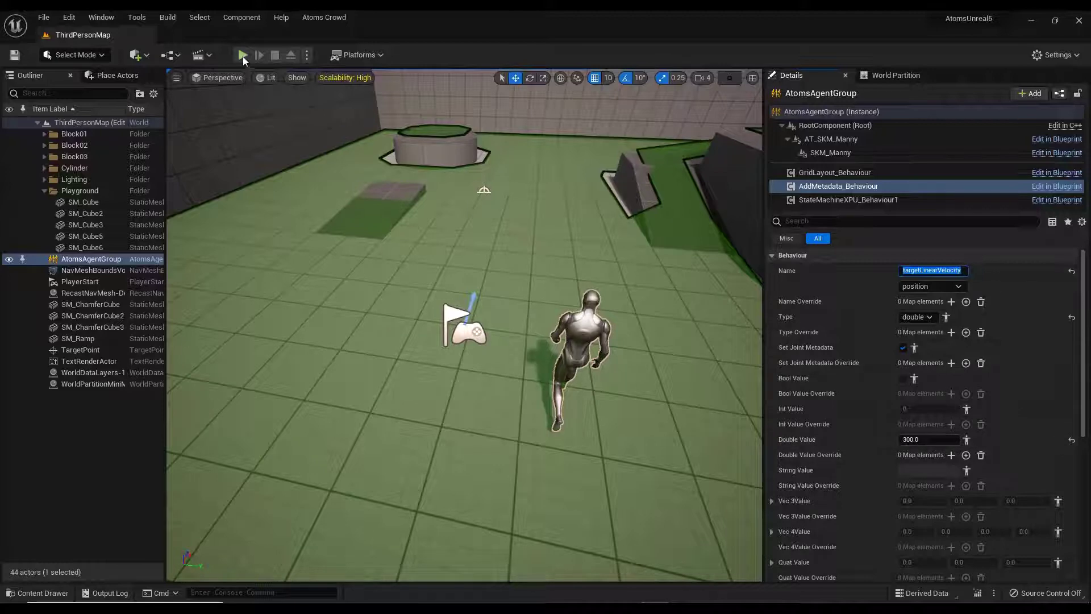
# Step: Play the level to watch how the agent moves, and stop the simulation
pyautogui.click(244, 56)
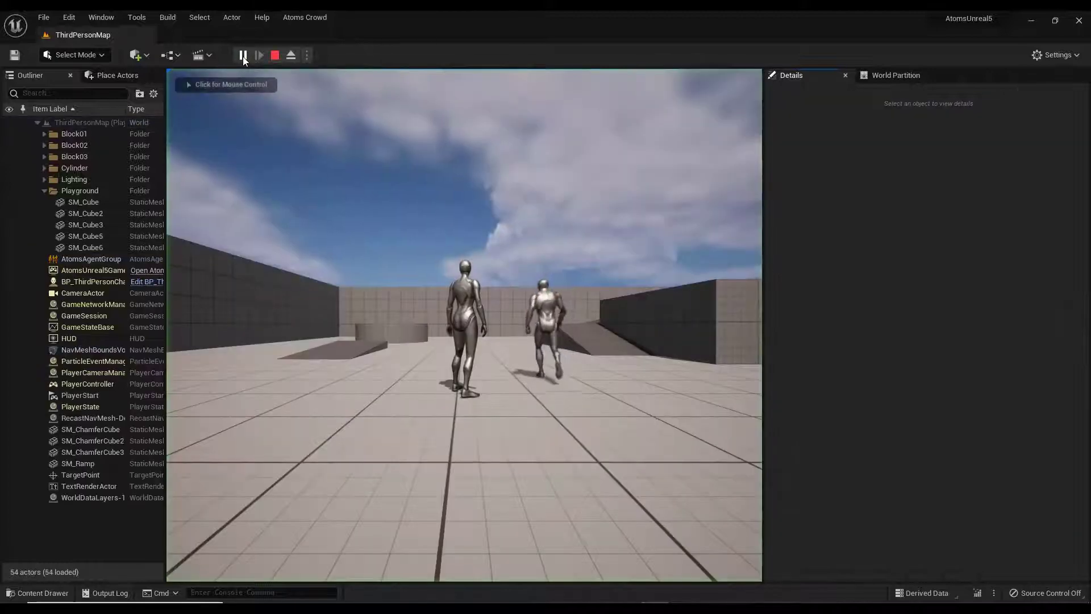
pyautogui.click(517, 287)
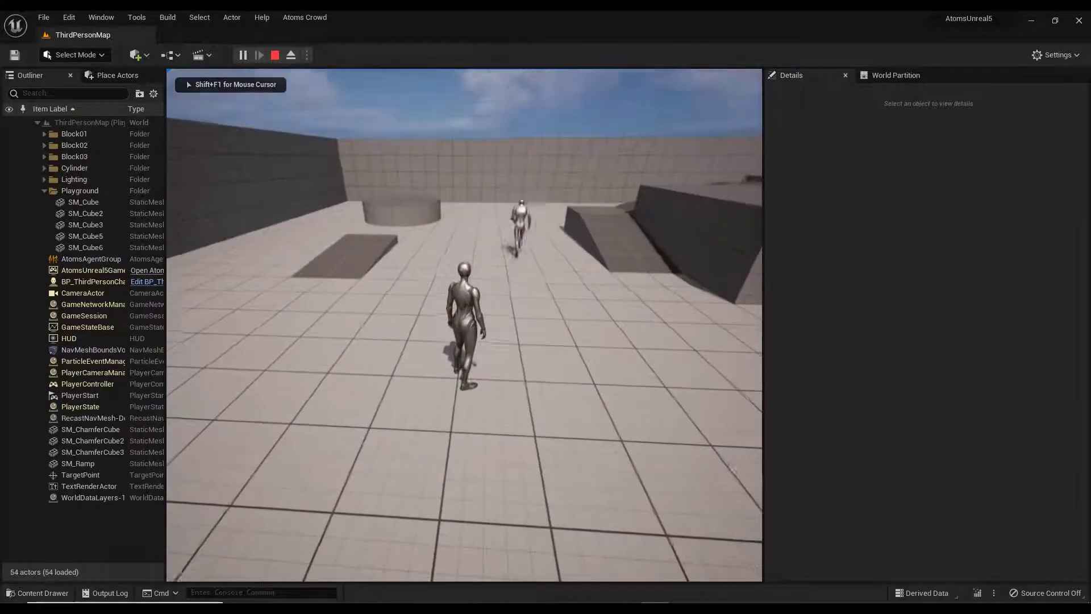
pyautogui.press('Escape')
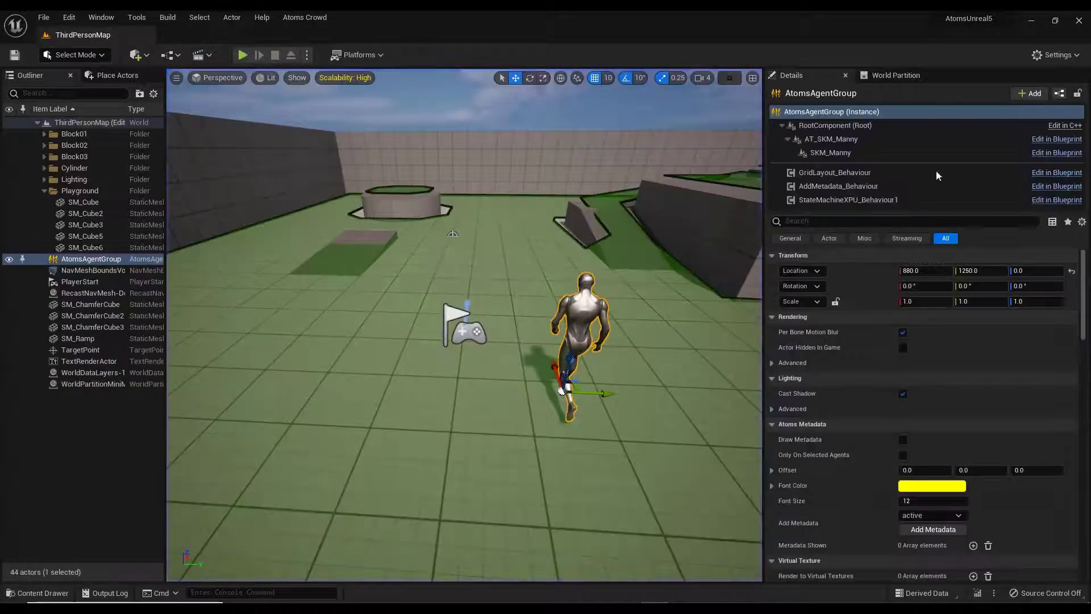
# Step: Add a Navigation Behaviour component to AtomsAgentGroup and keep its target mode on Target position
pyautogui.click(1035, 96)
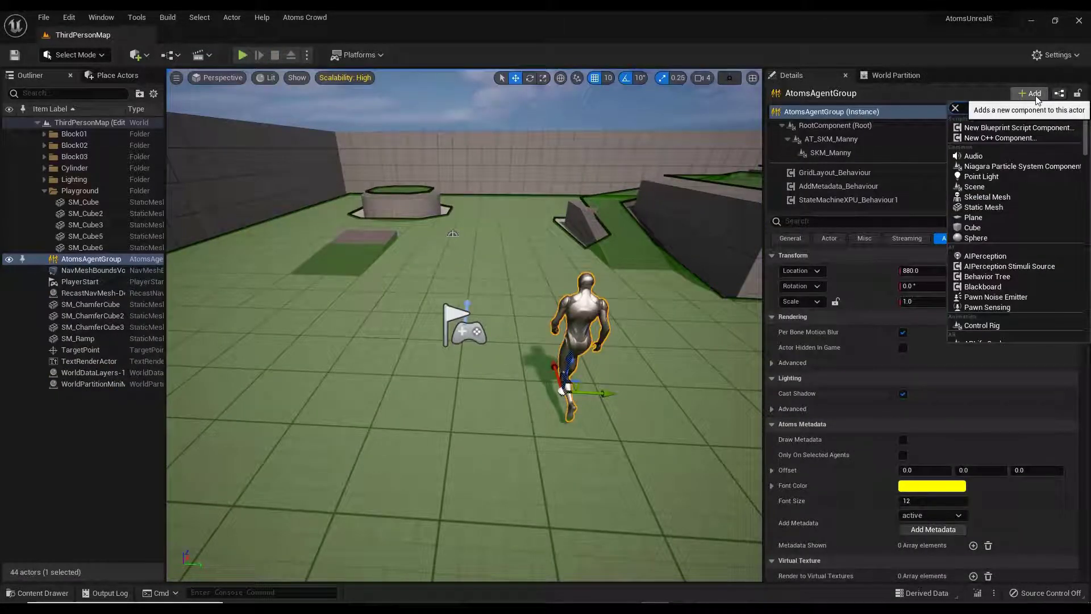
pyautogui.write('nav')
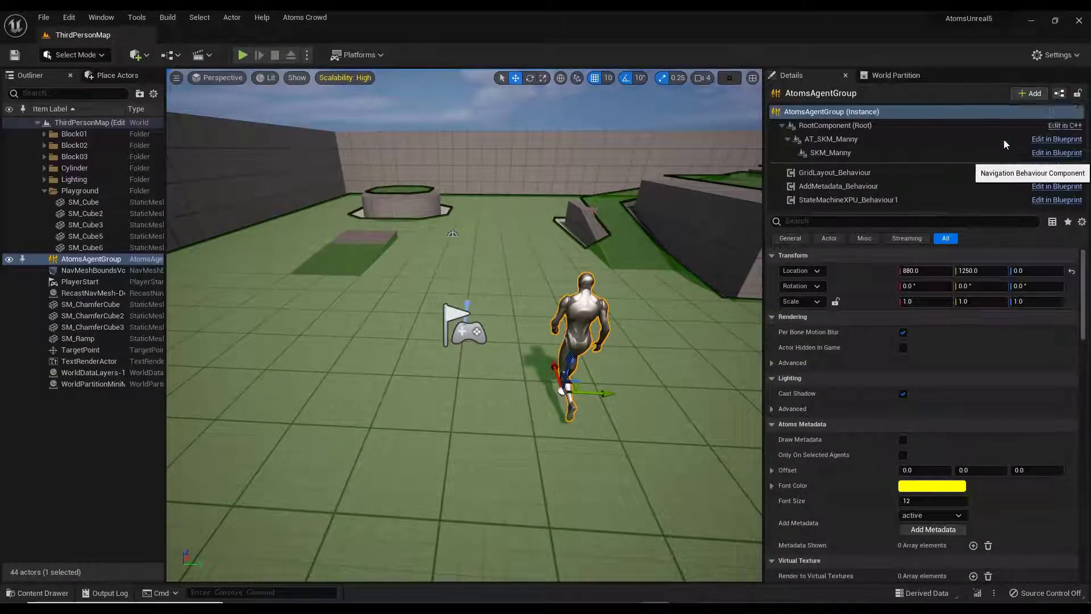
pyautogui.click(1004, 138)
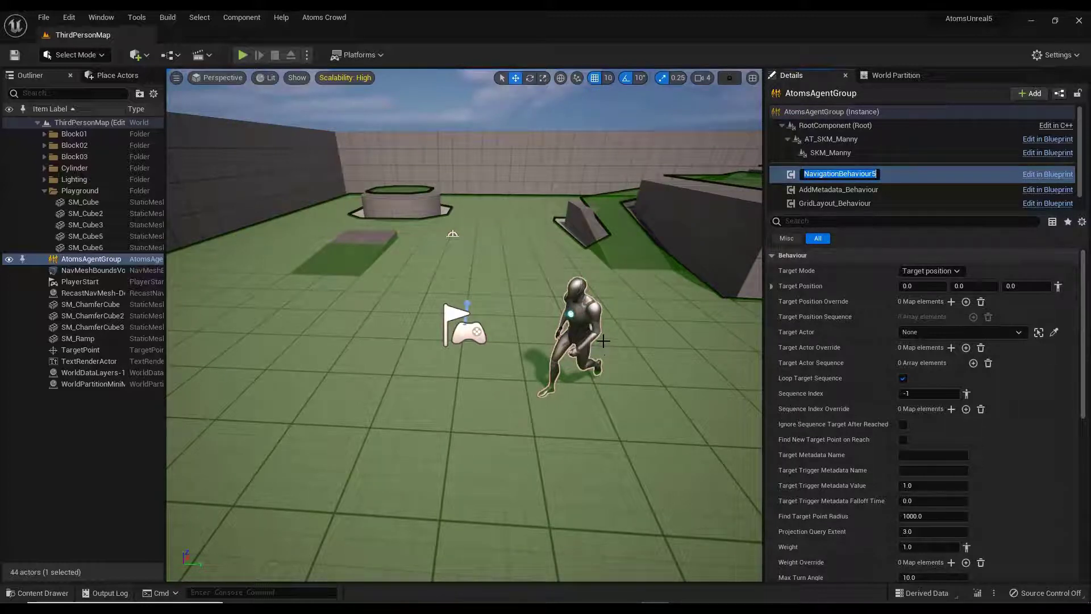
pyautogui.click(826, 190)
pyautogui.click(823, 173)
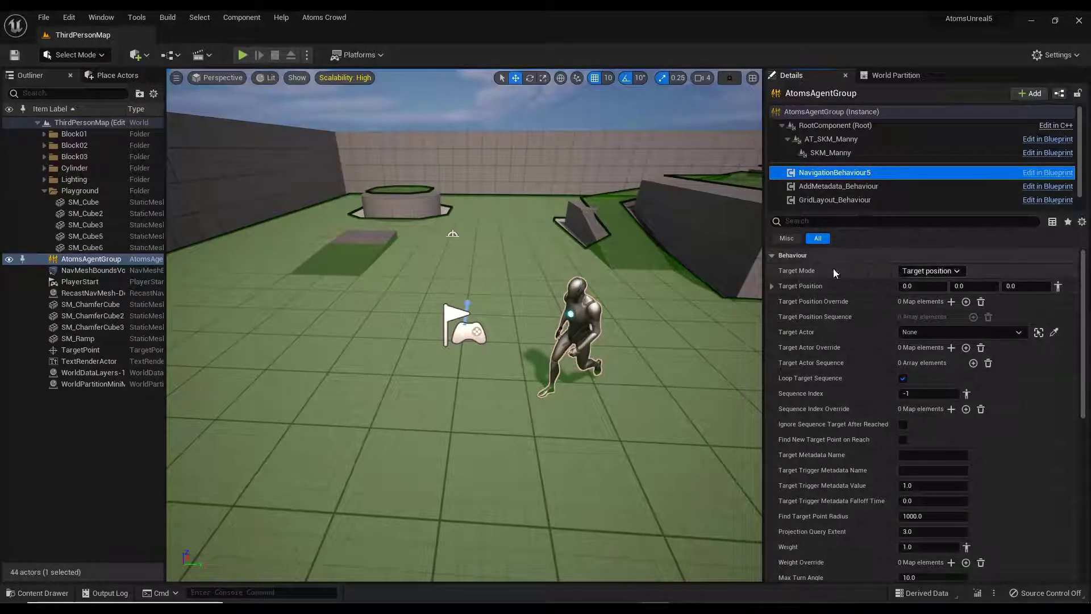
pyautogui.click(957, 272)
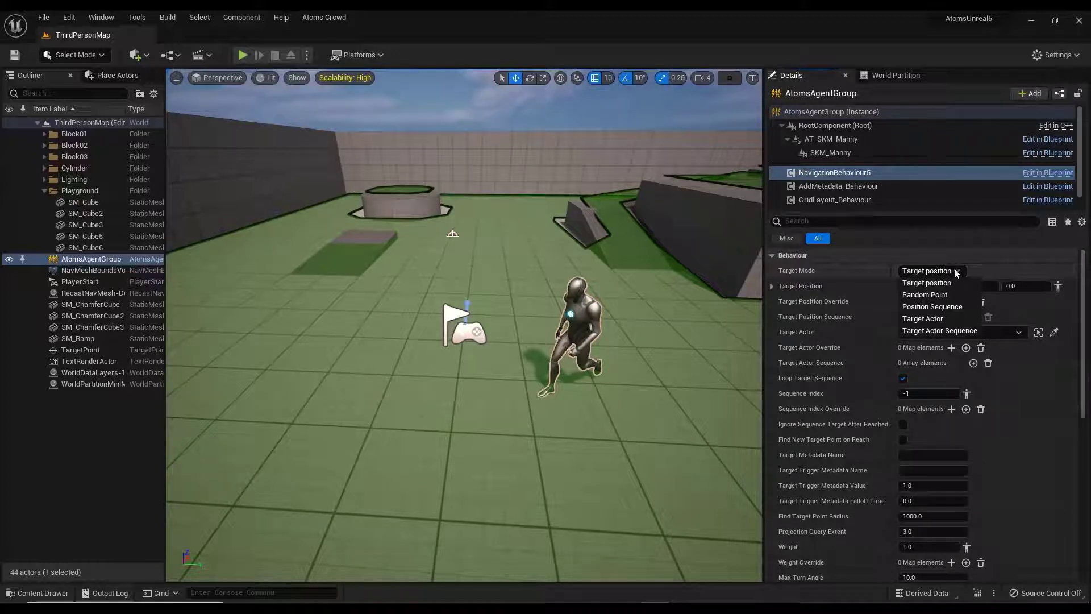
pyautogui.click(940, 273)
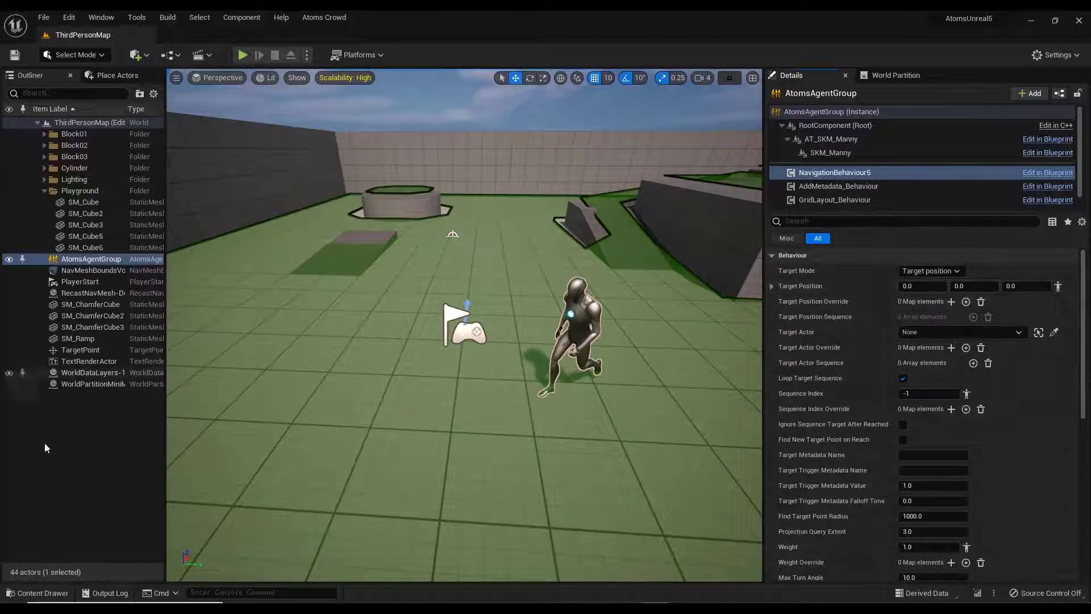
# Step: Copy the TargetPoint's location (1740, 1010, 0) into the Target Position of AtomsAgentGroup's navigation behaviour
pyautogui.click(453, 235)
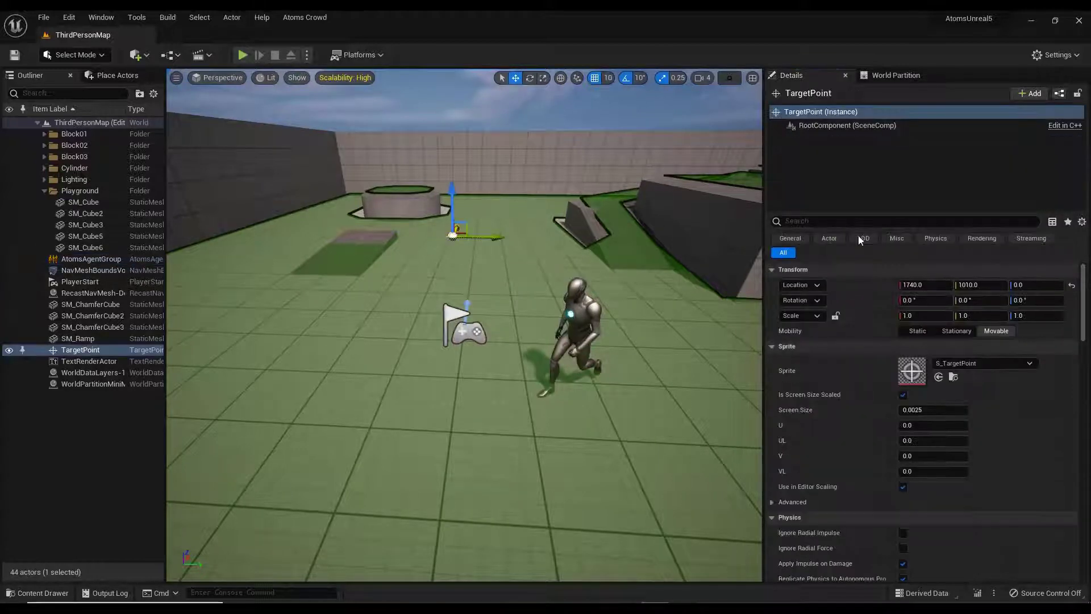
pyautogui.rightClick(864, 283)
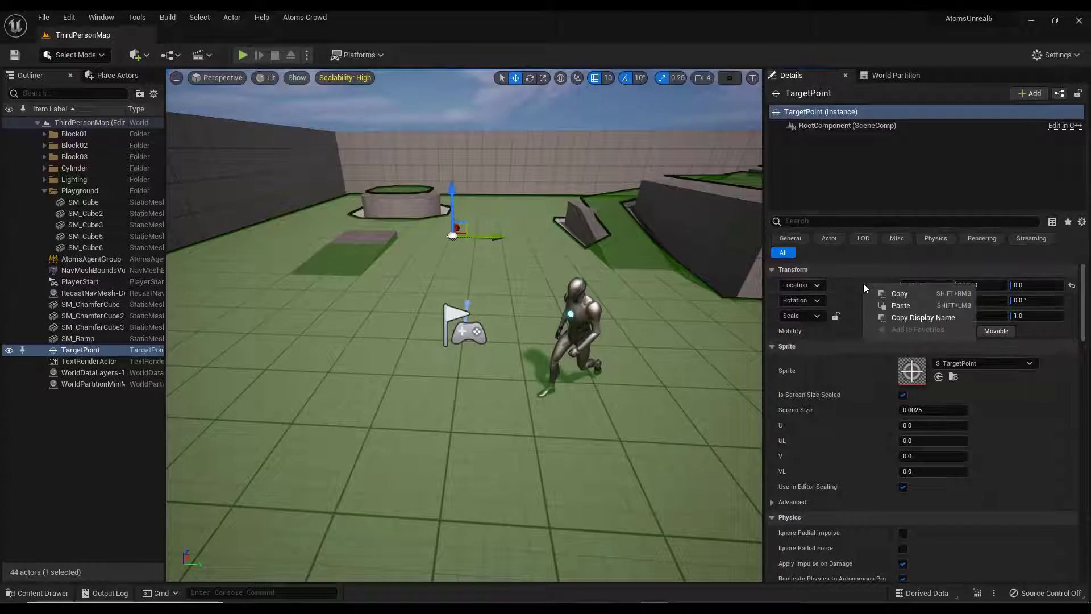
pyautogui.click(901, 298)
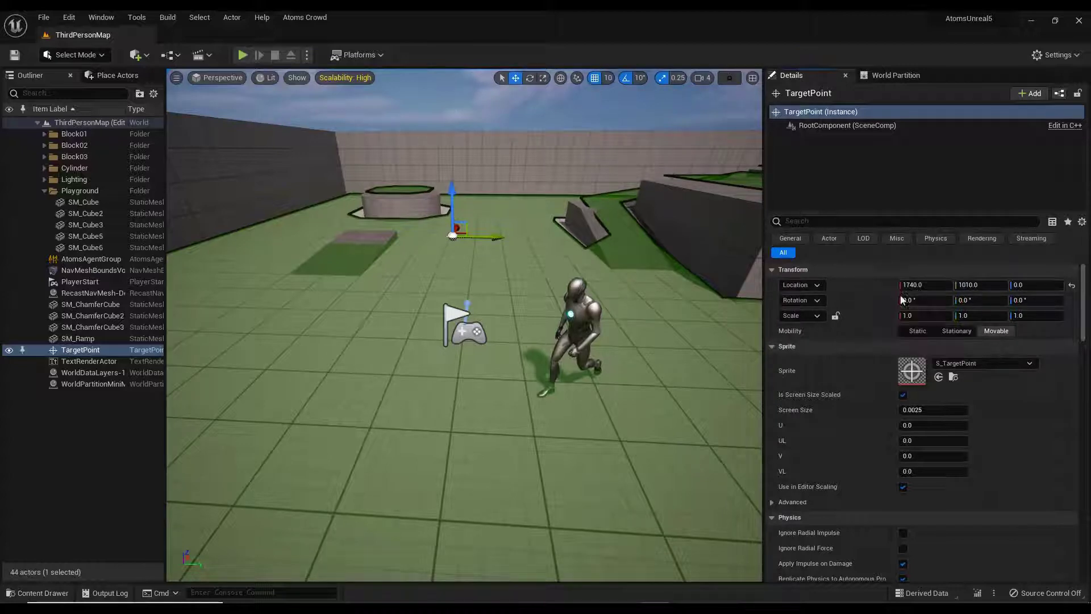
pyautogui.click(107, 259)
pyautogui.rightClick(863, 268)
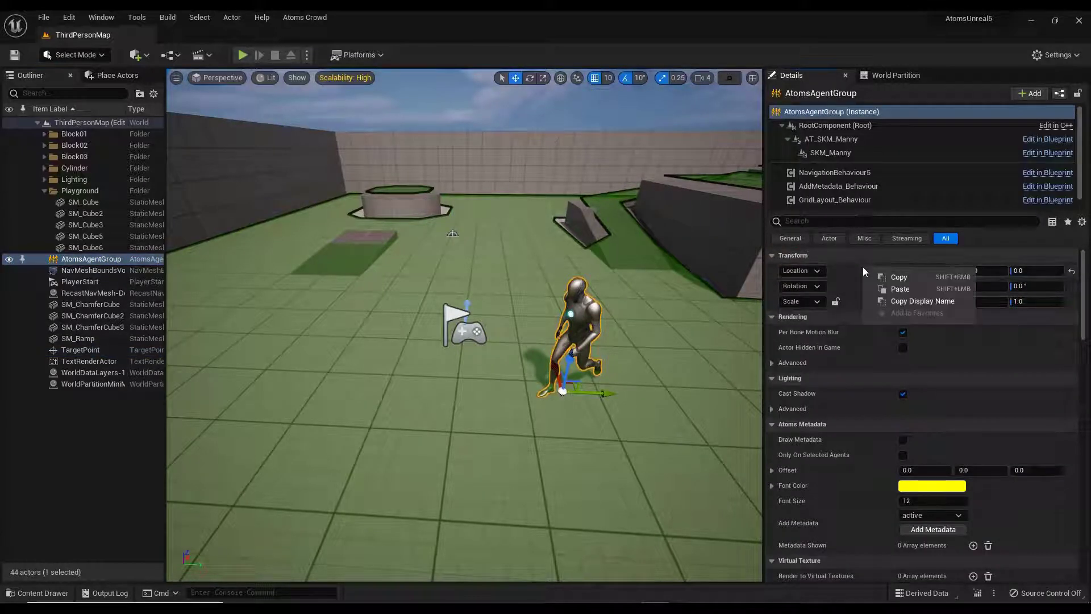
pyautogui.click(837, 173)
pyautogui.rightClick(833, 287)
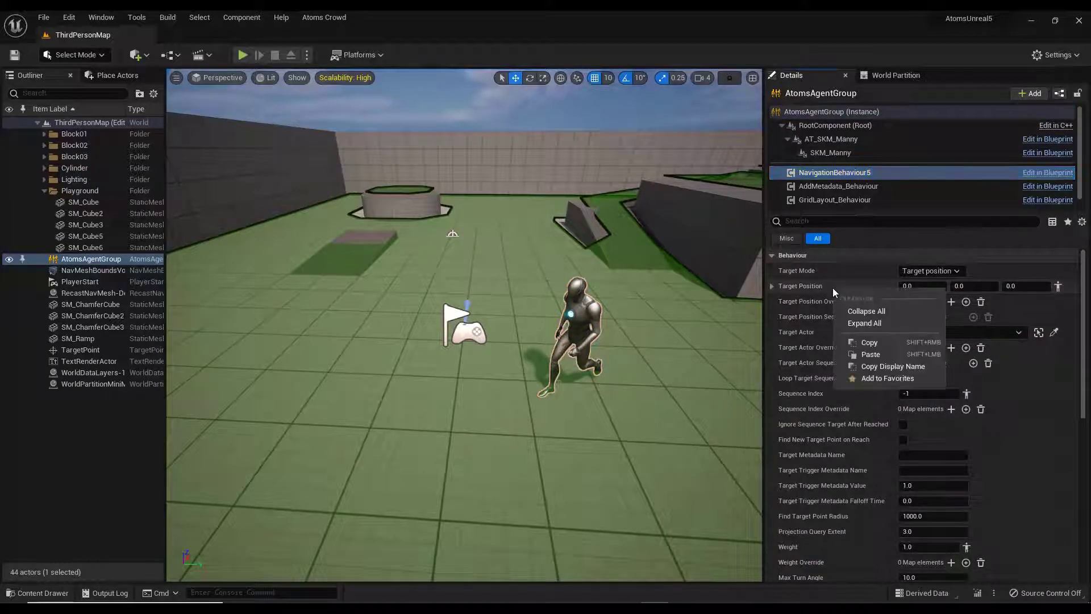
pyautogui.click(872, 354)
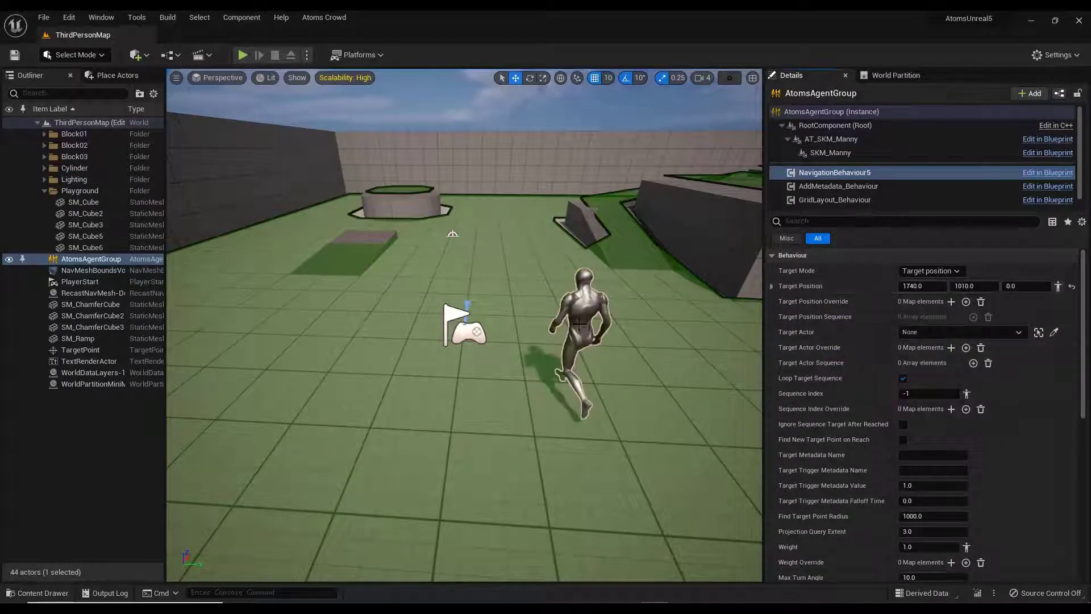
# Step: Enable Debug on the navigation behaviour and set its Max Turn Angle to 200
pyautogui.scroll(-4, 851, 483)
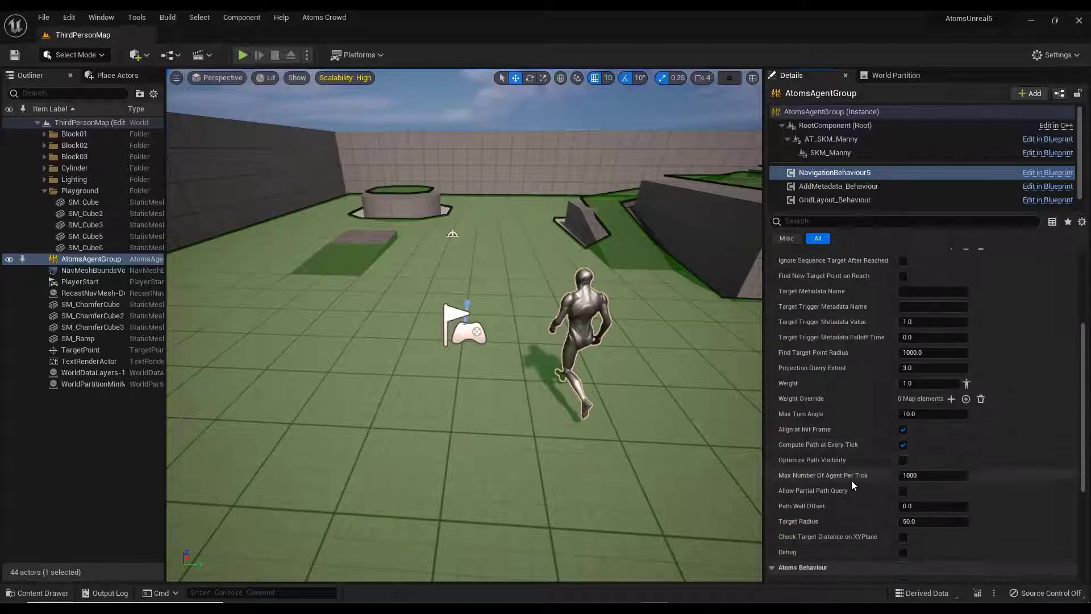
pyautogui.click(903, 552)
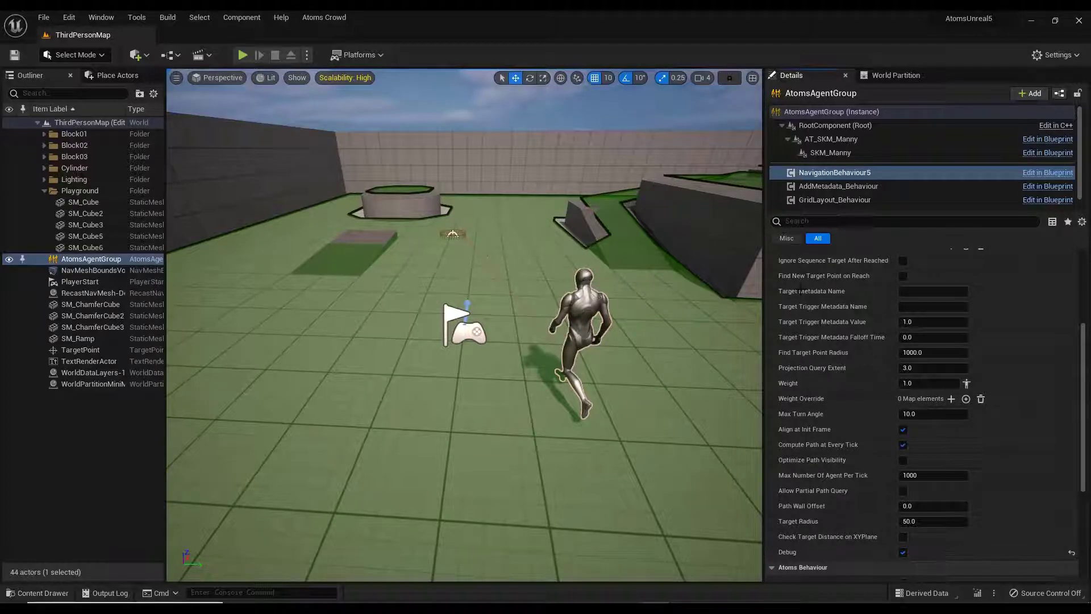
pyautogui.scroll(5, 840, 395)
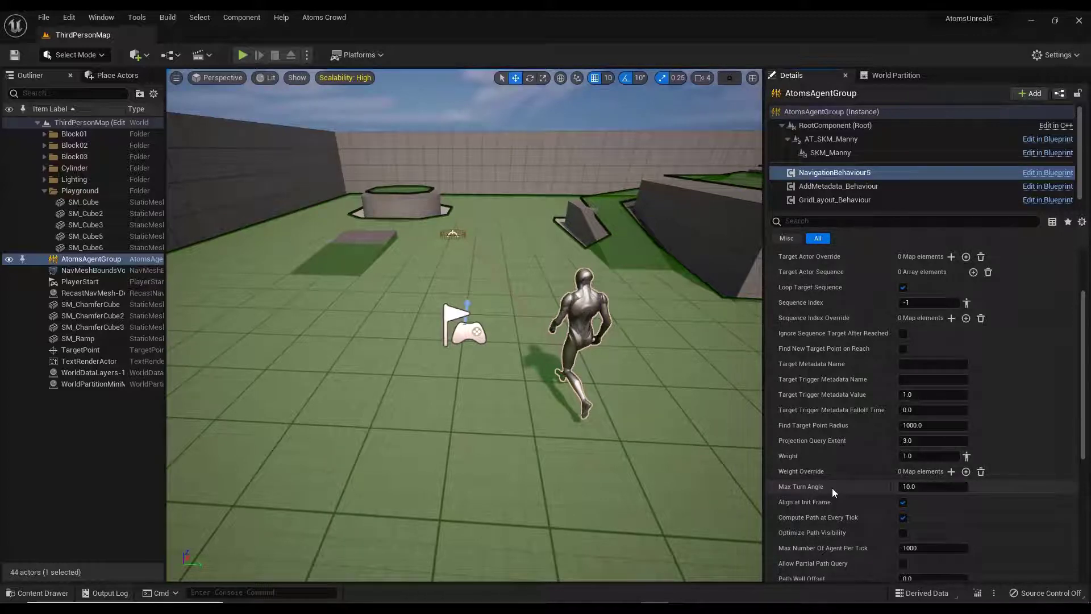
pyautogui.click(912, 486)
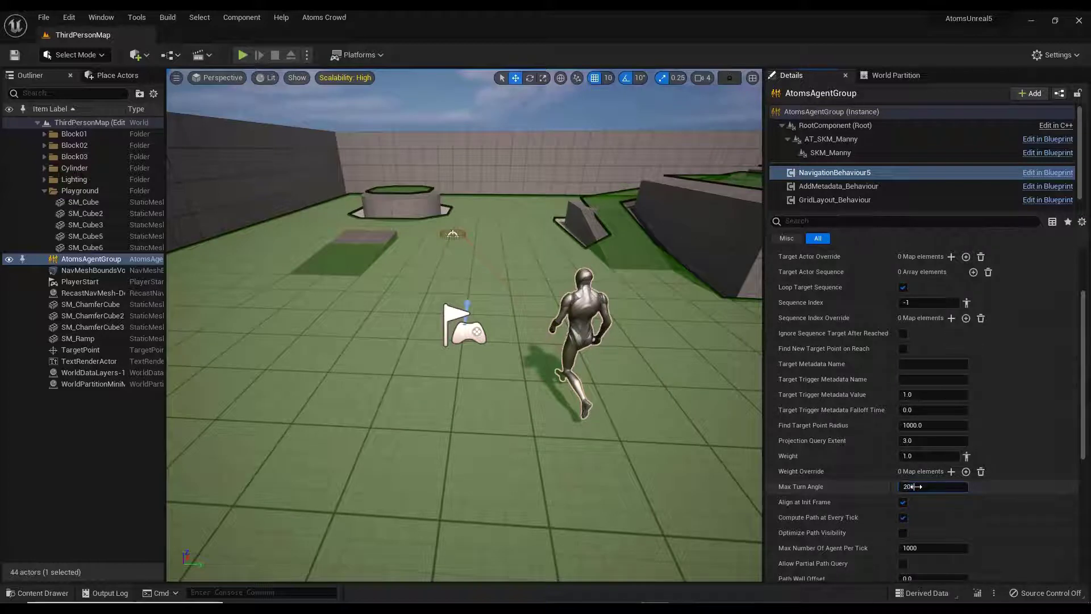
pyautogui.write('200')
pyautogui.press('Return')
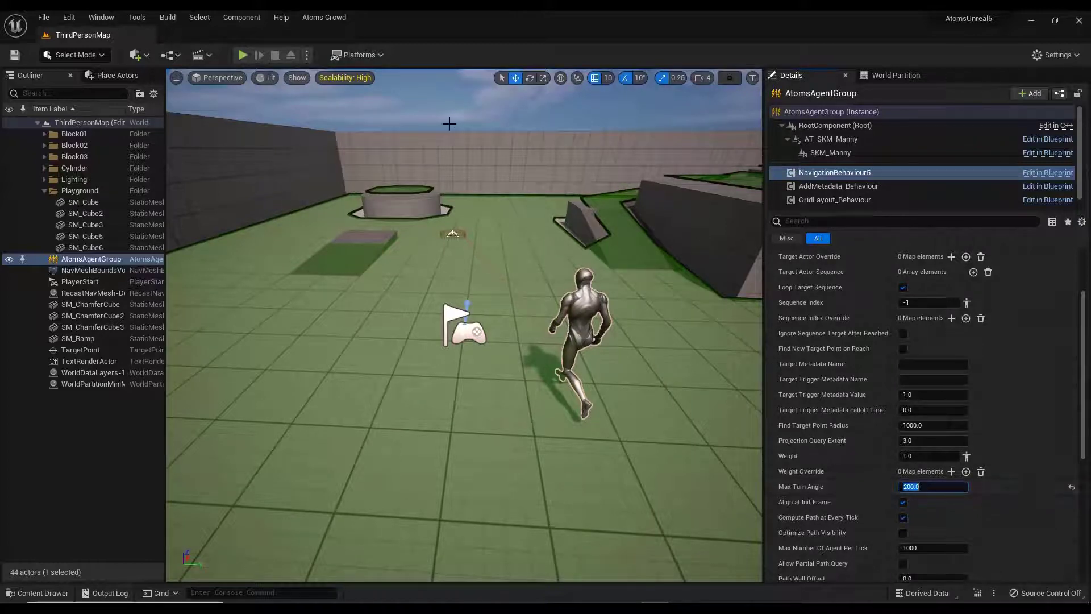
# Step: Play the level to check how the agent navigates to the target position, and stop the simulation
pyautogui.click(244, 55)
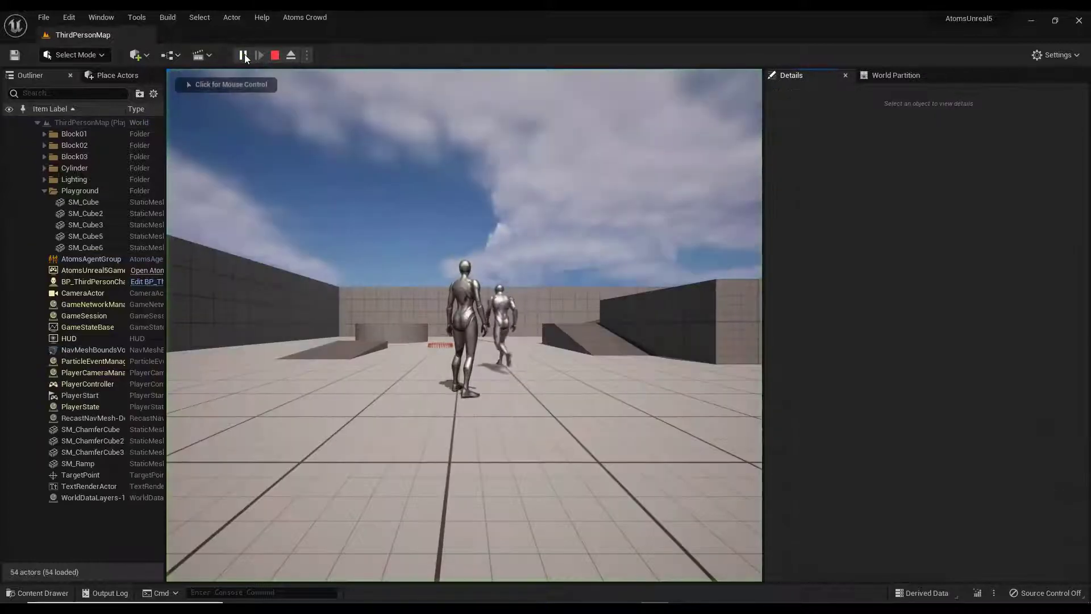
pyautogui.click(382, 246)
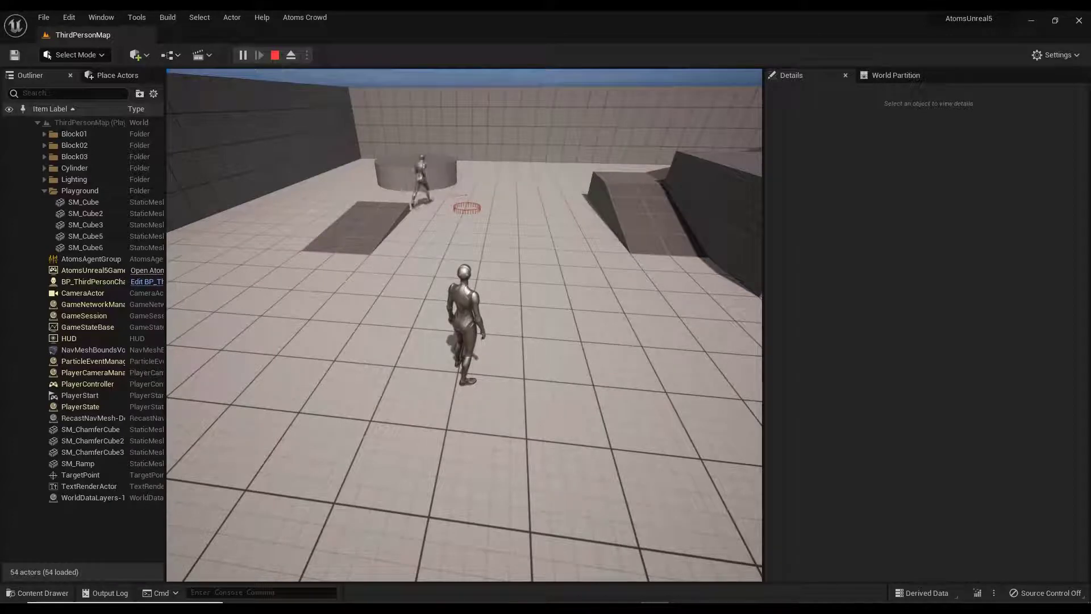
pyautogui.press('Escape')
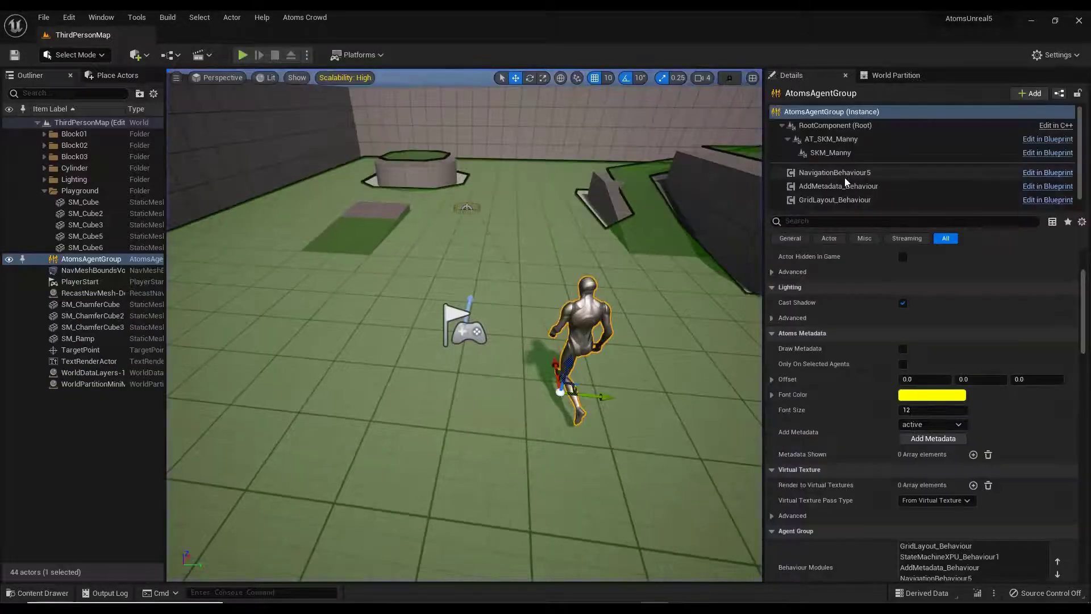
# Step: Add a second Add Metadata Behaviour component to AtomsAgentGroup and name its metadata "target"
pyautogui.click(844, 177)
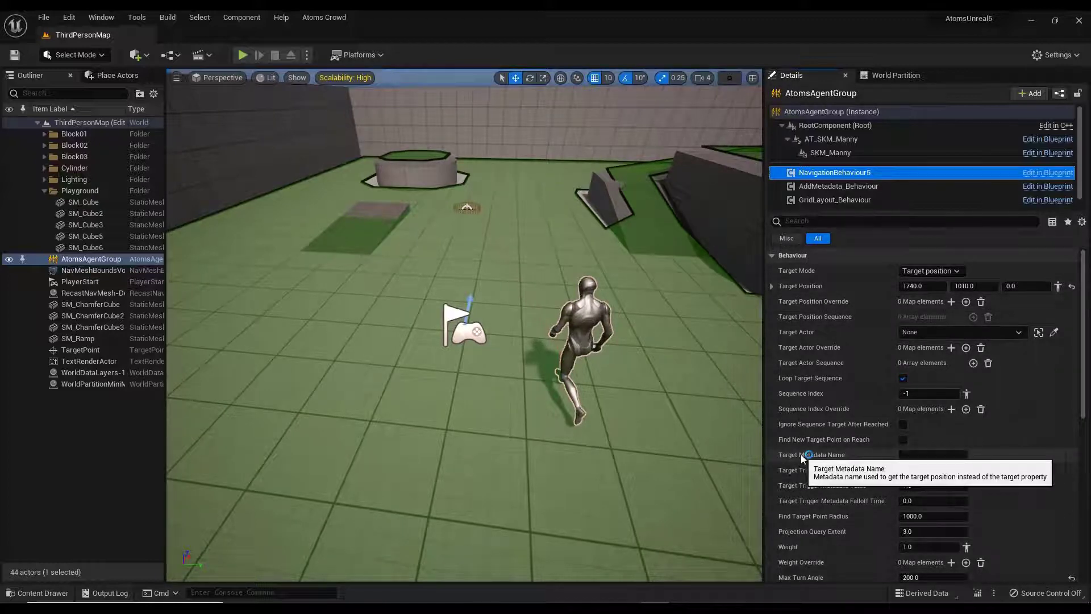
pyautogui.click(933, 455)
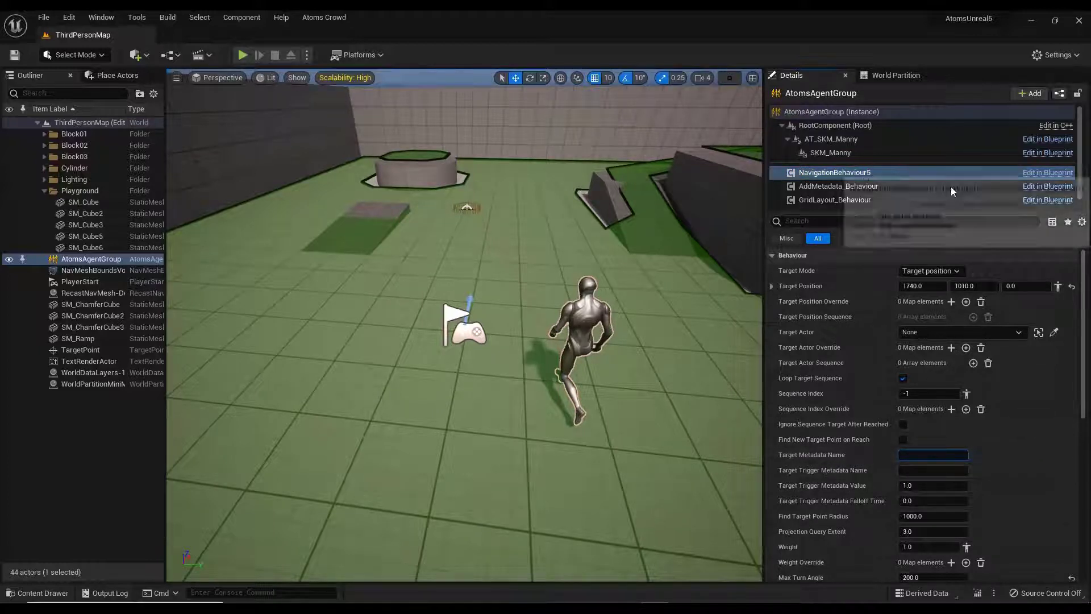
pyautogui.click(1031, 94)
pyautogui.write('add')
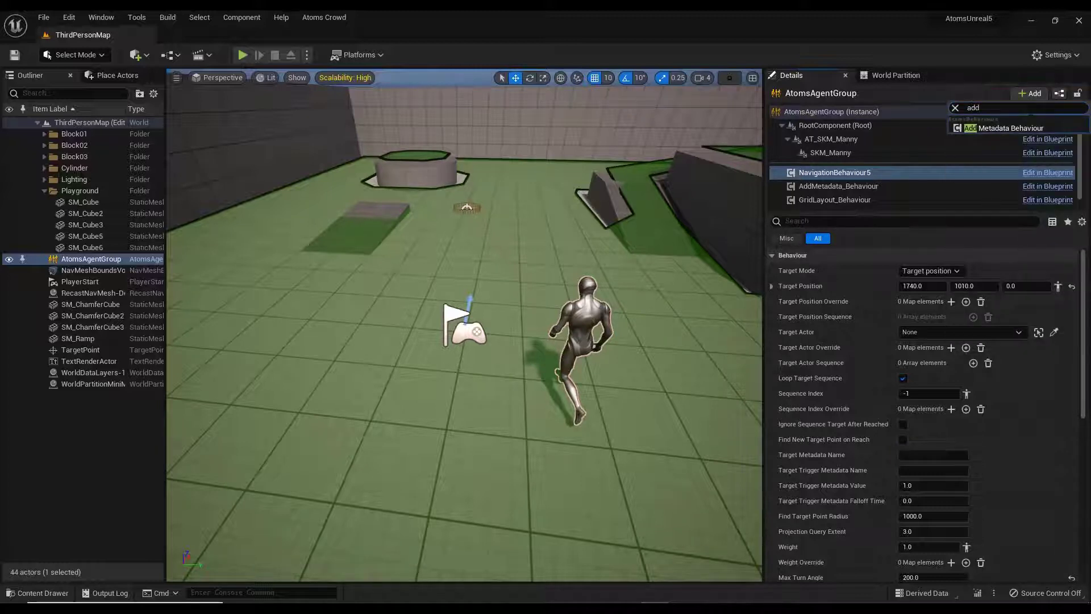
pyautogui.click(996, 127)
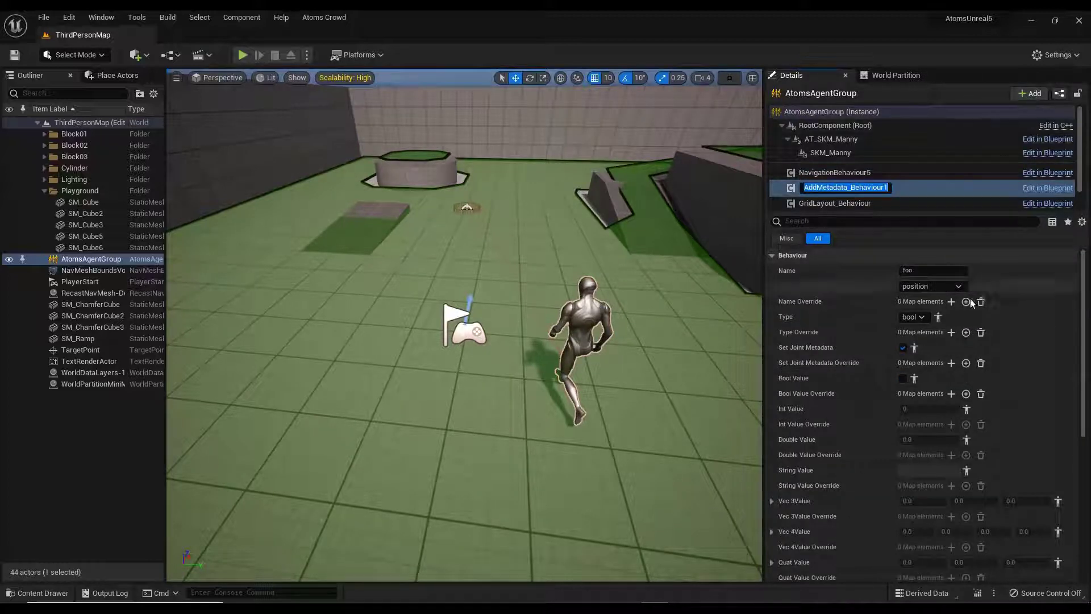
pyautogui.click(923, 273)
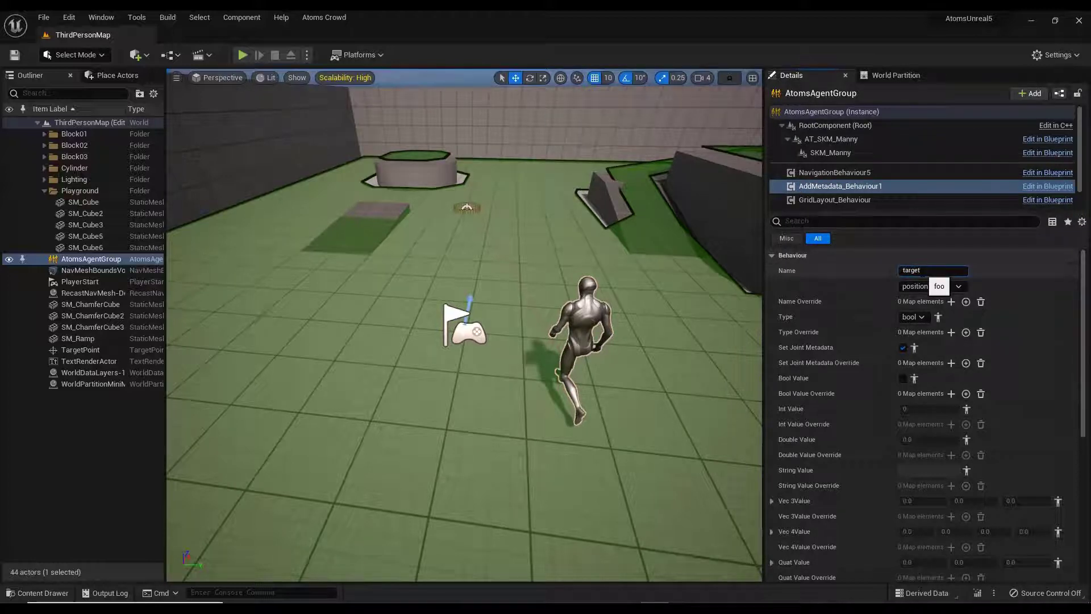
# Step: Set the navigation behaviour's Target Metadata Name to "target"
pyautogui.click(852, 175)
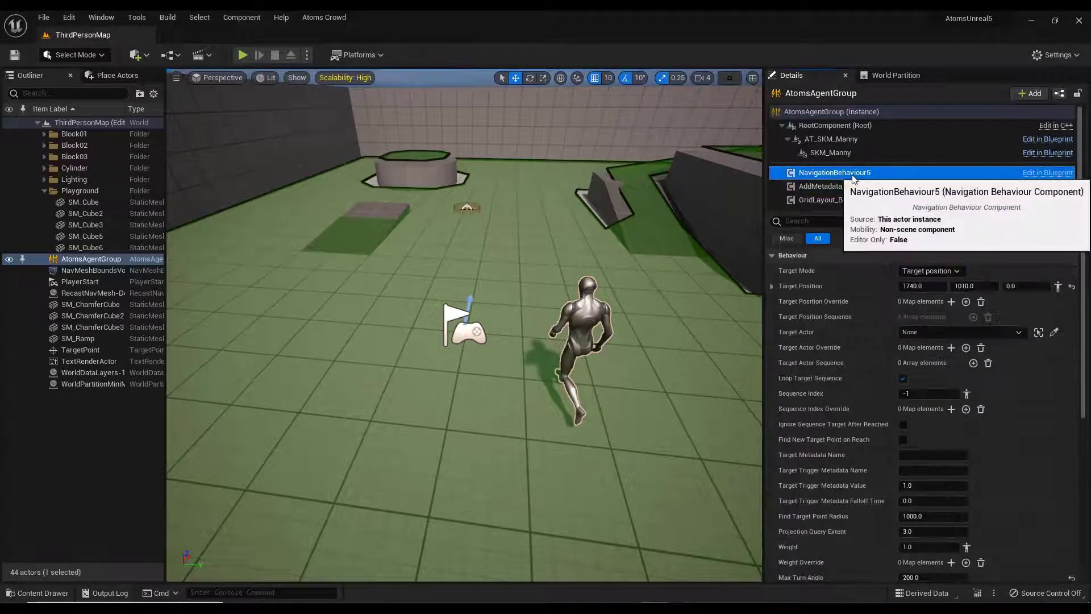
pyautogui.click(902, 456)
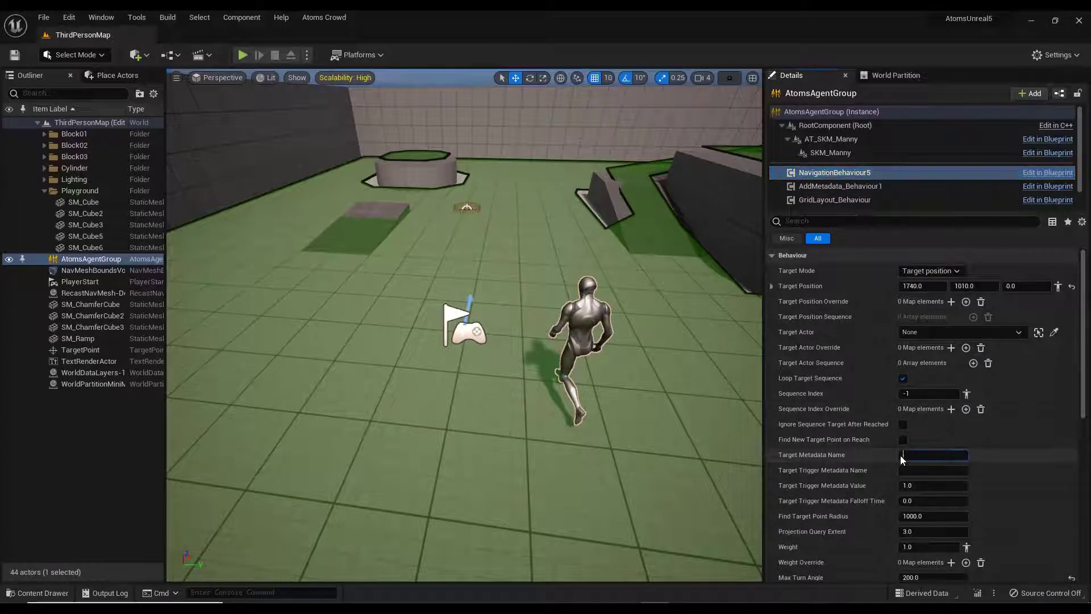
pyautogui.write('target')
# Step: Set the type of the "target" metadata in AddMetadata_Behaviour1 to vector
pyautogui.click(853, 186)
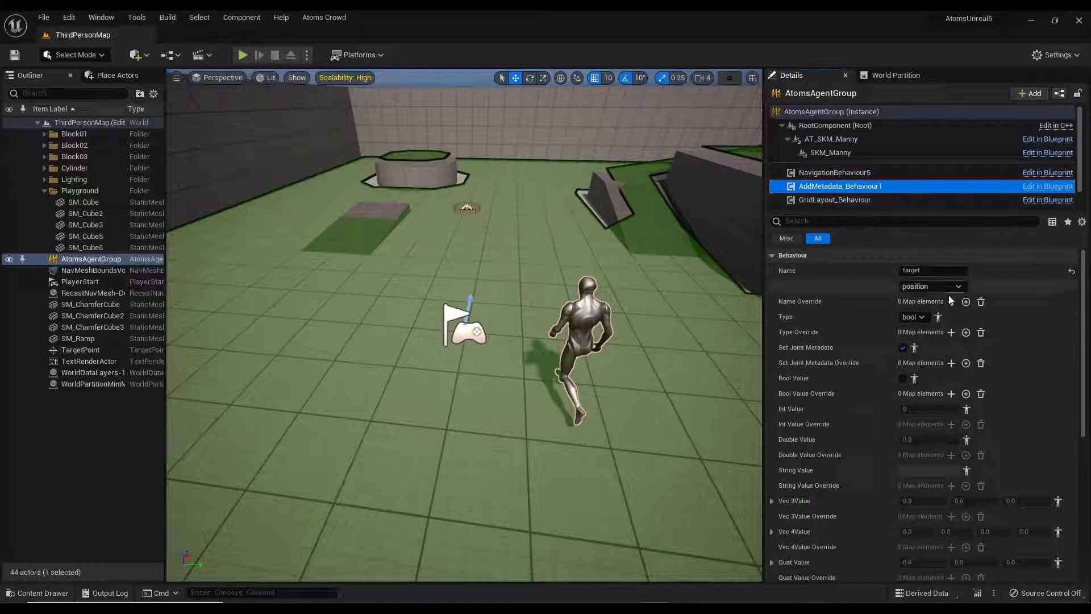
pyautogui.click(920, 319)
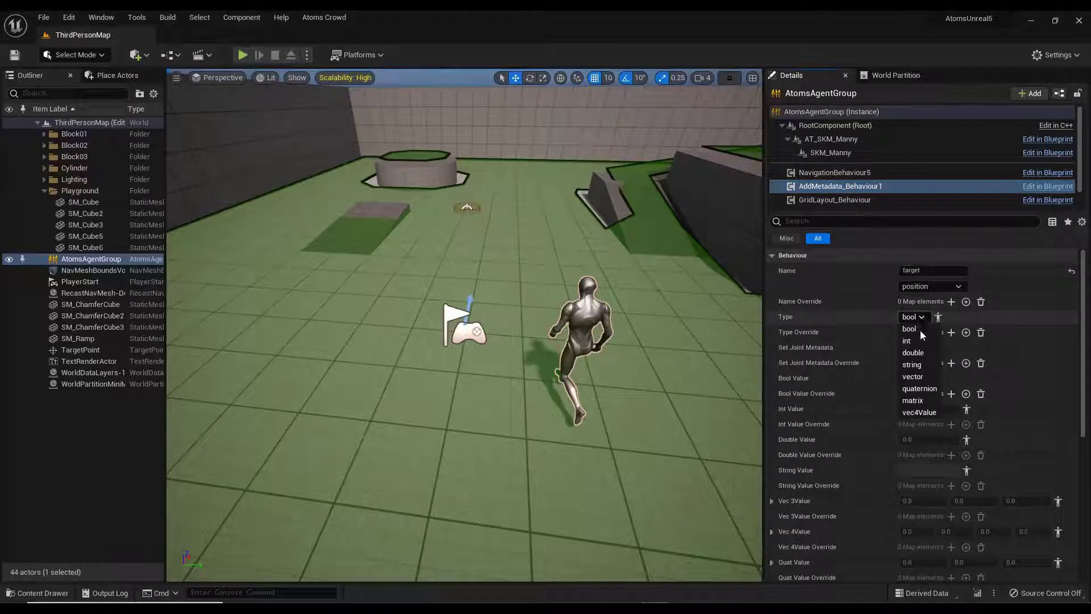
pyautogui.click(913, 377)
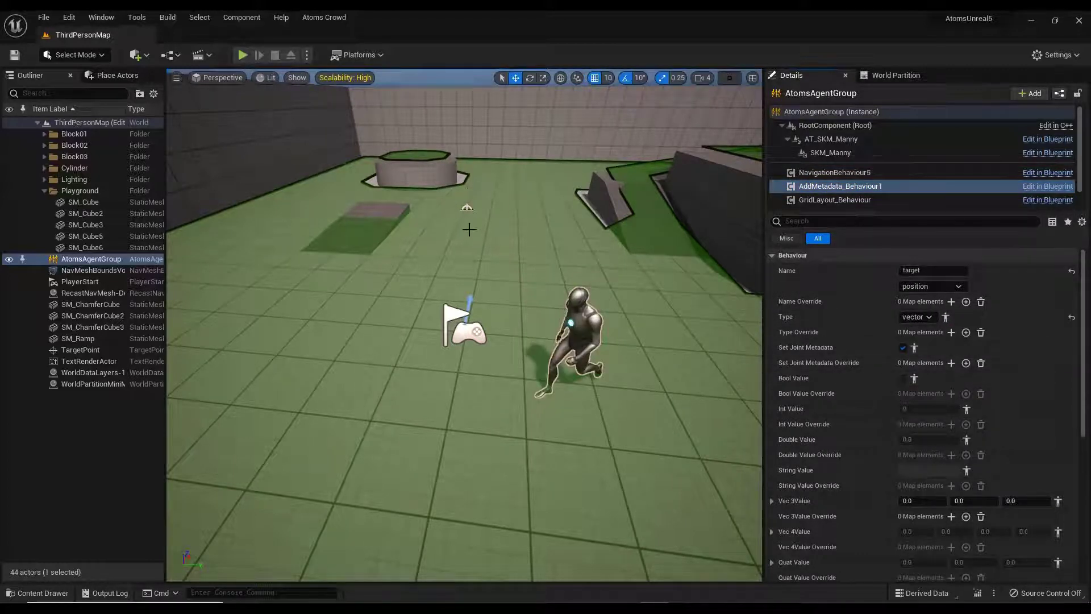
# Step: Move the TargetPoint along the Y axis to 1320
pyautogui.click(466, 206)
pyautogui.moveTo(515, 212); pyautogui.dragTo(623, 212)
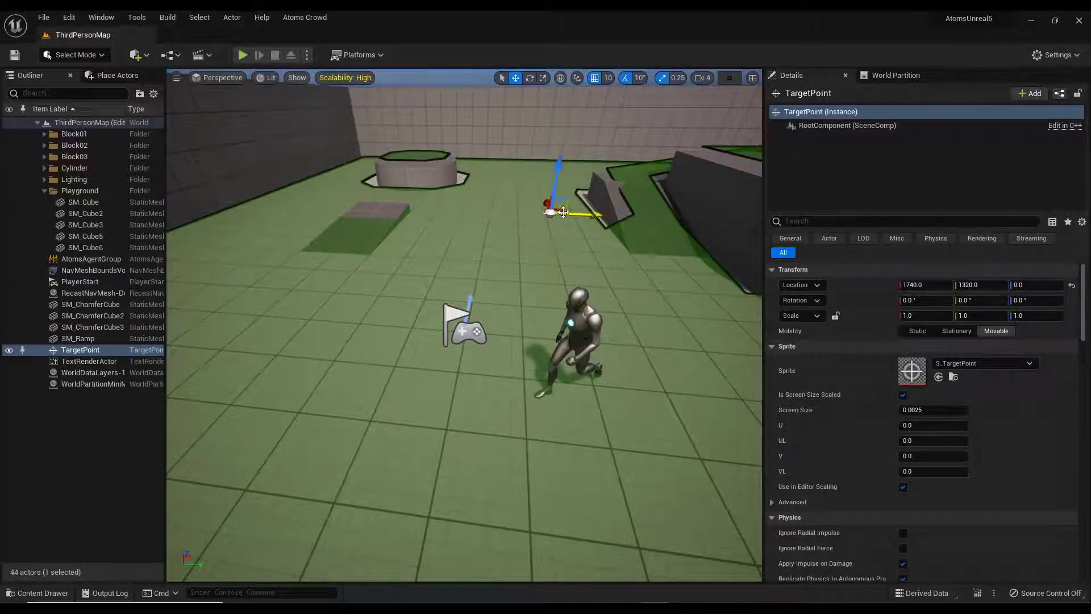
# Step: Copy the TargetPoint's location into the Vec 3Value of AtomsAgentGroup's AddMetadata_Behaviour1 component
pyautogui.rightClick(871, 282)
pyautogui.click(884, 290)
pyautogui.click(90, 259)
pyautogui.scroll(-1, 865, 173)
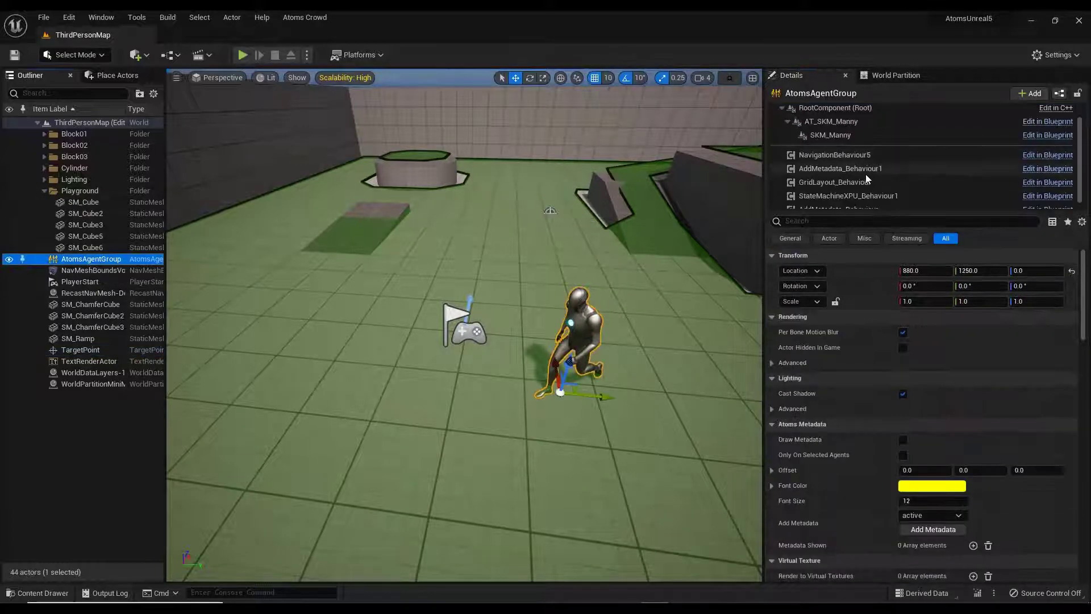
pyautogui.scroll(-1, 847, 175)
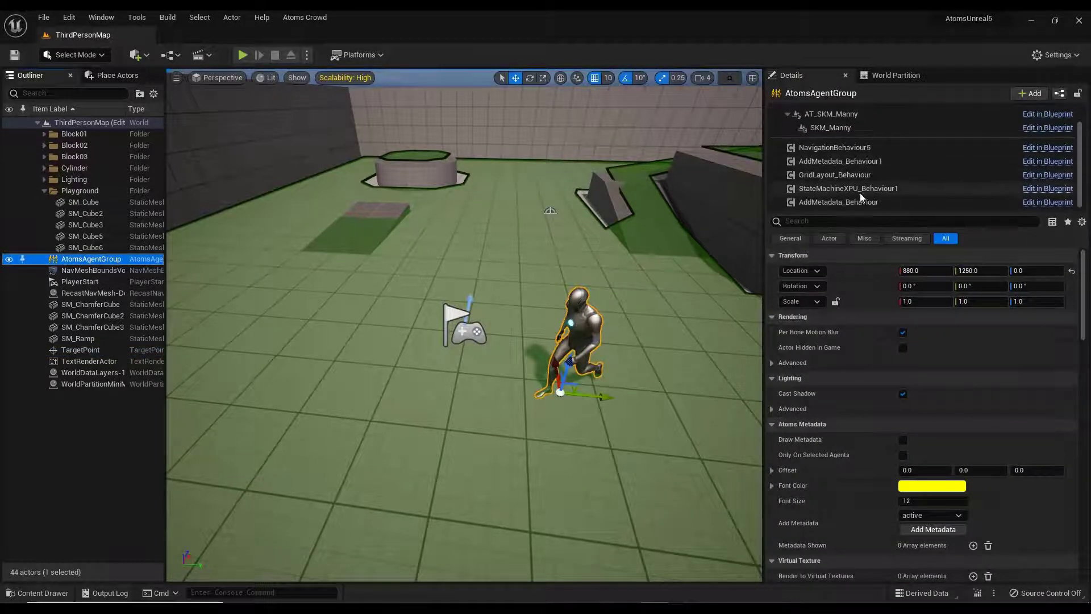
pyautogui.click(841, 161)
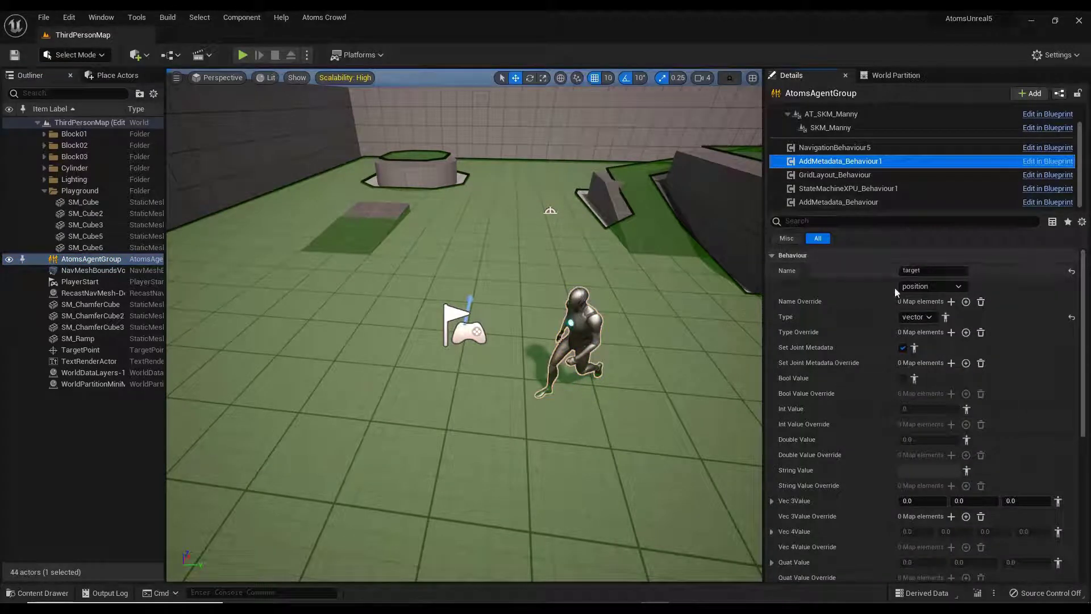
pyautogui.rightClick(833, 499)
pyautogui.click(868, 564)
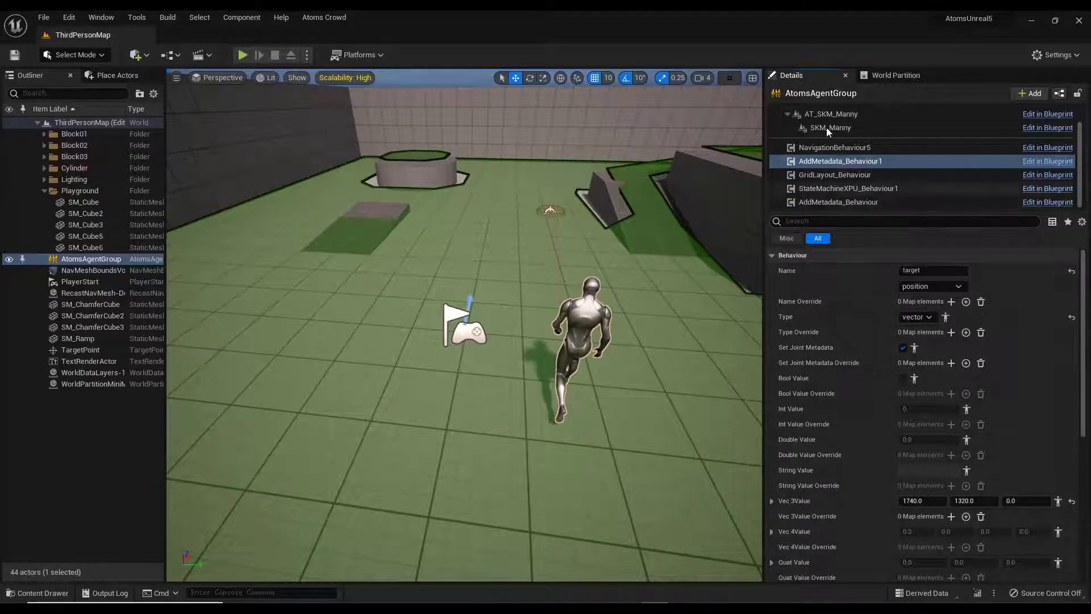
# Step: Examine the target, target metadata and trigger metadata settings of NavigationBehaviour5
pyautogui.click(837, 149)
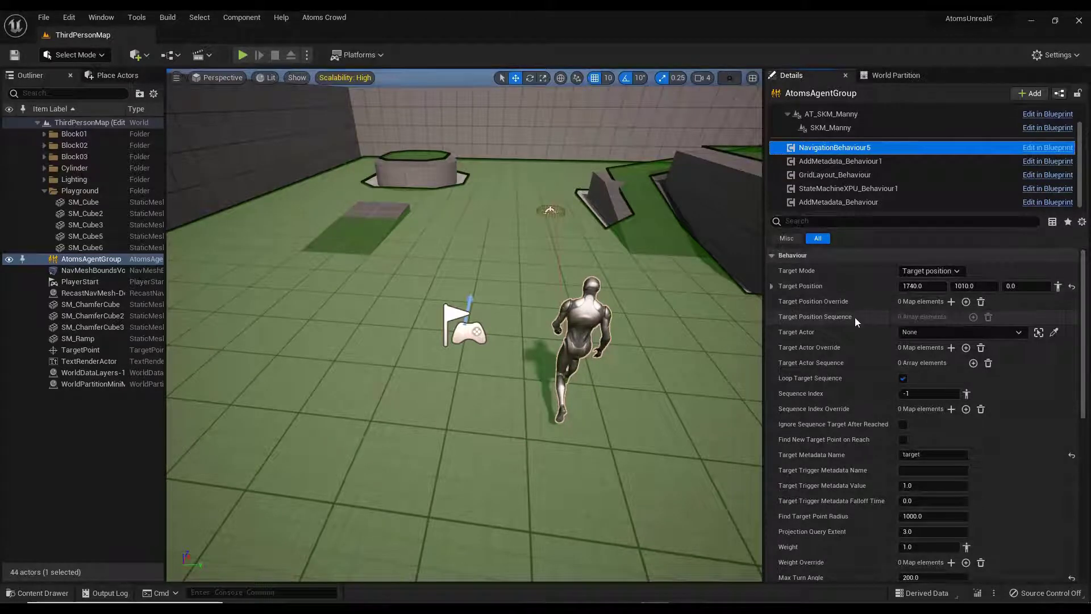
pyautogui.scroll(-1, 848, 359)
pyautogui.scroll(-3, 848, 360)
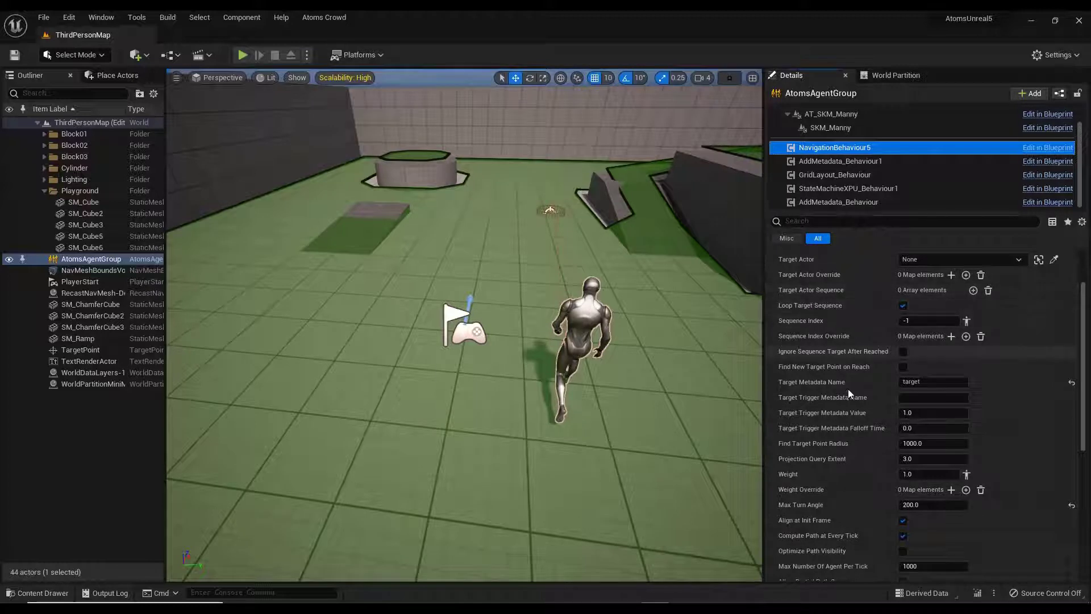
pyautogui.scroll(4, 848, 387)
pyautogui.scroll(-9, 847, 383)
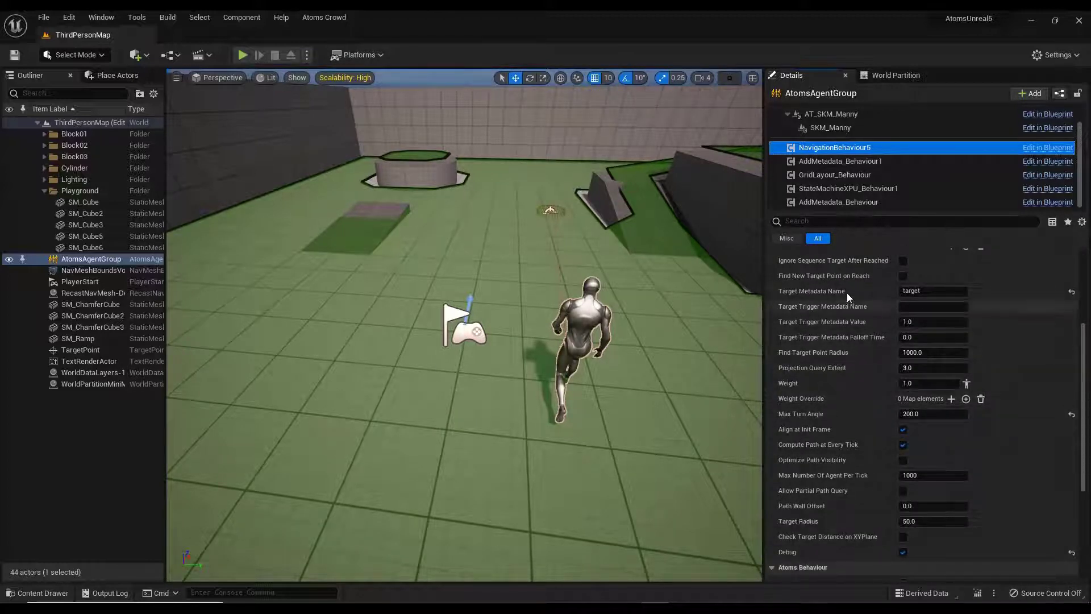
pyautogui.scroll(5, 826, 472)
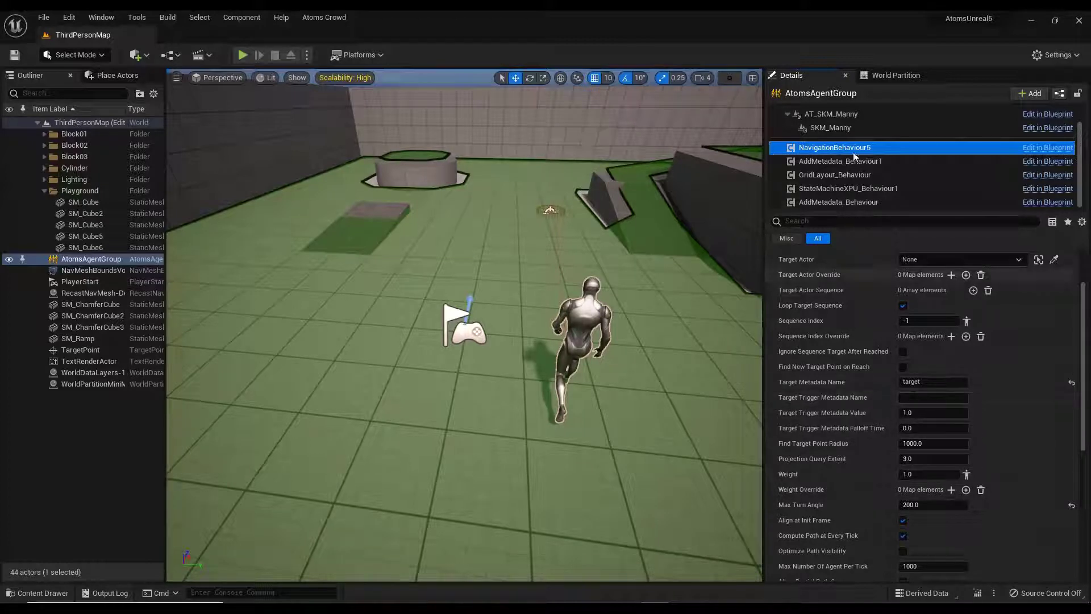
pyautogui.click(912, 414)
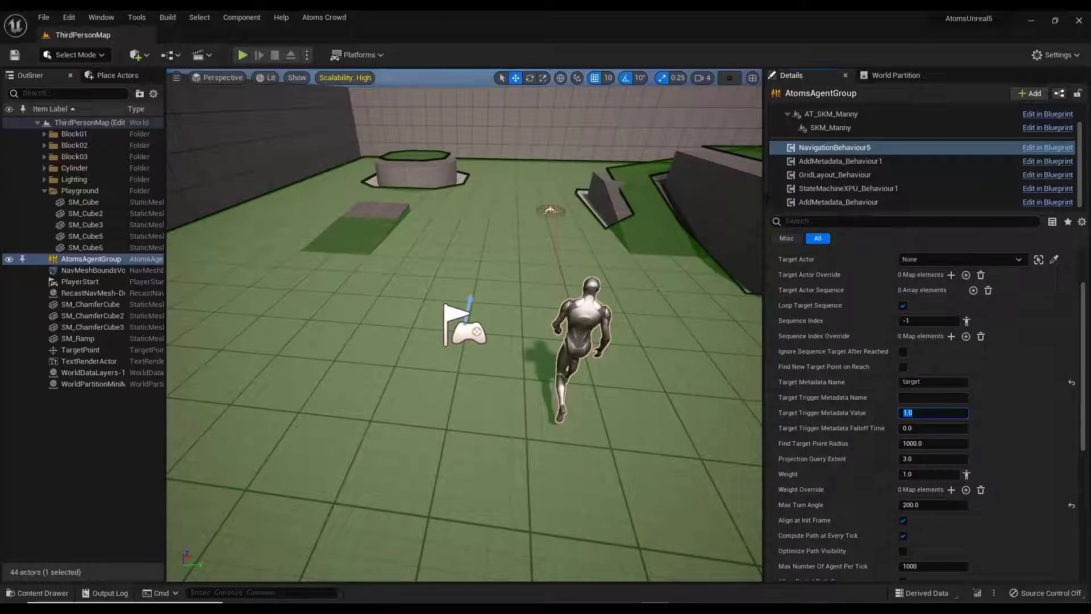
# Step: Copy the metadata name targetLinearVelocity from AddMetadata_Behaviour into NavigationBehaviour5's Target Trigger Metadata Name
pyautogui.click(865, 203)
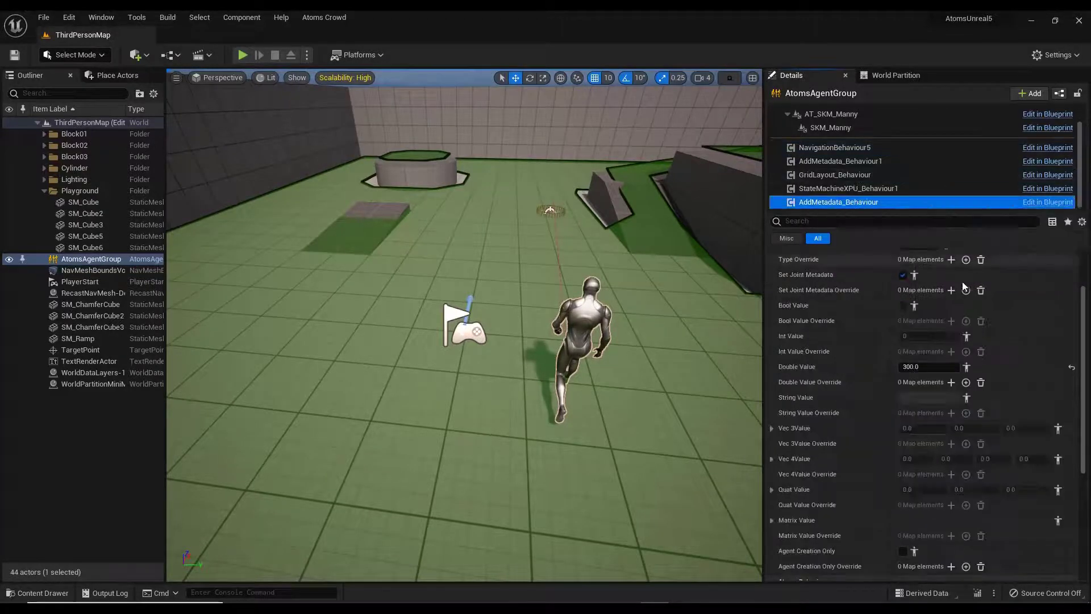
pyautogui.scroll(5, 919, 336)
pyautogui.click(925, 271)
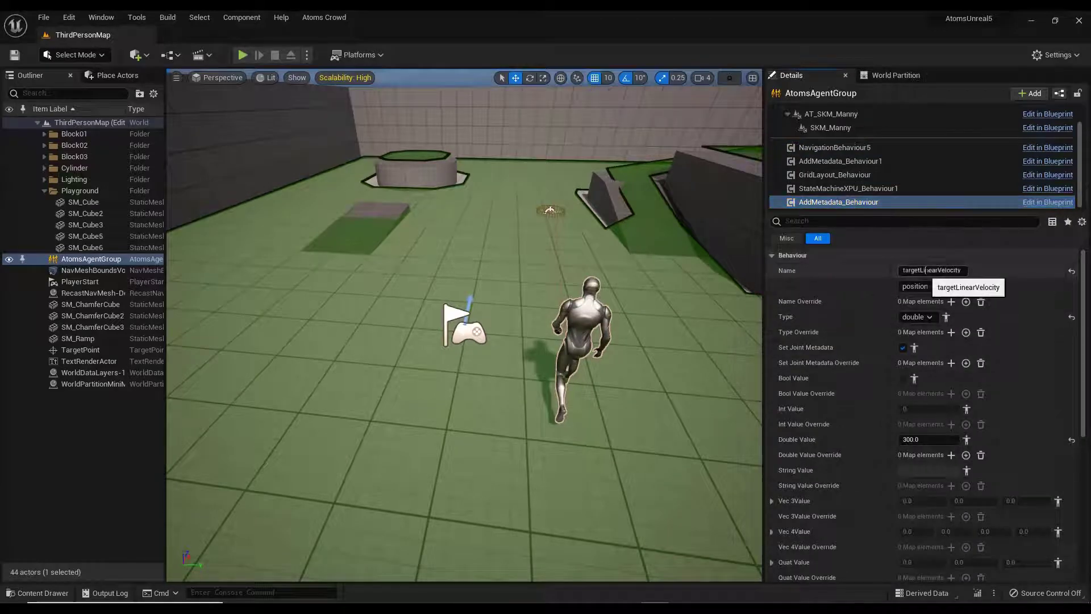
pyautogui.click(841, 149)
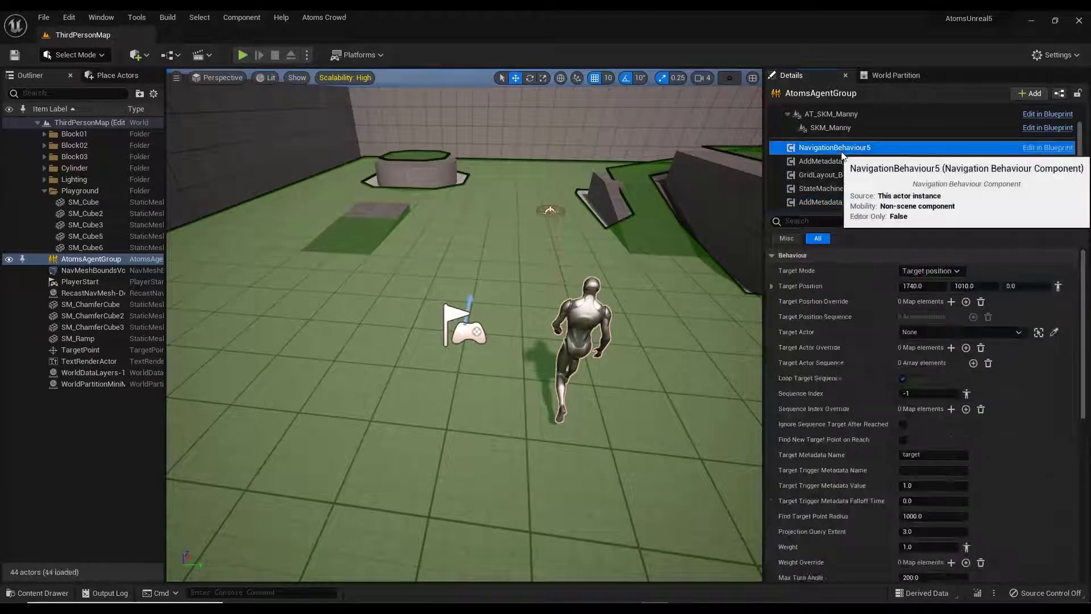
pyautogui.scroll(-3, 904, 416)
pyautogui.click(932, 416)
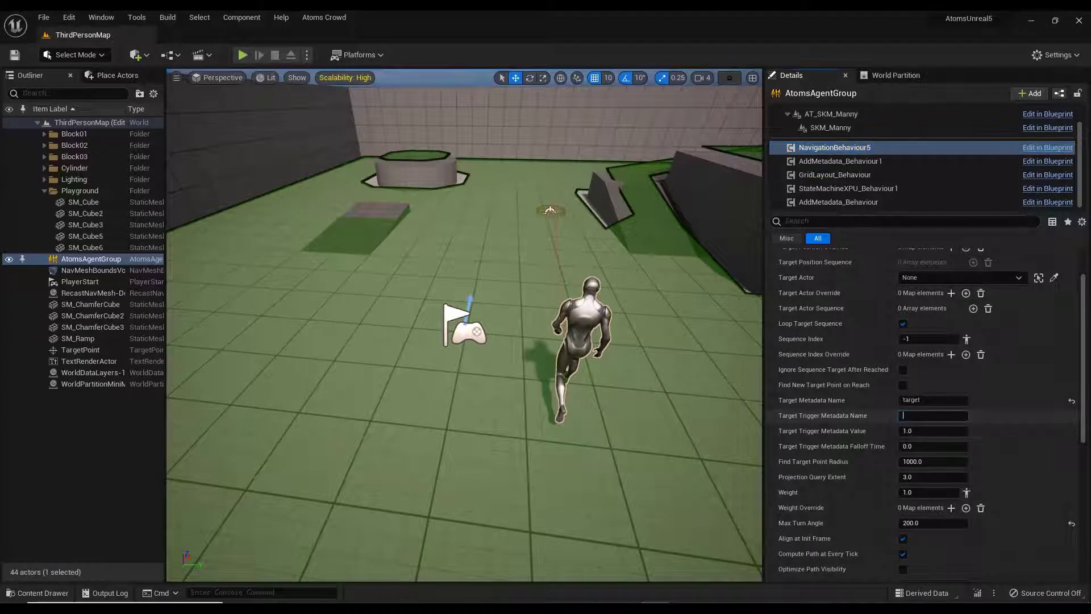
pyautogui.write('targetLinearVelocity')
pyautogui.press('Return')
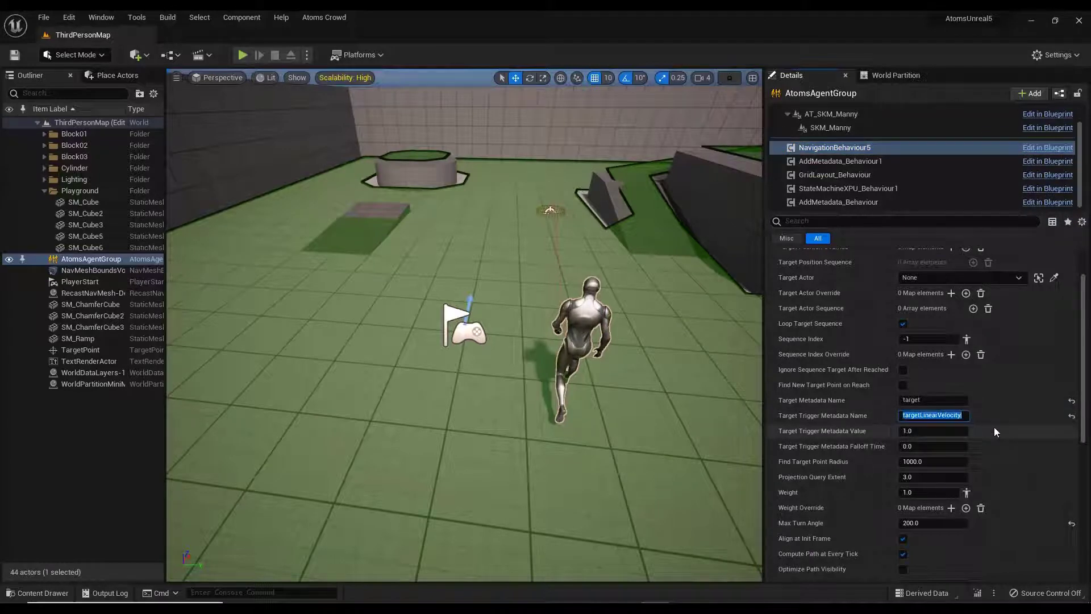
# Step: Set the Target Trigger Metadata Value to 0.0 and the Target Trigger Metadata Falloff Time to 1.0
pyautogui.click(912, 432)
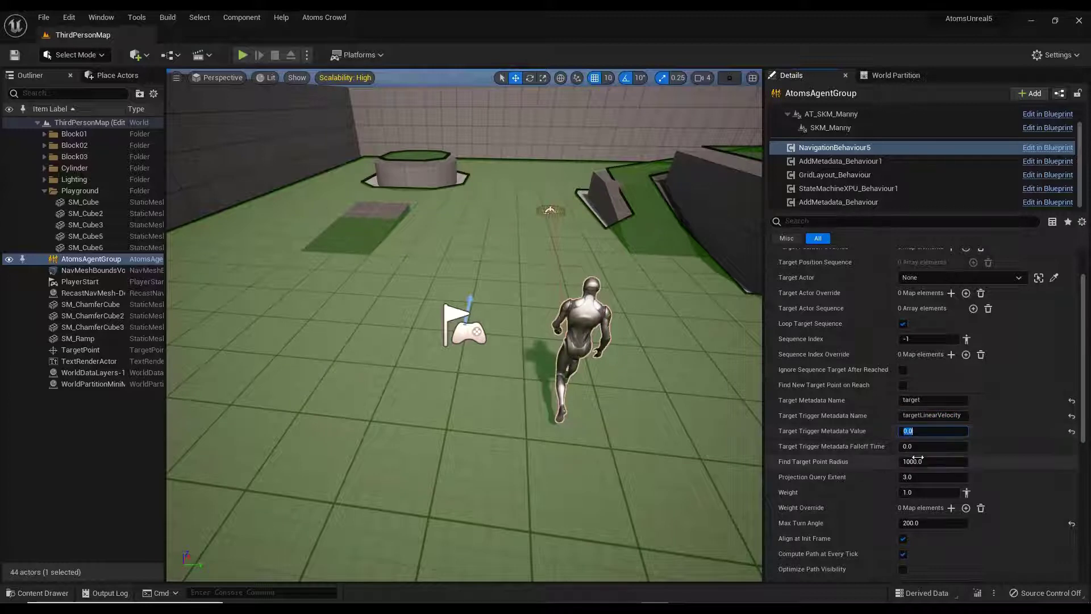
pyautogui.click(915, 447)
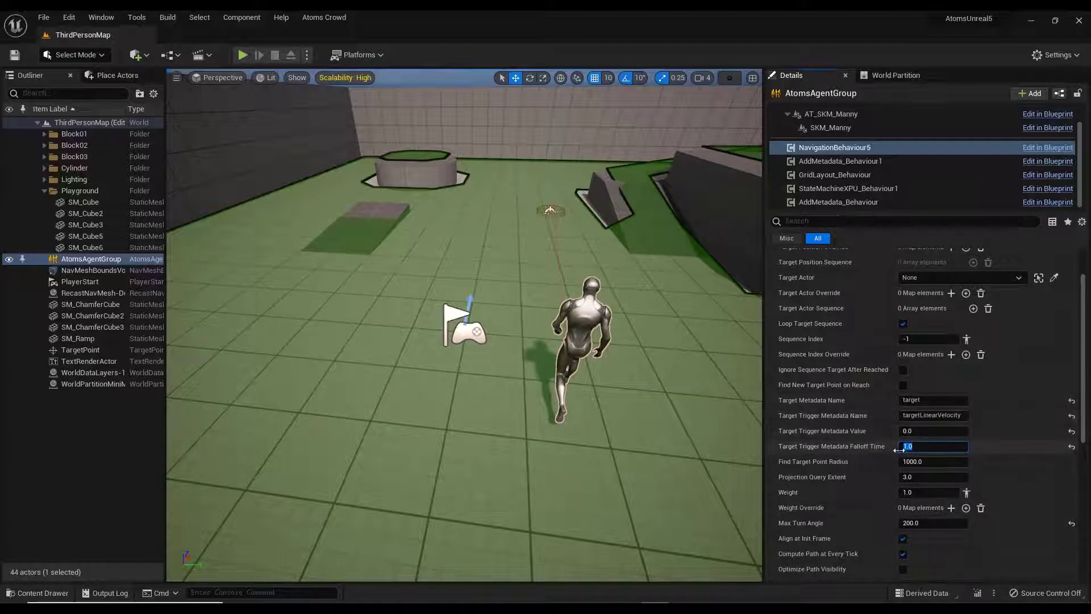
# Step: Play the level, walk the character toward the target to watch how the agent behaves there, and stop the simulation
pyautogui.click(243, 56)
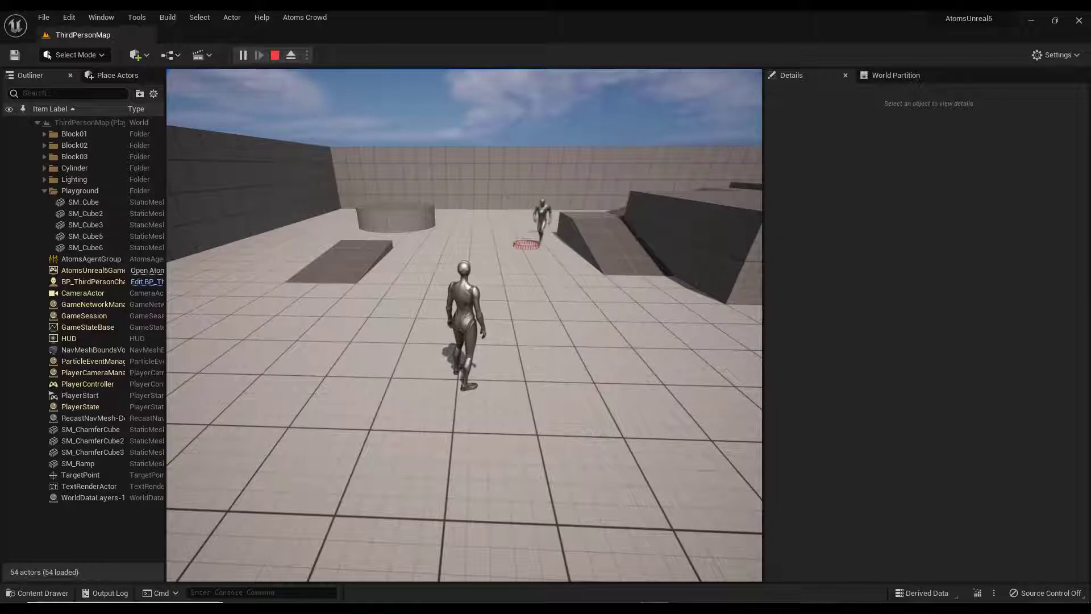
pyautogui.press('w')
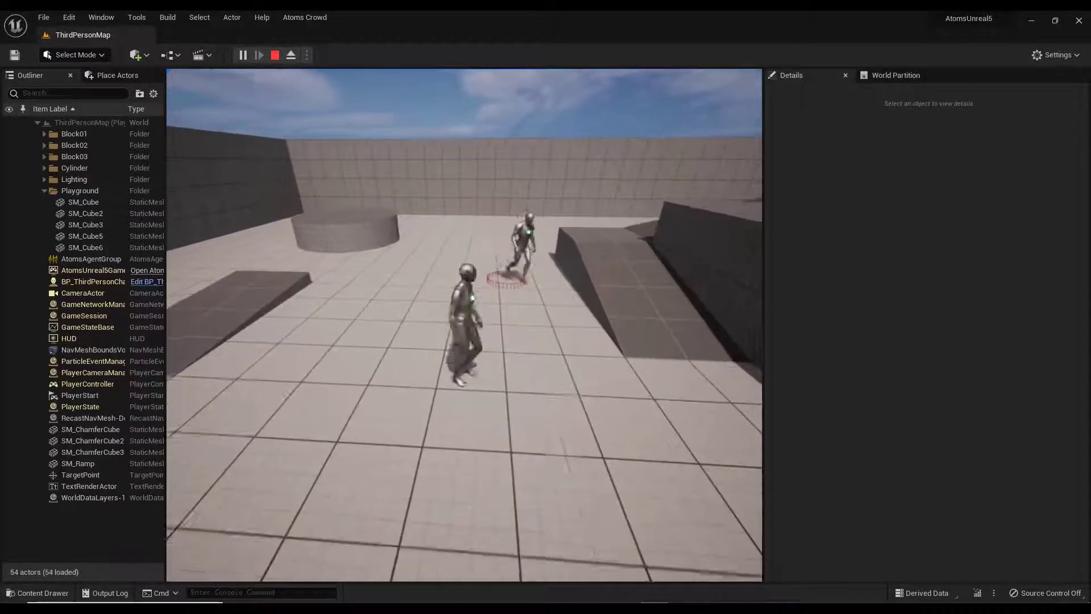
pyautogui.press('a')
pyautogui.press('a')
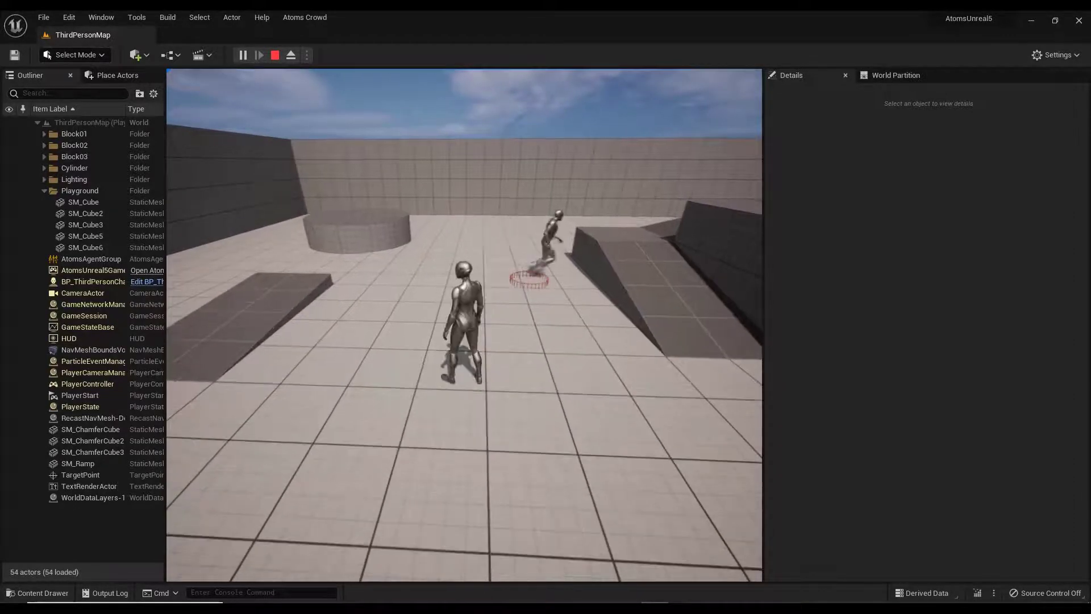
pyautogui.press('Escape')
# Step: Set NavigationBehaviour5's Target Radius to 100 and enable Check Target Distance on XYPlane
pyautogui.click(835, 148)
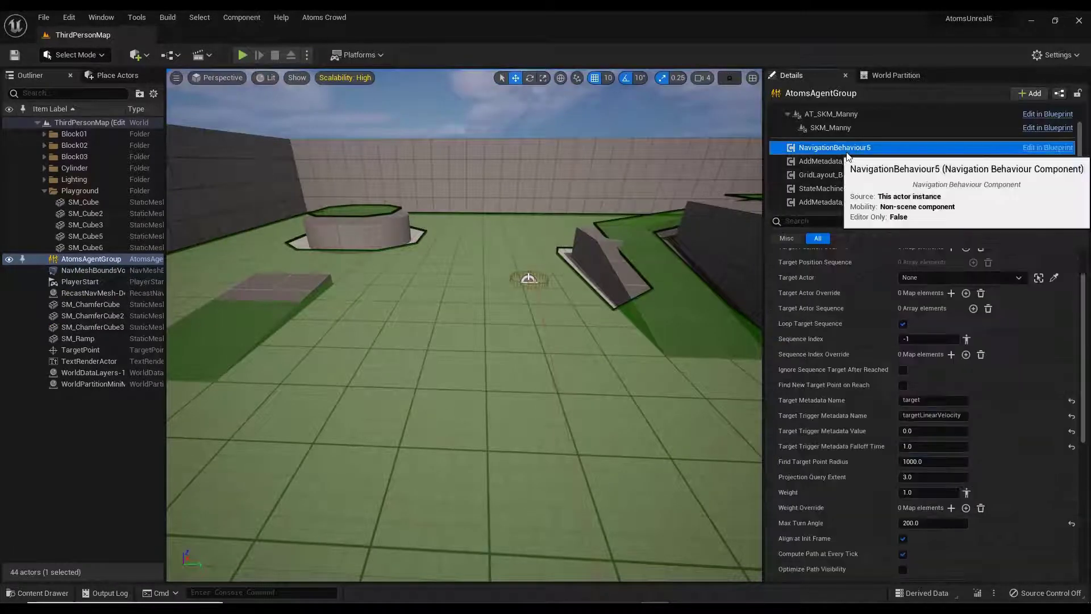
pyautogui.scroll(-5, 852, 454)
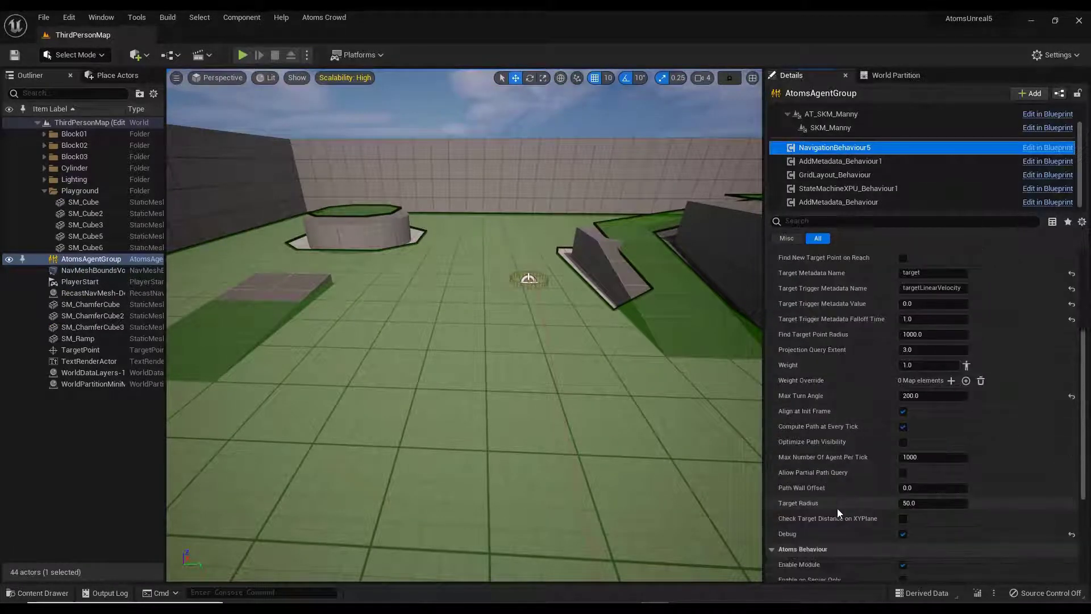
pyautogui.click(930, 503)
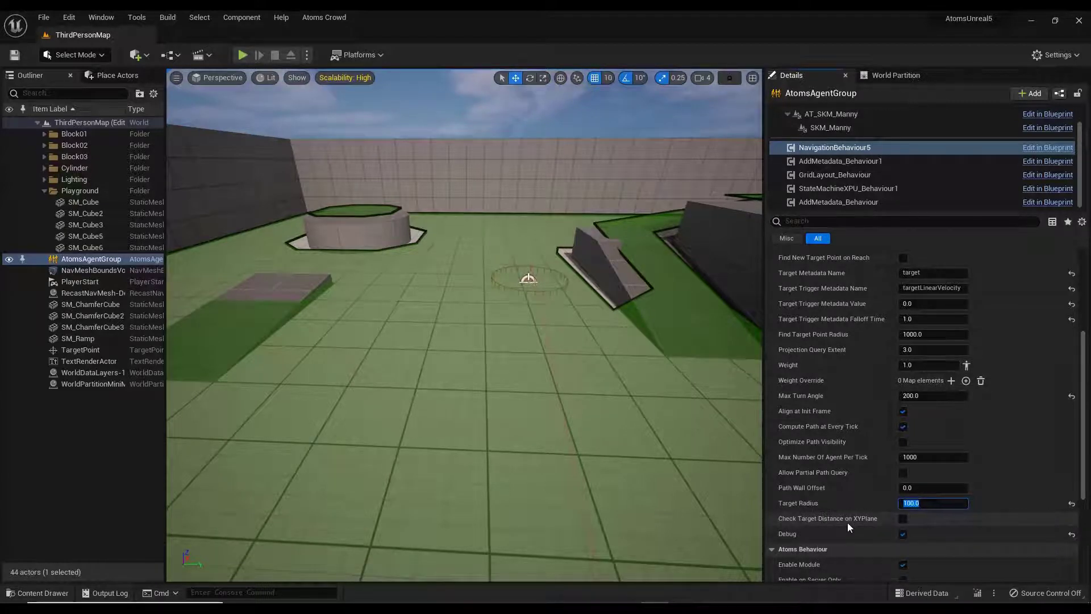
pyautogui.click(903, 520)
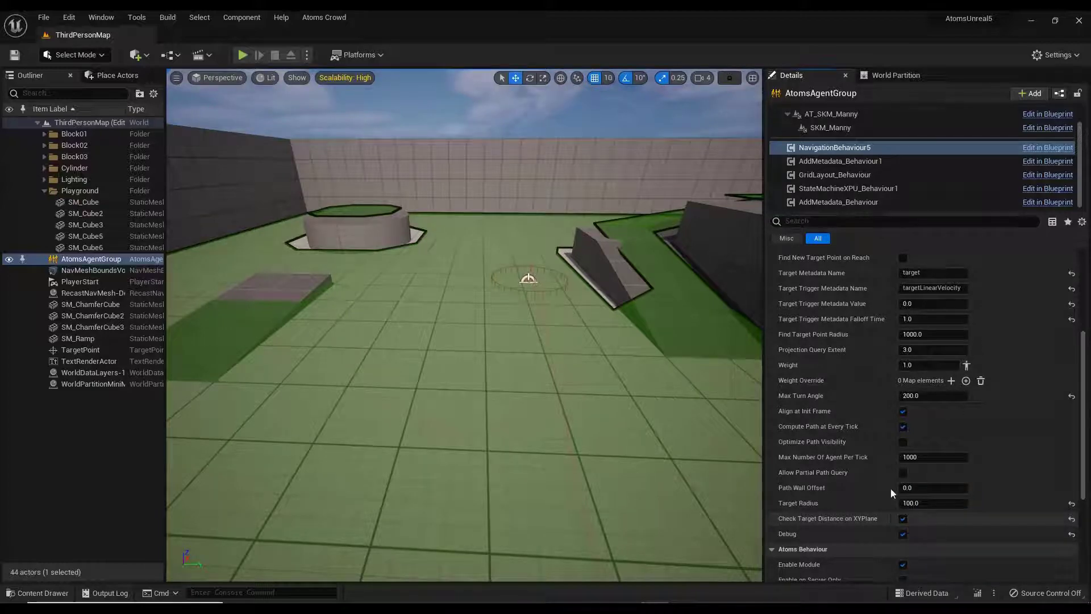
# Step: Play the level again, move the character around to check the agent's stop inside the enlarged target radius, and end the simulation
pyautogui.click(243, 56)
pyautogui.click(465, 254)
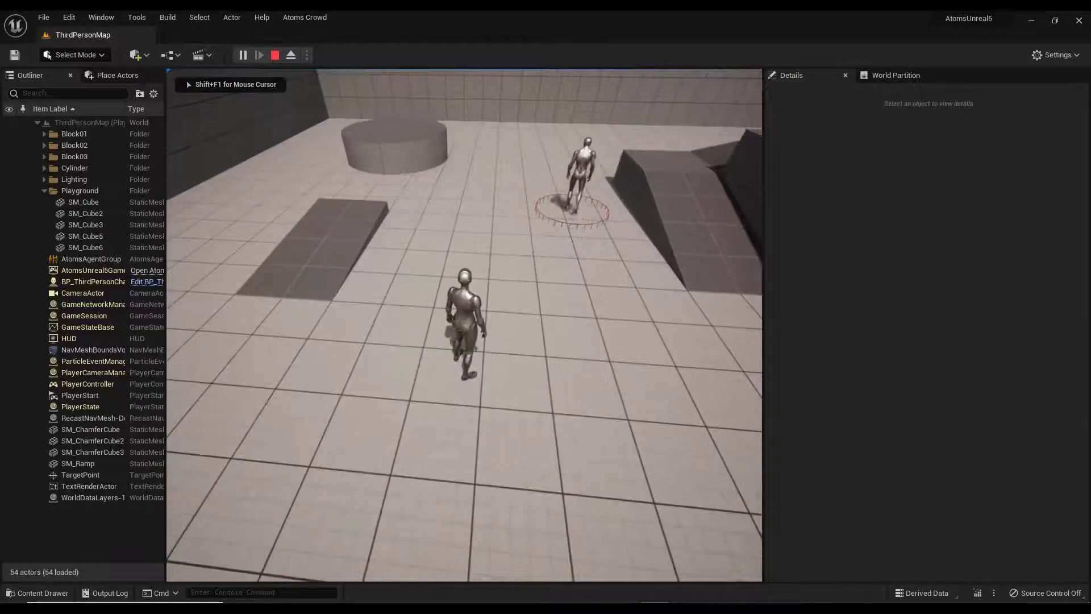
pyautogui.press('w')
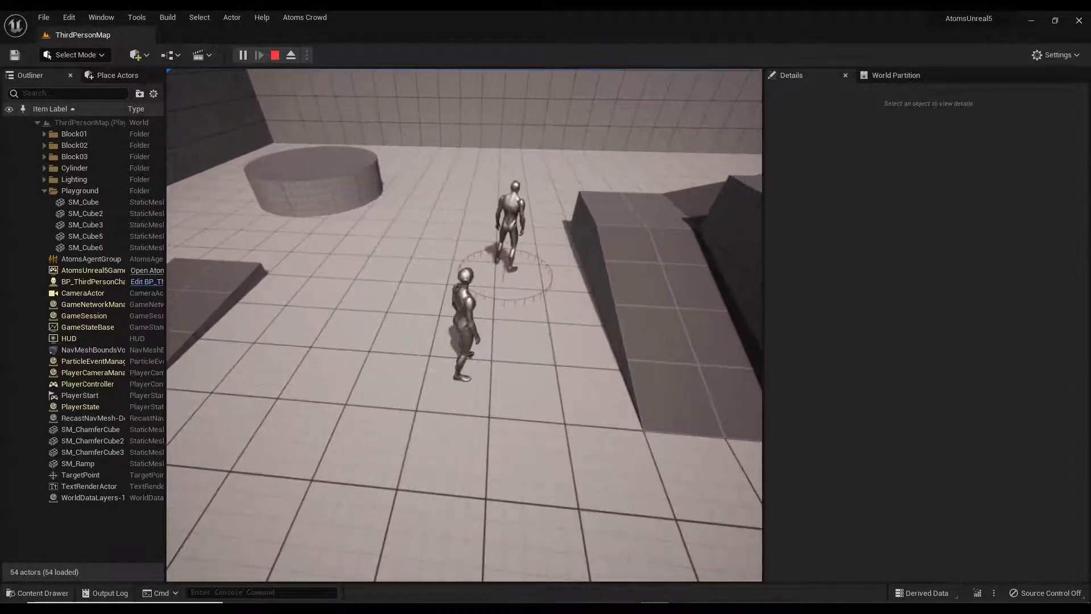
pyautogui.press('s')
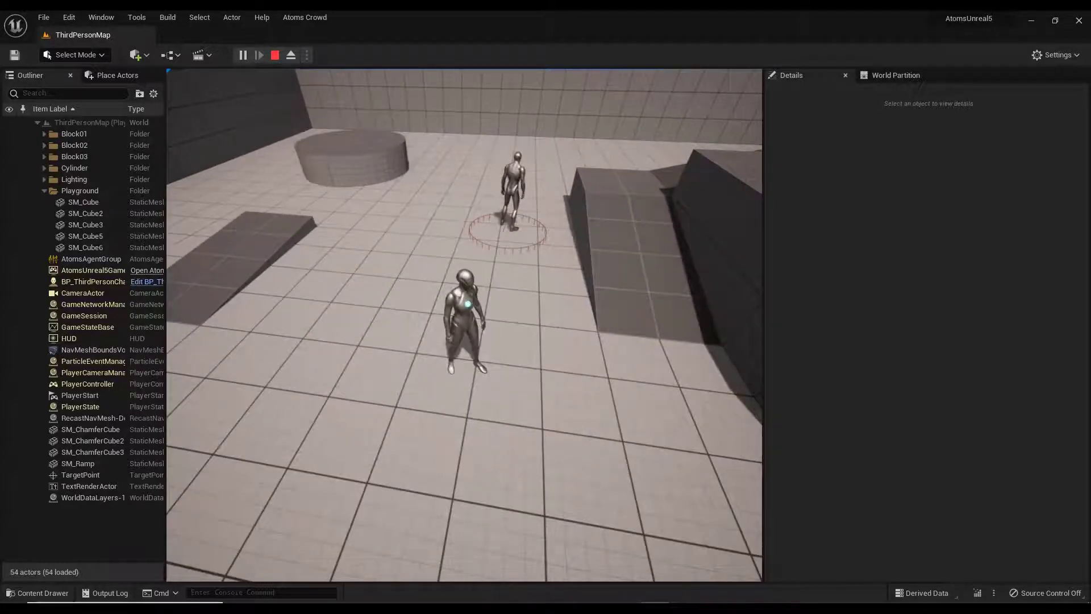
pyautogui.press('w')
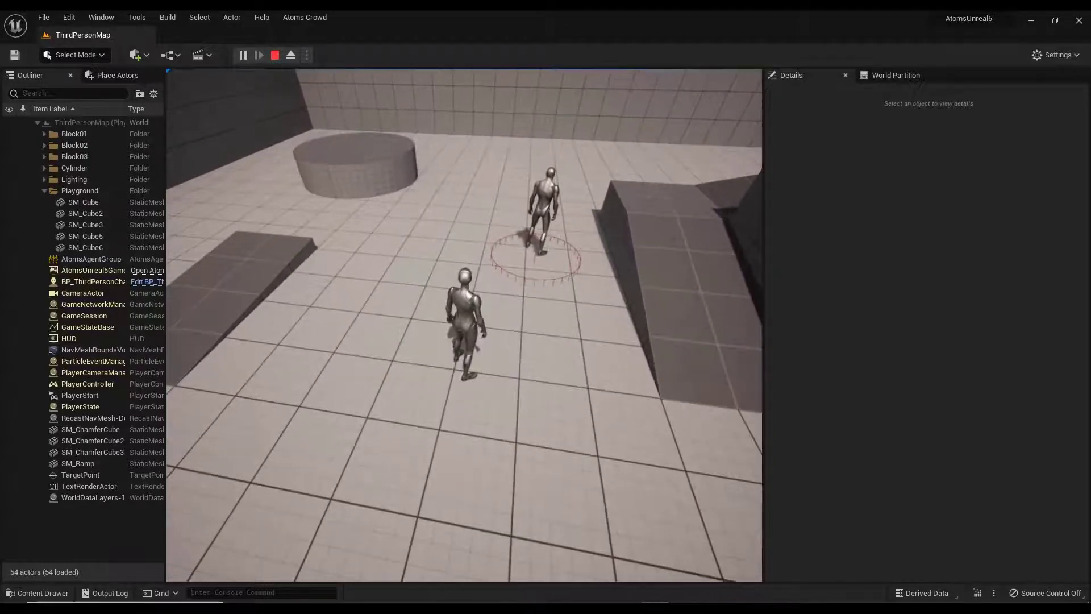
pyautogui.moveTo(48, 55)
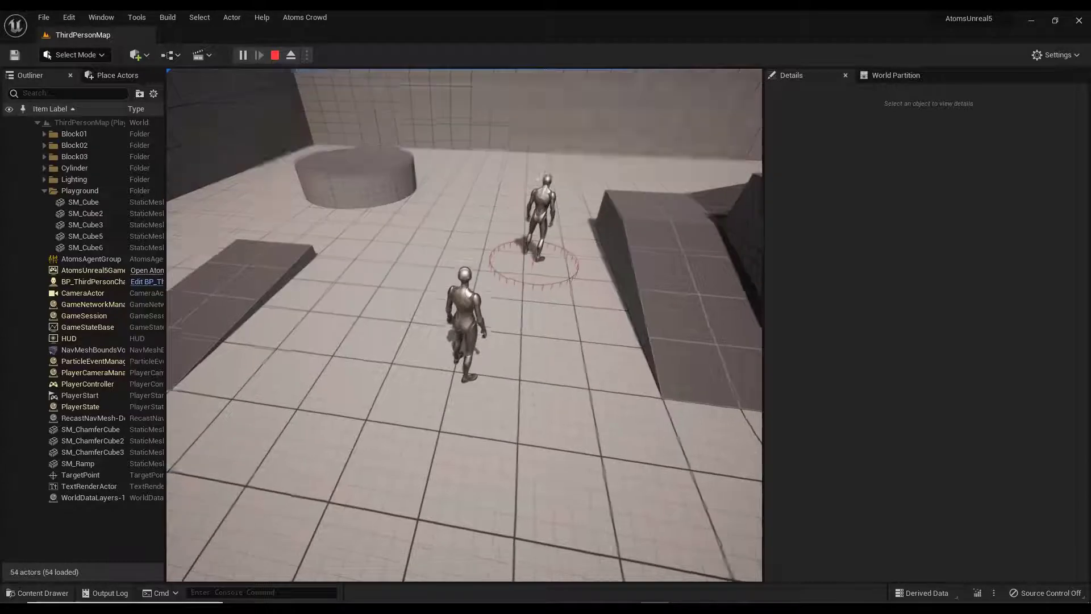
pyautogui.press('Escape')
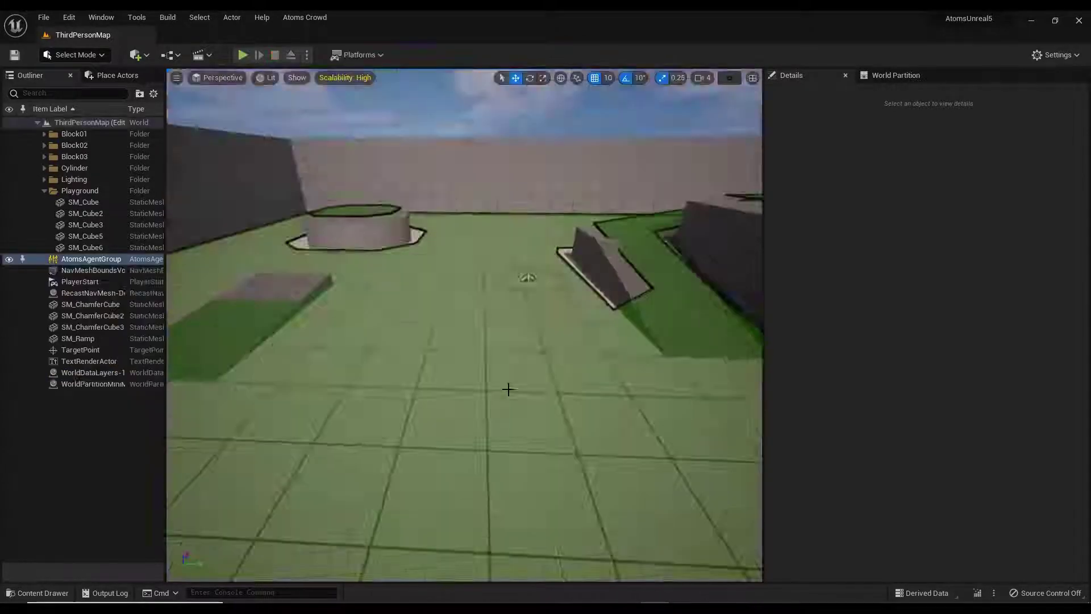
# Step: Disable Compute Path at Every Tick and enable Optimize Path Visibility on NavigationBehaviour5
pyautogui.moveTo(499, 237)
pyautogui.mouseDown()
pyautogui.moveTo(503, 334)
pyautogui.moveTo(503, 256)
pyautogui.mouseUp()
pyautogui.click(842, 148)
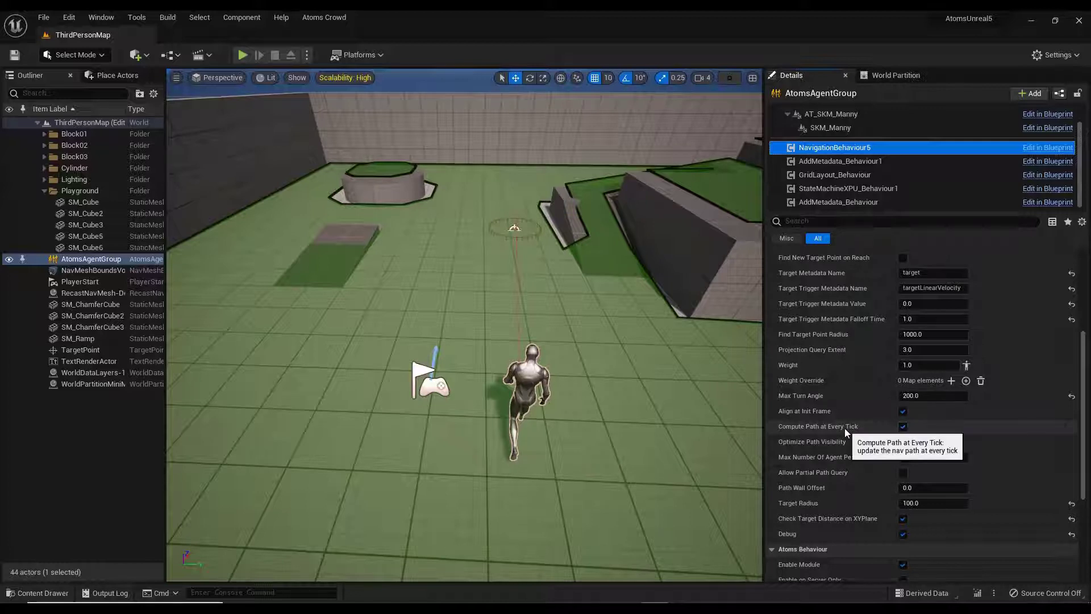
pyautogui.click(902, 427)
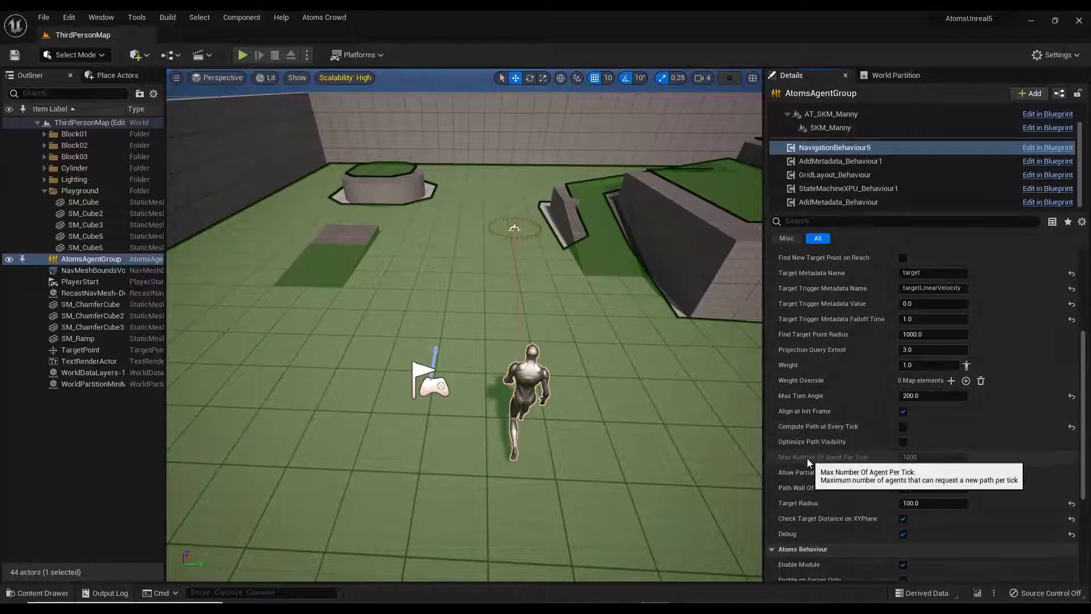
pyautogui.click(902, 442)
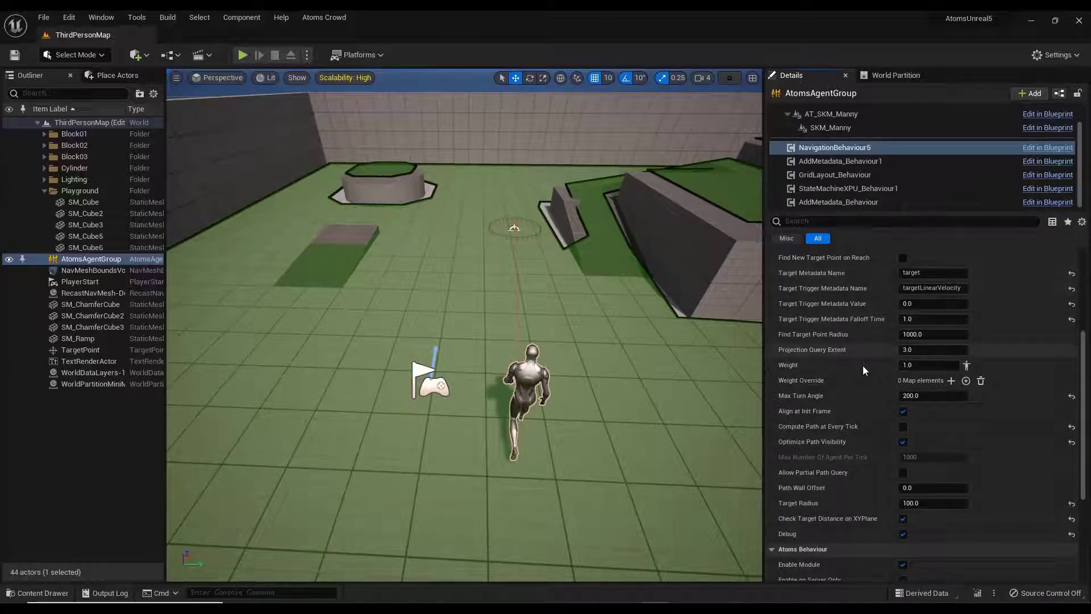
pyautogui.scroll(2, 863, 366)
pyautogui.scroll(1, 853, 401)
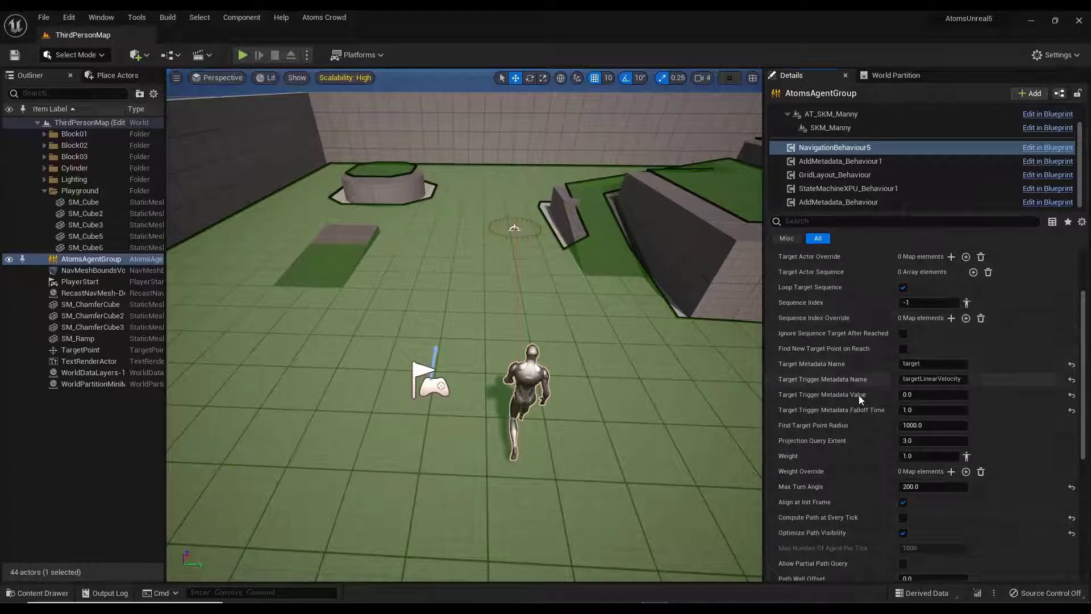
pyautogui.scroll(-2, 865, 421)
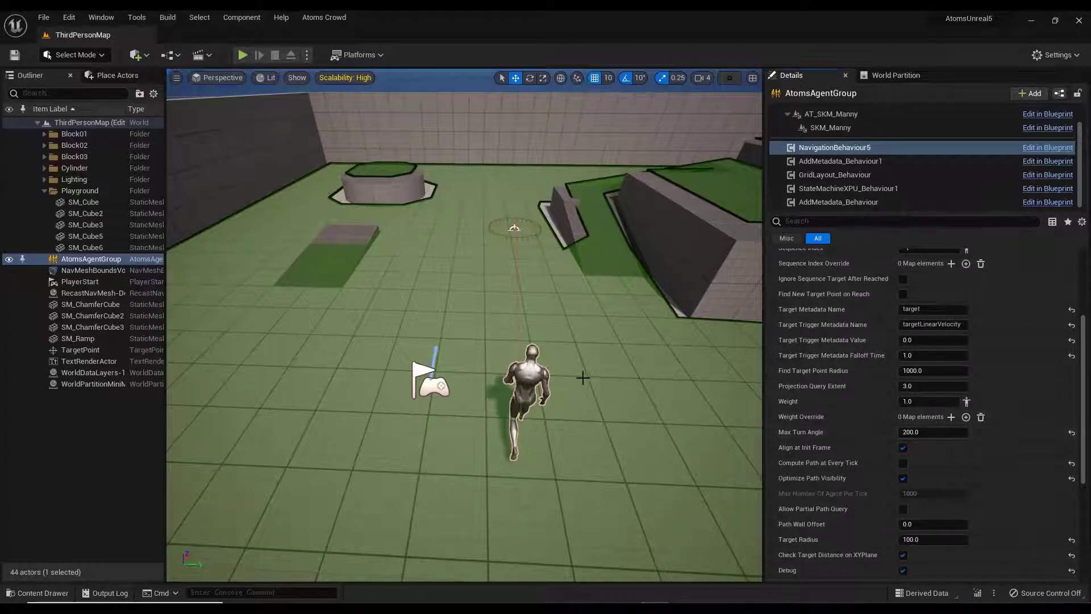
pyautogui.scroll(-2, 857, 448)
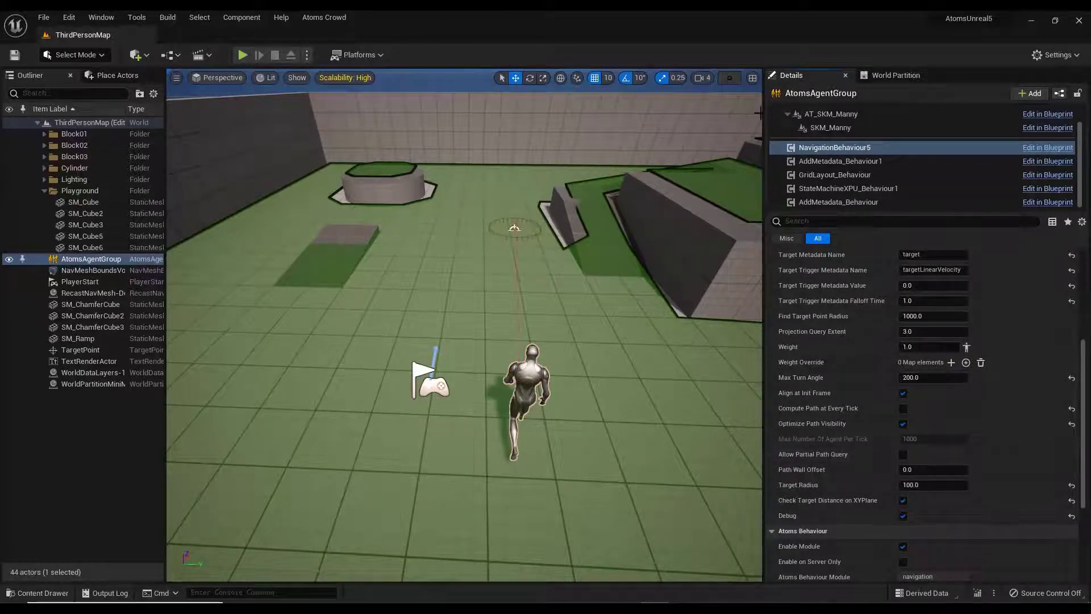
# Step: Examine the Max Corridor Length setting in the Atoms Crowd plugin section of the project settings and close the settings window
pyautogui.click(904, 455)
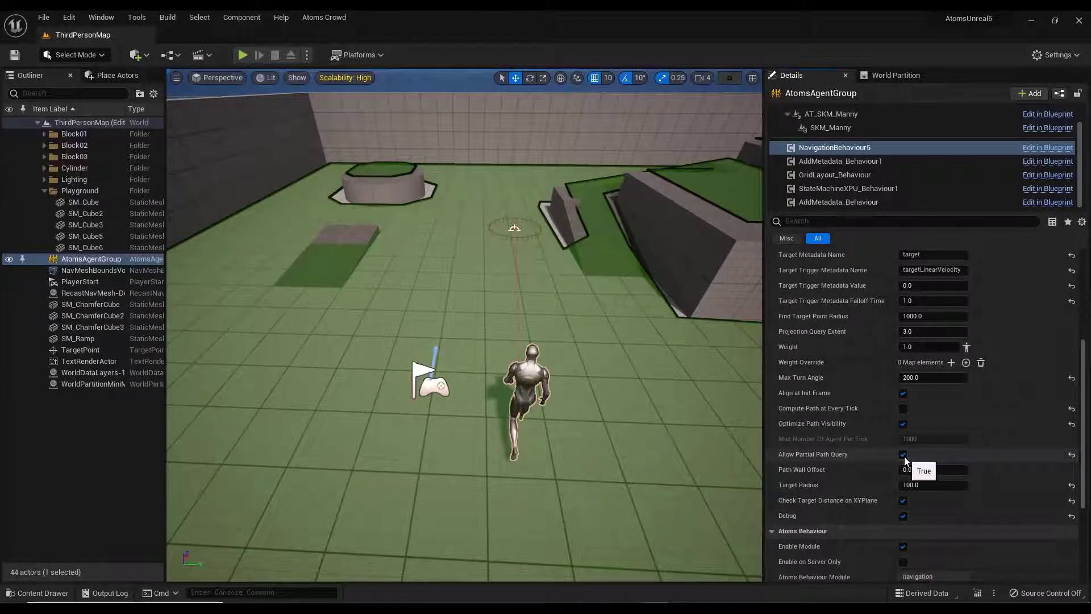
pyautogui.click(903, 455)
pyautogui.click(65, 19)
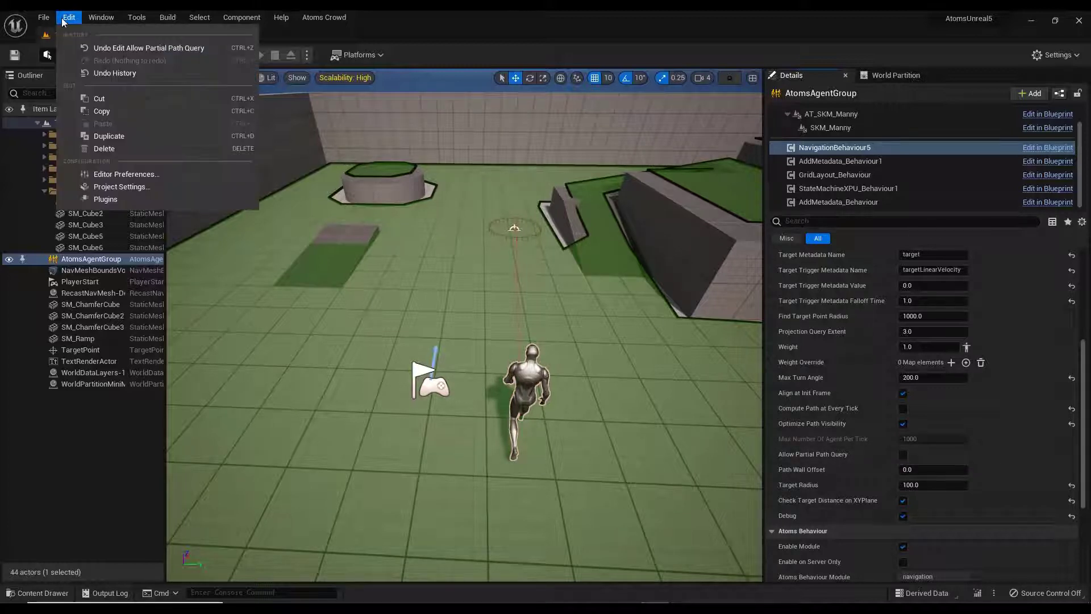
pyautogui.click(119, 186)
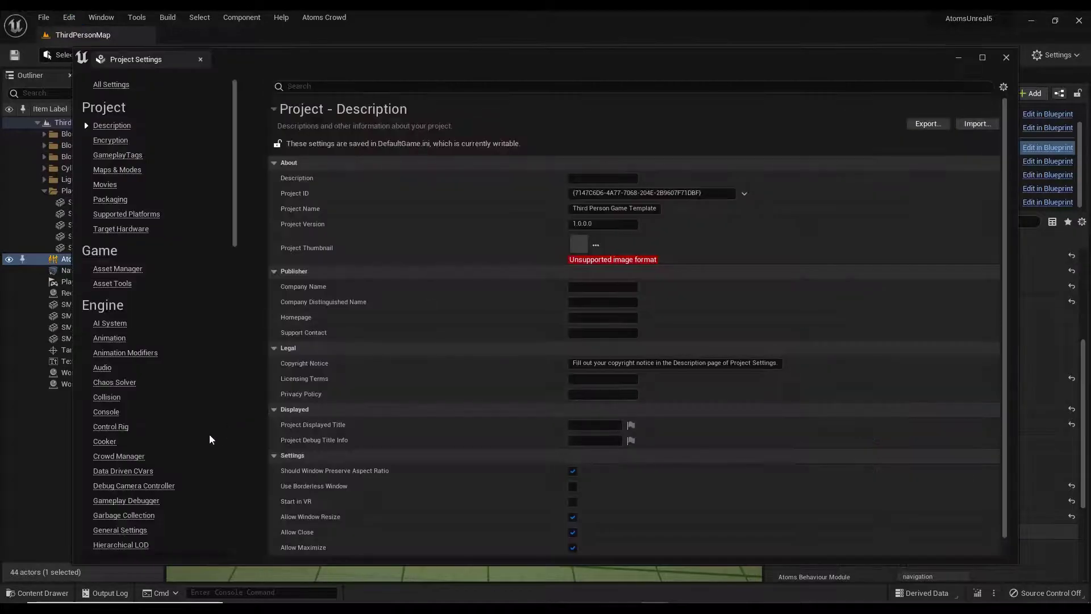
pyautogui.scroll(-2, 208, 435)
pyautogui.scroll(-5, 208, 439)
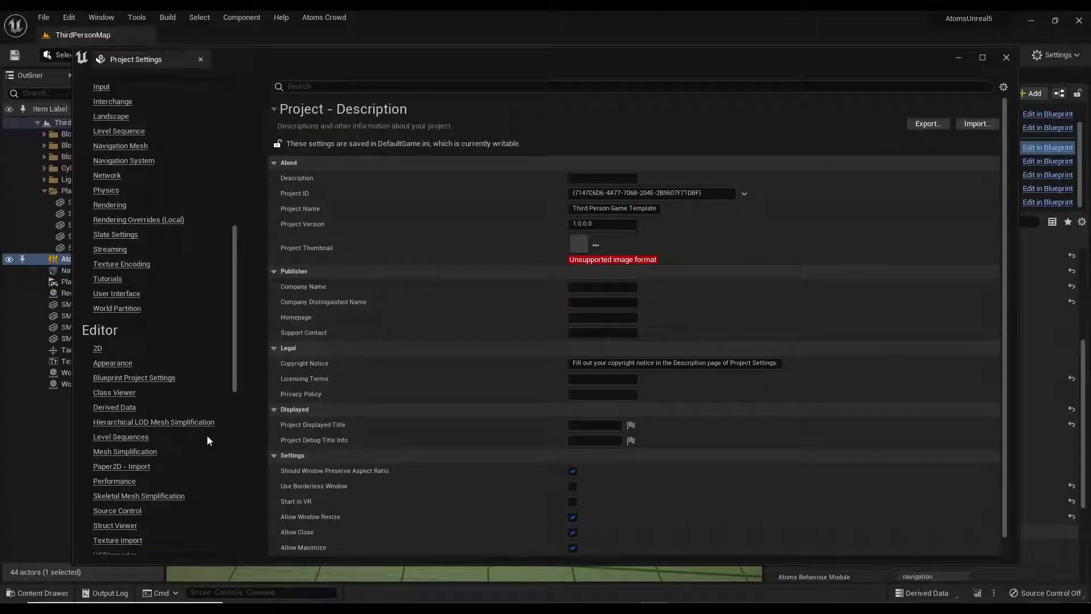
pyautogui.scroll(-3, 208, 441)
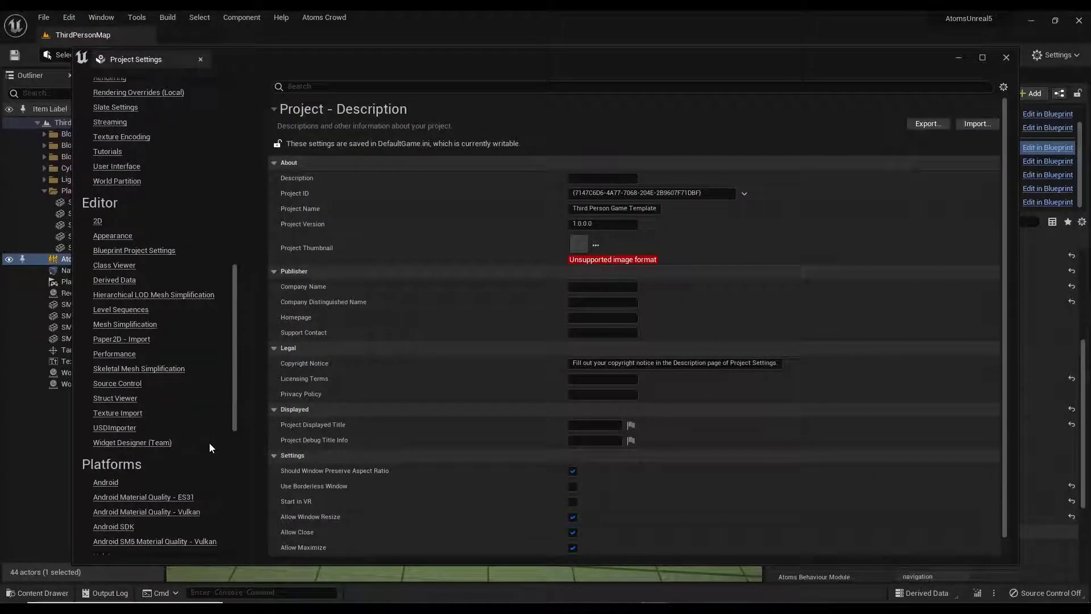
pyautogui.scroll(3, 209, 448)
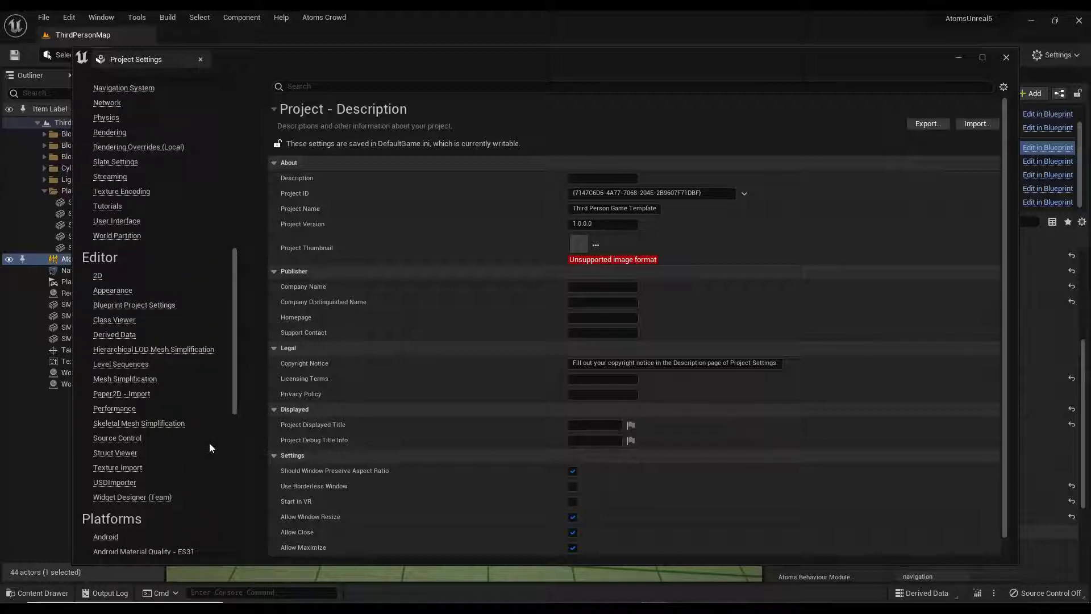
pyautogui.scroll(-20, 210, 448)
pyautogui.click(127, 307)
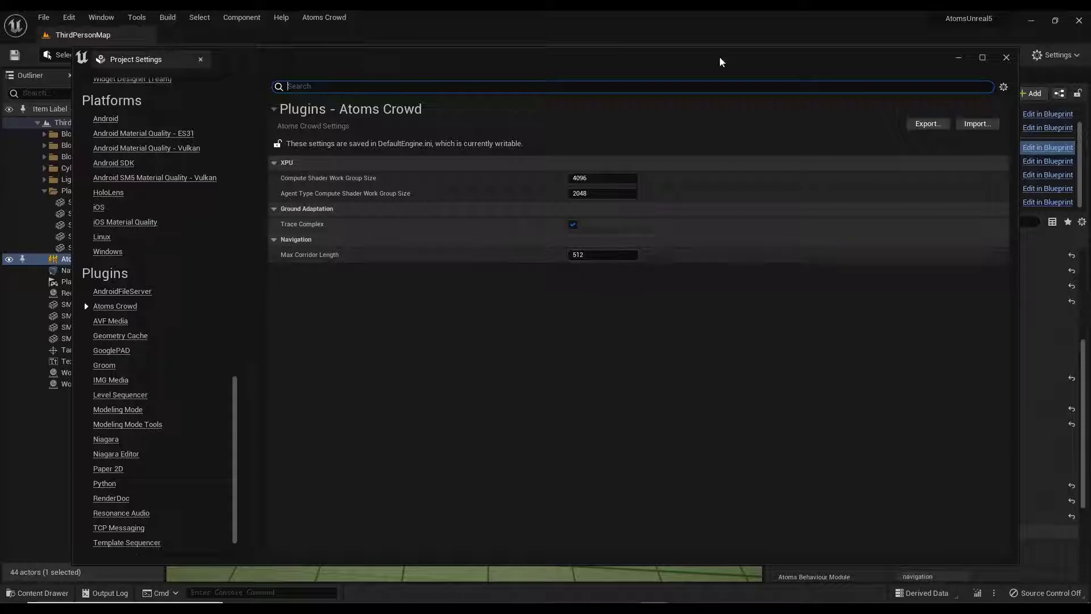
pyautogui.moveTo(704, 66); pyautogui.dragTo(595, 340)
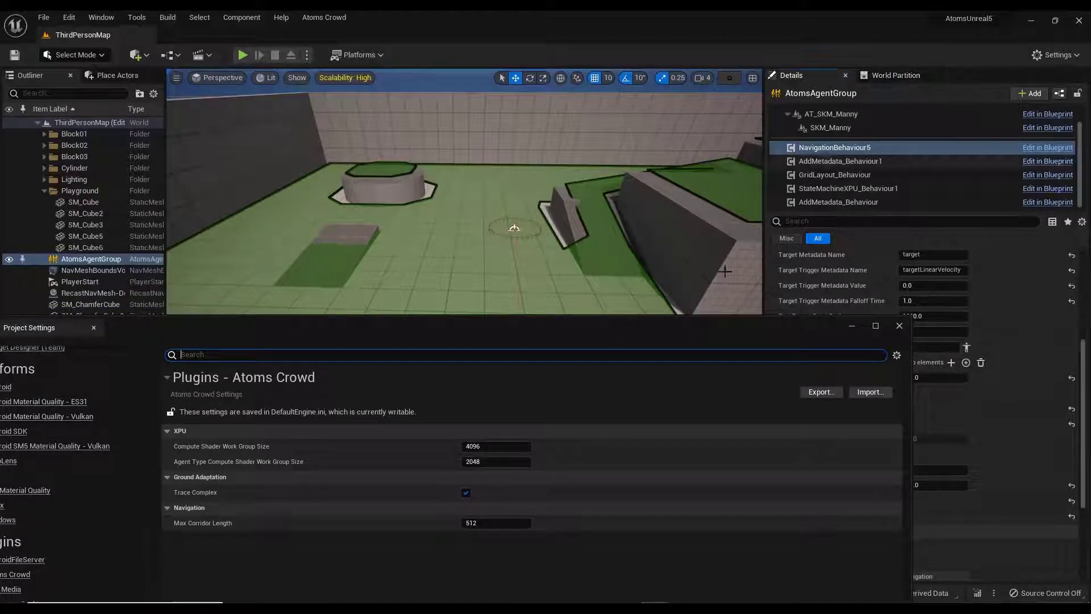
pyautogui.moveTo(602, 331); pyautogui.dragTo(615, 246)
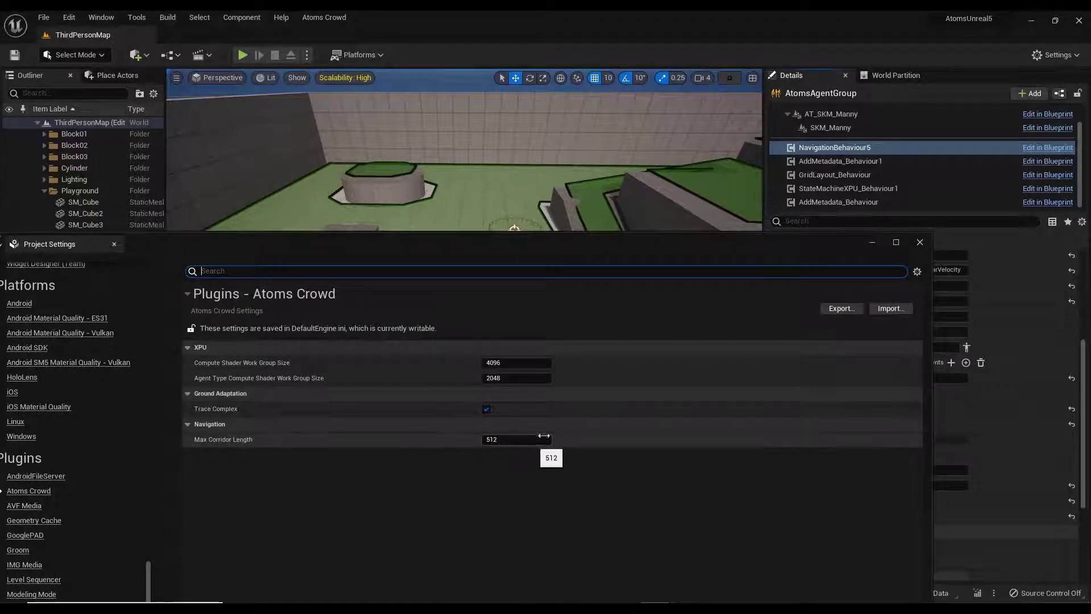
pyautogui.click(920, 243)
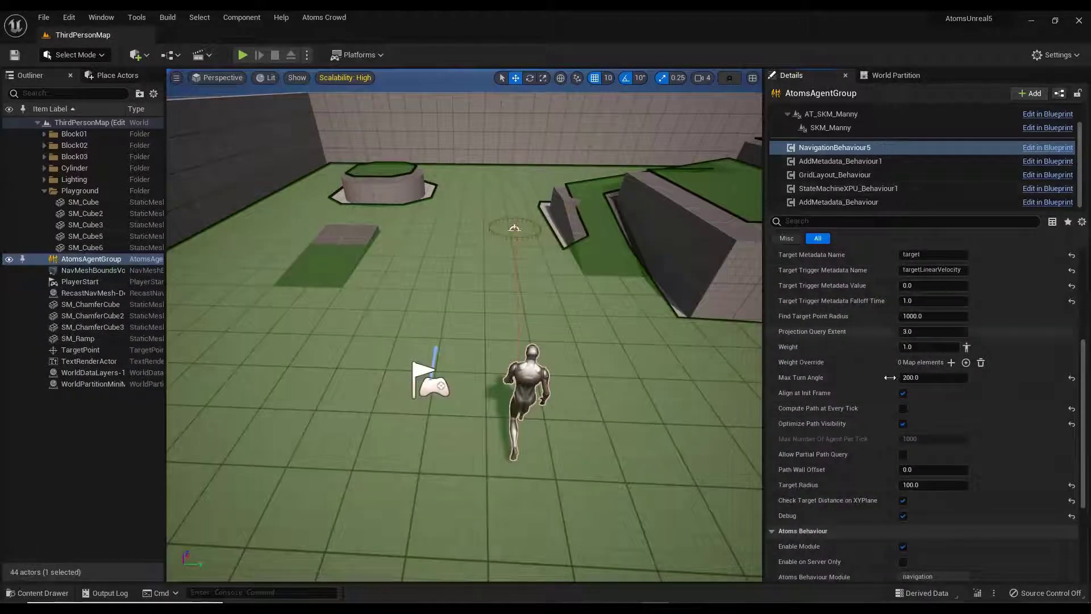
# Step: Enable Compute Path at Every Tick on NavigationBehaviour5, set Max Number Of Agent Per Tick to 50, and disable the per-tick path computation again
pyautogui.click(903, 454)
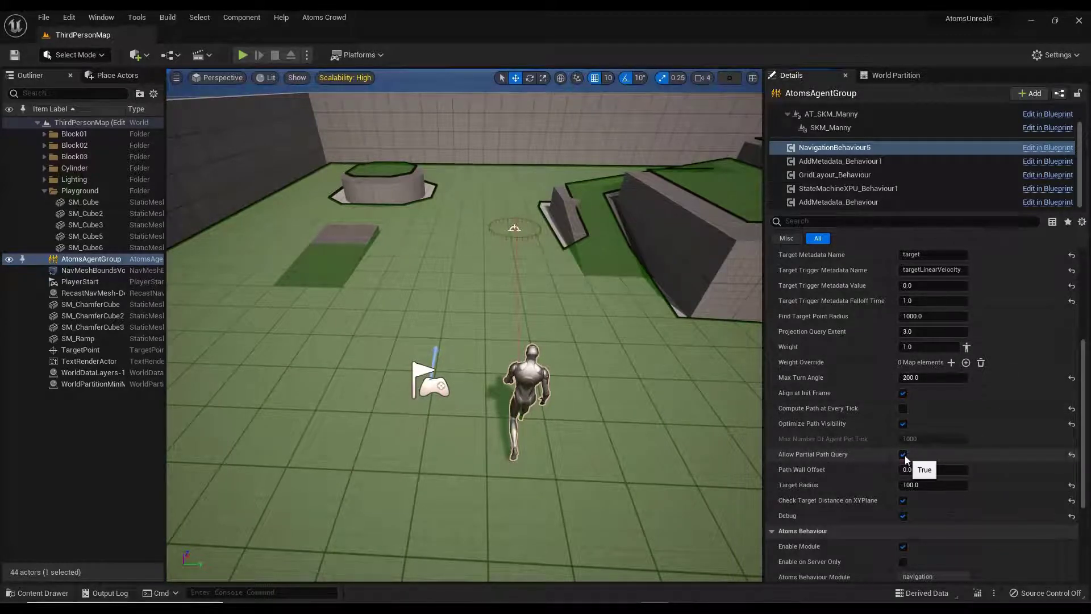
pyautogui.click(905, 455)
pyautogui.click(904, 408)
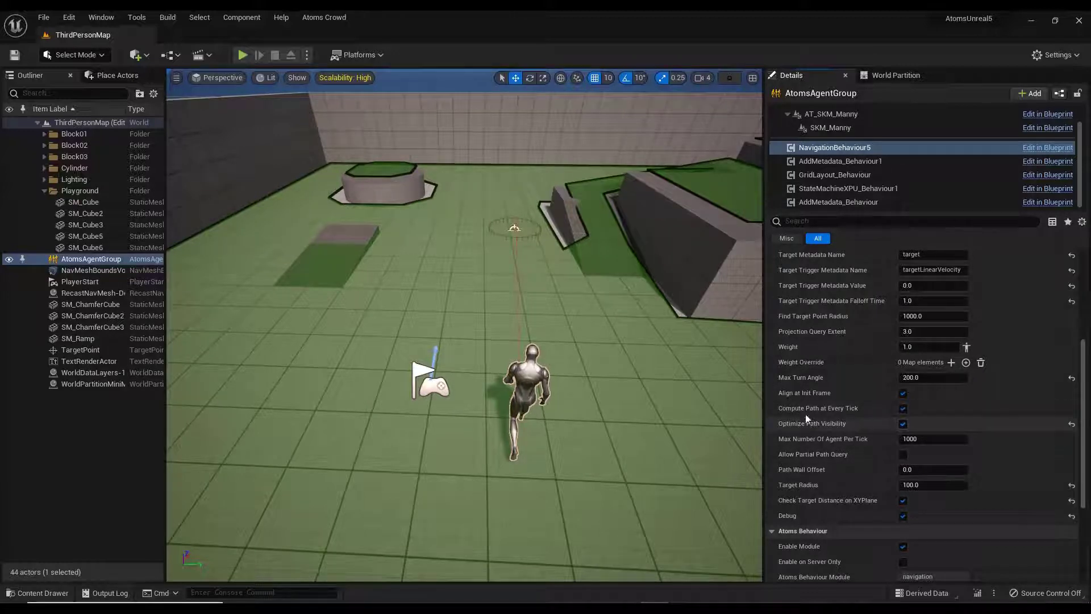
pyautogui.click(903, 424)
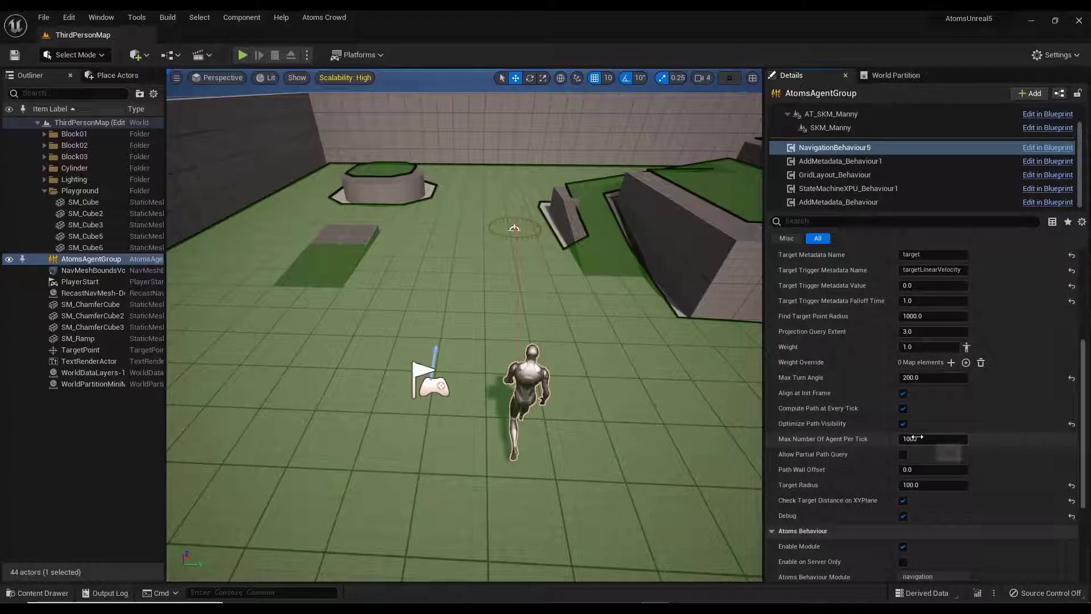
pyautogui.click(940, 439)
pyautogui.write('50')
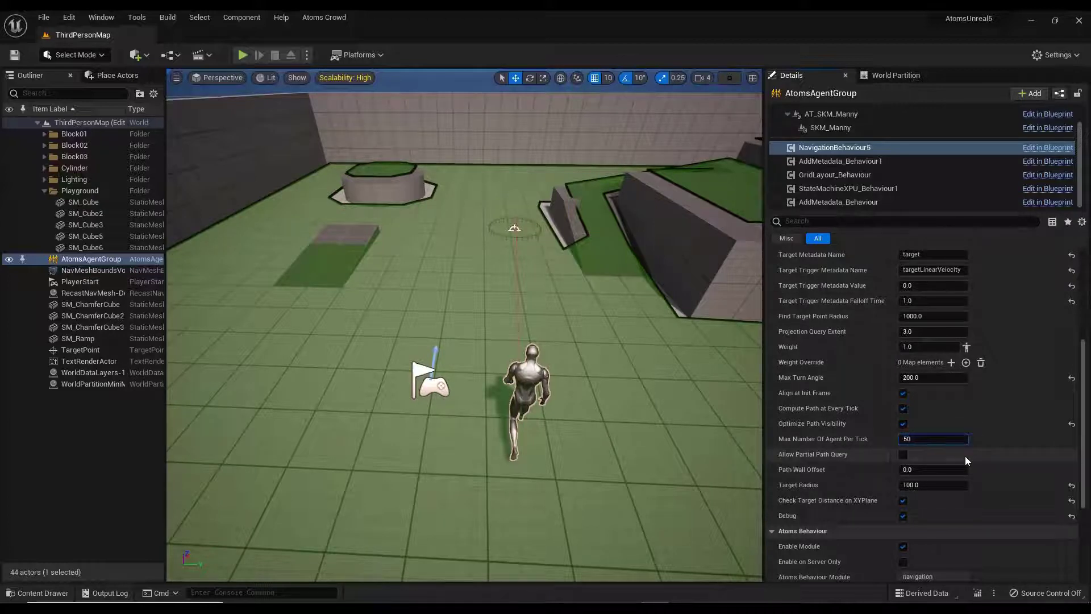
pyautogui.press('Return')
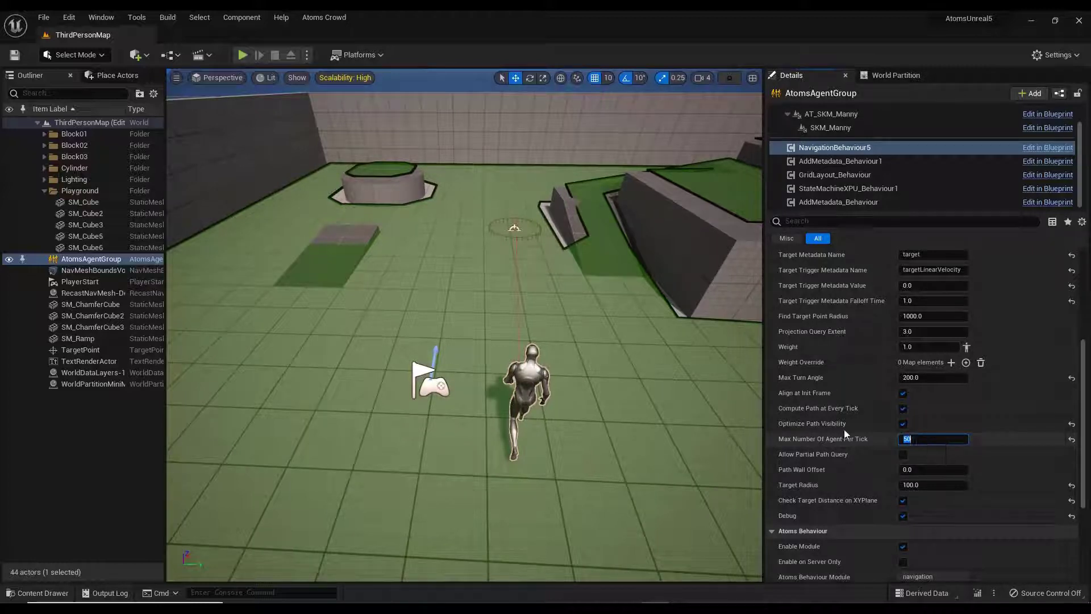
pyautogui.click(903, 408)
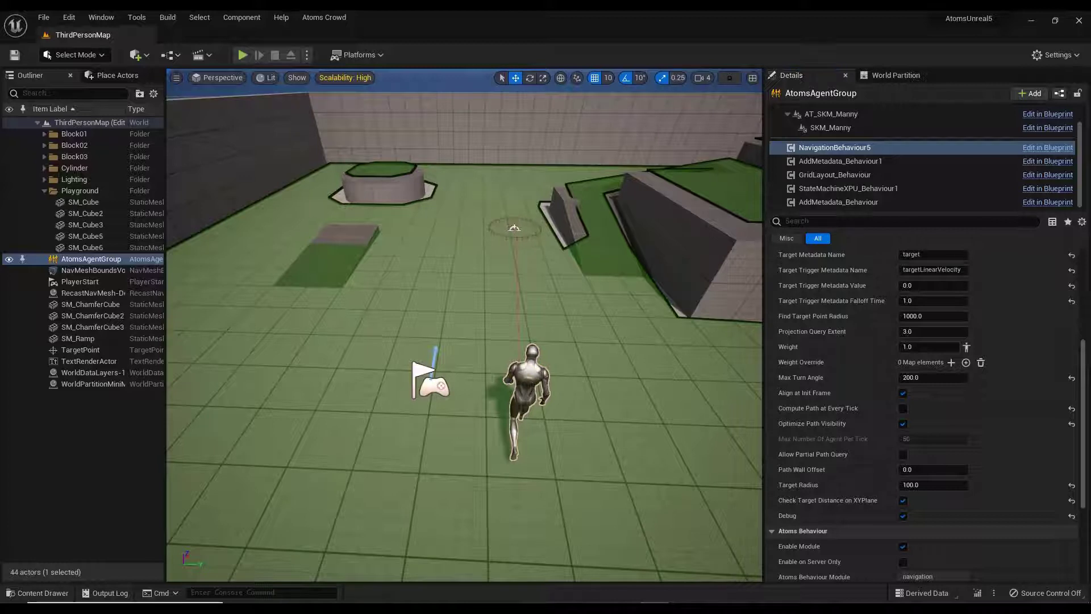
# Step: Move the TargetPoint onto the raised platform at about 1740, 2100, 210 and copy its location
pyautogui.click(514, 228)
pyautogui.moveTo(513, 228); pyautogui.dragTo(752, 177)
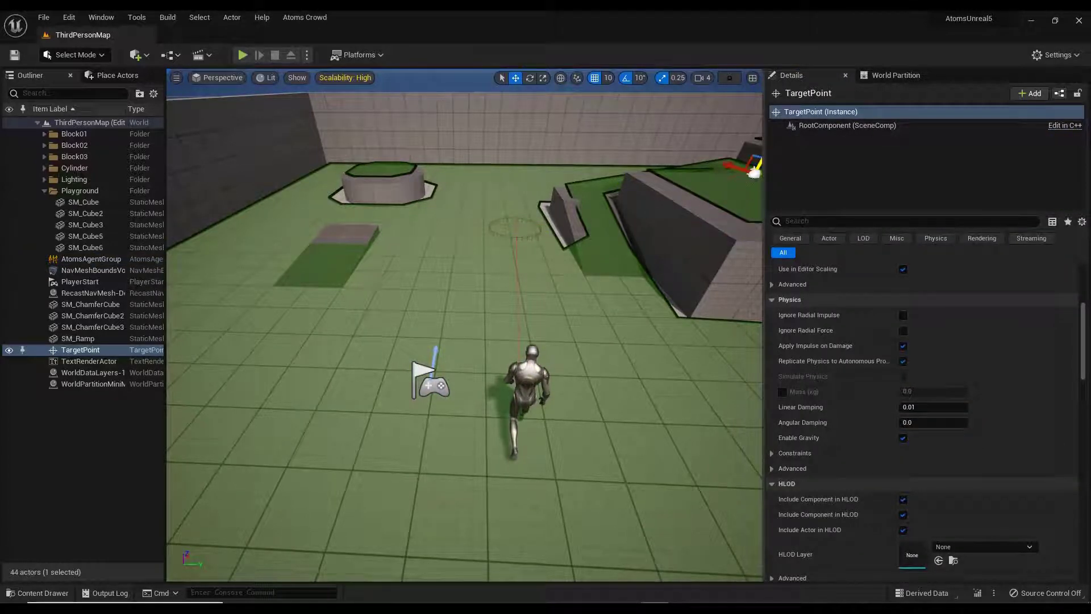
pyautogui.scroll(4, 850, 294)
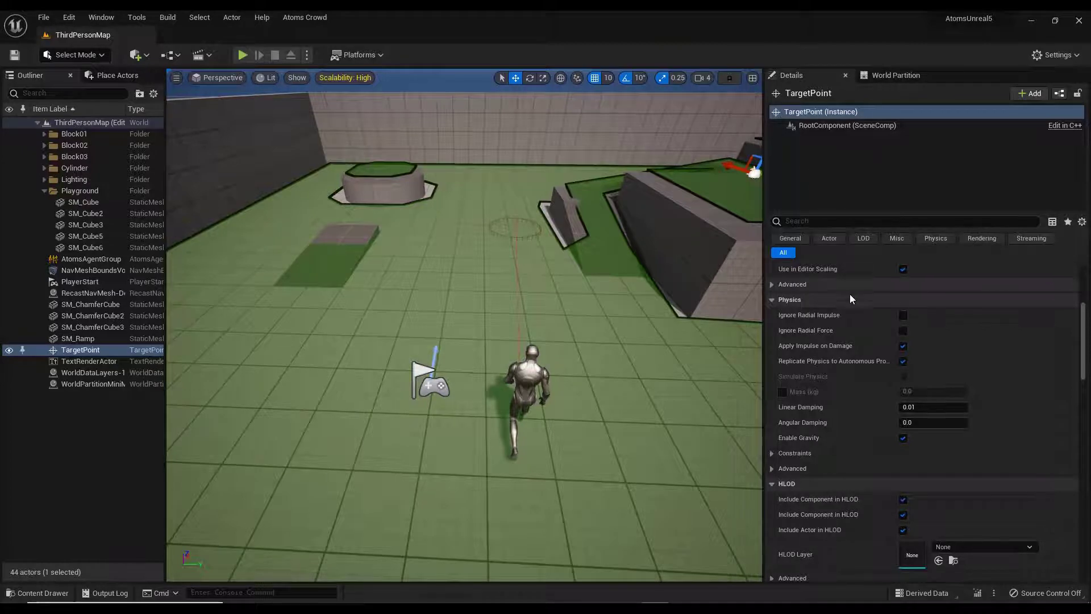
pyautogui.scroll(3, 912, 320)
pyautogui.rightClick(862, 282)
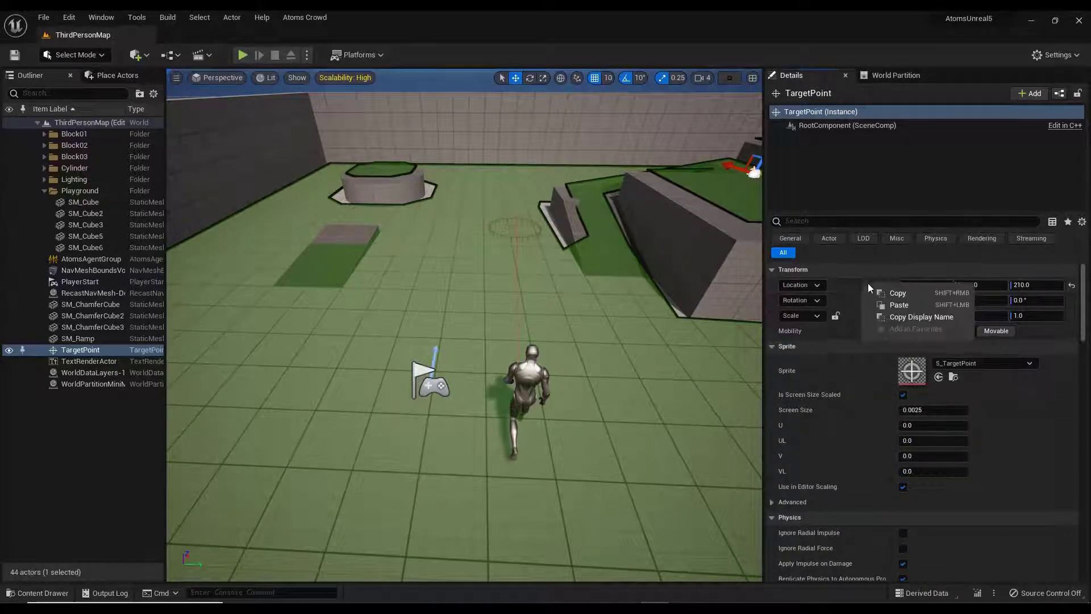
pyautogui.click(893, 293)
# Step: Paste the copied location into the Target Position of AtomsAgentGroup's NavigationBehaviour5
pyautogui.click(94, 259)
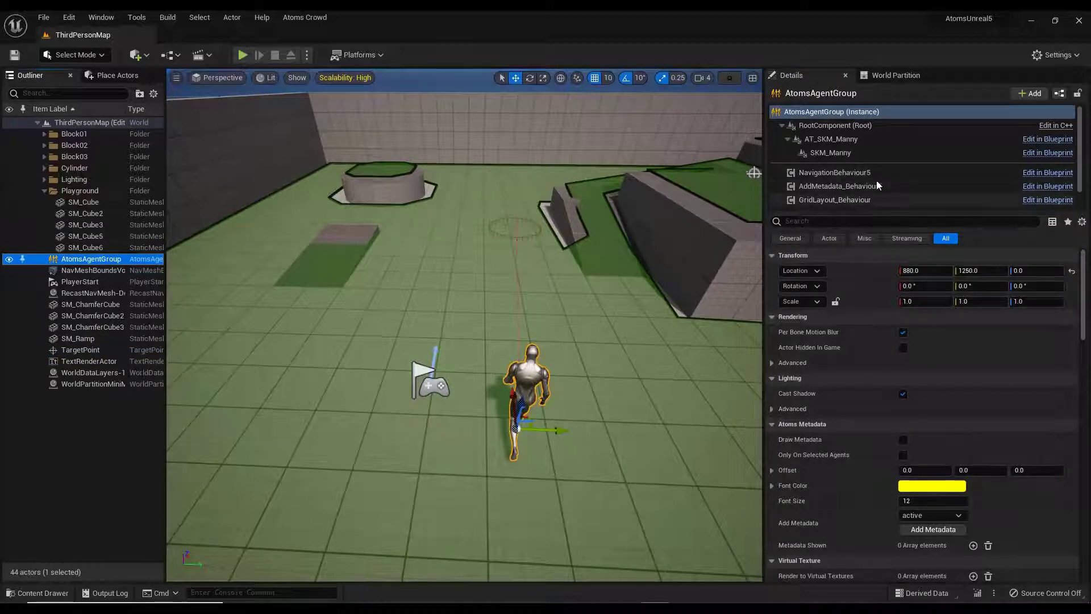
pyautogui.click(840, 173)
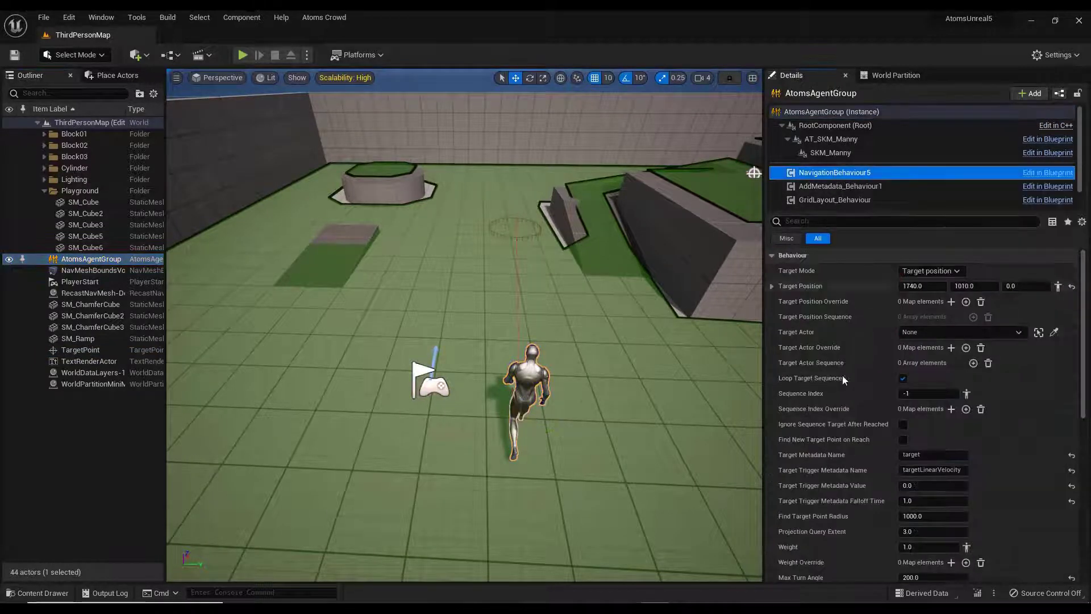
pyautogui.rightClick(826, 286)
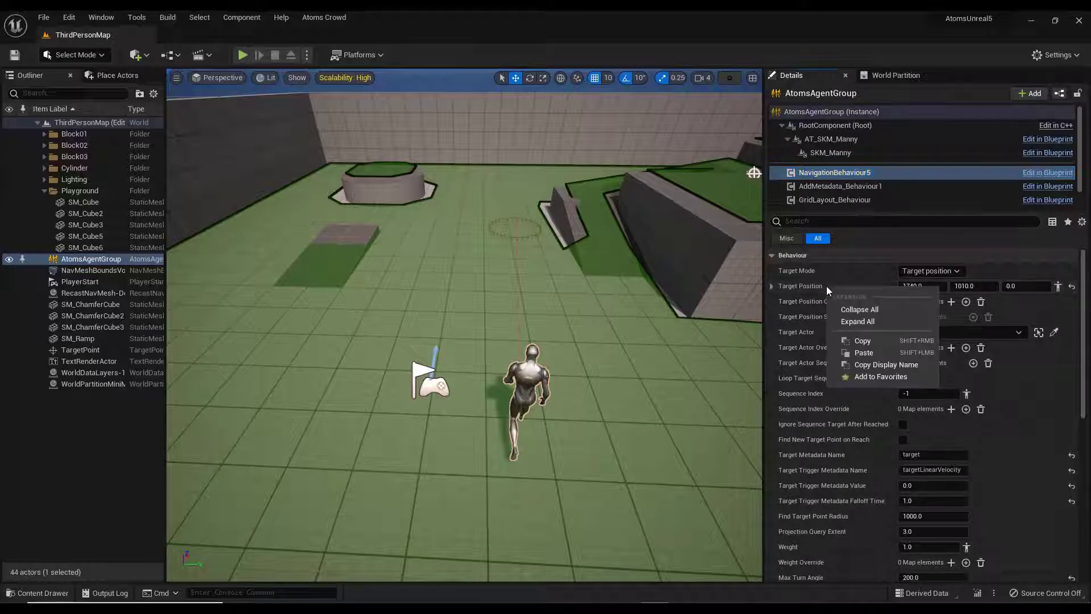
pyautogui.click(869, 353)
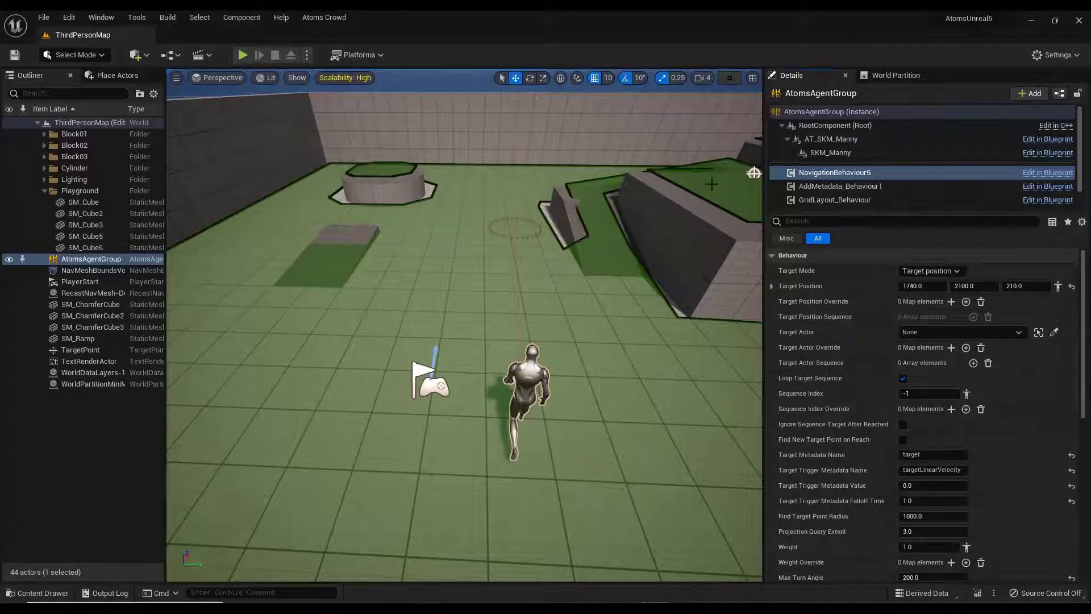
# Step: Copy the TargetPoint's location once more and reapply it to NavigationBehaviour5's Target Position
pyautogui.click(754, 172)
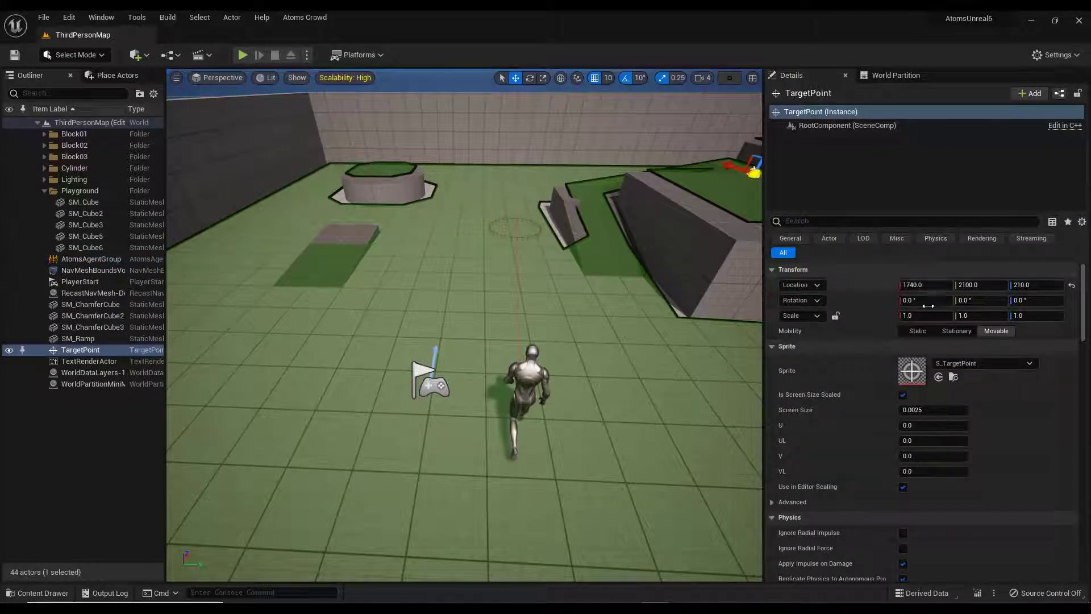
pyautogui.rightClick(878, 291)
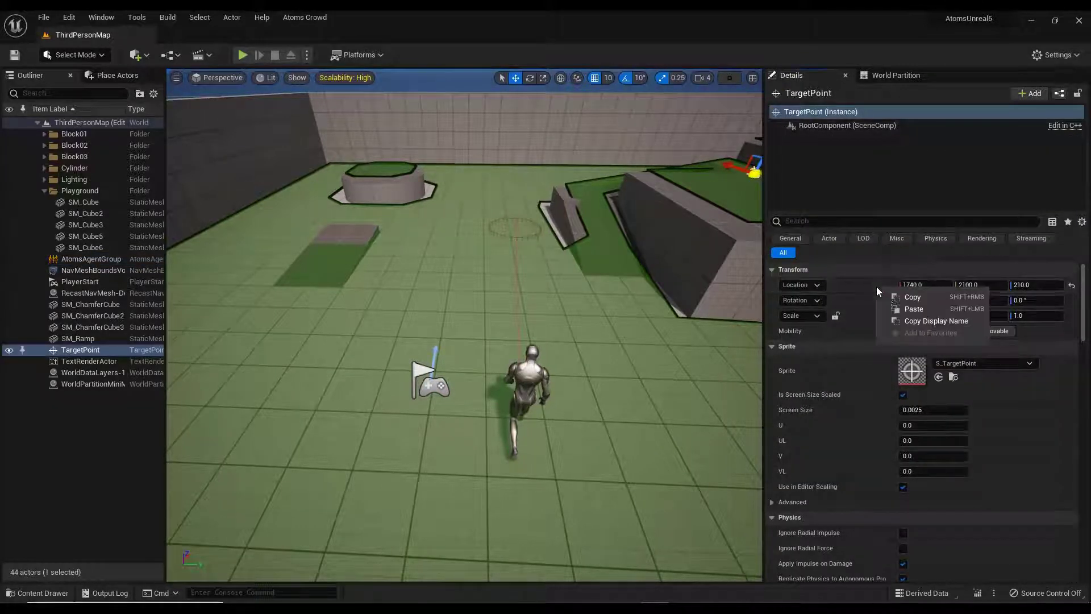
pyautogui.click(910, 296)
pyautogui.click(99, 258)
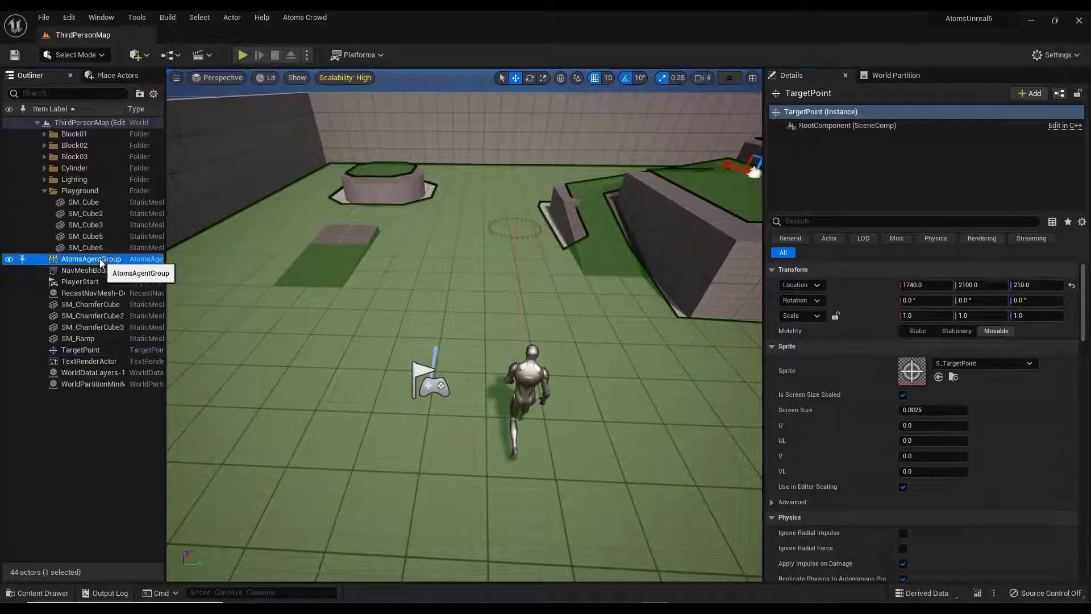
pyautogui.click(834, 173)
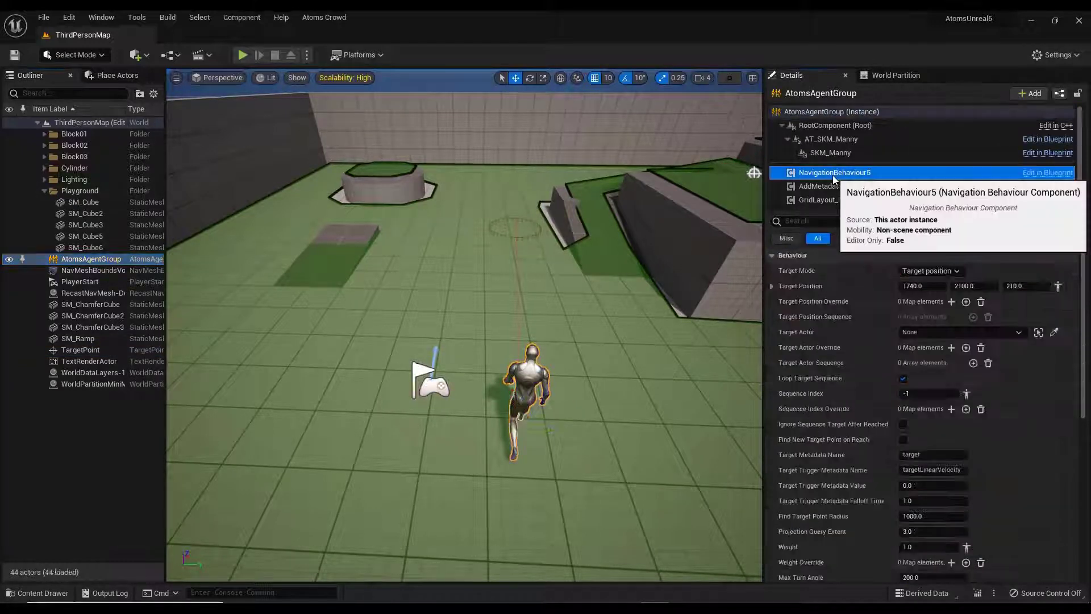
pyautogui.rightClick(847, 286)
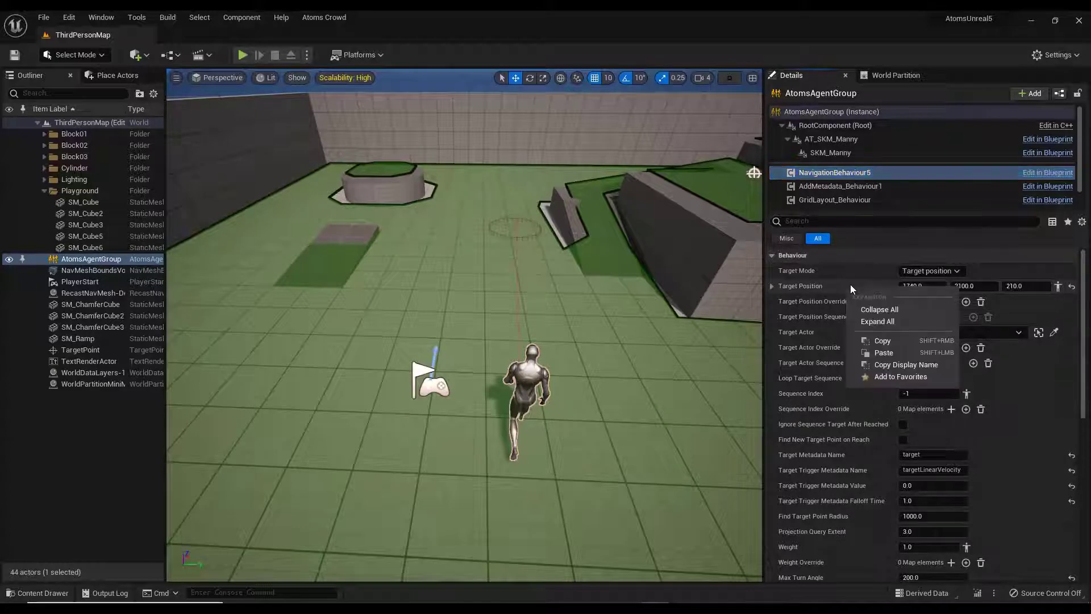
pyautogui.click(875, 353)
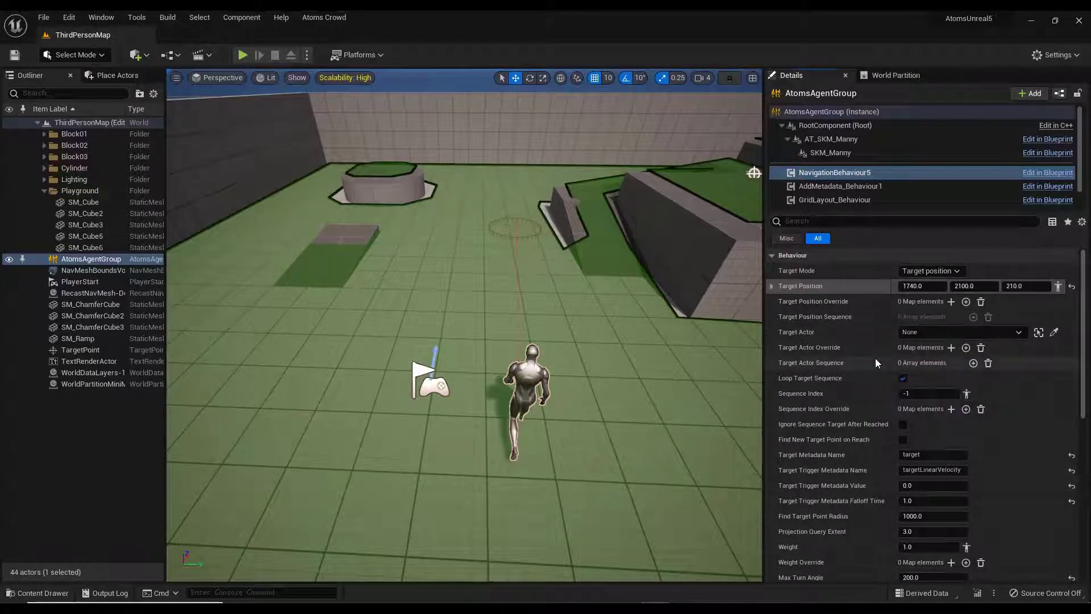
# Step: Clear the Target Metadata Name of NavigationBehaviour5
pyautogui.scroll(-10, 873, 541)
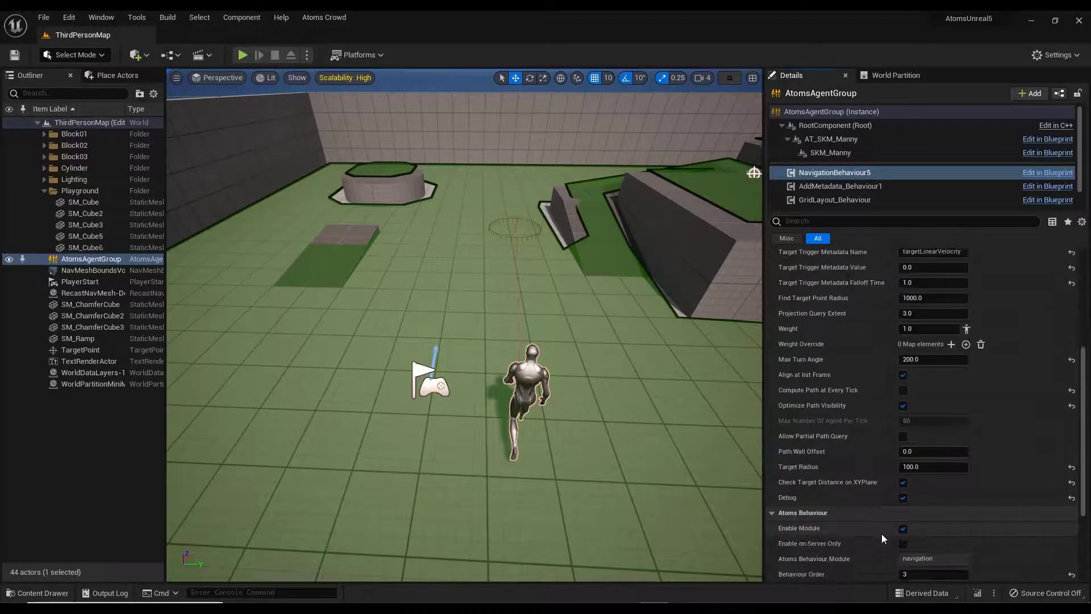
pyautogui.click(903, 407)
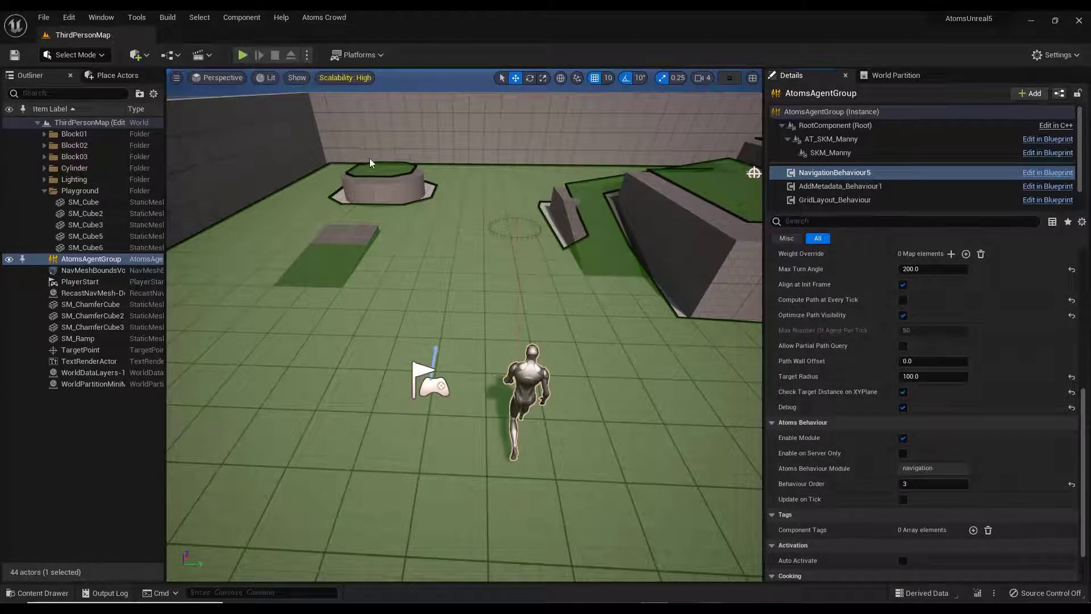
pyautogui.moveTo(369, 162); pyautogui.dragTo(492, 344)
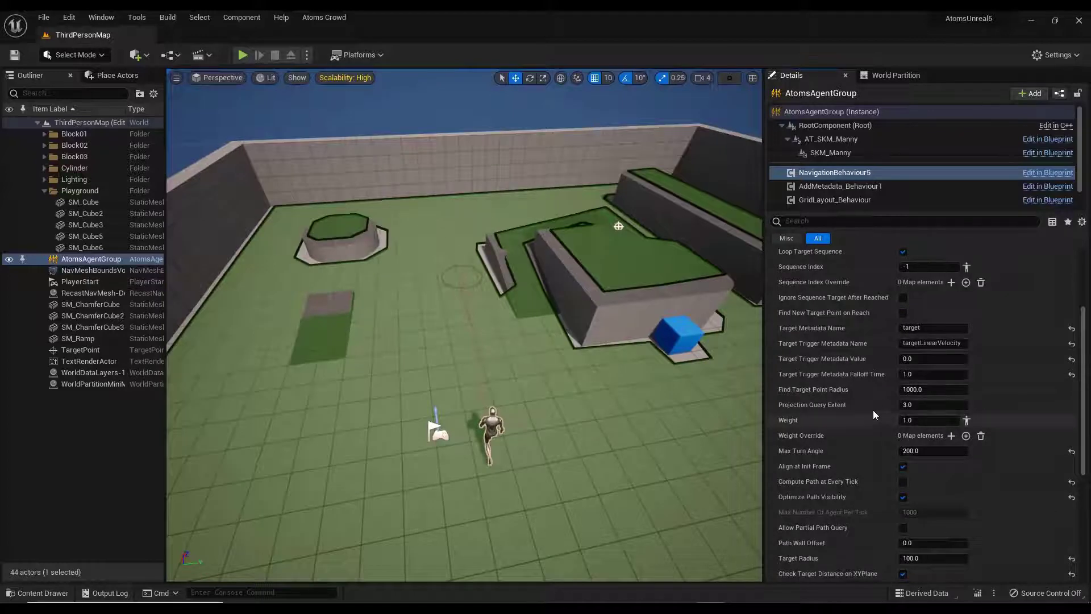
pyautogui.scroll(2, 882, 415)
pyautogui.click(918, 363)
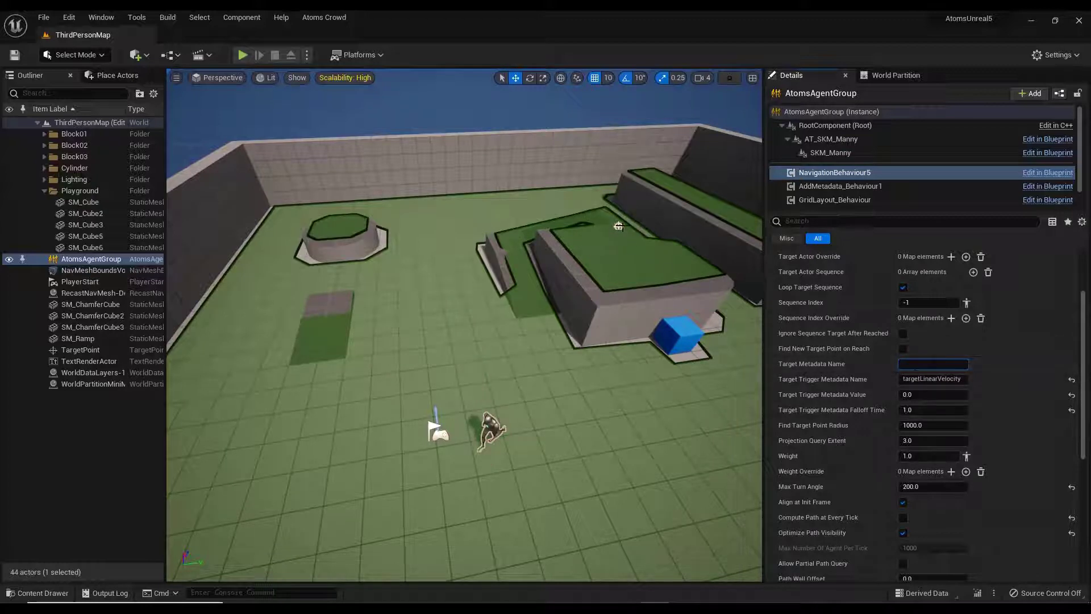
# Step: Copy the TargetPoint's location and paste it into the Target Position of AtomsAgentGroup's NavigationBehaviour5
pyautogui.click(618, 226)
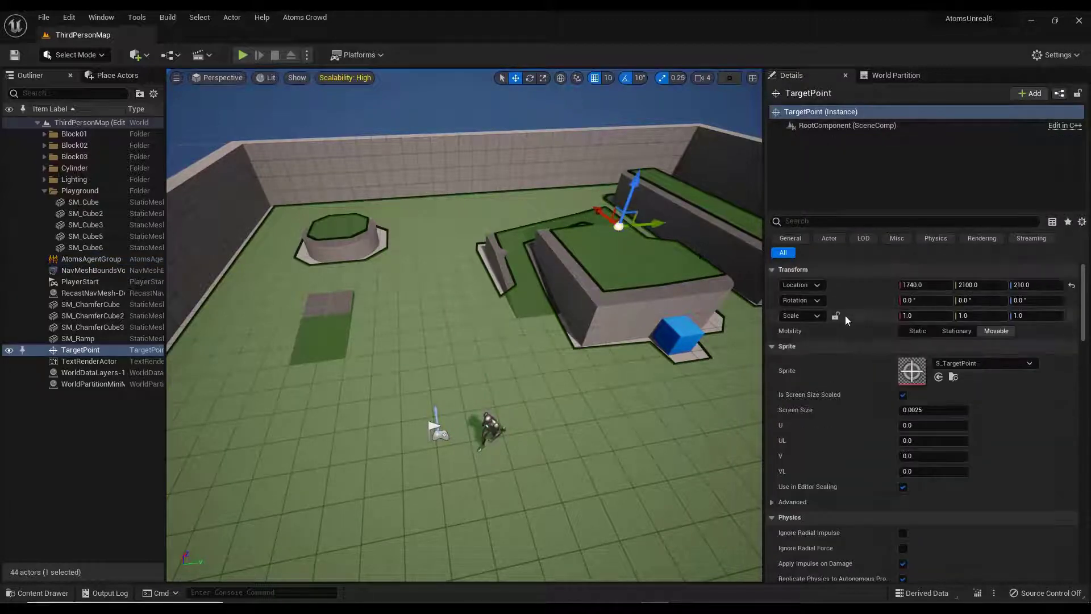
pyautogui.rightClick(847, 284)
pyautogui.click(876, 291)
pyautogui.click(91, 259)
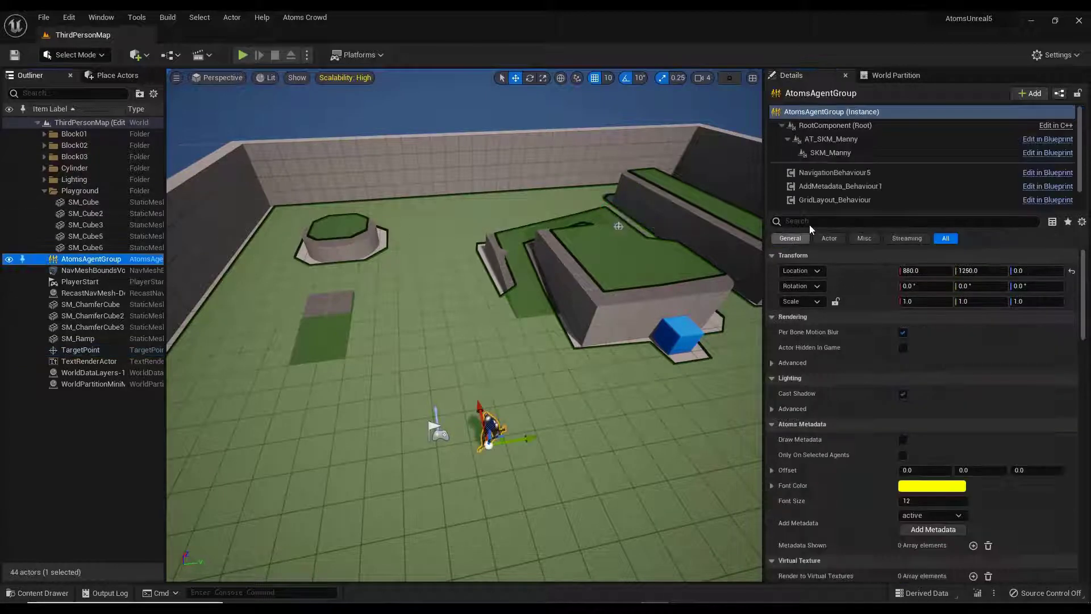
pyautogui.click(834, 173)
pyautogui.rightClick(842, 281)
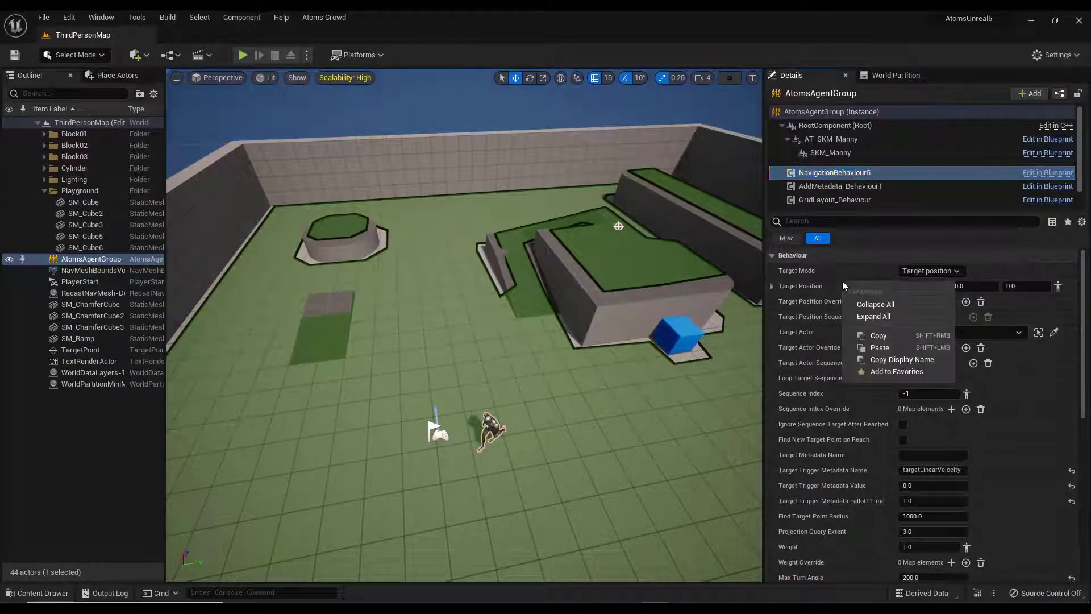
pyautogui.click(881, 347)
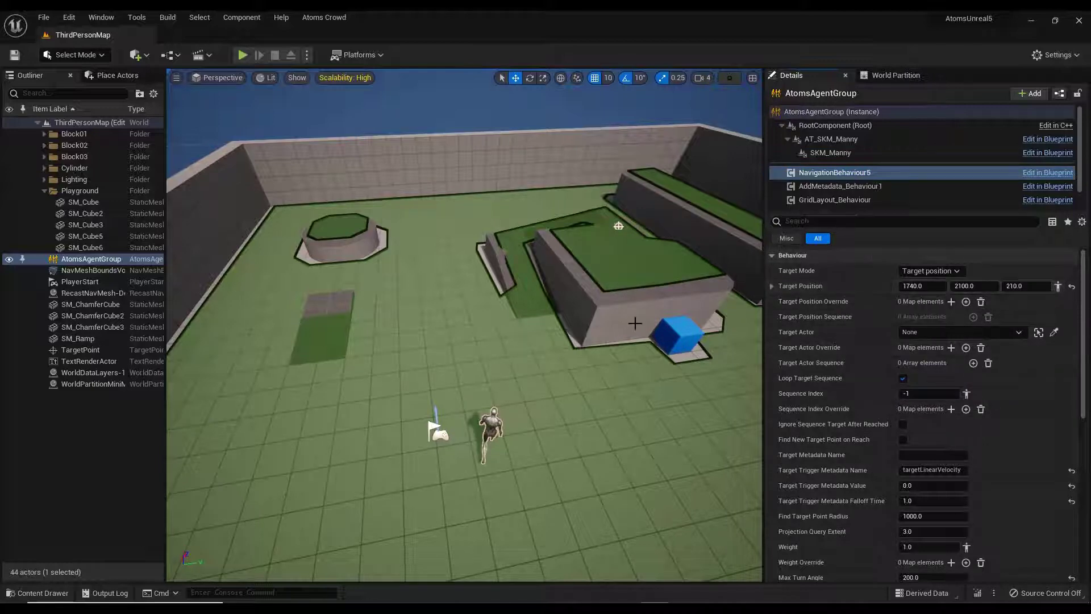
# Step: Set NavigationBehaviour5's Path Wall Offset to 50 to keep the agent's path away from the ramp edges
pyautogui.moveTo(465, 325); pyautogui.dragTo(513, 384, button='right')
pyautogui.press('w')
pyautogui.press('w')
pyautogui.press('s')
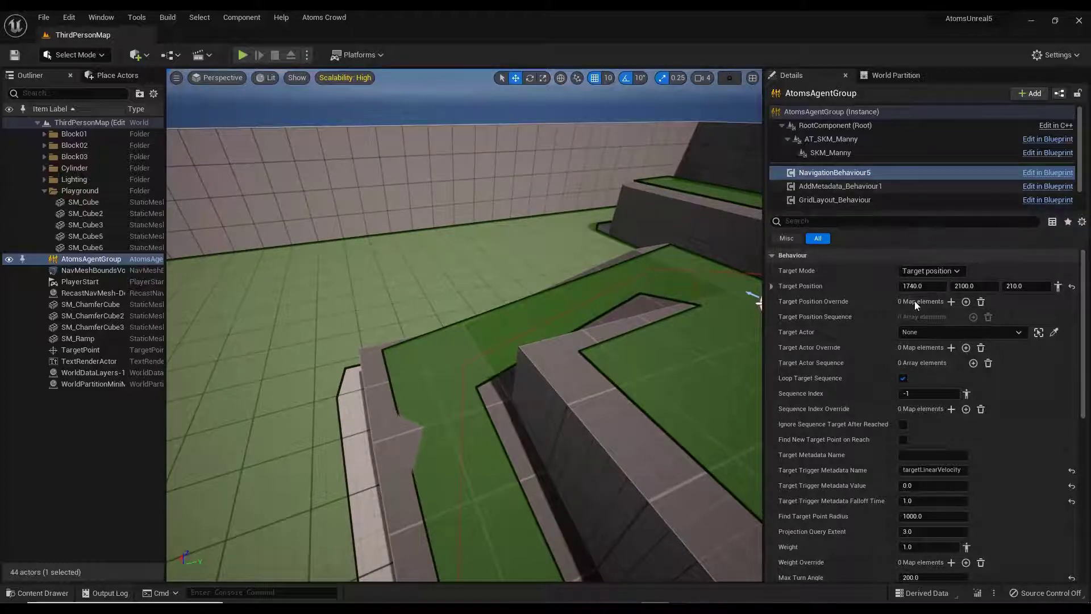
pyautogui.scroll(-4, 871, 506)
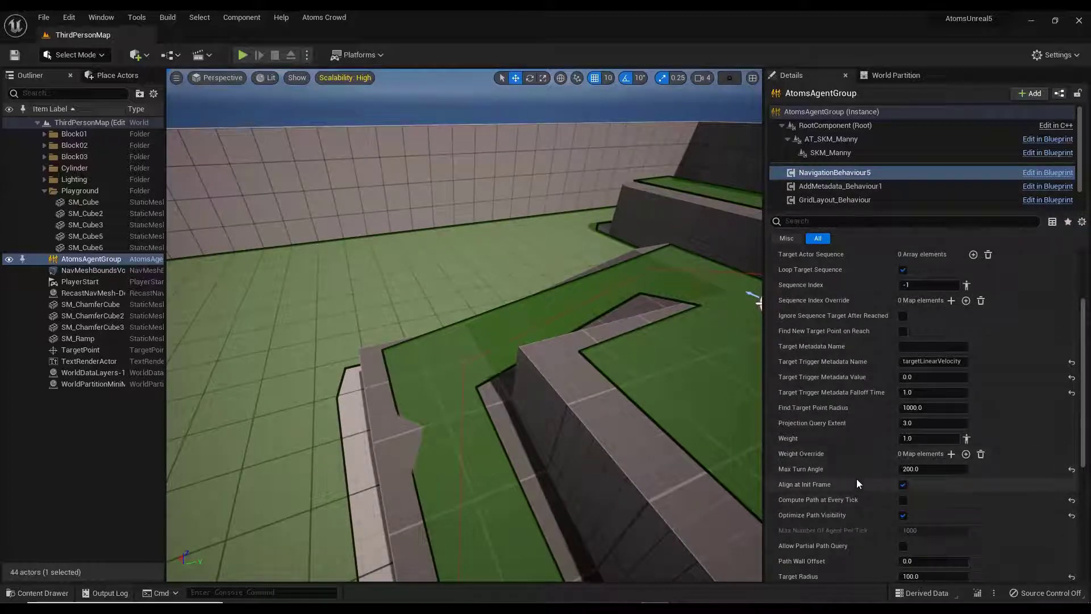
pyautogui.scroll(-3, 857, 478)
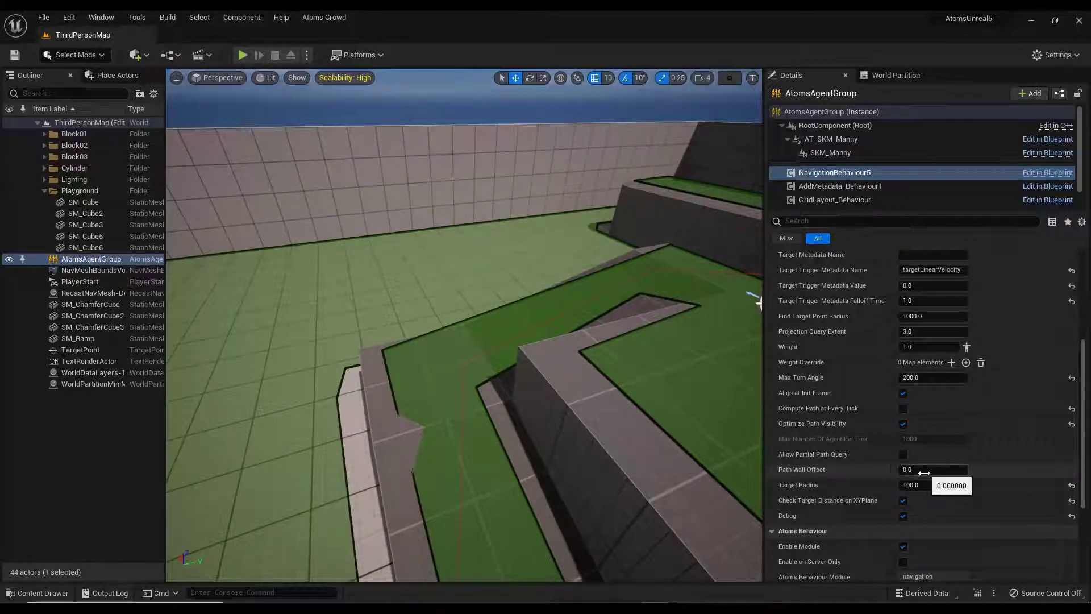
pyautogui.click(944, 470)
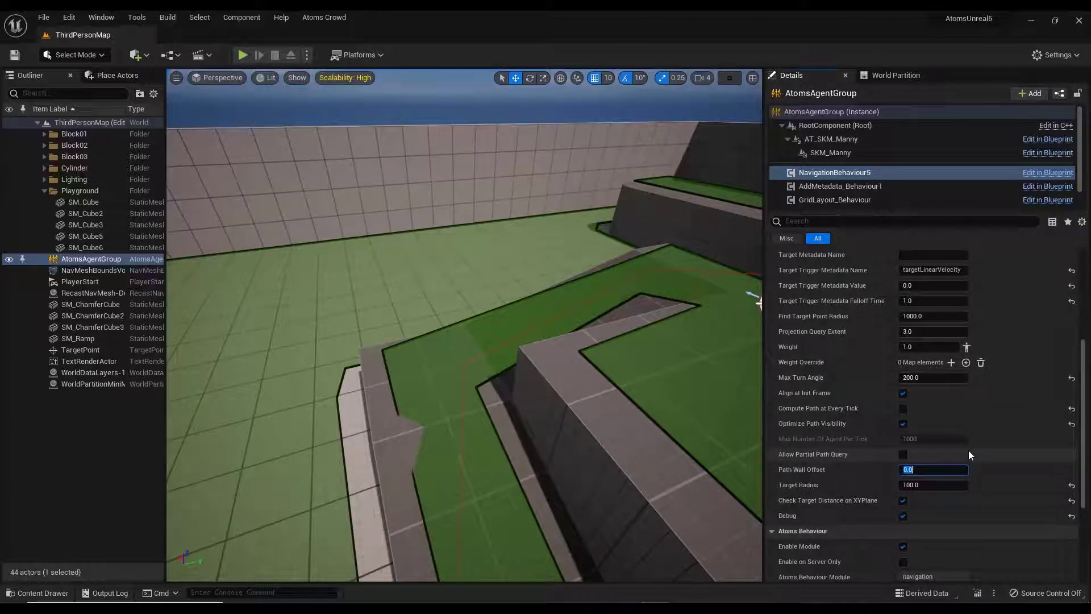
pyautogui.write('50')
pyautogui.press('Return')
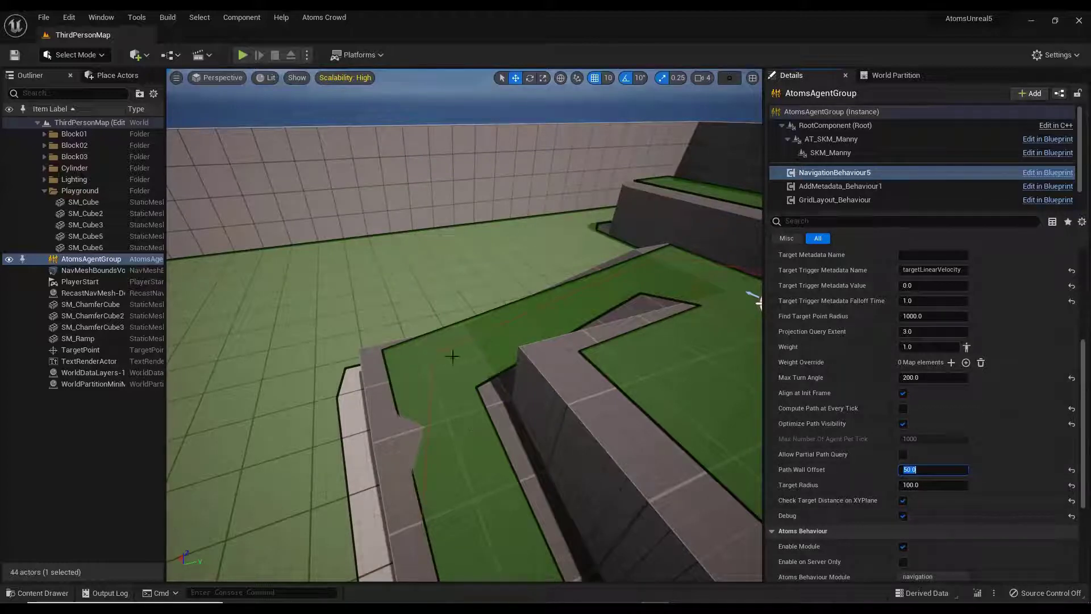
# Step: Inspect the offset path from above and play the level to watch the agent travel to the raised platform
pyautogui.moveTo(464, 326); pyautogui.dragTo(506, 444, button='right')
pyautogui.press('w')
pyautogui.press('s')
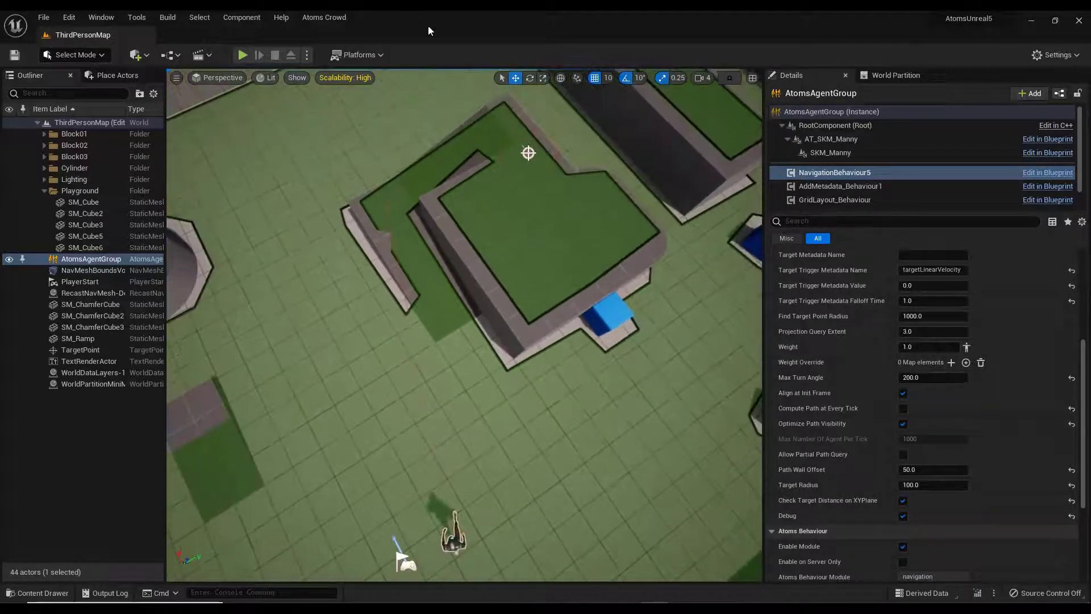
pyautogui.click(243, 56)
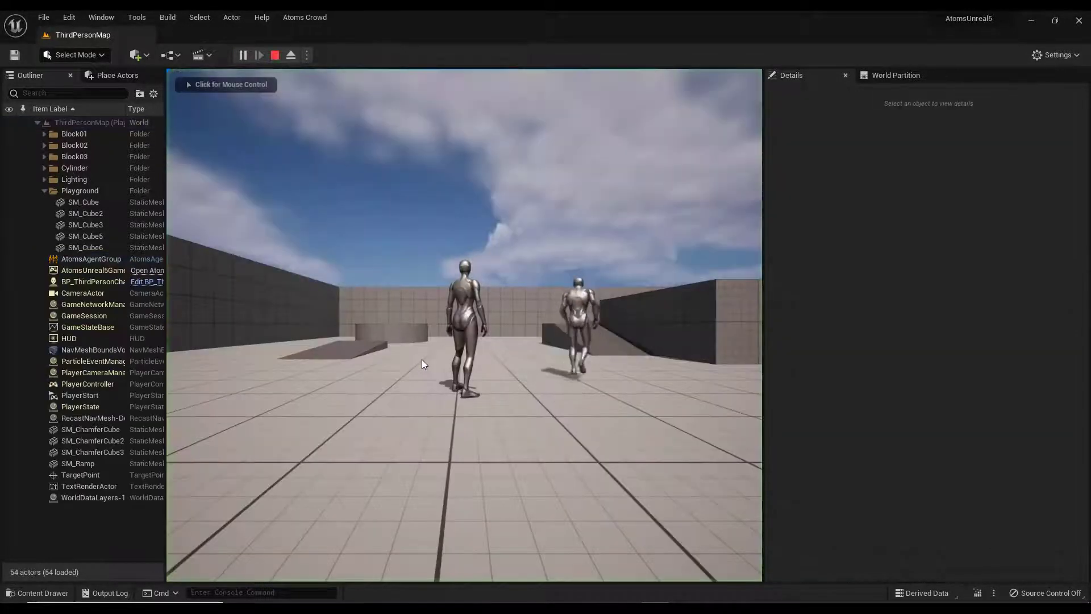
pyautogui.press('w')
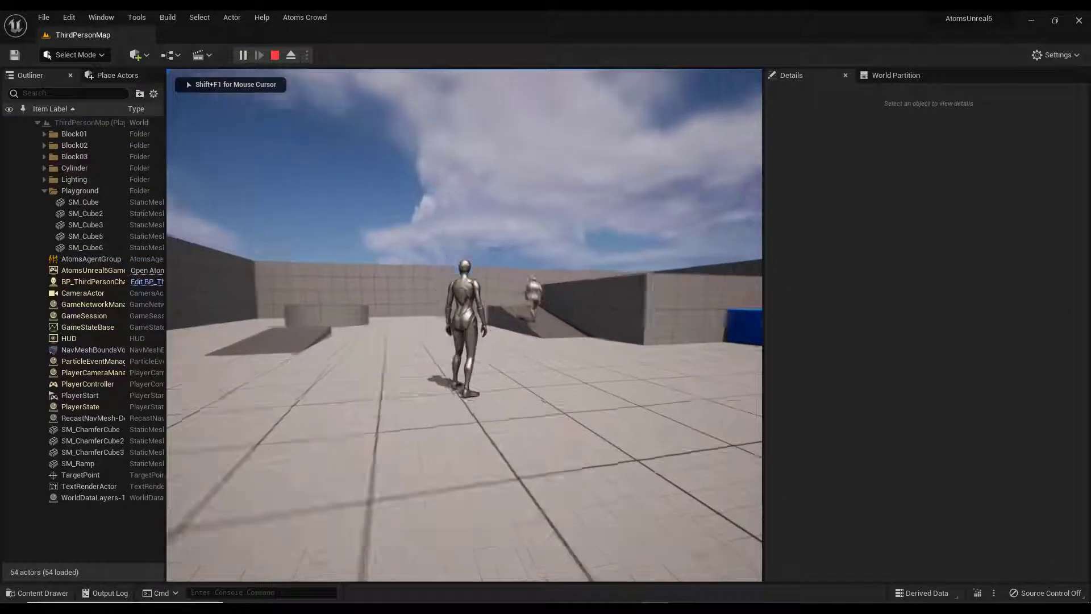
pyautogui.press('d')
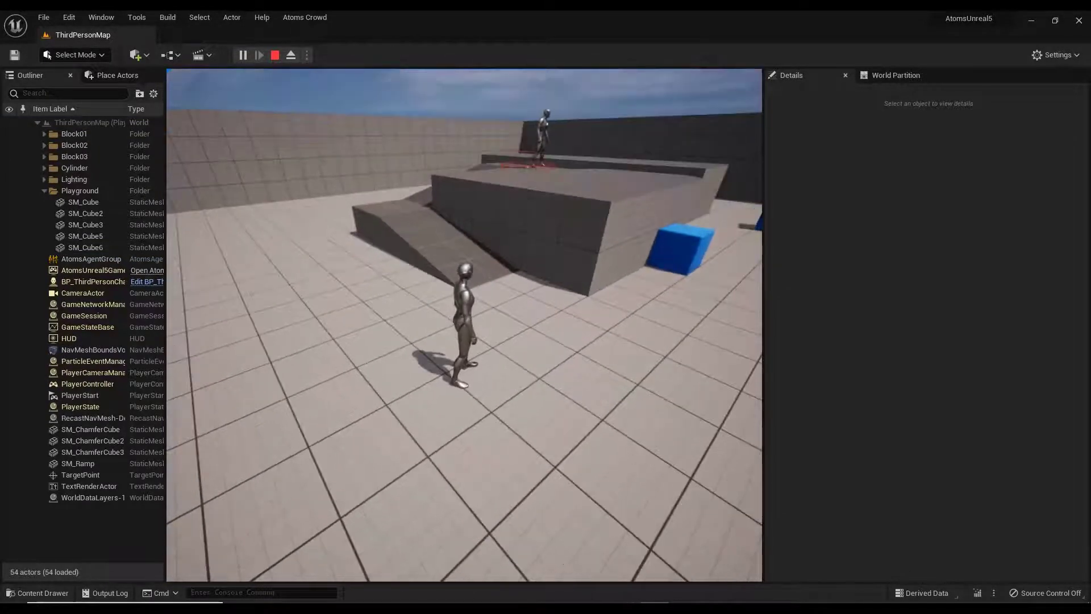
pyautogui.press('Escape')
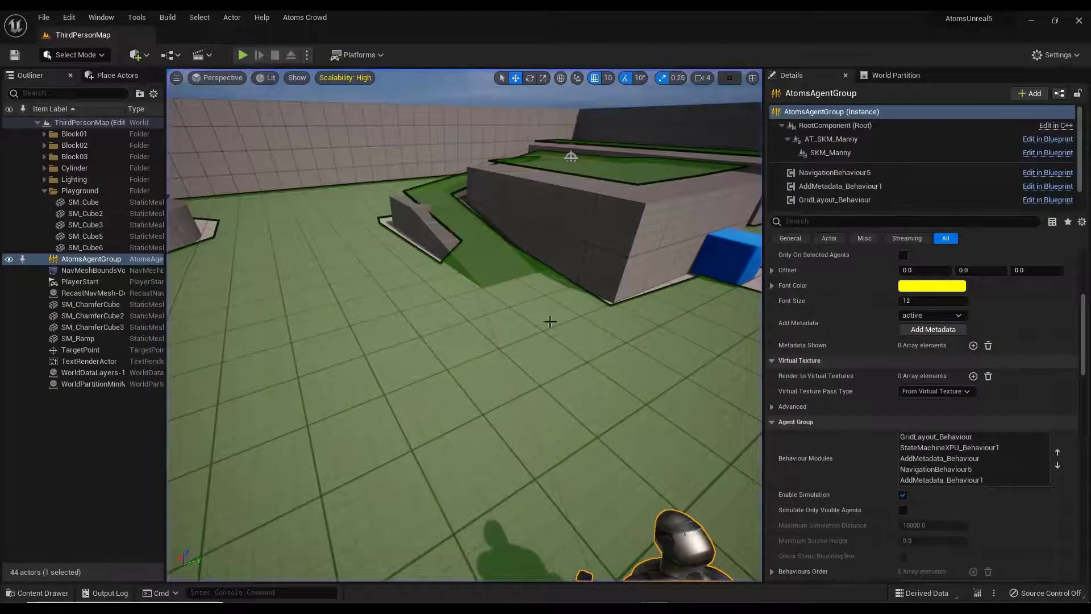
# Step: Change the Target Mode of AtomsAgentGroup's NavigationBehaviour5 to Random Point
pyautogui.moveTo(549, 321); pyautogui.dragTo(524, 334, button='right')
pyautogui.press('s')
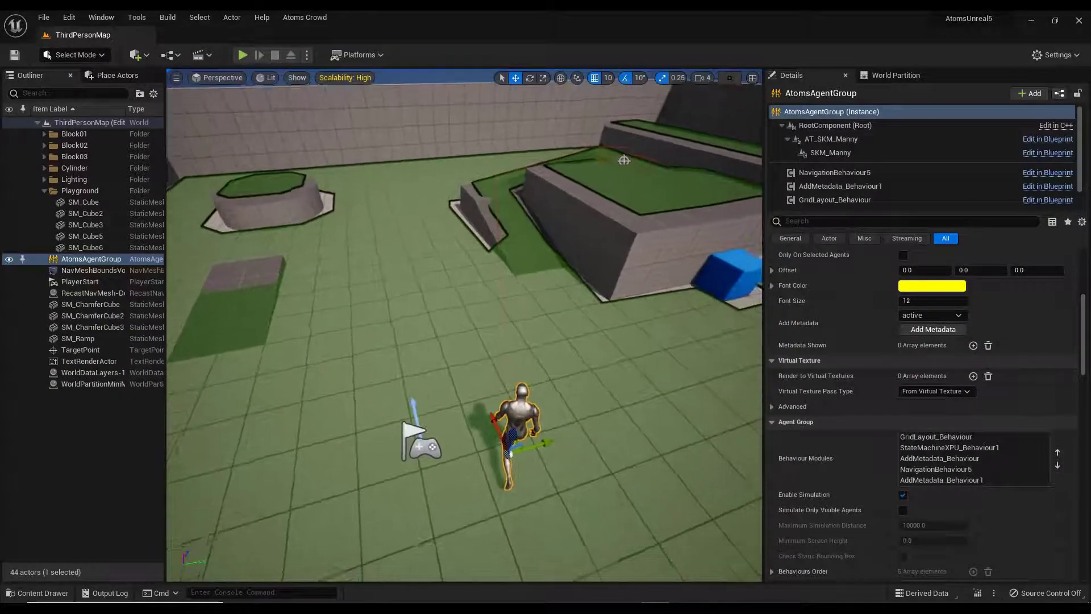
pyautogui.press('s')
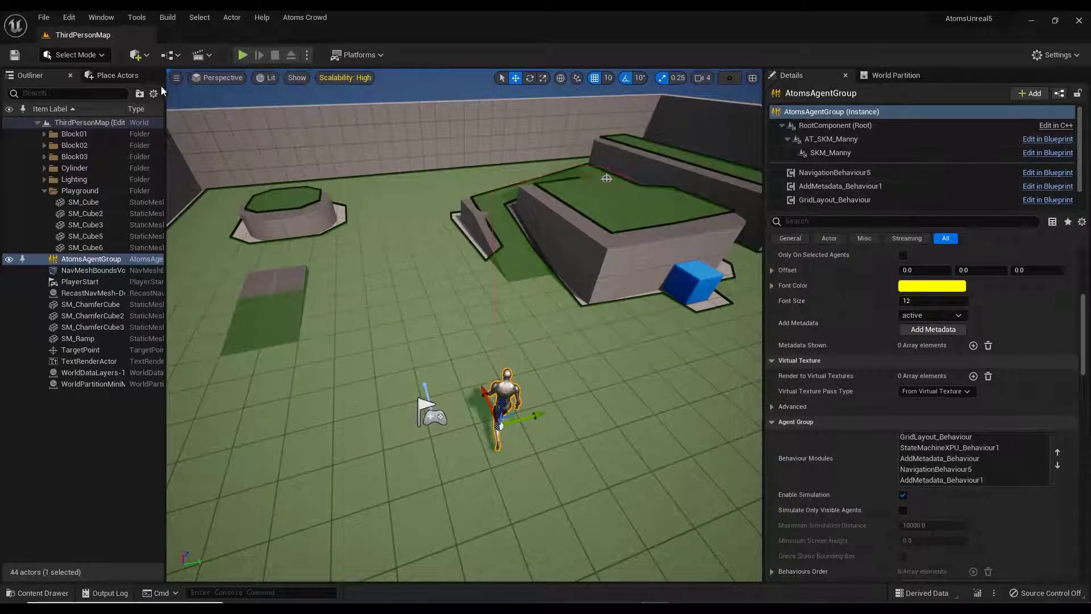
pyautogui.click(836, 172)
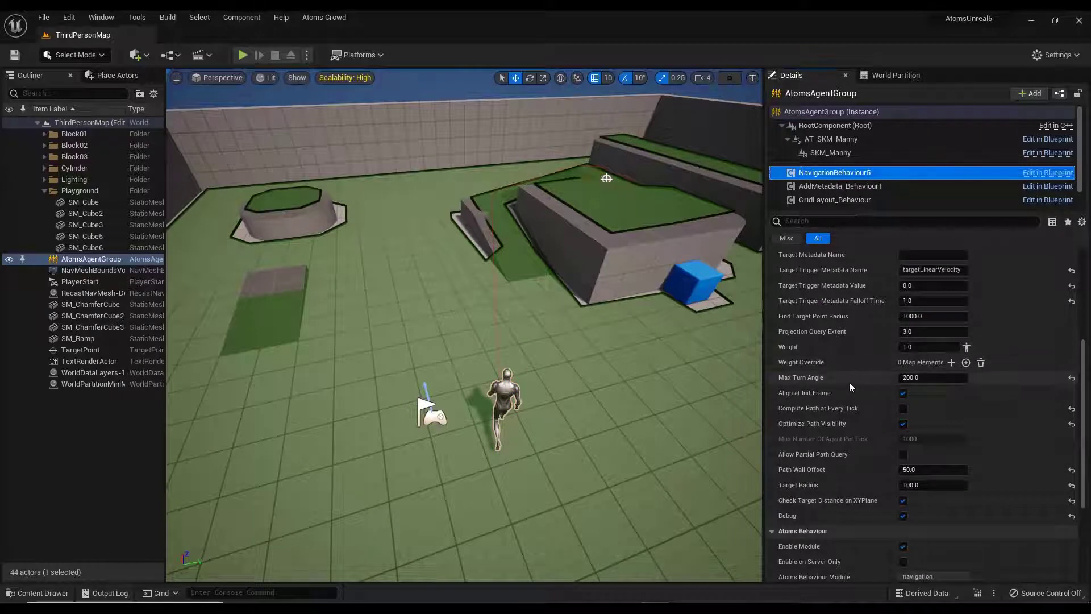
pyautogui.scroll(1, 834, 347)
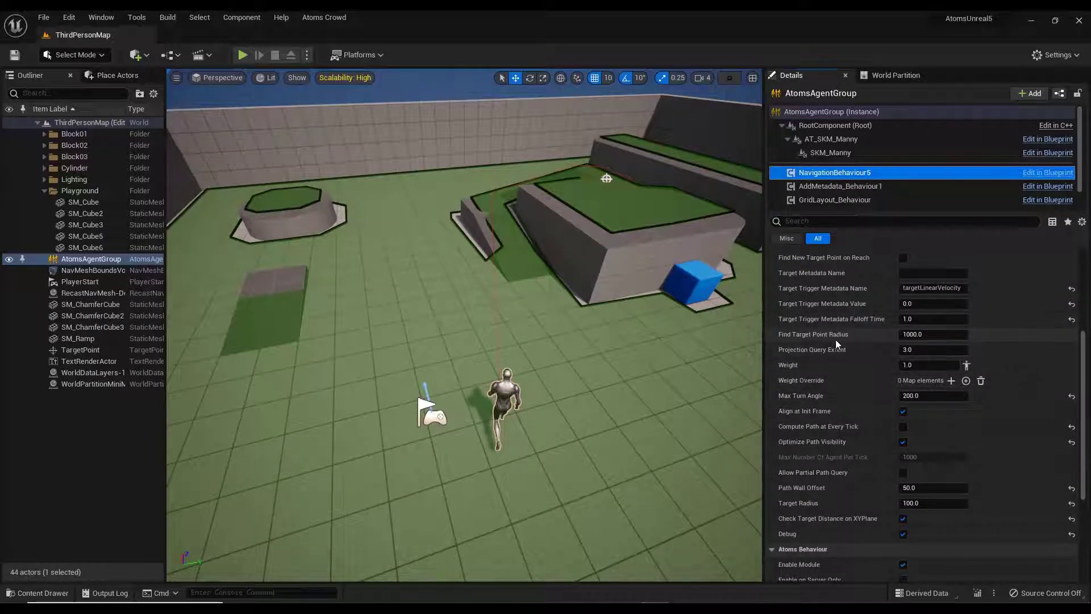
pyautogui.scroll(1, 851, 418)
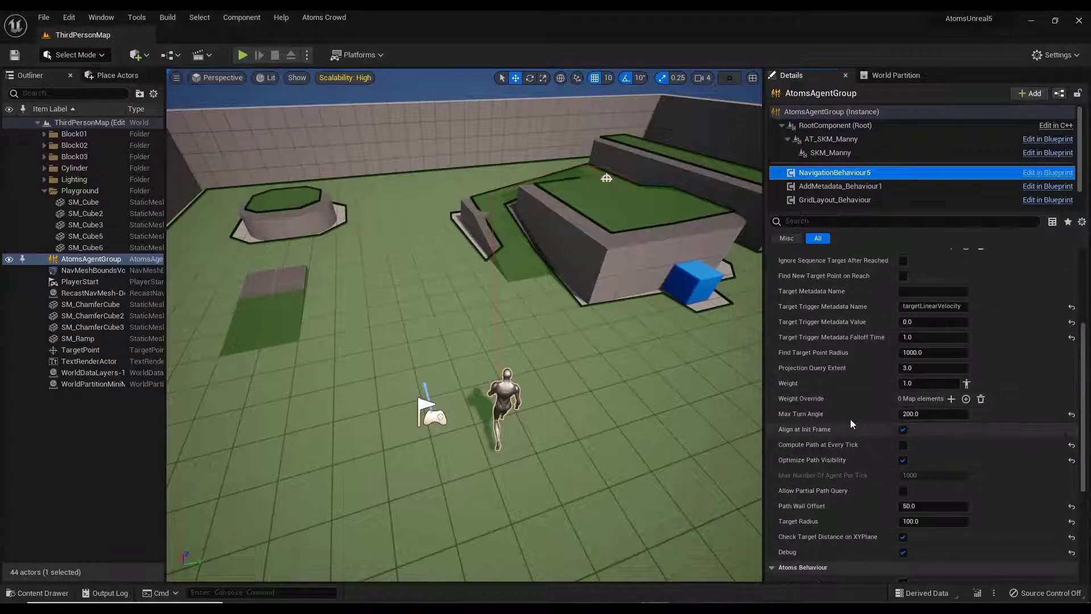
pyautogui.scroll(9, 850, 419)
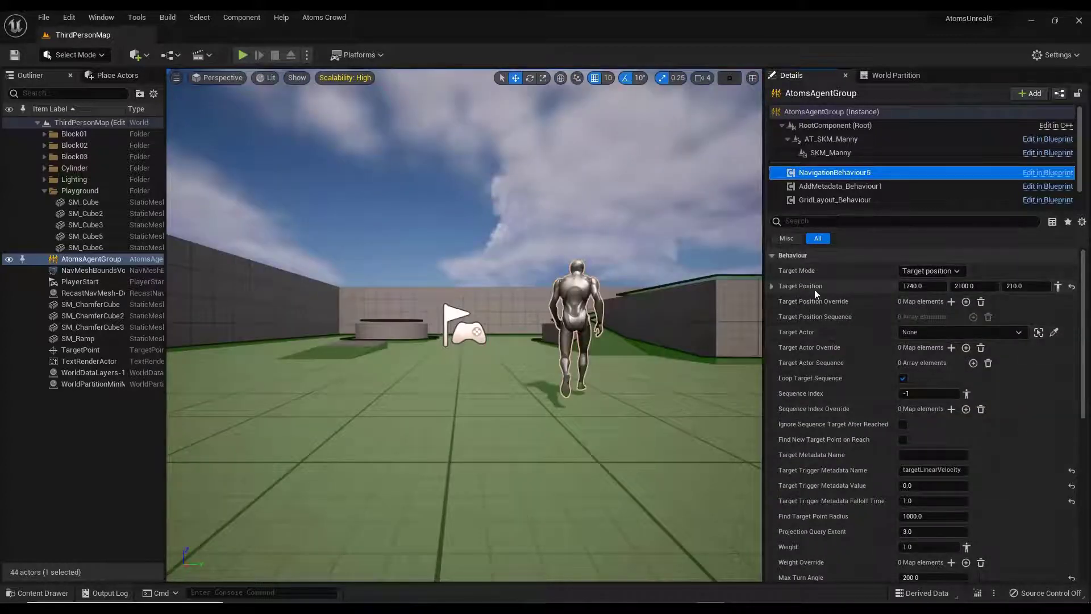
pyautogui.click(954, 271)
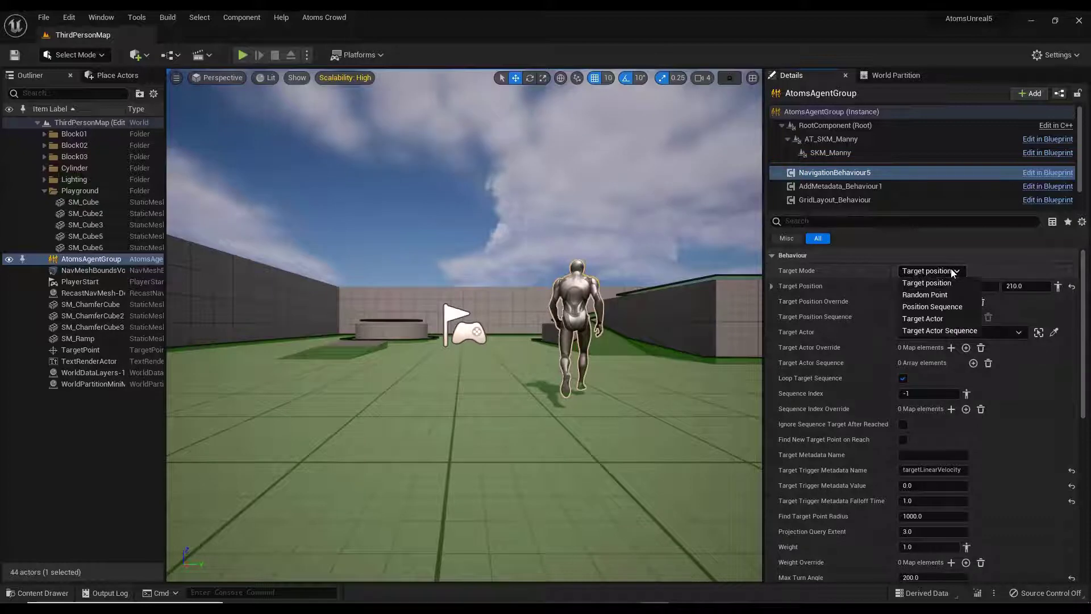
pyautogui.click(926, 295)
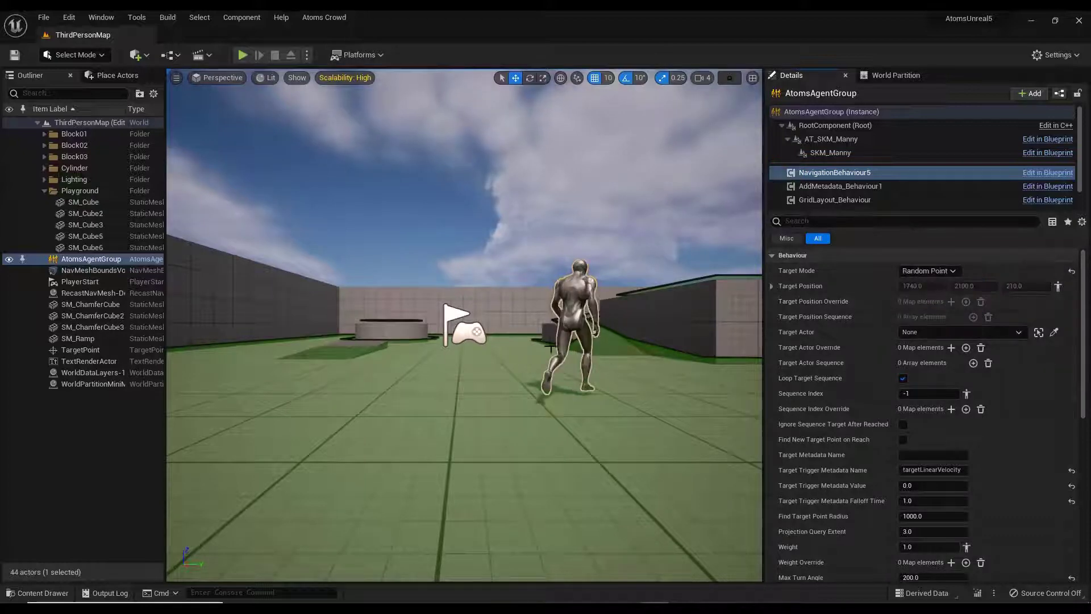
# Step: Examine the randomly targeted path and play the level to watch the agent's movement
pyautogui.moveTo(551, 348); pyautogui.dragTo(570, 316, button='right')
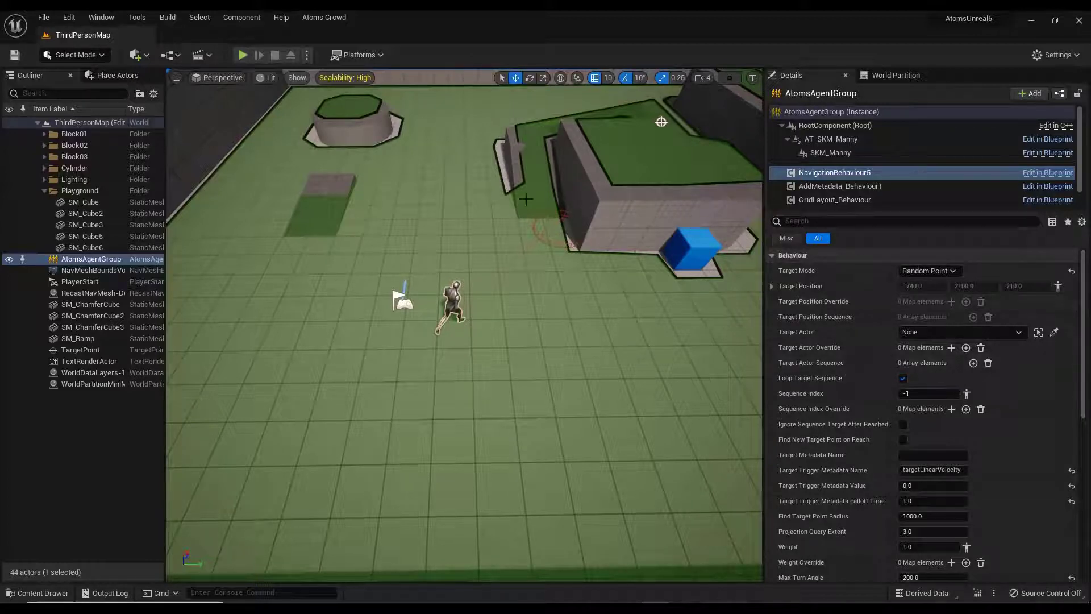
pyautogui.click(244, 56)
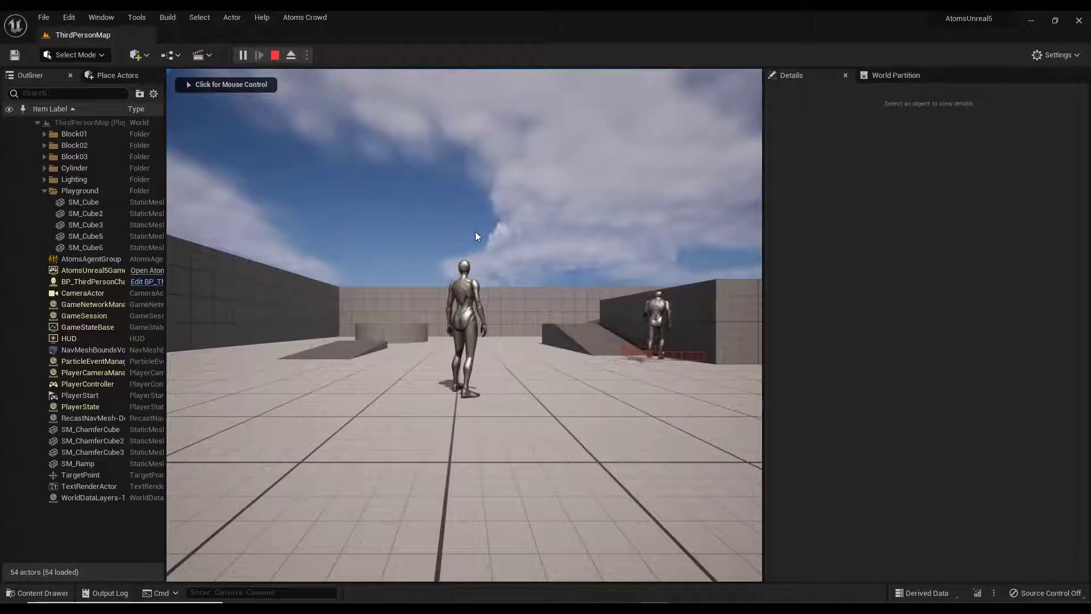
pyautogui.click(545, 252)
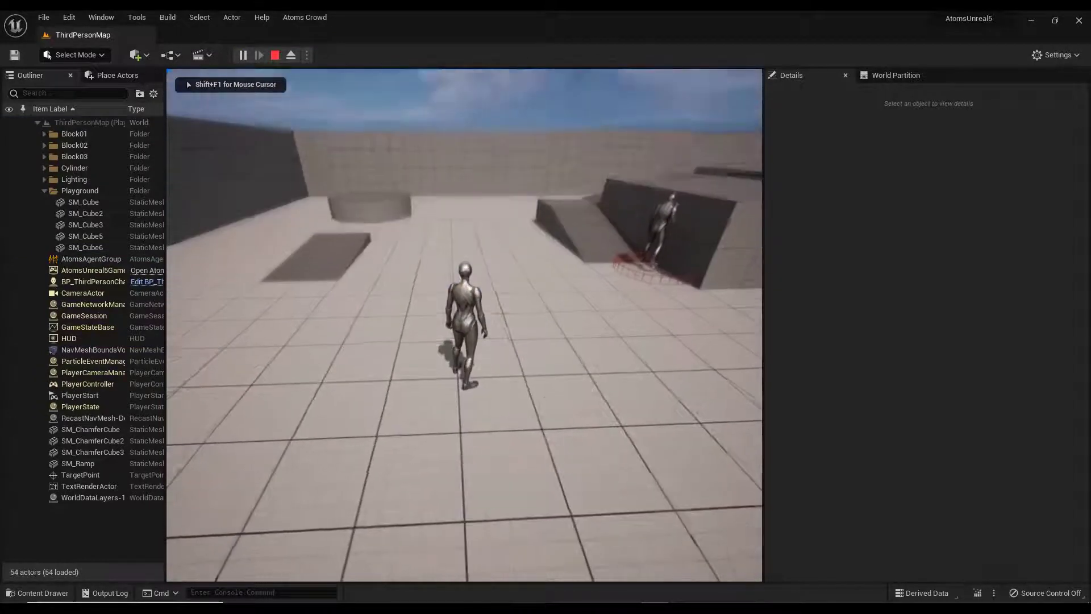
pyautogui.press('d')
pyautogui.press('s')
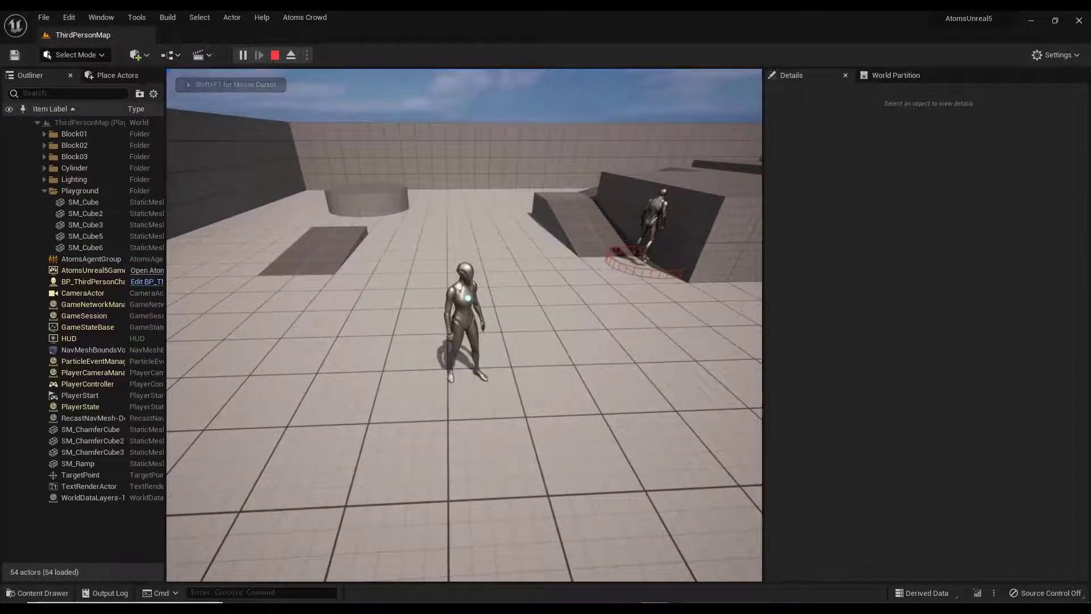
pyautogui.press('Escape')
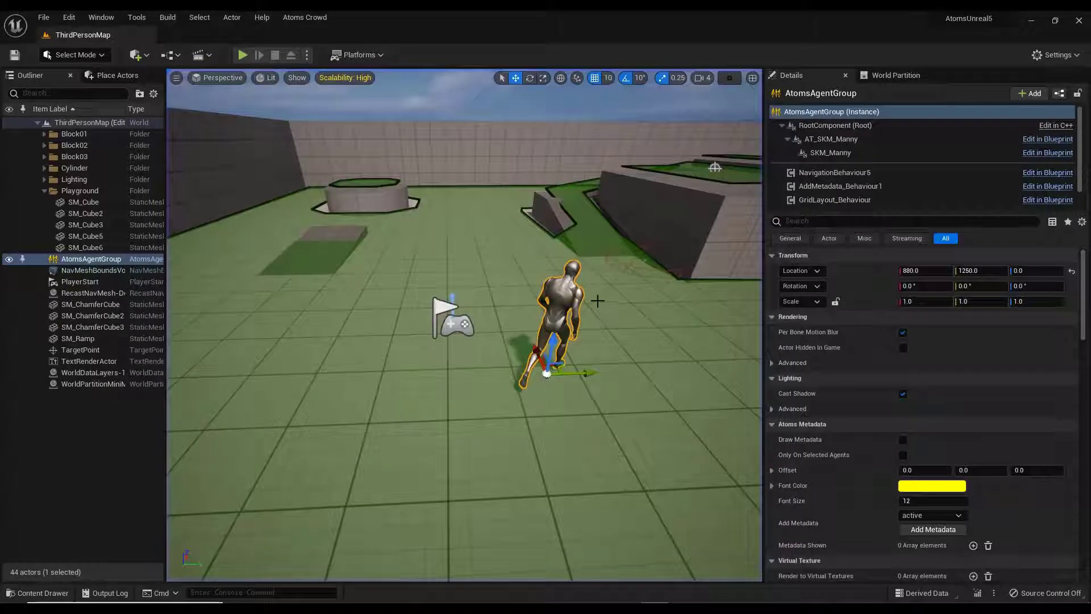
# Step: Enable Find New Target Point on Reach in NavigationBehaviour5 and test the agent's movement by playing the level
pyautogui.click(844, 173)
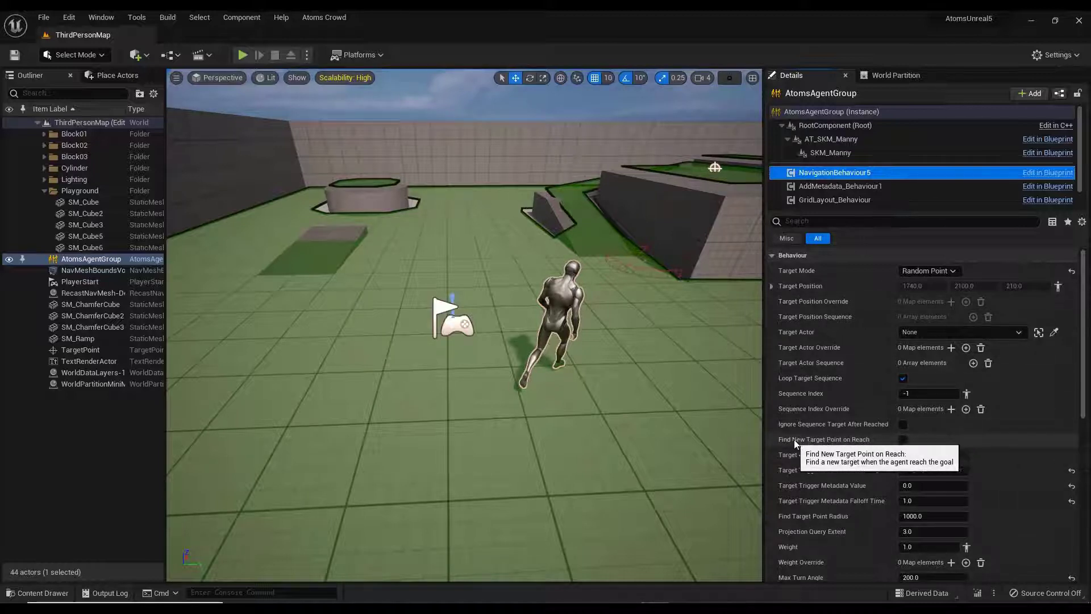
pyautogui.click(902, 440)
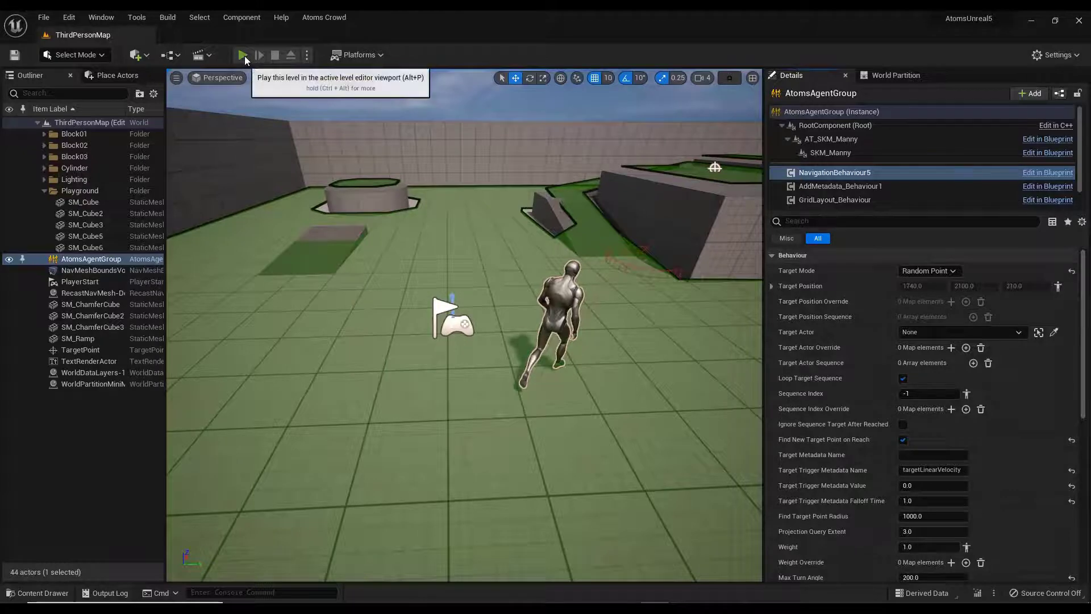
pyautogui.click(244, 56)
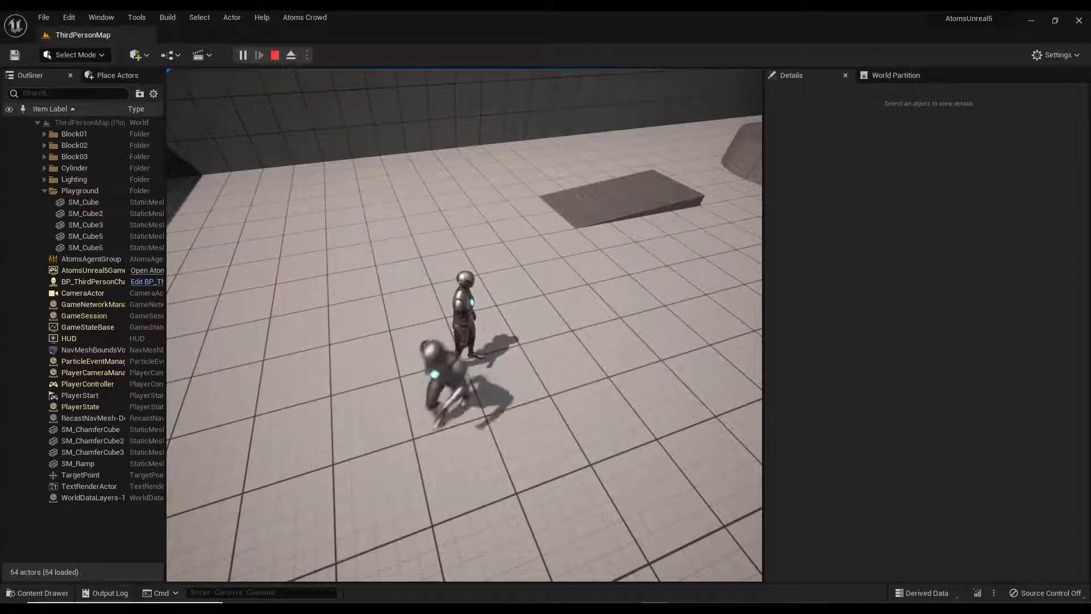
pyautogui.press('Escape')
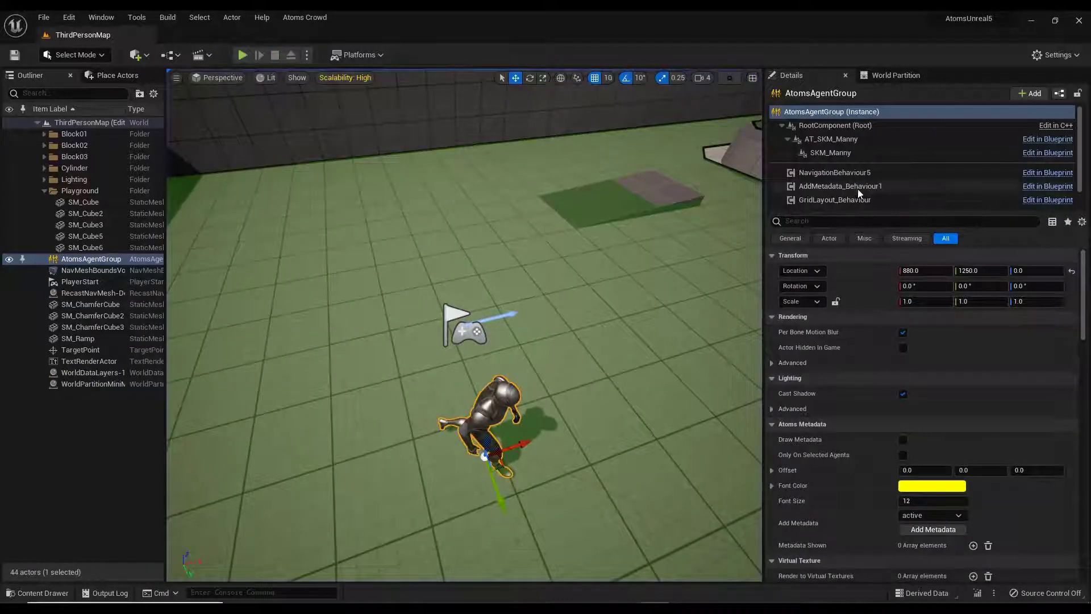
# Step: Set NavigationBehaviour5's Target Mode to Position Sequence and add one element to its Target Position Sequence
pyautogui.click(840, 173)
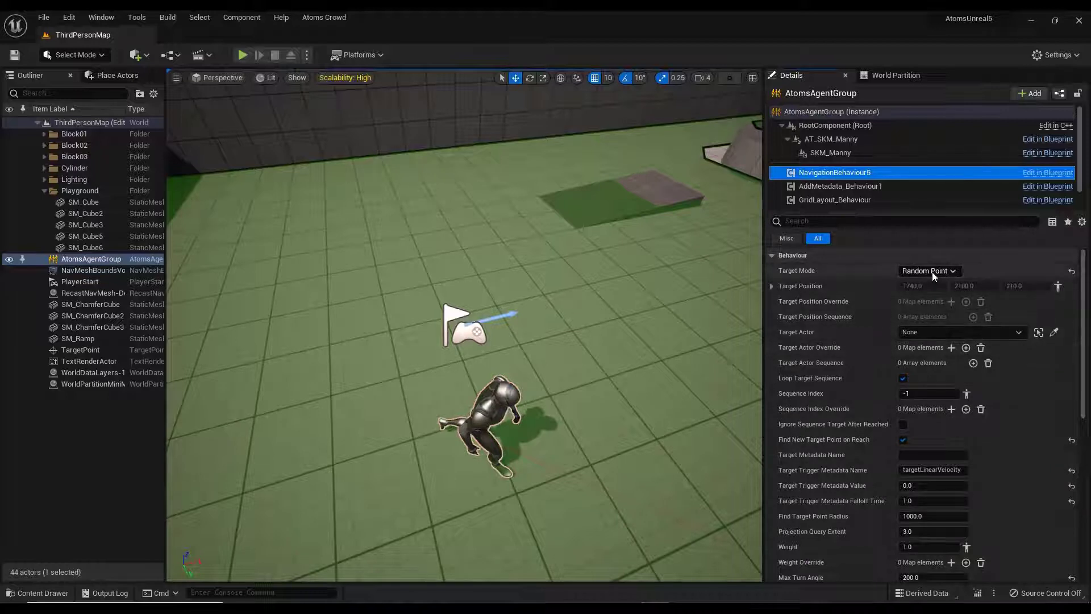
pyautogui.scroll(-3, 824, 469)
pyautogui.scroll(3, 826, 472)
pyautogui.click(946, 274)
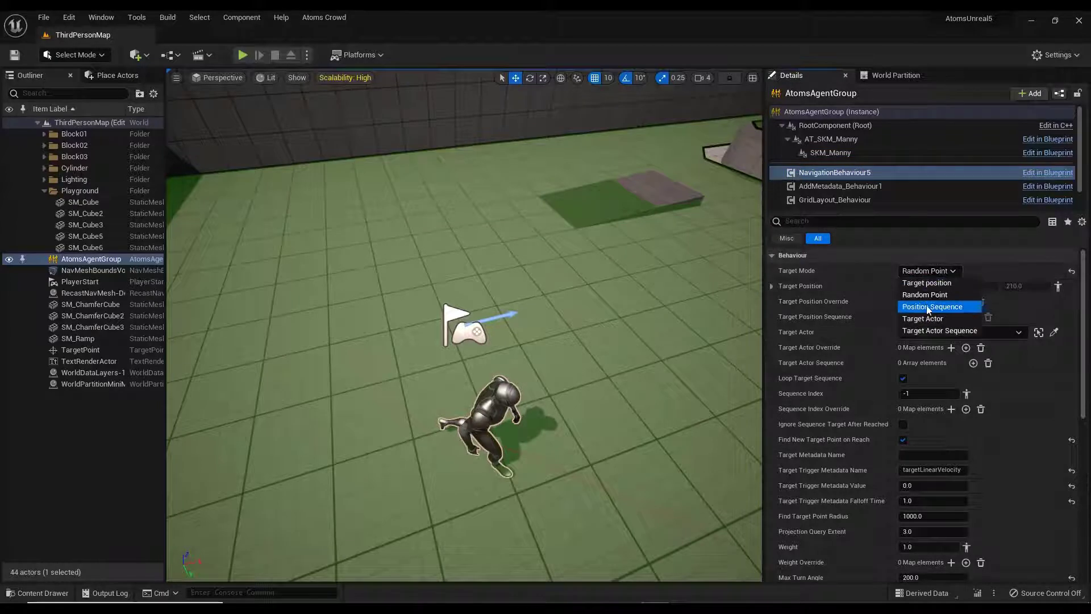
pyautogui.click(925, 304)
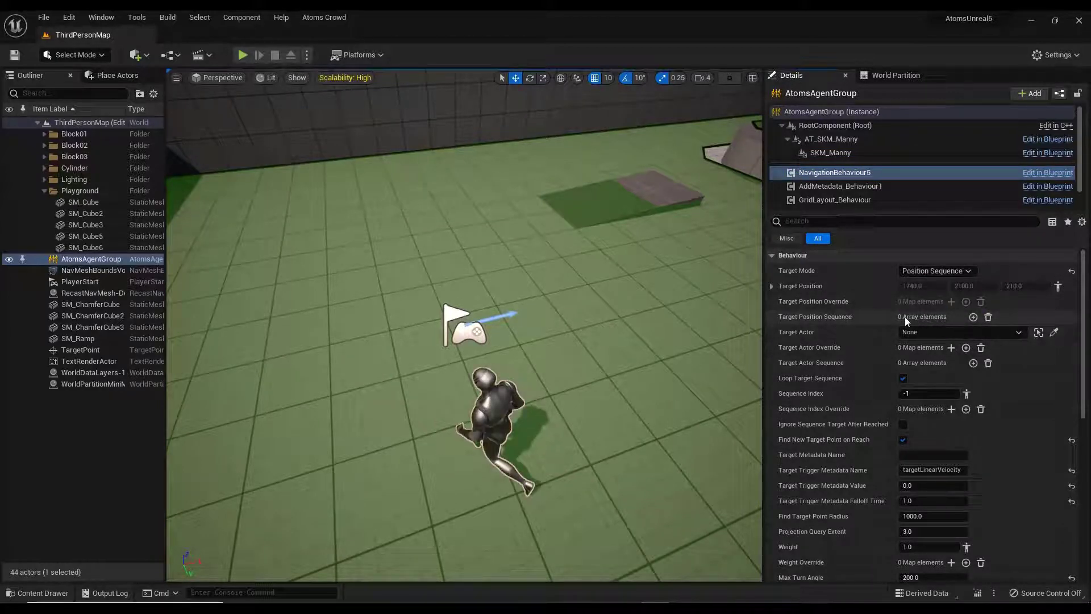
pyautogui.click(973, 317)
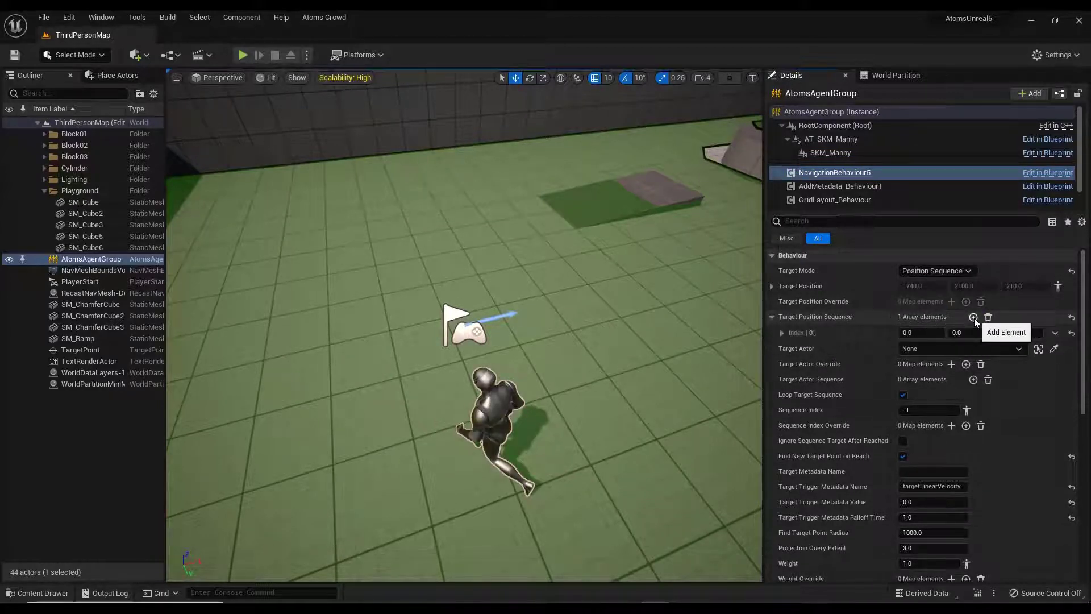
# Step: Add a second element to NavigationBehaviour5's Target Position Sequence and raise TargetPoint to a Z location of about 40
pyautogui.click(973, 317)
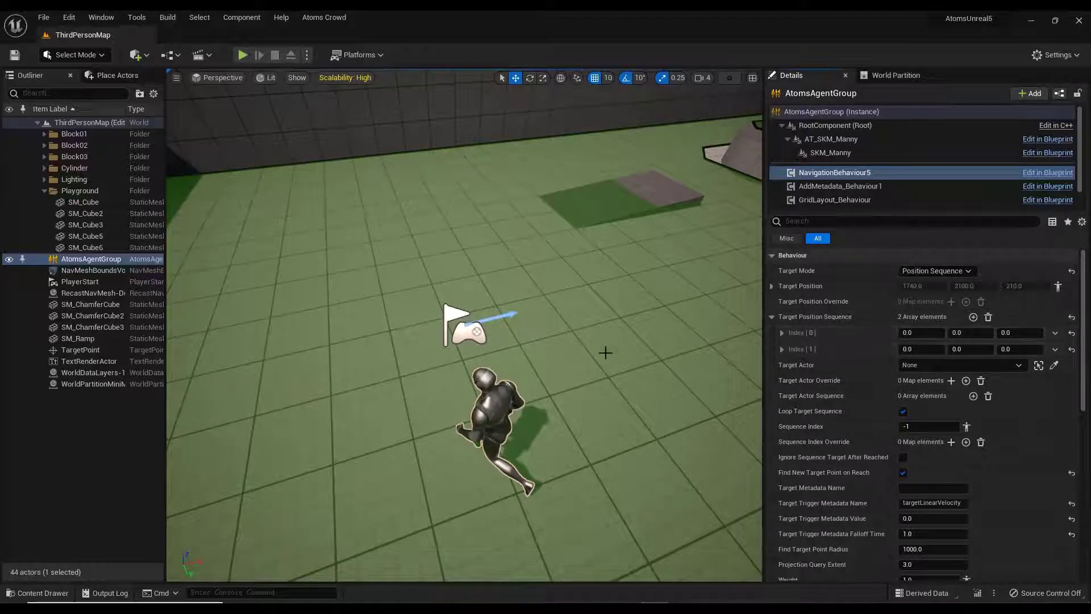
pyautogui.moveTo(571, 320); pyautogui.dragTo(665, 244, button='right')
pyautogui.moveTo(759, 265); pyautogui.dragTo(685, 189, button='right')
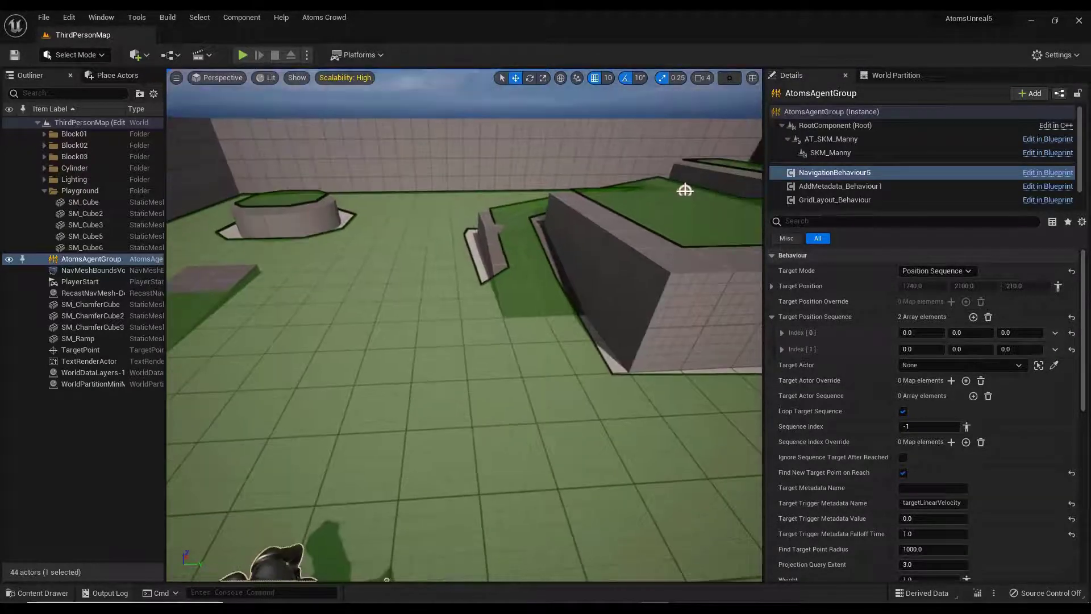
pyautogui.click(685, 189)
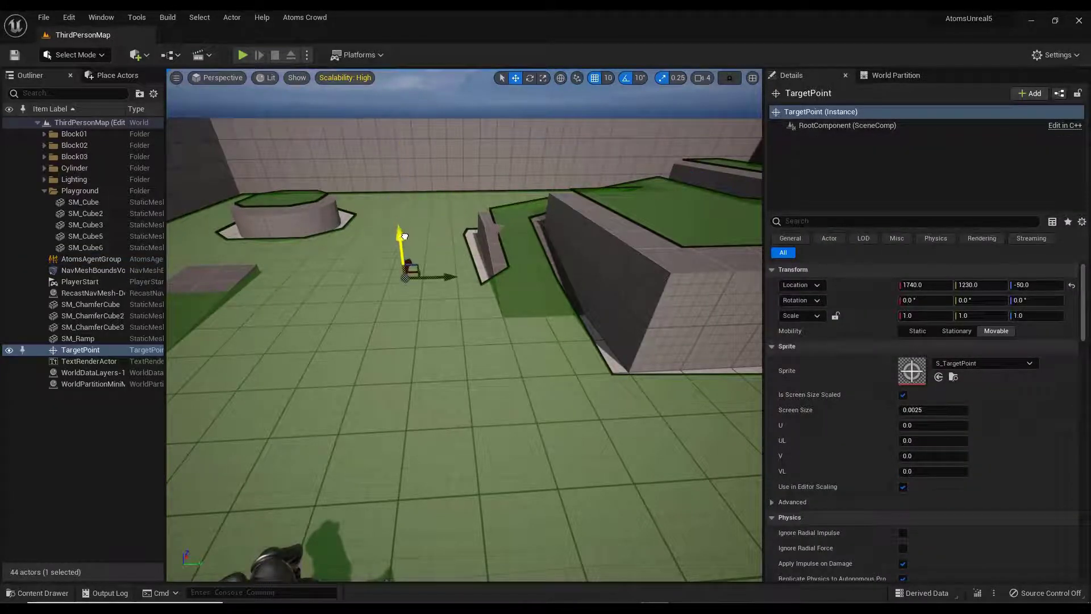
pyautogui.moveTo(404, 236); pyautogui.dragTo(407, 210)
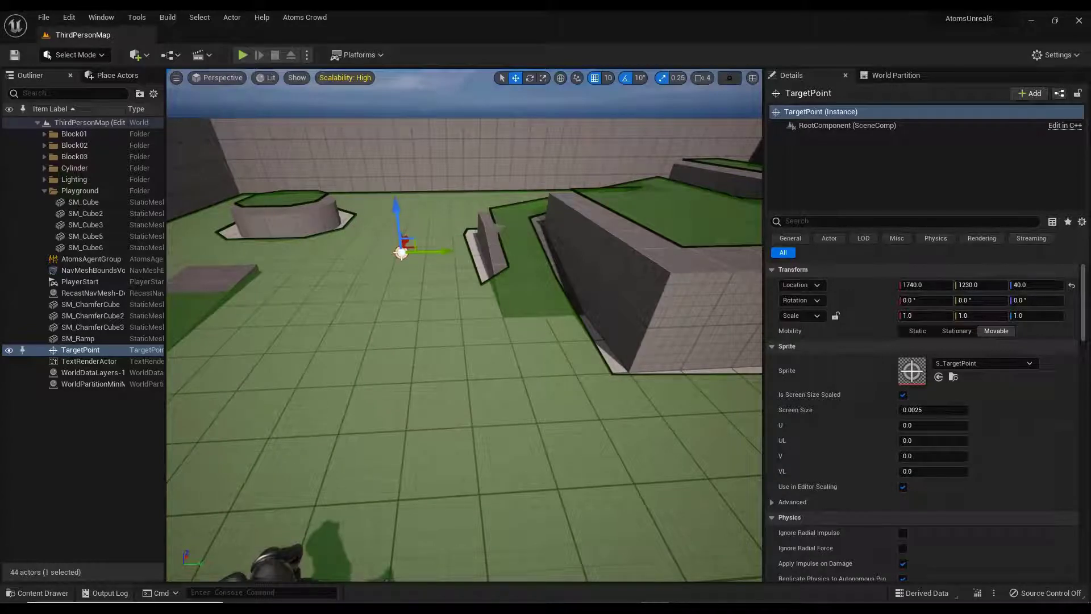
# Step: Duplicate TargetPoint twice, placing the copies at about X 1750, Y 570 and X 790, Y 580, both at Z 40
pyautogui.keyDown('alt'); pyautogui.moveTo(448, 250); pyautogui.dragTo(237, 238); pyautogui.keyUp('alt')
pyautogui.moveTo(218, 238); pyautogui.dragTo(271, 277, button='right')
pyautogui.hotkey('ctrl', 'd')
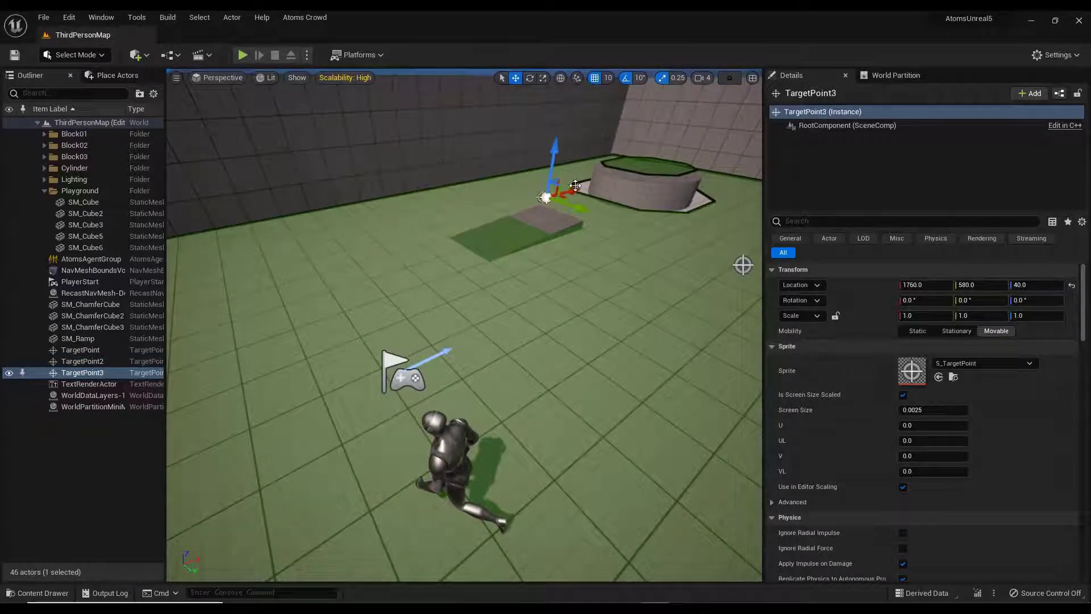
# Step: Copy TargetPoint's location (1740, 1230, 40) into Index 0 of AtomsAgentGroup's Target Position Sequence in NavigationBehaviour5
pyautogui.click(89, 260)
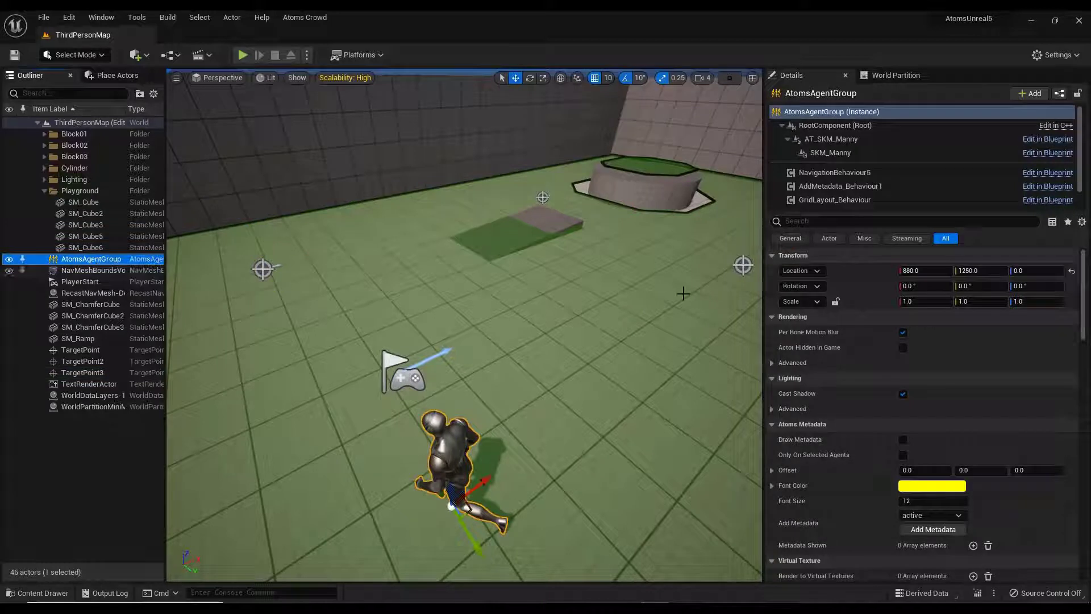
pyautogui.click(743, 265)
pyautogui.rightClick(872, 284)
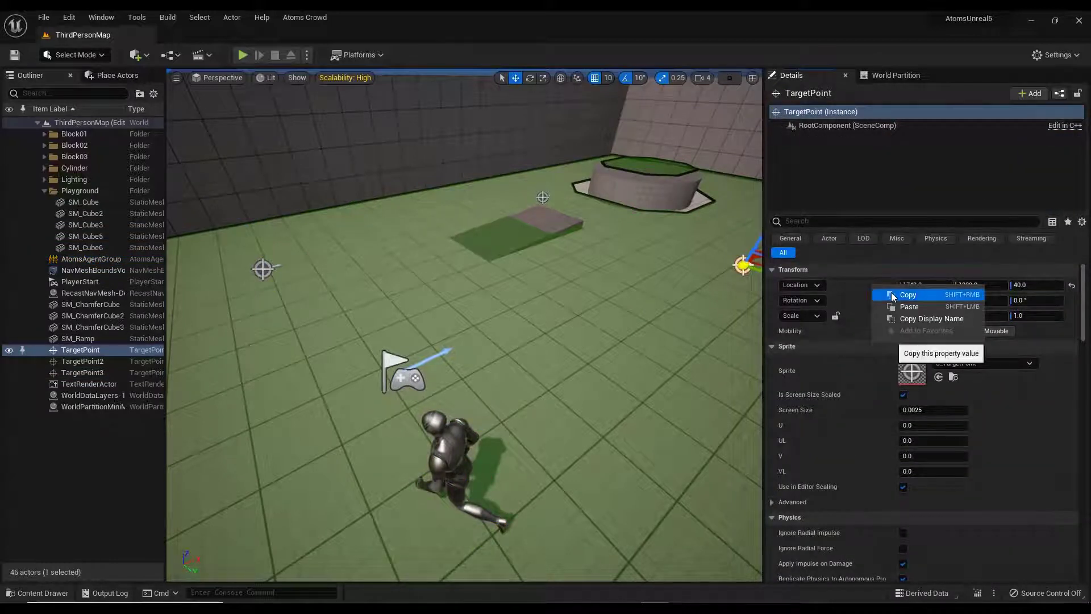
pyautogui.click(892, 295)
pyautogui.click(446, 444)
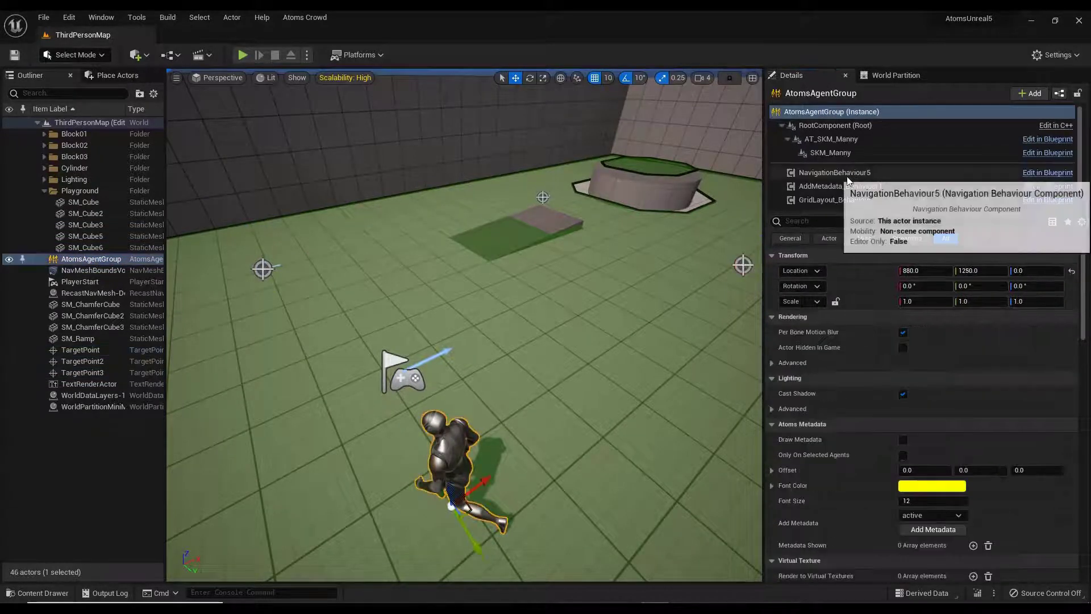
pyautogui.click(834, 172)
pyautogui.rightClick(833, 333)
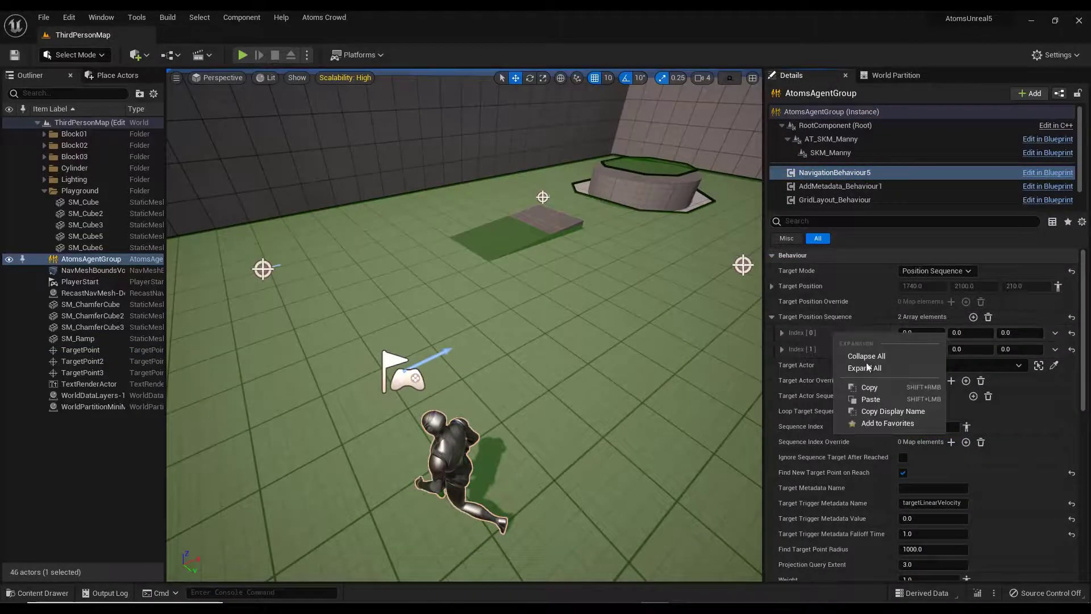
pyautogui.click(879, 398)
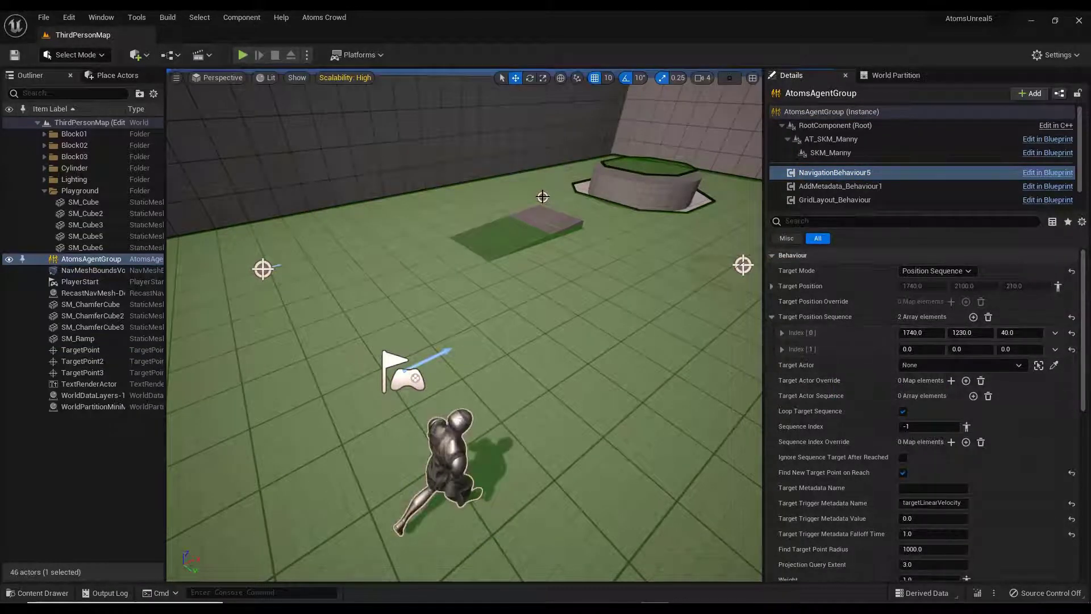
# Step: Copy TargetPoint2's location (1750, 570, 40) into Index 1 of NavigationBehaviour5's Target Position Sequence
pyautogui.click(543, 197)
pyautogui.rightClick(865, 284)
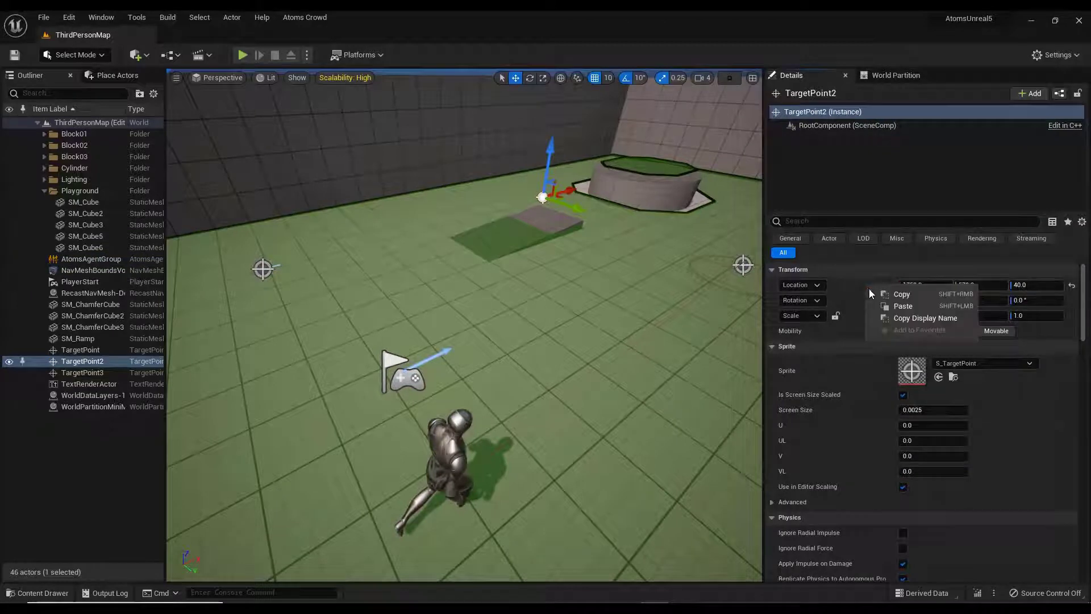
pyautogui.click(881, 295)
pyautogui.click(91, 260)
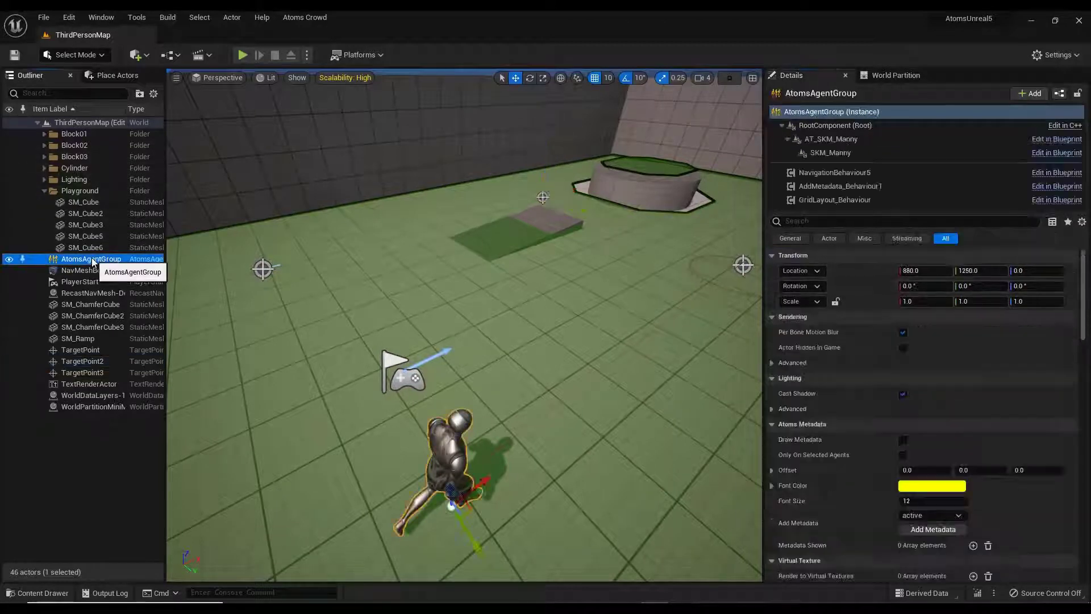
pyautogui.click(851, 174)
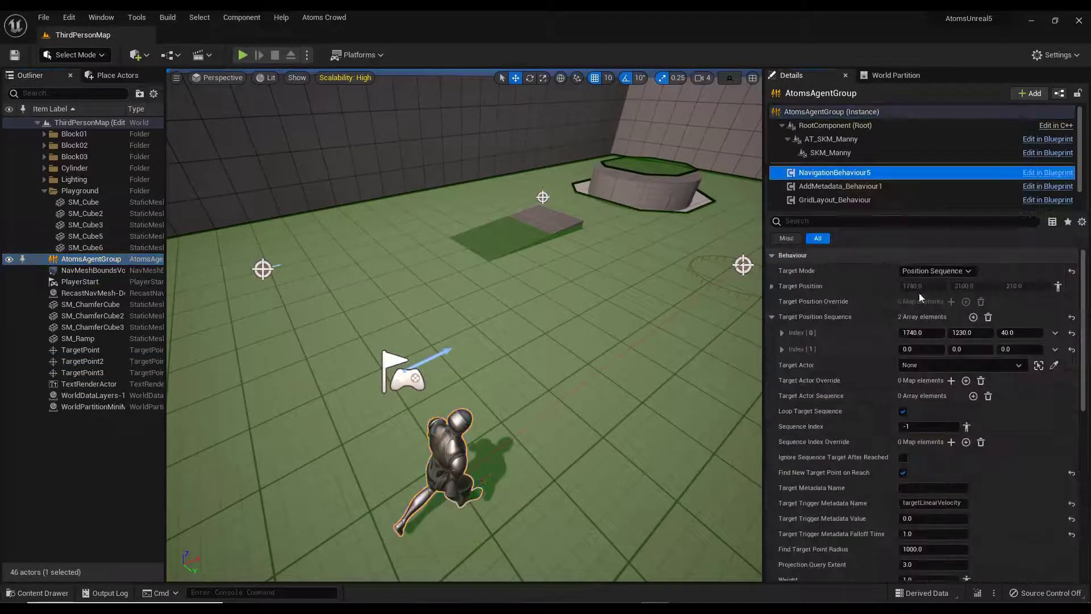
pyautogui.rightClick(857, 347)
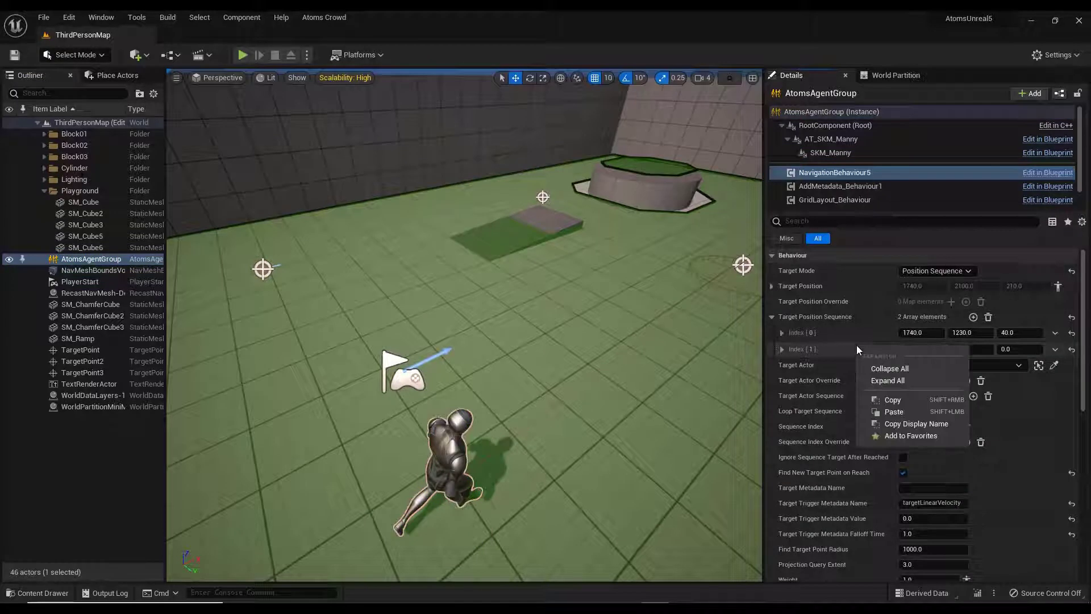
pyautogui.click(891, 411)
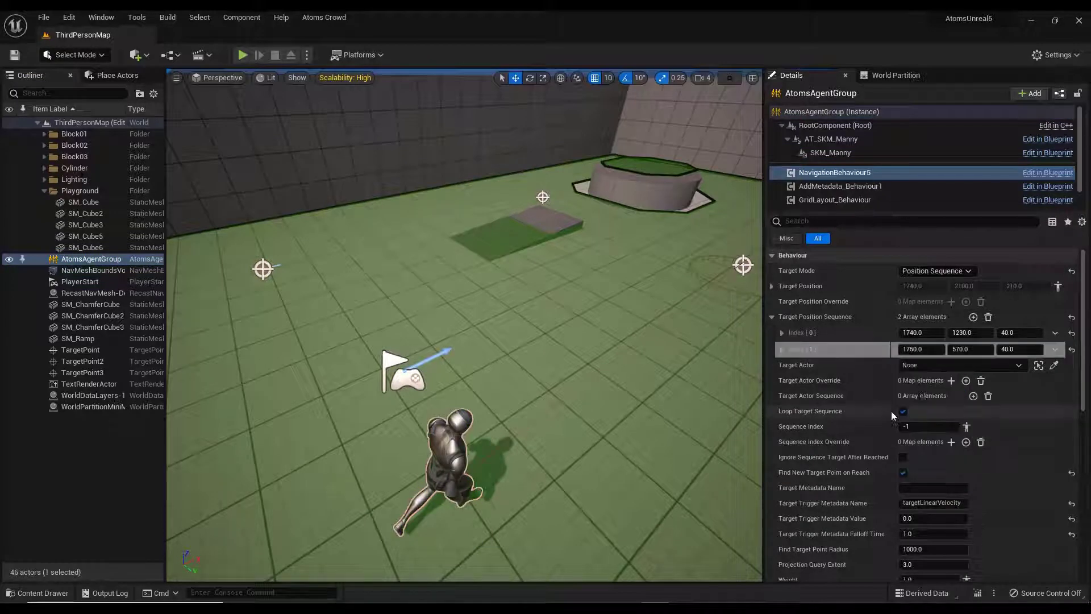
# Step: Add a third element to the Target Position Sequence and fill it with TargetPoint3's location (790, 580, 40)
pyautogui.click(973, 318)
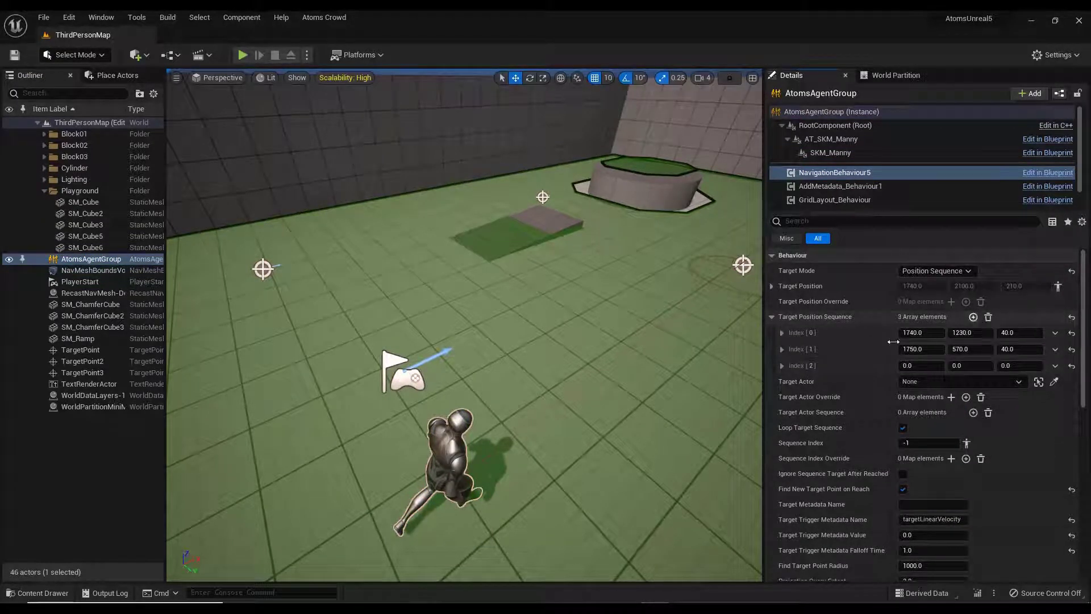
pyautogui.click(263, 269)
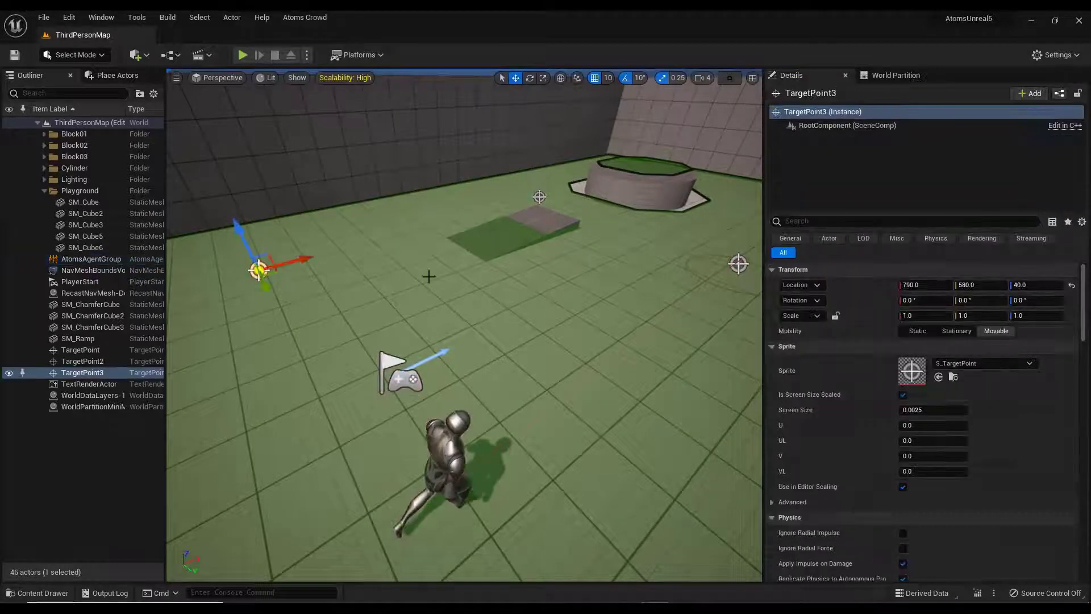
pyautogui.rightClick(863, 287)
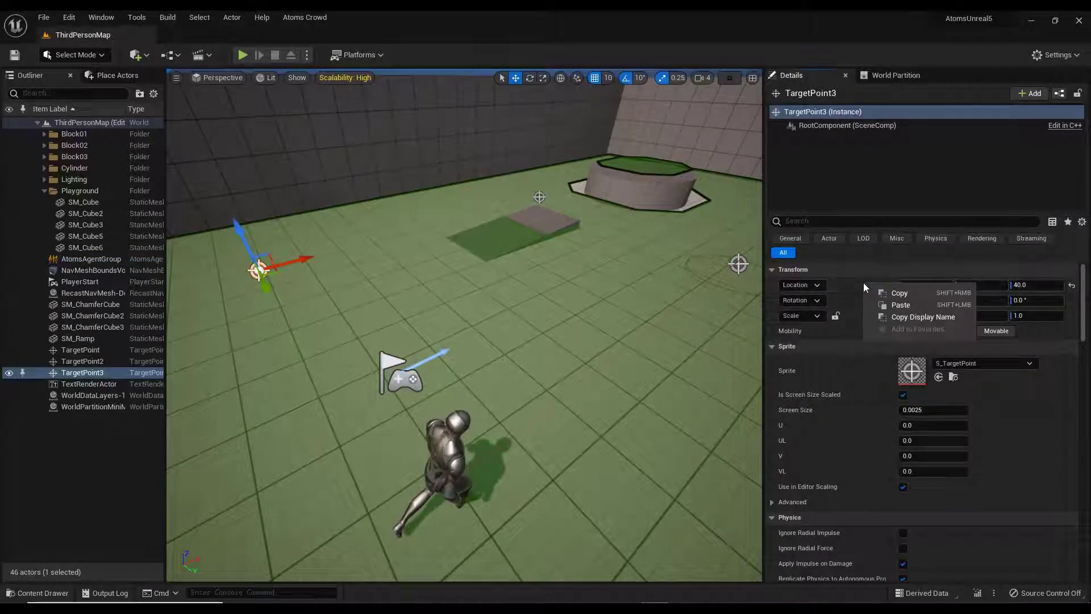
pyautogui.click(901, 289)
pyautogui.click(96, 256)
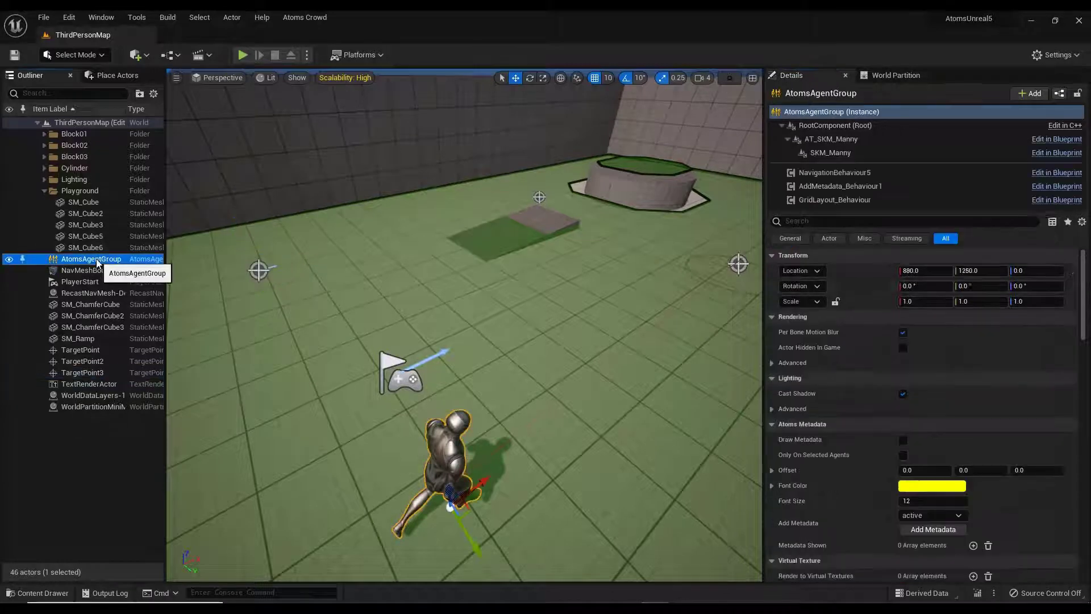
pyautogui.click(841, 174)
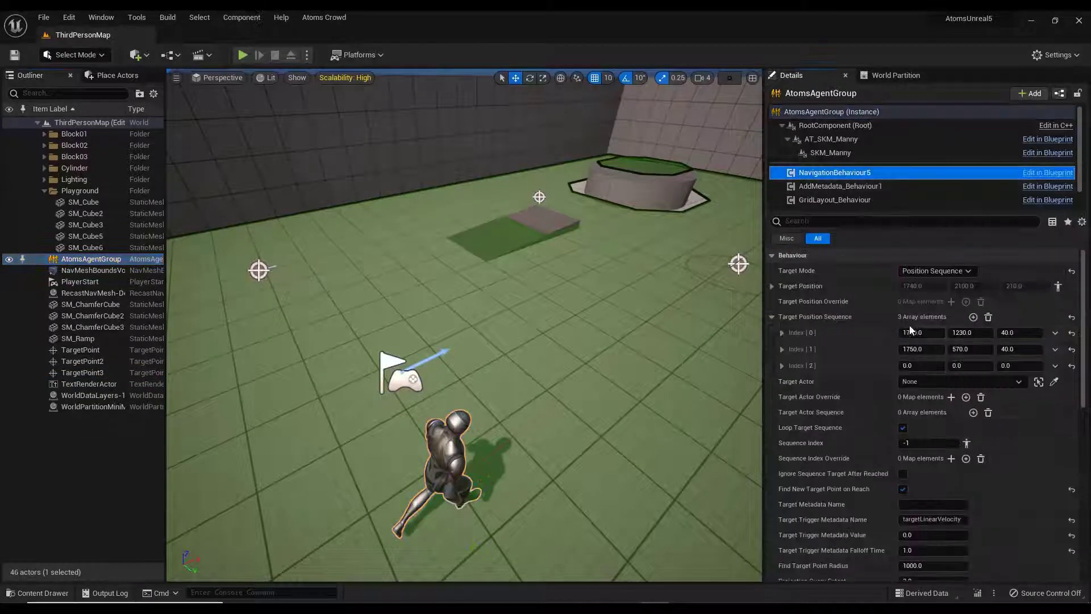
pyautogui.rightClick(882, 369)
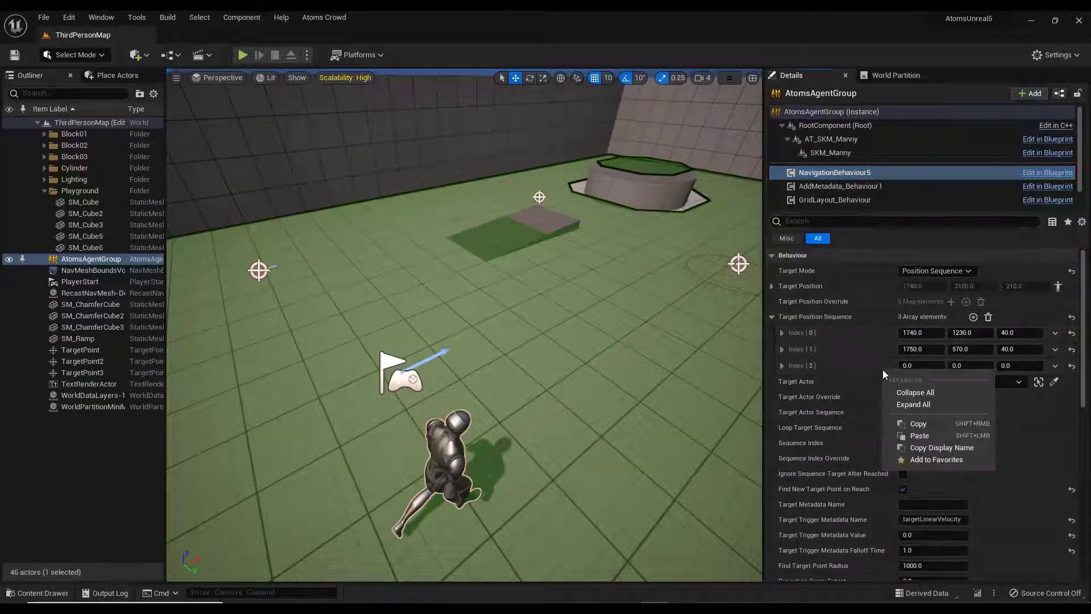
pyautogui.click(923, 440)
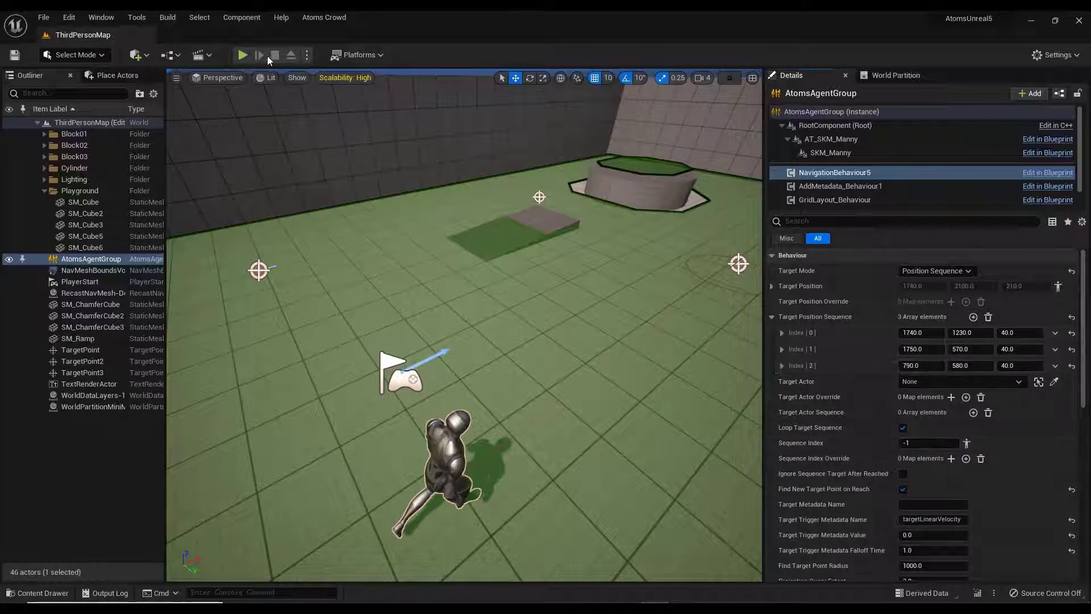
# Step: Play the level to watch the agent follow the three-position sequence, and stop the simulation
pyautogui.click(242, 55)
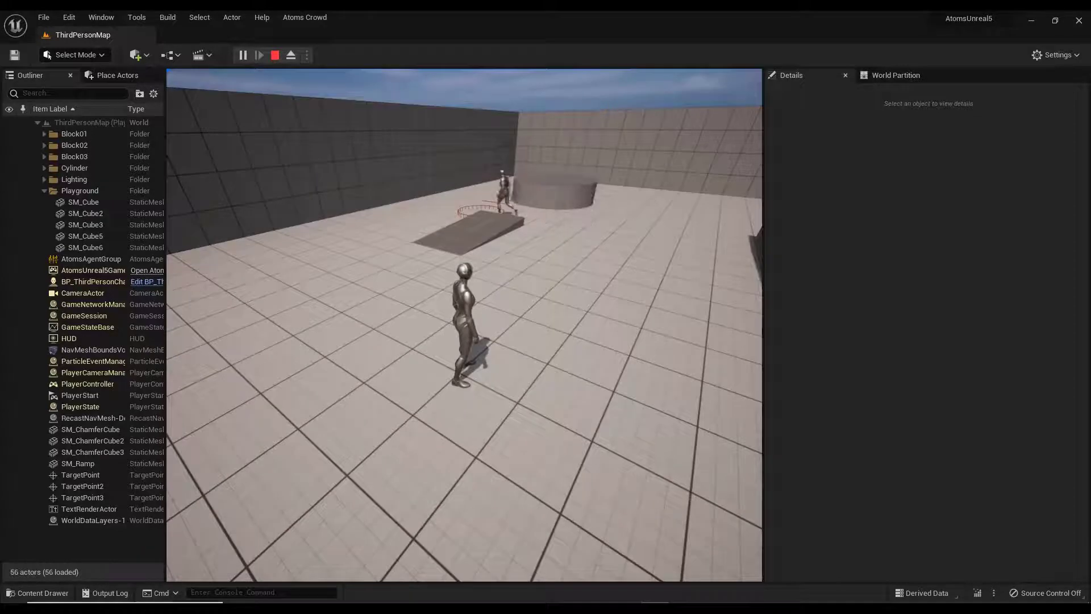
pyautogui.press('Escape')
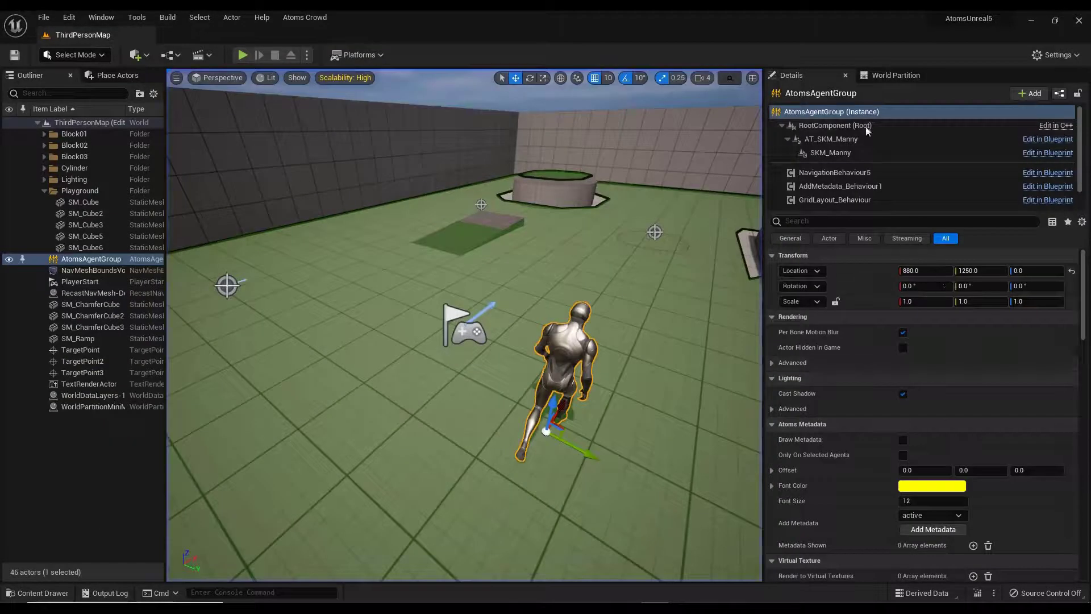
# Step: Disable Loop Target Sequence in NavigationBehaviour5 and test the agent's movement by playing the level
pyautogui.click(830, 173)
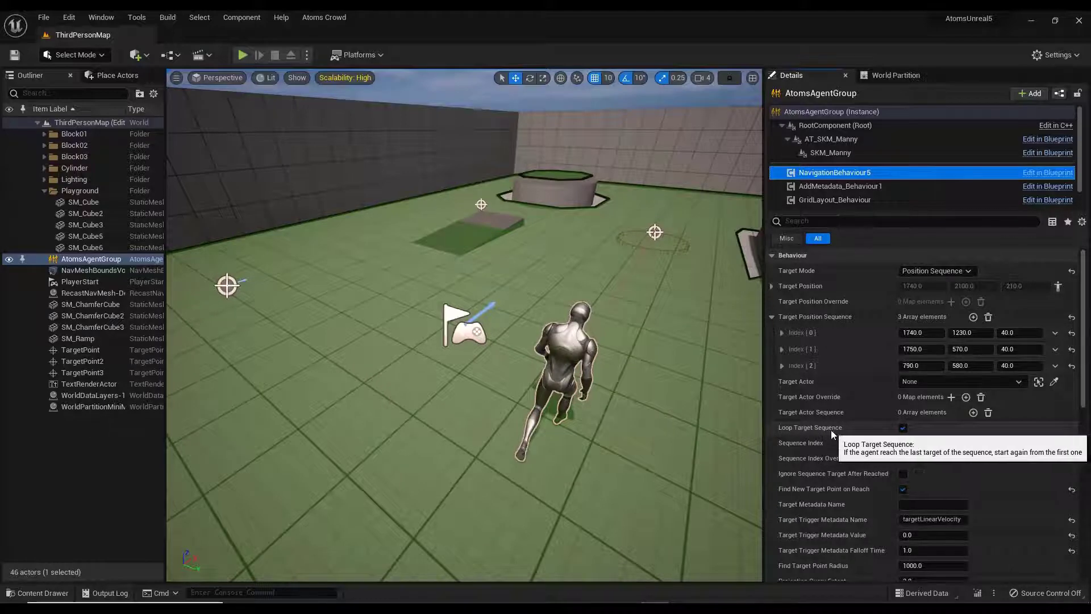
pyautogui.click(903, 428)
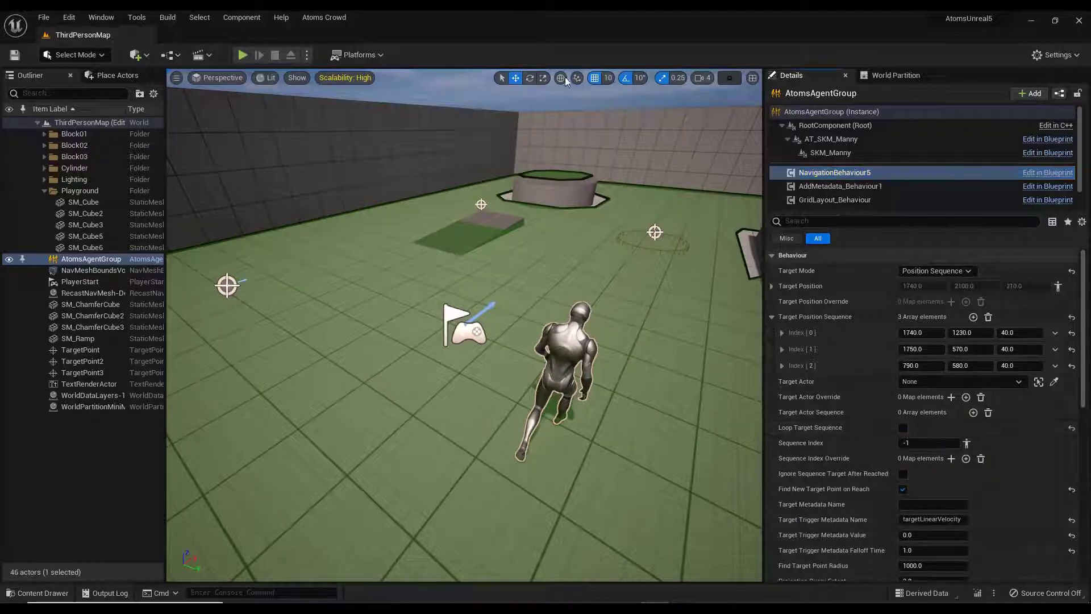
pyautogui.click(244, 56)
pyautogui.click(484, 359)
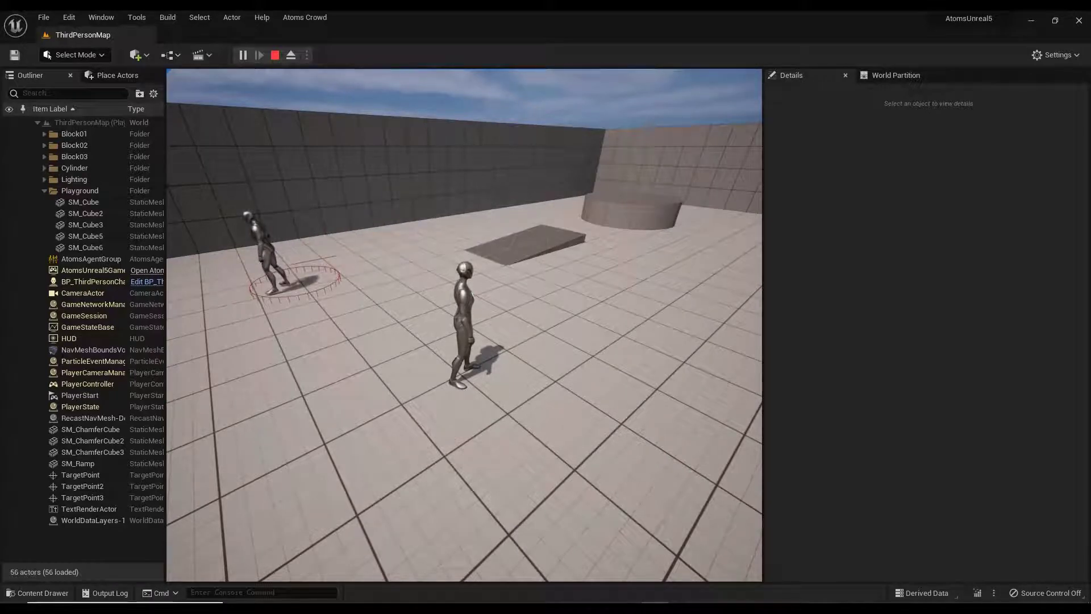
pyautogui.press('Escape')
# Step: Collapse NavigationBehaviour5's Target Position Sequence and set its Sequence Index to 1
pyautogui.click(834, 173)
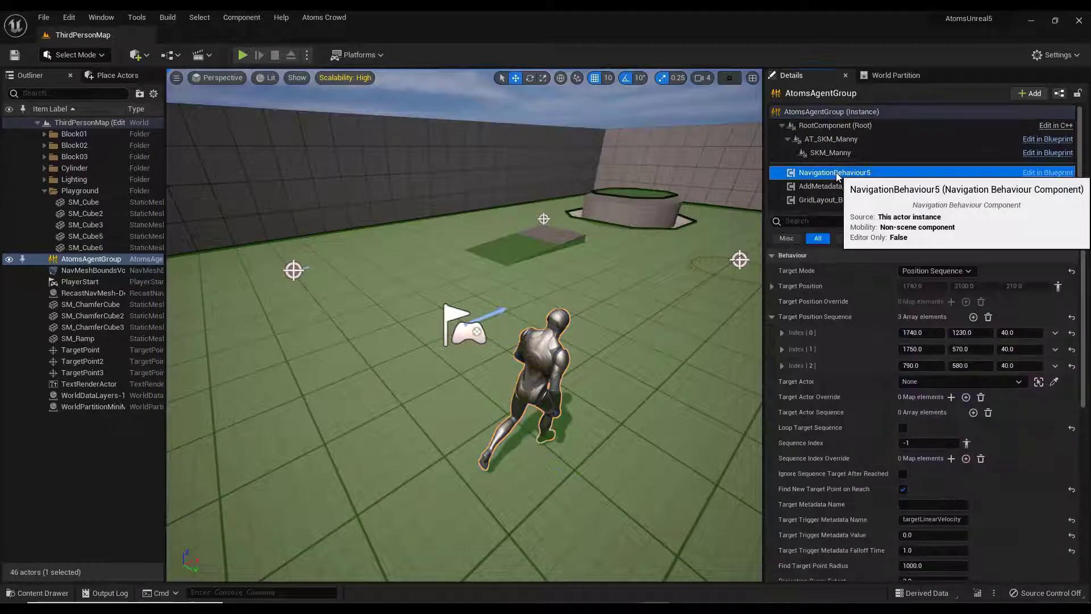
pyautogui.click(773, 318)
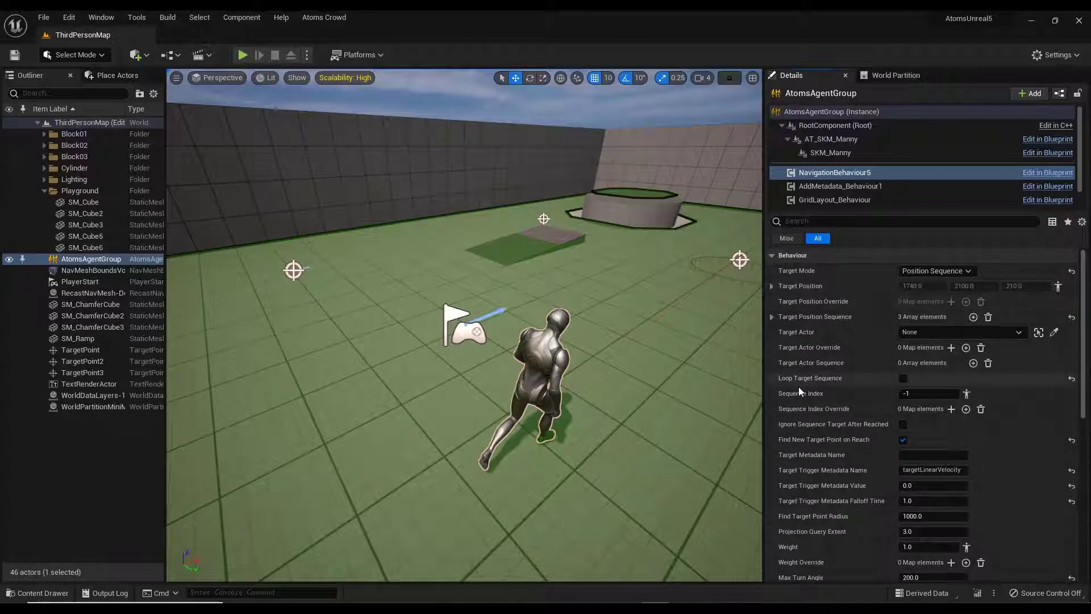
pyautogui.moveTo(807, 398)
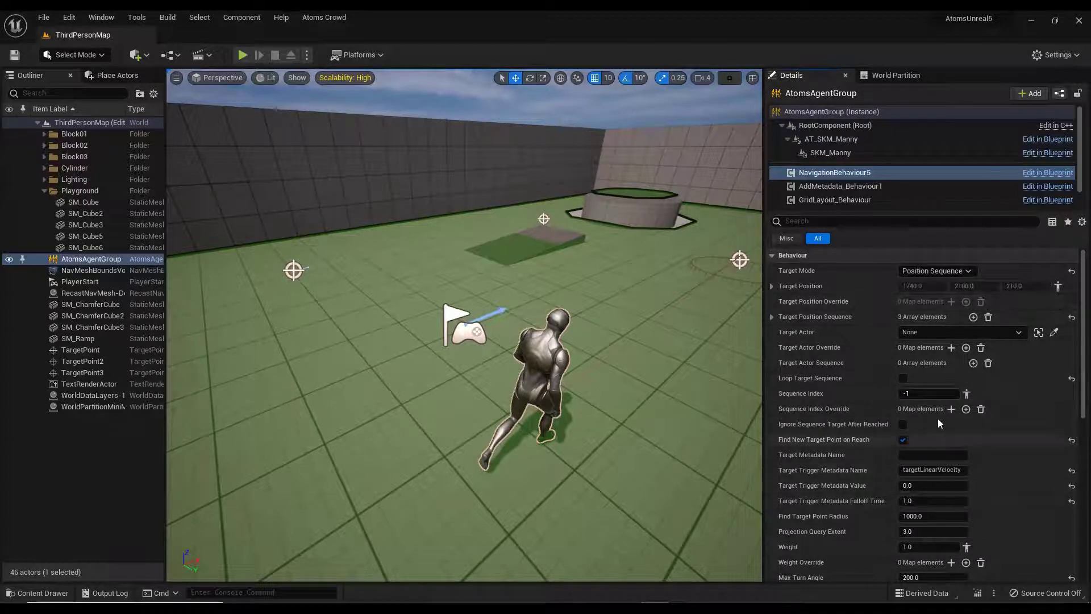
pyautogui.click(914, 394)
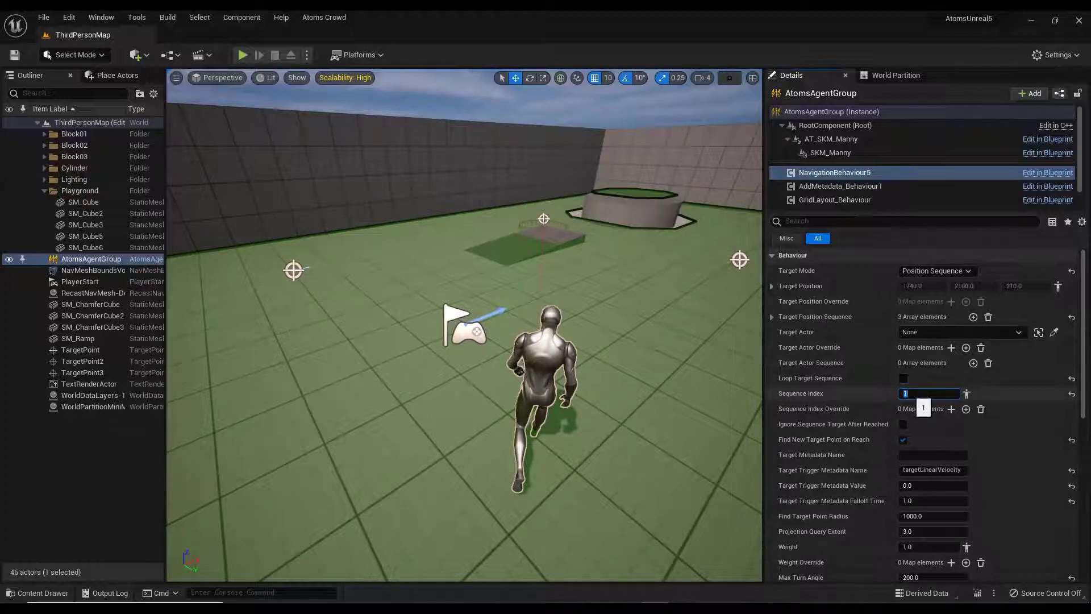
pyautogui.write('2')
pyautogui.write('1')
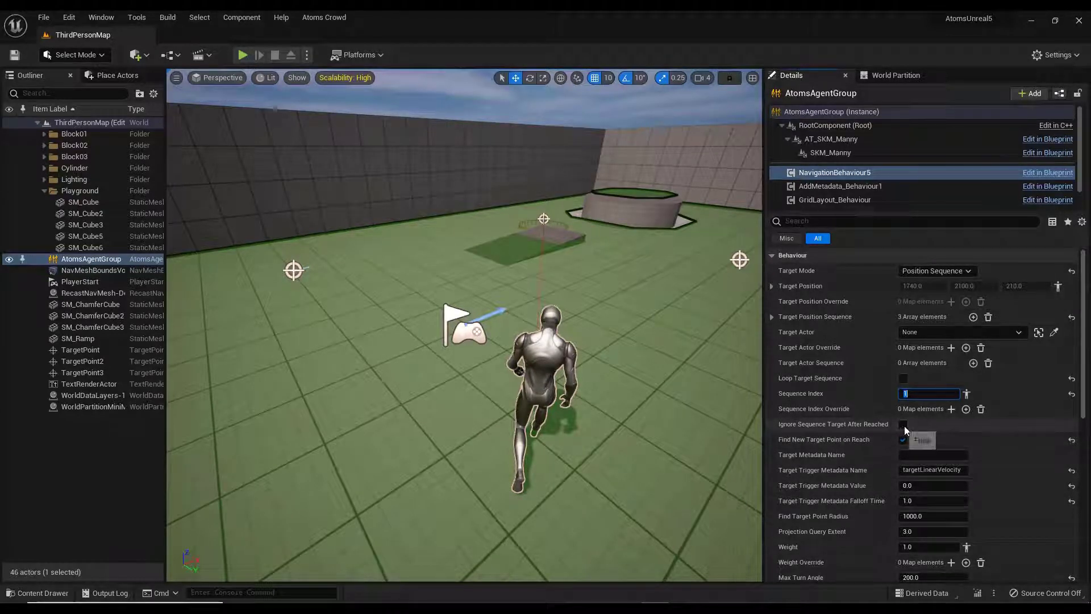
pyautogui.press('Return')
# Step: Set NavigationBehaviour5's Target Mode to Target Actor and assign TargetPoint as the Target Actor
pyautogui.click(949, 271)
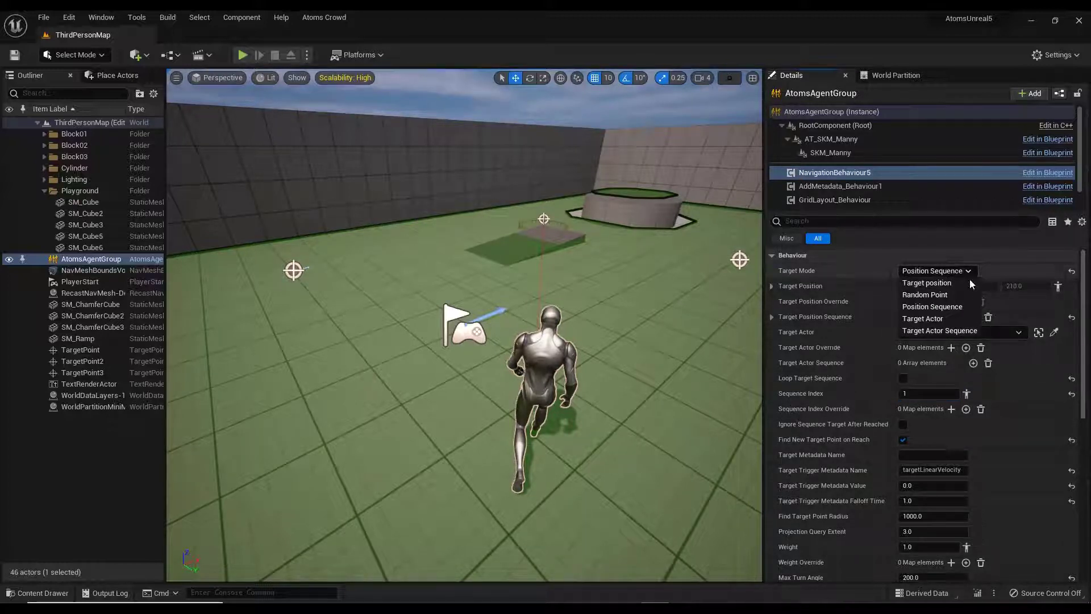
pyautogui.click(922, 319)
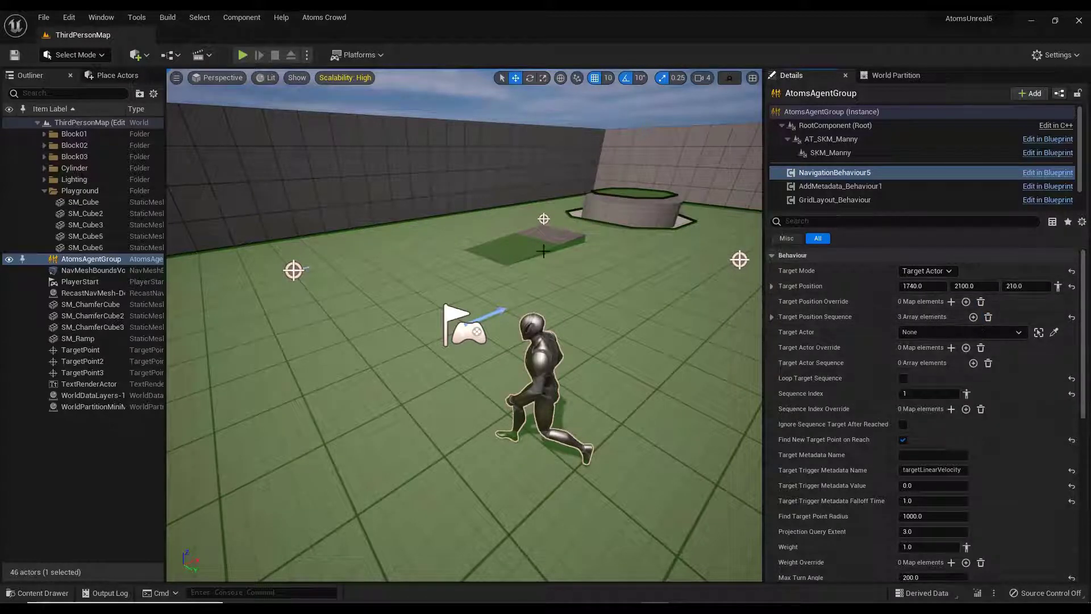
pyautogui.click(943, 270)
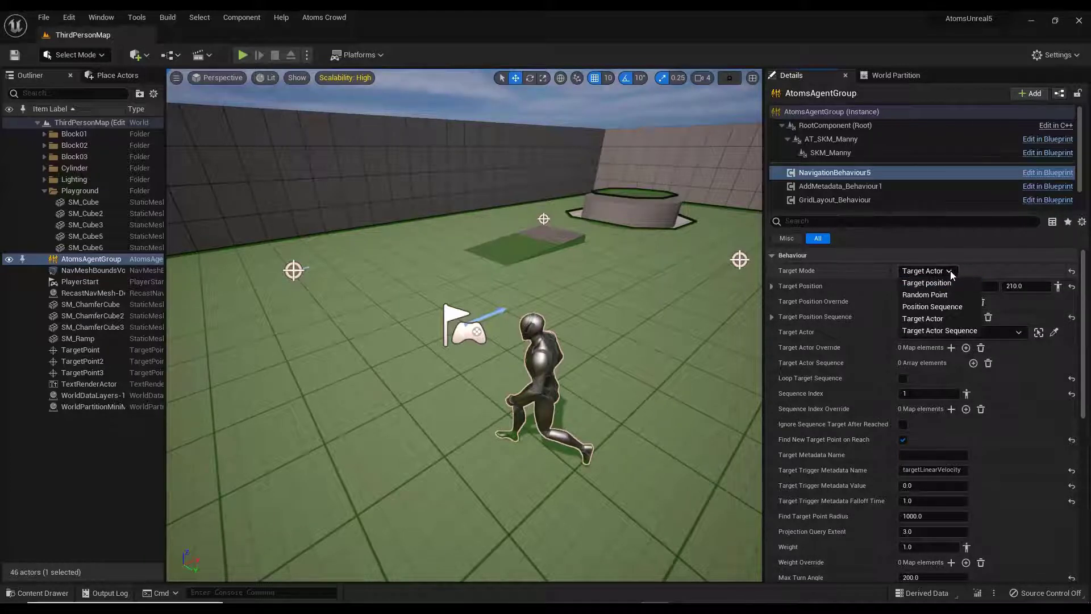
pyautogui.click(950, 271)
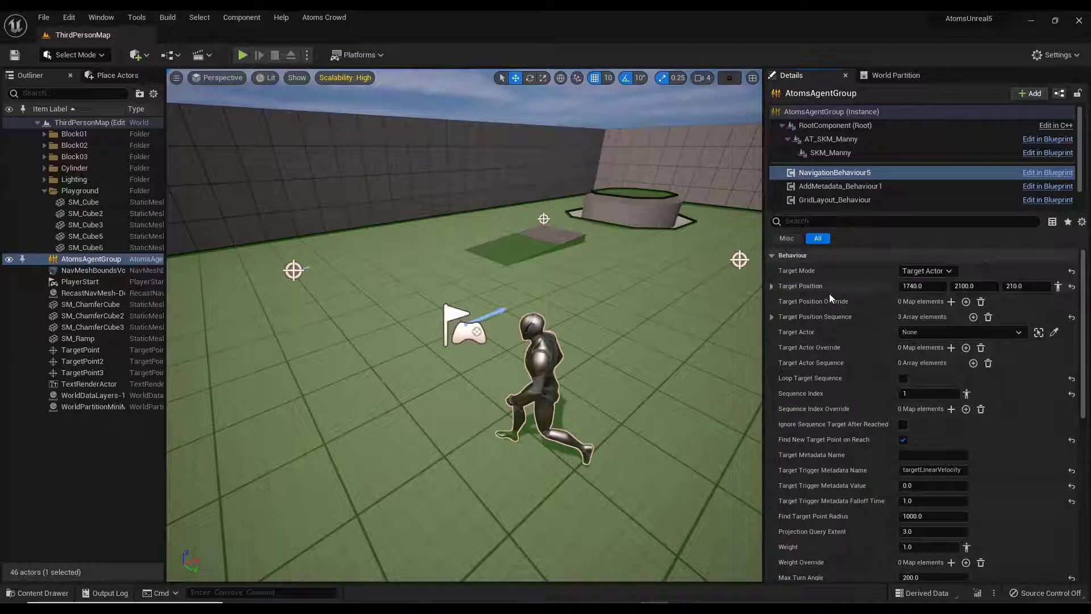
pyautogui.click(1019, 332)
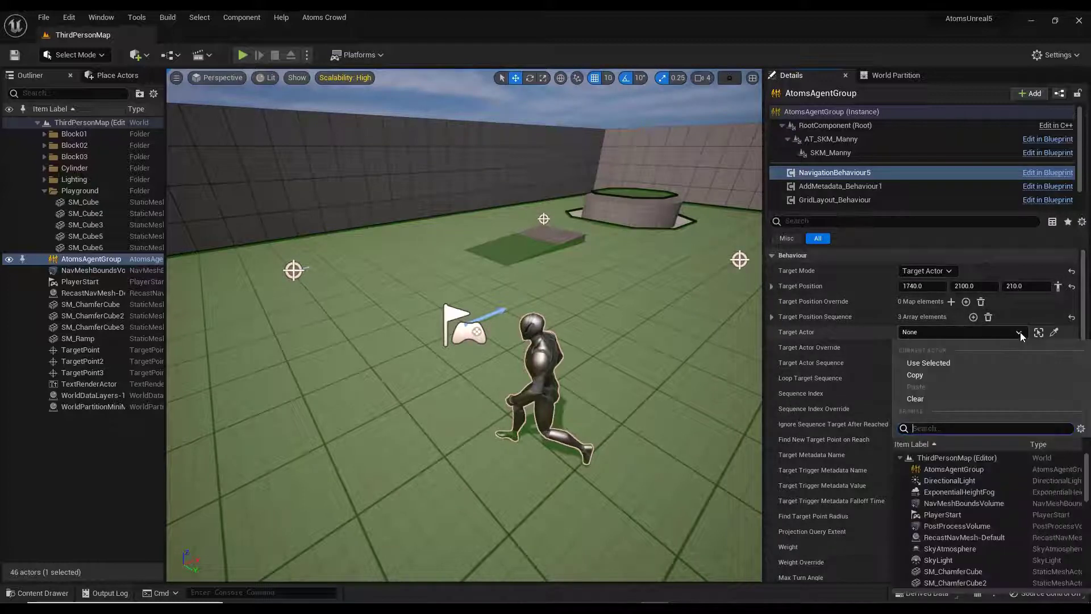
pyautogui.scroll(-2, 983, 529)
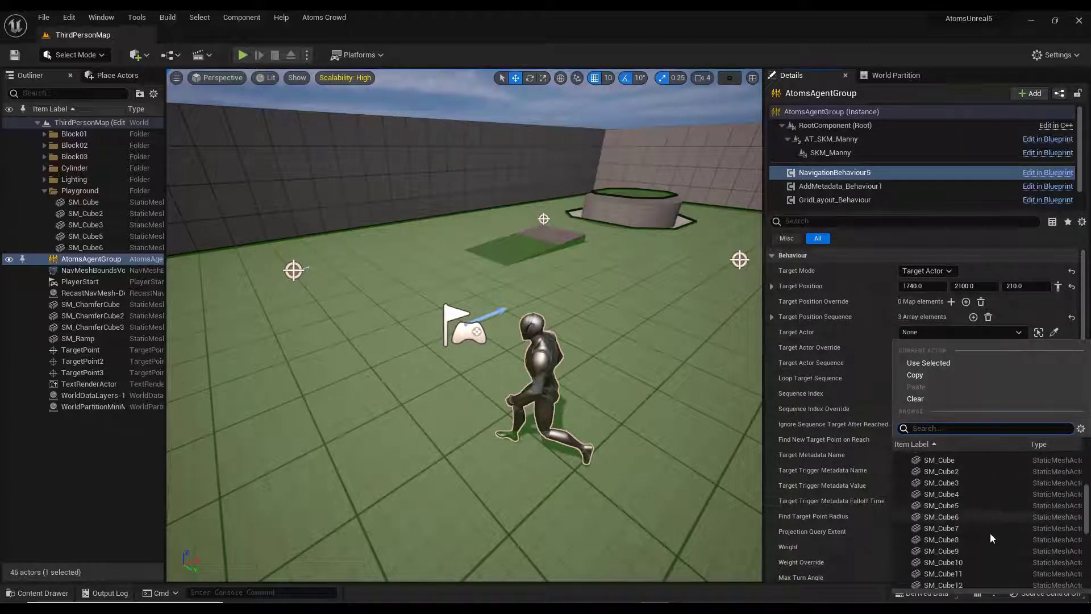
pyautogui.scroll(-8, 990, 533)
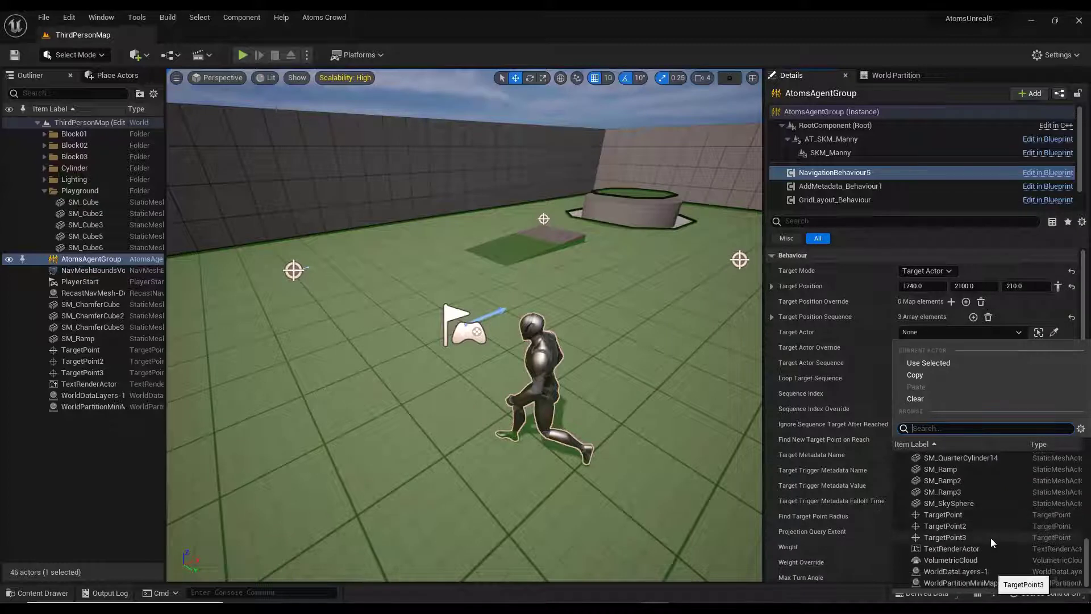
pyautogui.click(959, 514)
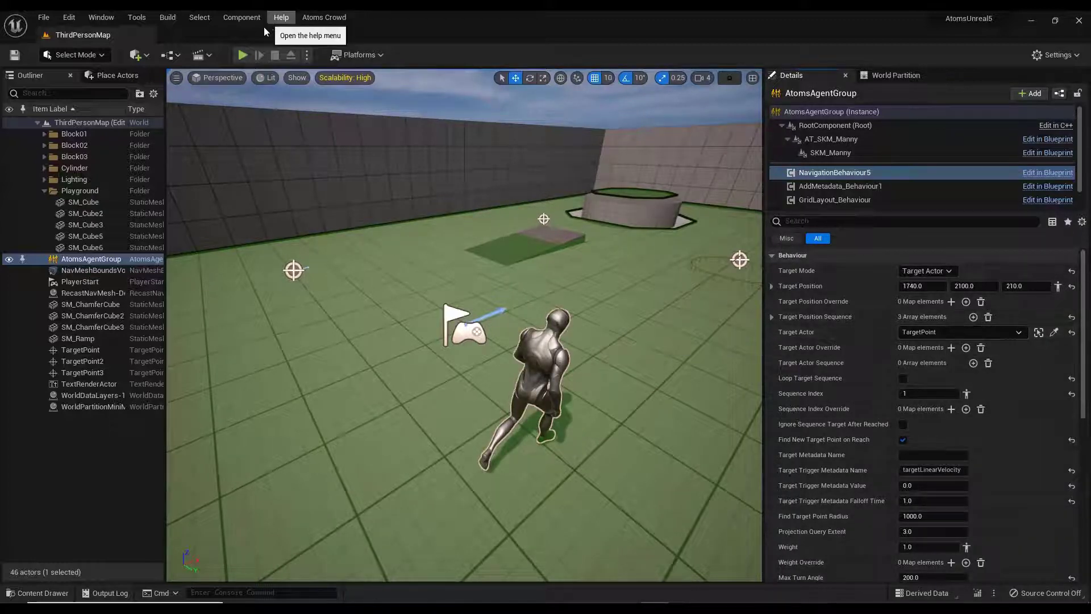
# Step: Play the level to watch the agent walk to the TargetPoint actor, and stop the simulation
pyautogui.click(245, 55)
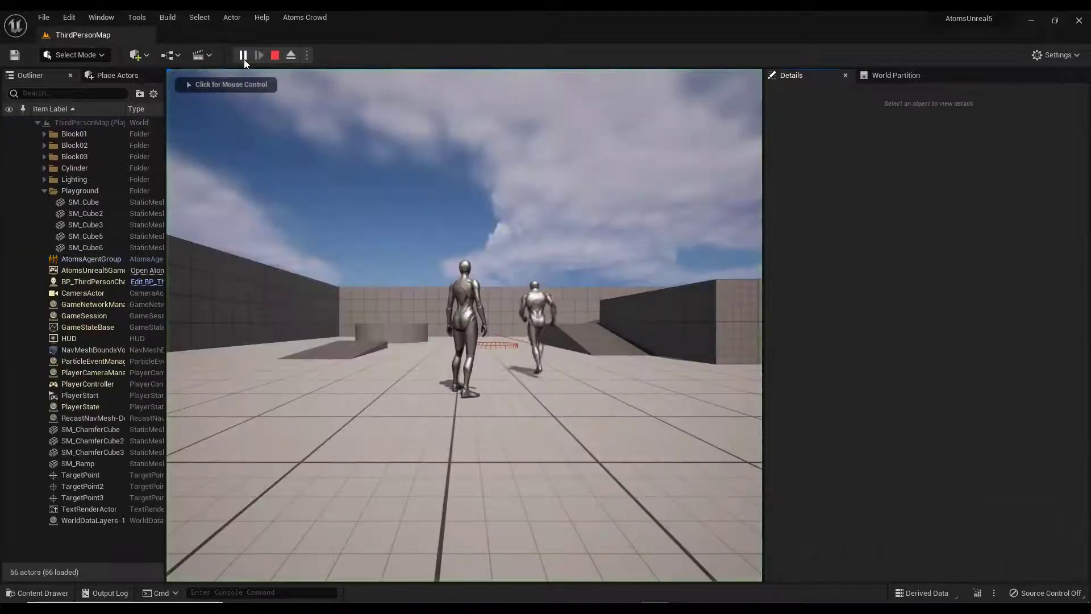
pyautogui.click(421, 238)
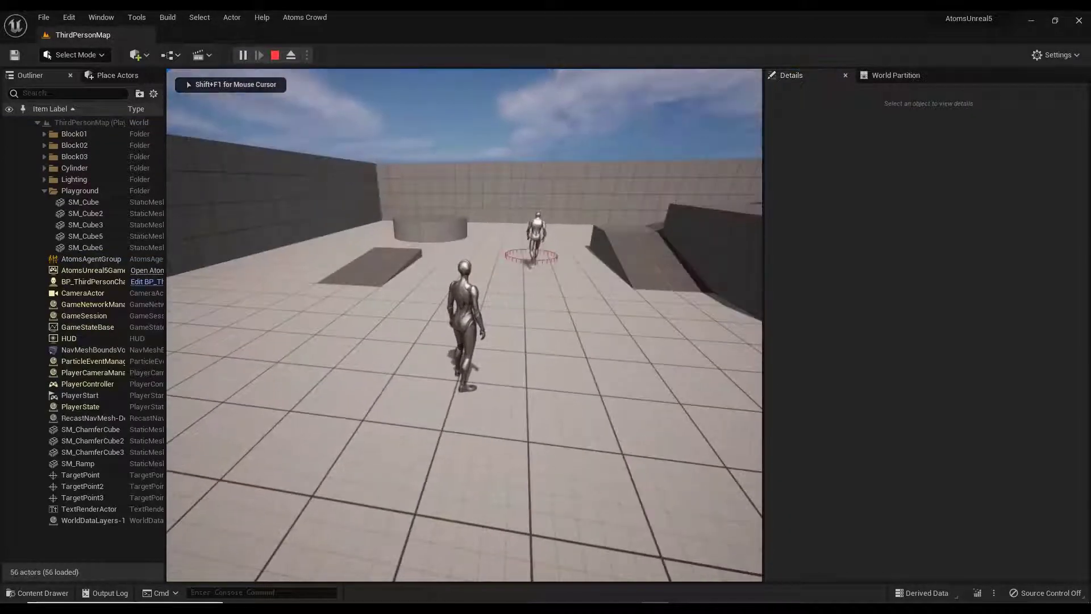
pyautogui.press('Escape')
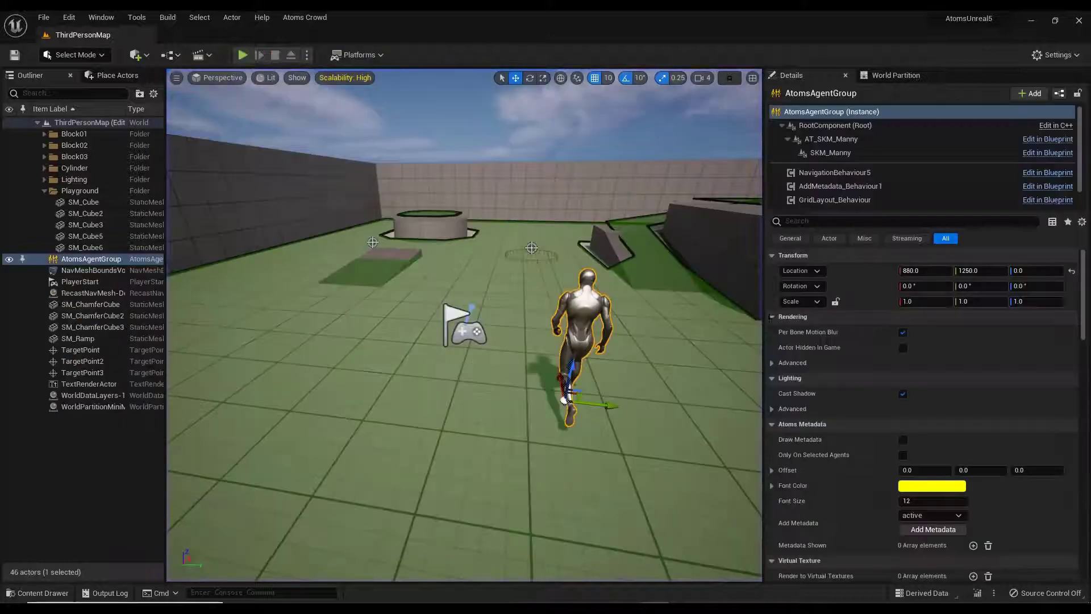
# Step: Switch NavigationBehaviour5's Target Mode to Target Actor Sequence and add three elements to the Target Actor Sequence
pyautogui.click(842, 172)
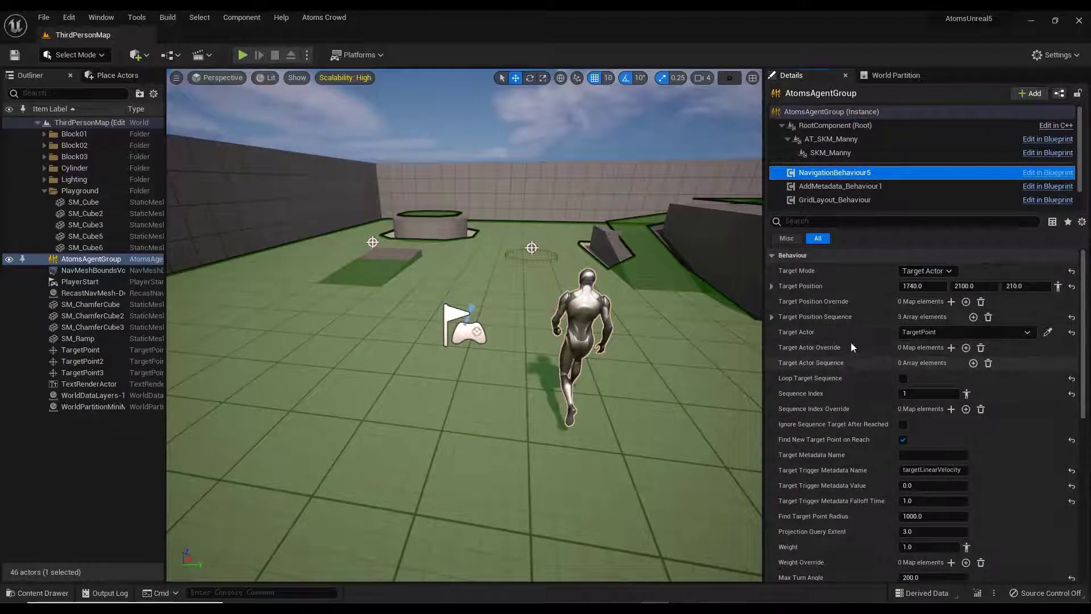
pyautogui.click(947, 271)
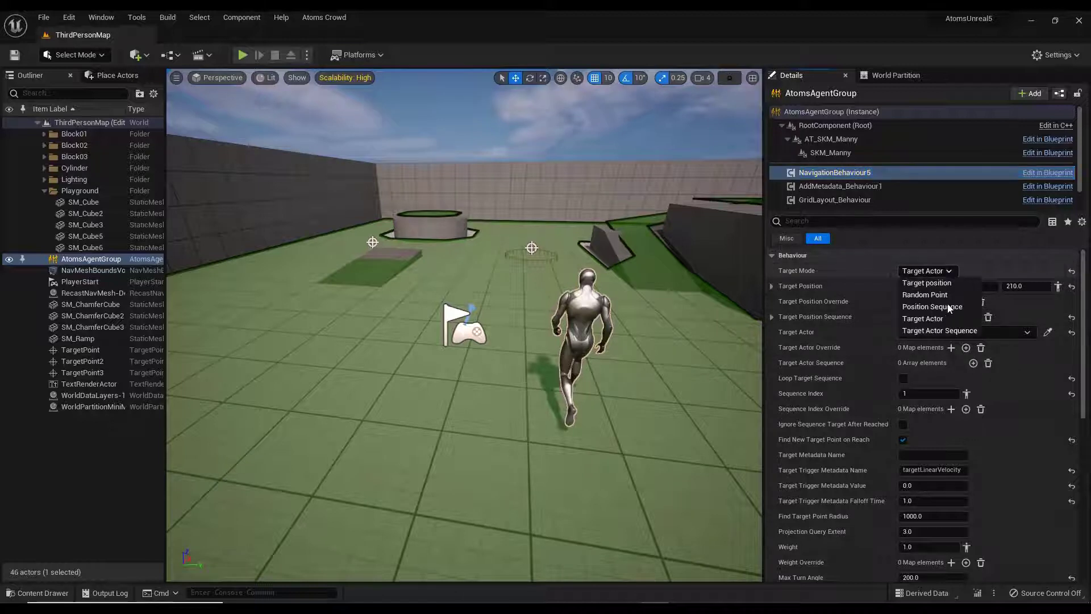
pyautogui.click(936, 331)
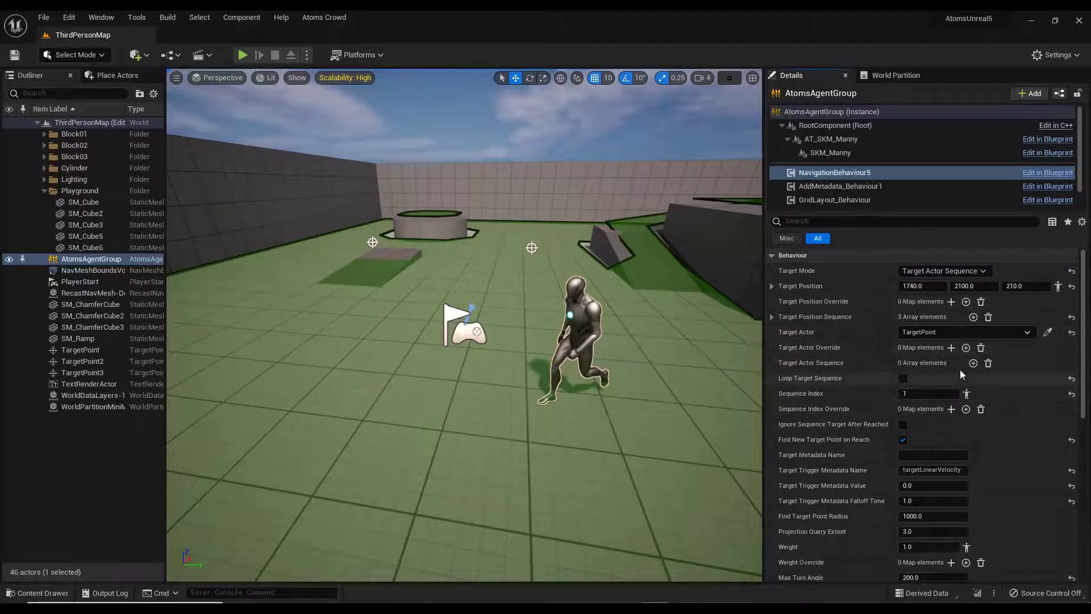
pyautogui.click(973, 364)
pyautogui.click(973, 364)
pyautogui.click(973, 363)
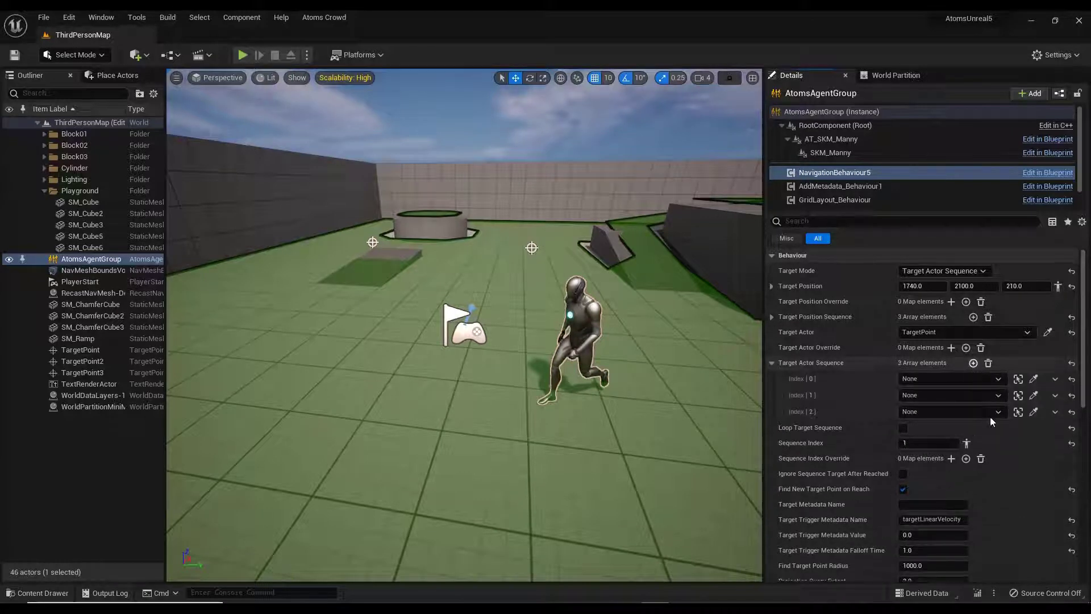
# Step: Assign TargetPoint, TargetPoint2 and TargetPoint3 to indices 0, 1 and 2 of the Target Actor Sequence
pyautogui.click(991, 379)
pyautogui.scroll(-10, 994, 301)
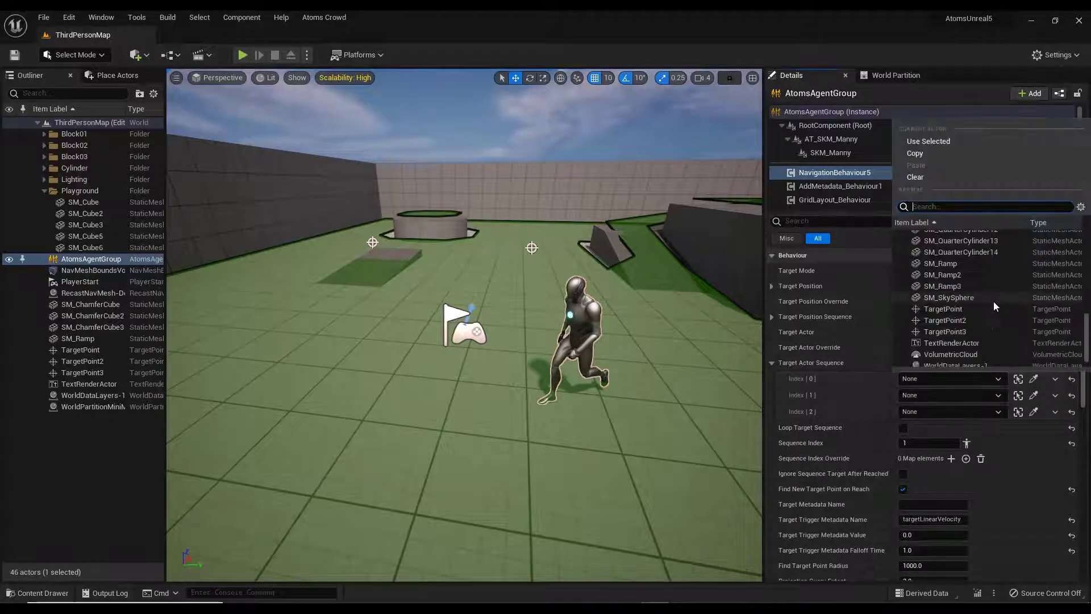
pyautogui.click(994, 304)
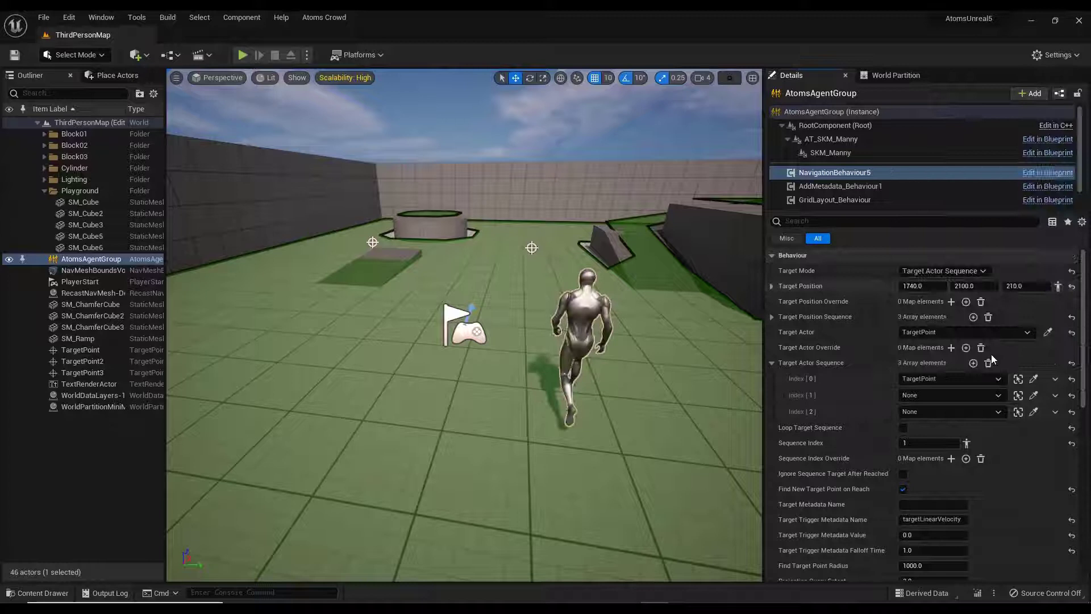
pyautogui.click(991, 395)
pyautogui.scroll(-10, 997, 329)
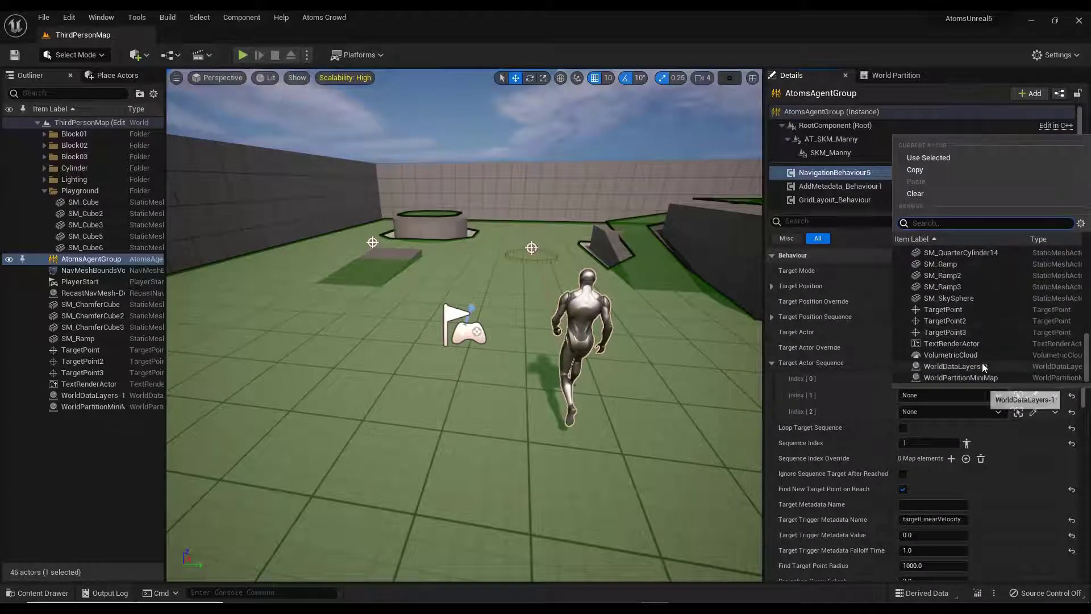
pyautogui.scroll(3, 982, 363)
pyautogui.scroll(-3, 977, 354)
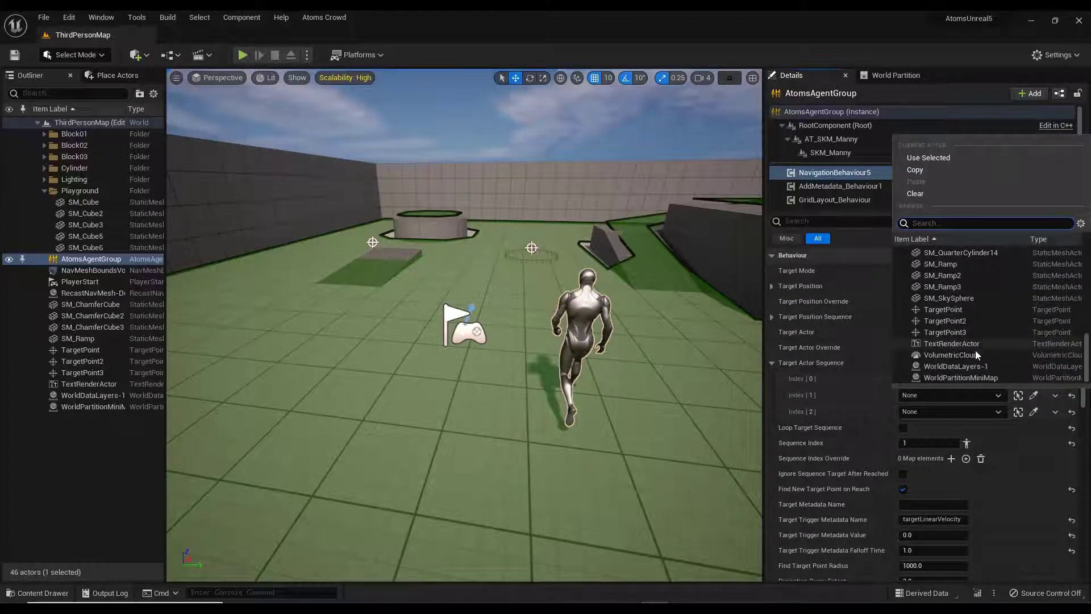
pyautogui.click(966, 322)
pyautogui.click(1001, 411)
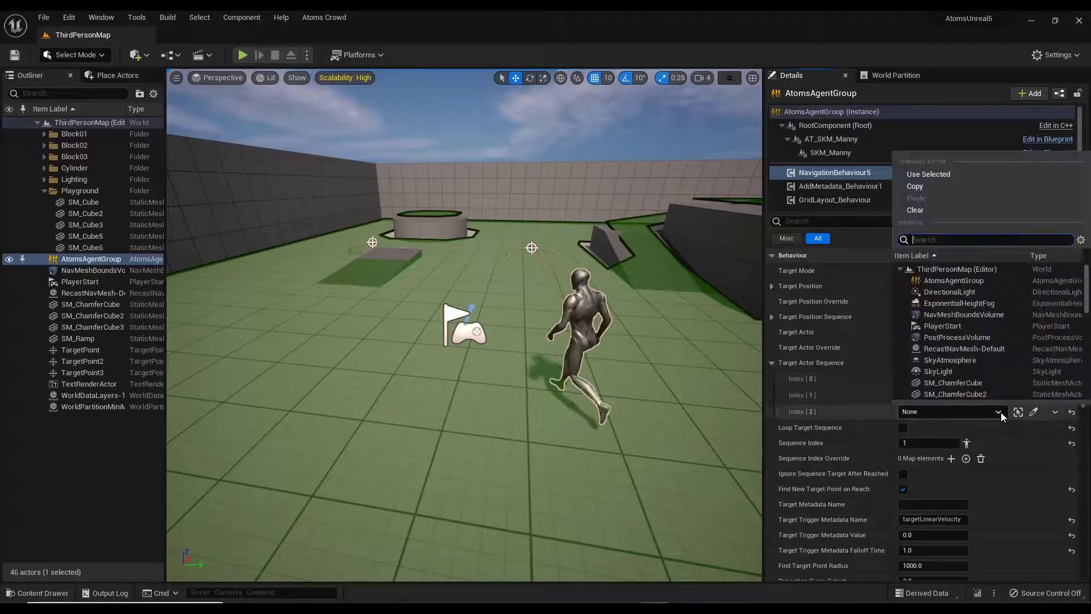
pyautogui.scroll(-10, 1001, 364)
pyautogui.click(970, 351)
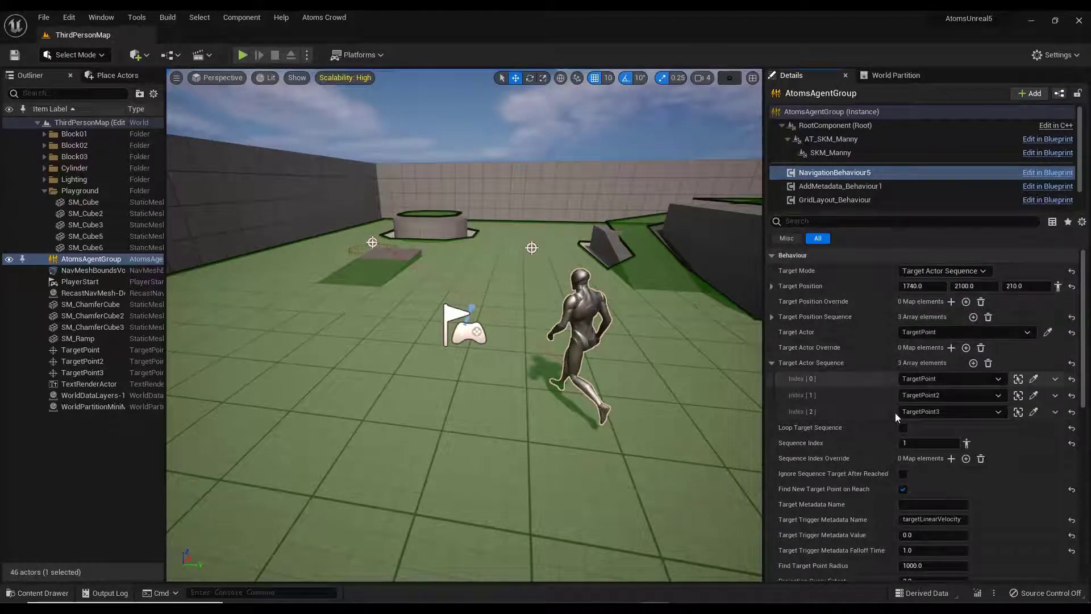
# Step: Set the Sequence Index to -1 and test the target actor sequence by playing the level
pyautogui.click(933, 445)
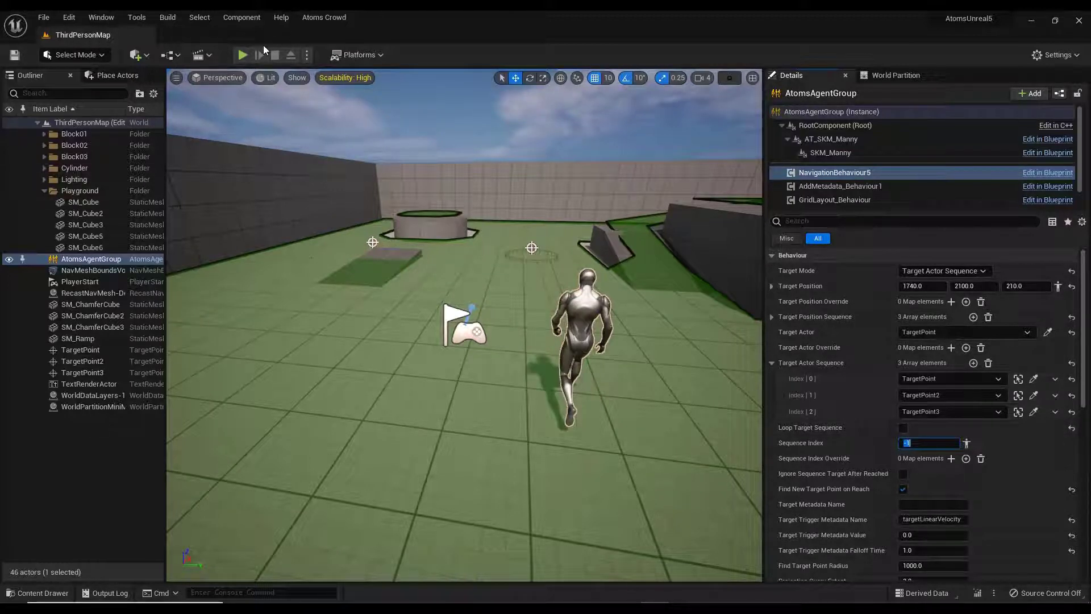
pyautogui.click(245, 51)
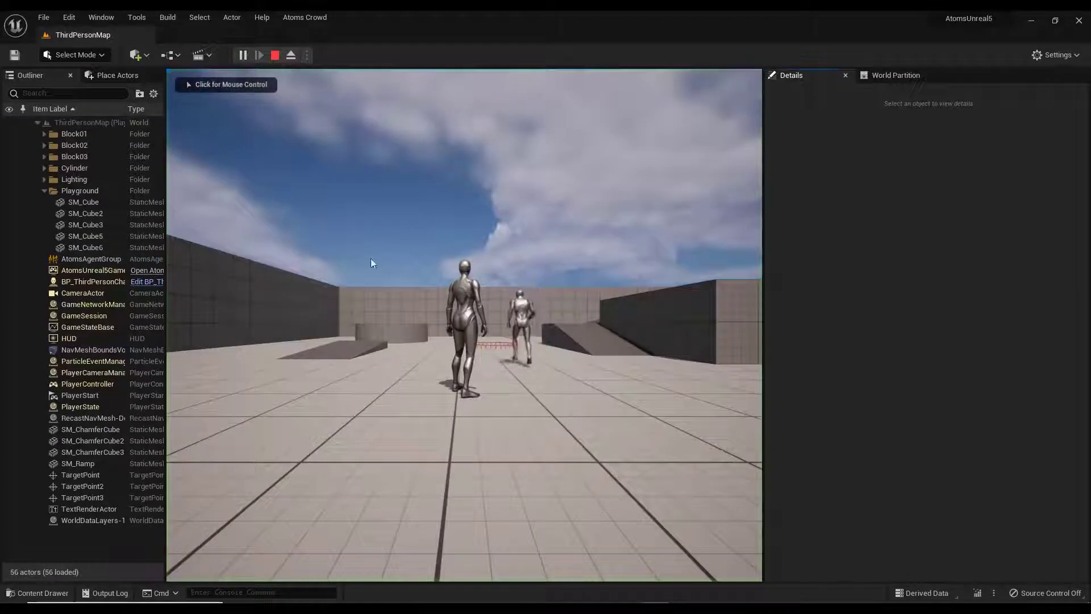
pyautogui.click(371, 262)
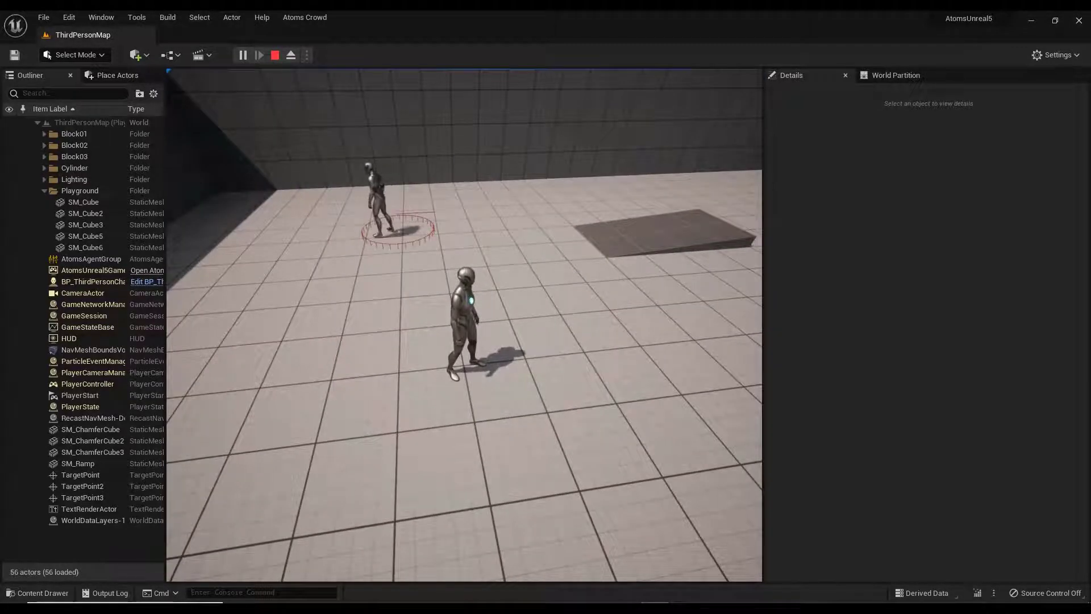
pyautogui.press('Escape')
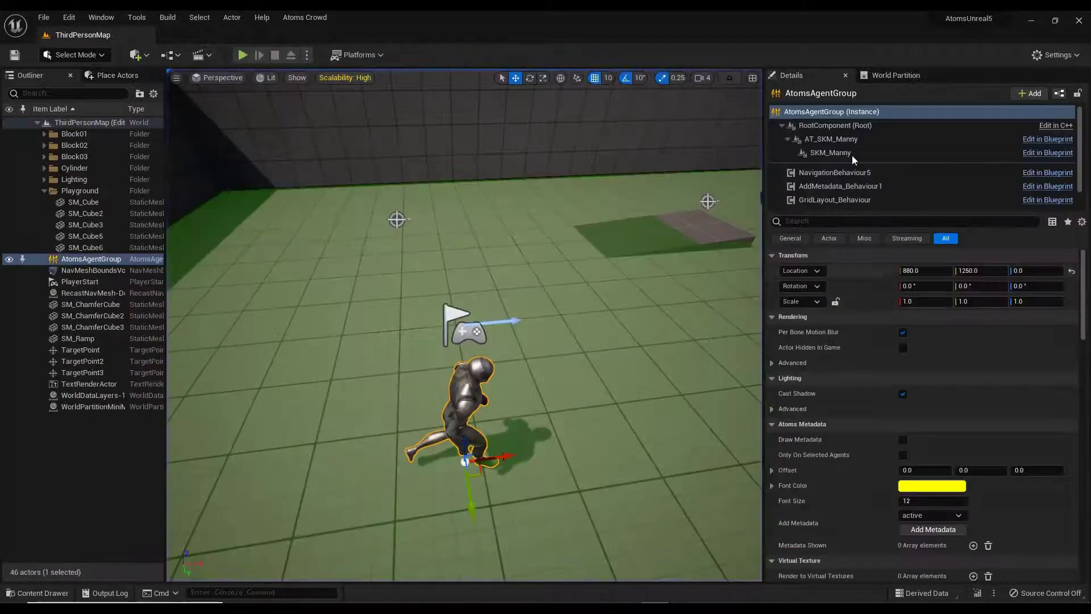
# Step: Set NavigationBehaviour5's Target Mode back to Target Actor
pyautogui.click(834, 172)
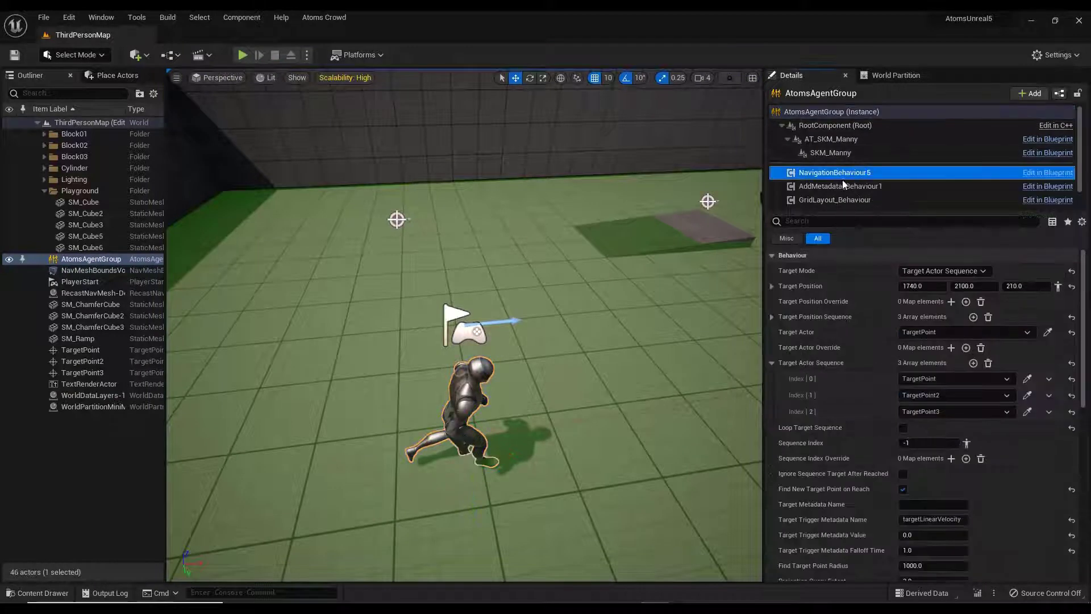
pyautogui.click(983, 270)
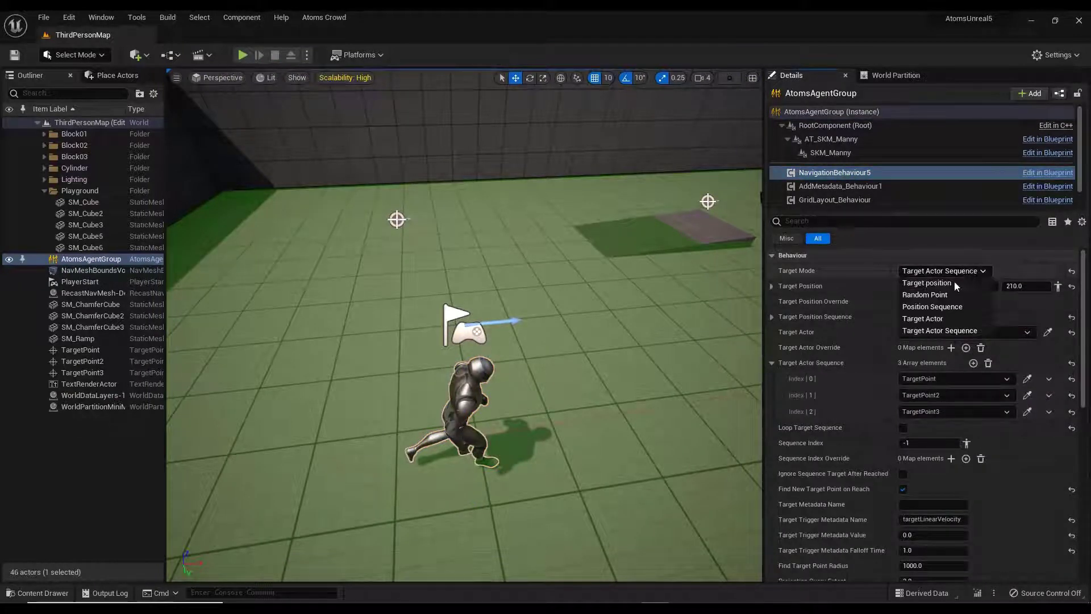
pyautogui.click(943, 317)
pyautogui.moveTo(626, 349); pyautogui.dragTo(719, 314, button='right')
pyautogui.press('s')
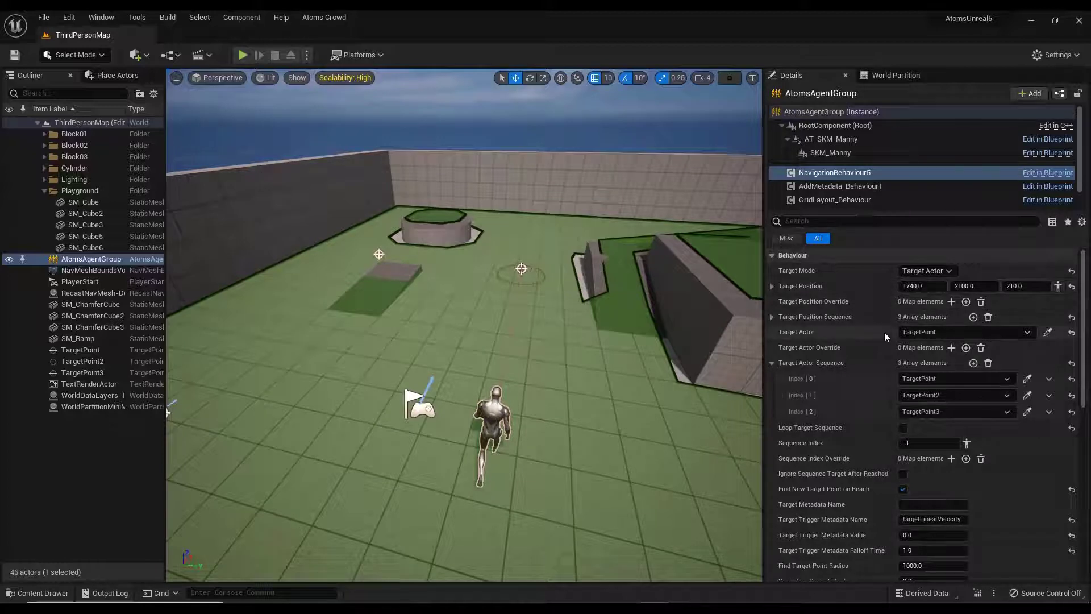
# Step: Set the X and Y Size of GridLayout_Behaviour to 3 to generate a 3 by 3 grid of agents
pyautogui.click(840, 199)
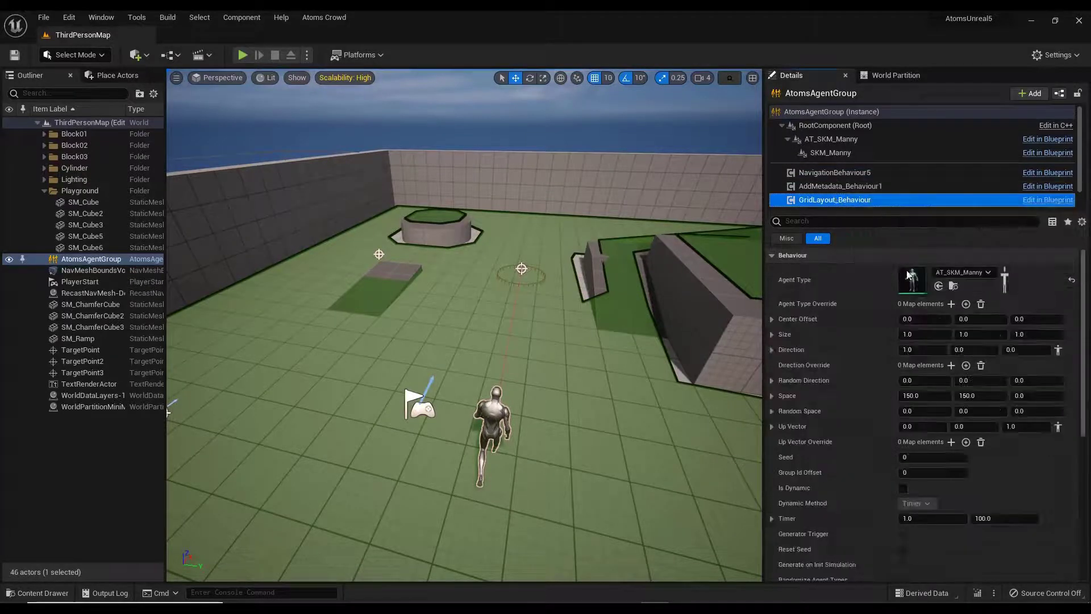
pyautogui.click(916, 335)
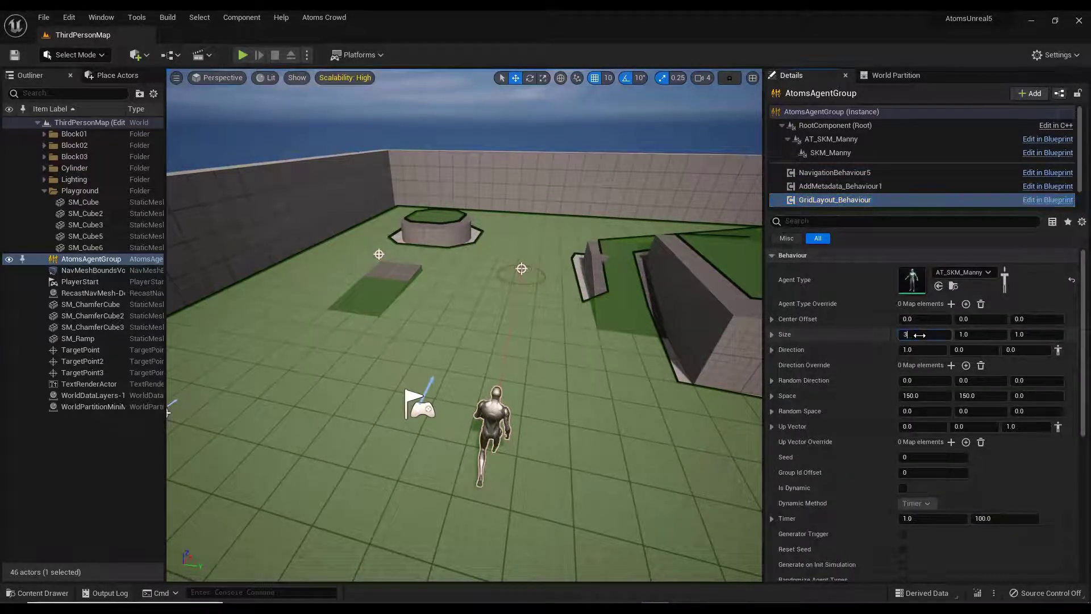
pyautogui.write('3')
pyautogui.press('Tab')
pyautogui.write('3')
pyautogui.press('Return')
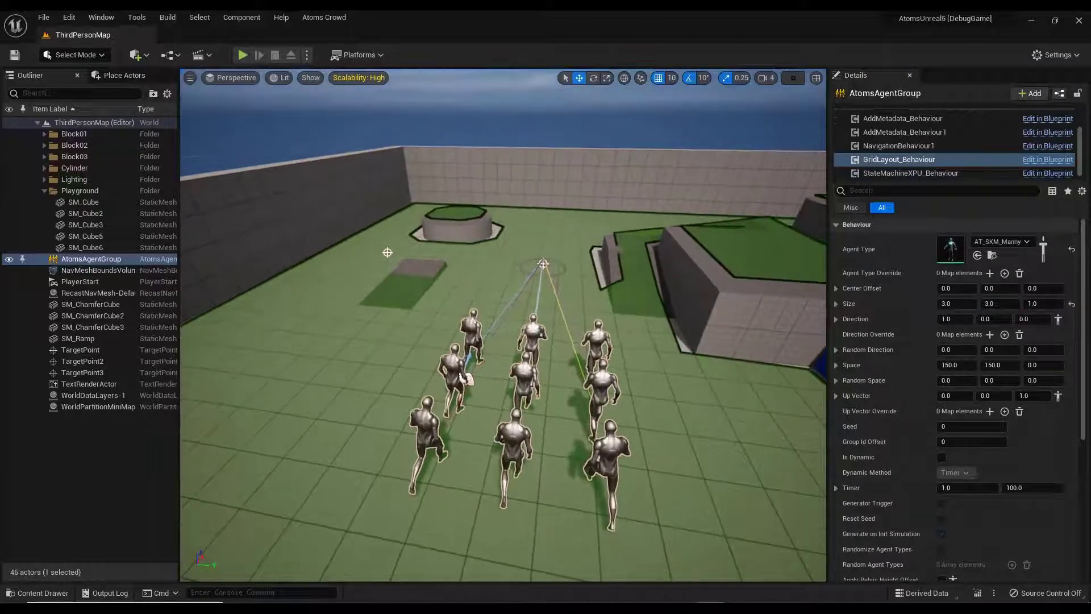
# Step: Create a Target Formation Actor from AtomsAgentGroup and resume execution past the debugger break
pyautogui.moveTo(504, 325)
pyautogui.mouseDown(button='right')
pyautogui.moveTo(490, 341)
pyautogui.moveTo(490, 310)
pyautogui.moveTo(502, 315)
pyautogui.mouseUp(button='right')
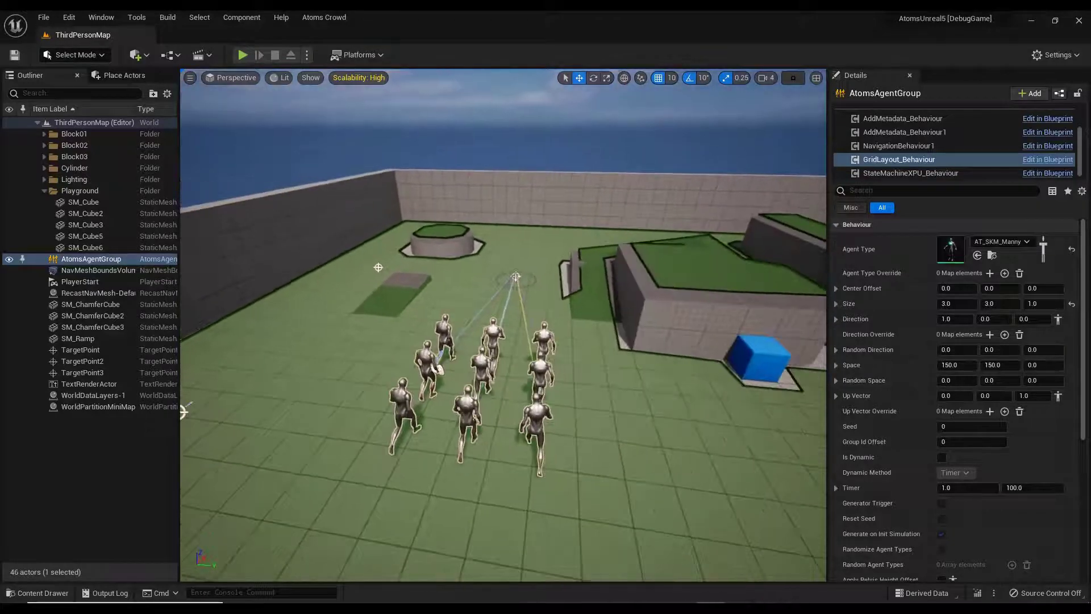
pyautogui.moveTo(504, 325); pyautogui.dragTo(510, 324, button='right')
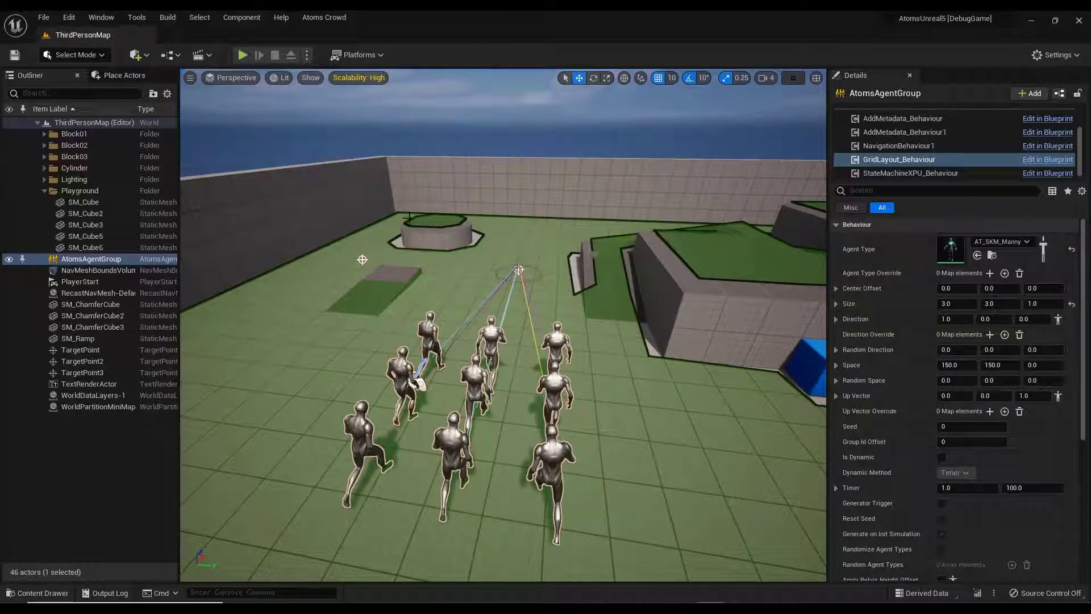
pyautogui.click(91, 248)
pyautogui.click(105, 259)
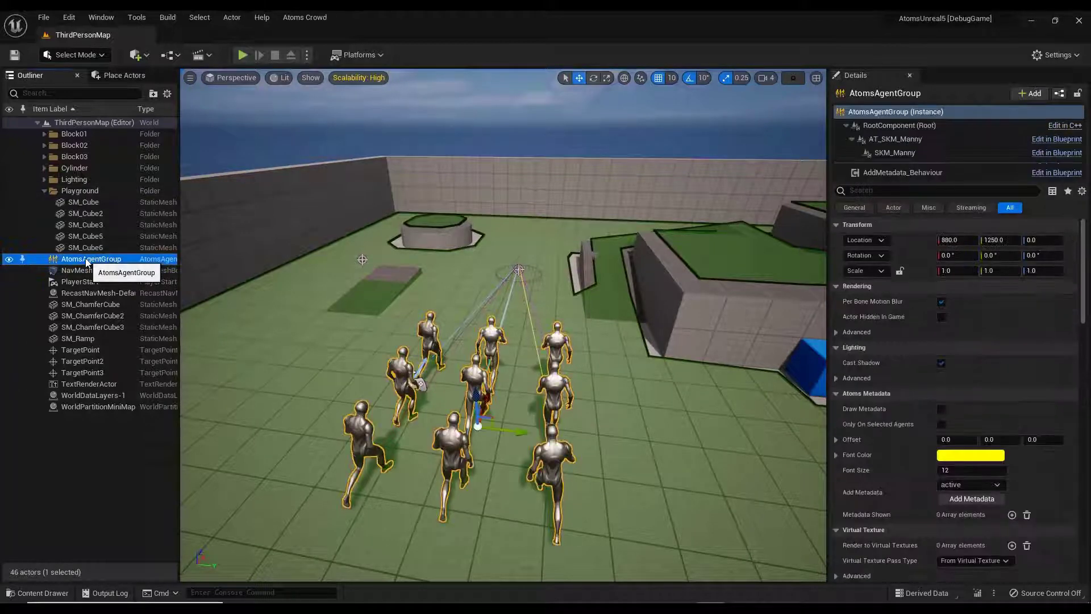
pyautogui.rightClick(106, 261)
pyautogui.moveTo(182, 506)
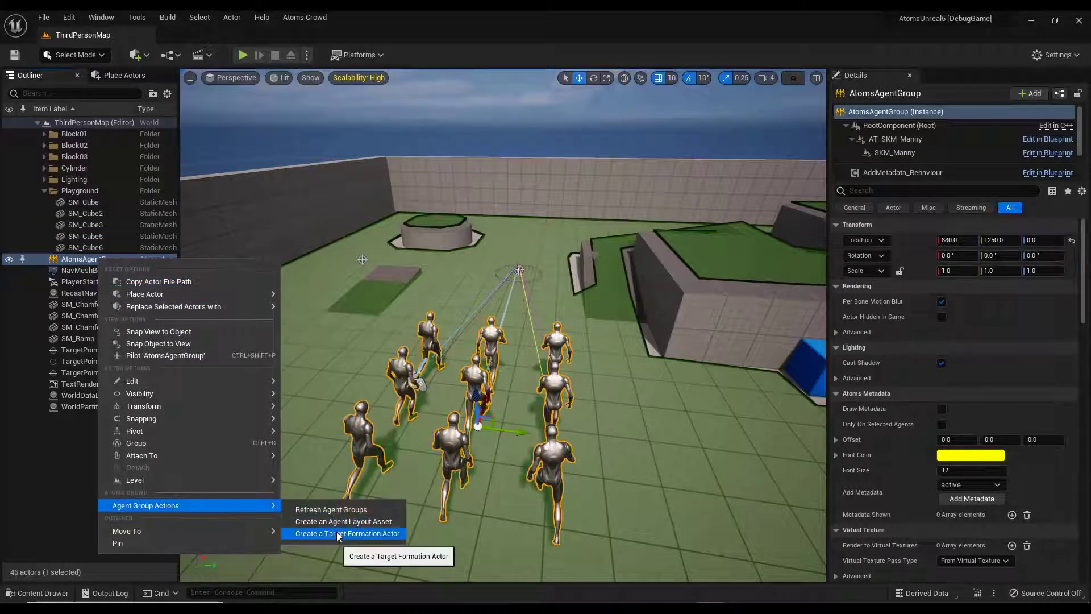
pyautogui.click(338, 535)
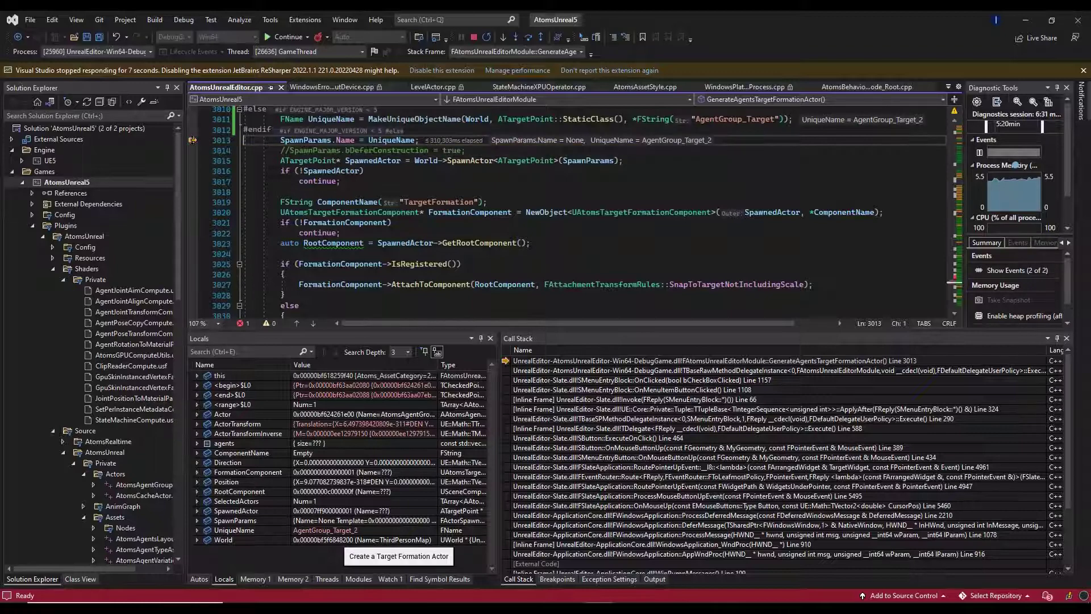
pyautogui.press('F5')
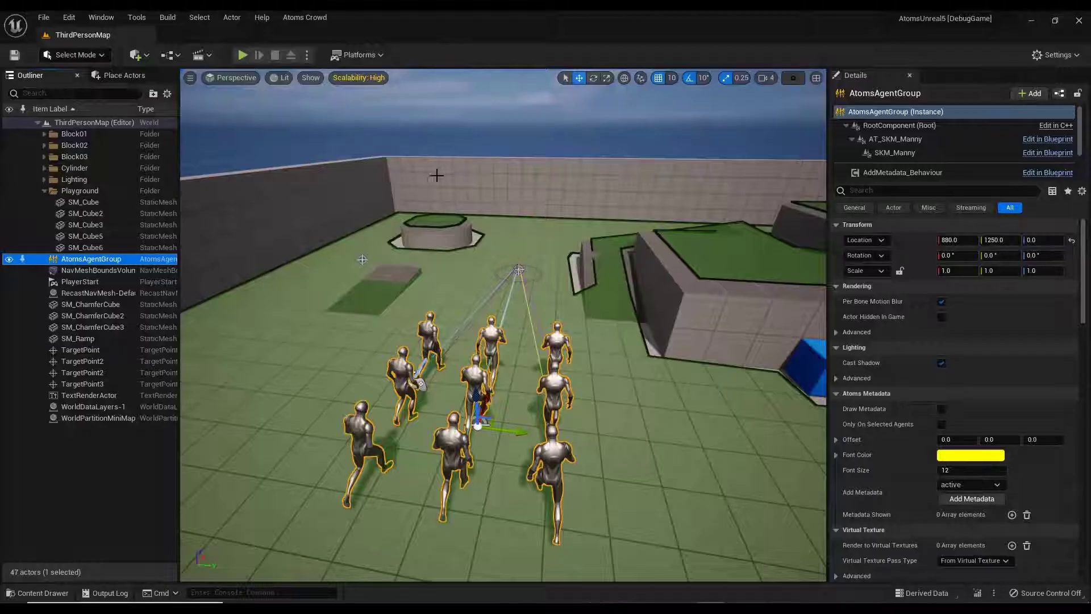
# Step: Move the TargetPoint2 that holds the TargetFormation component ahead of the agents, to about X 1640, Y 1240, Z 85
pyautogui.click(101, 385)
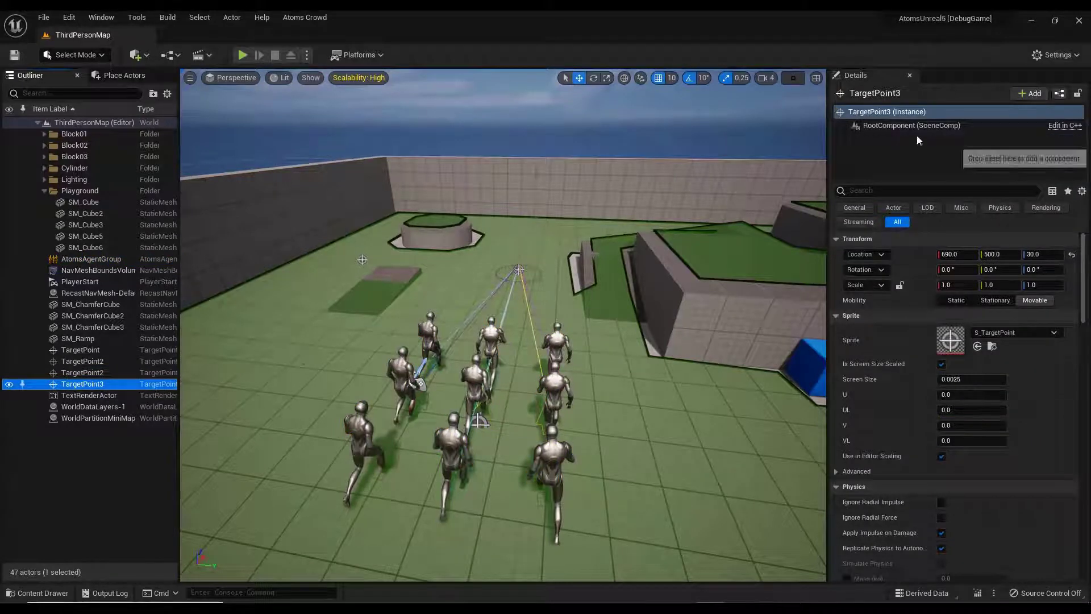
pyautogui.click(91, 372)
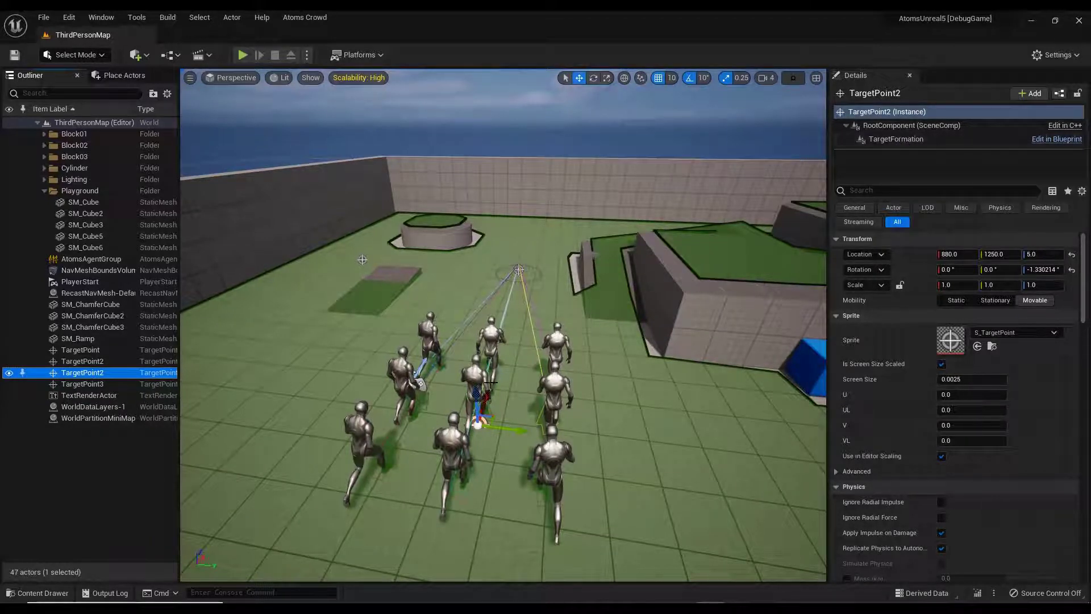
pyautogui.moveTo(479, 392); pyautogui.dragTo(484, 289)
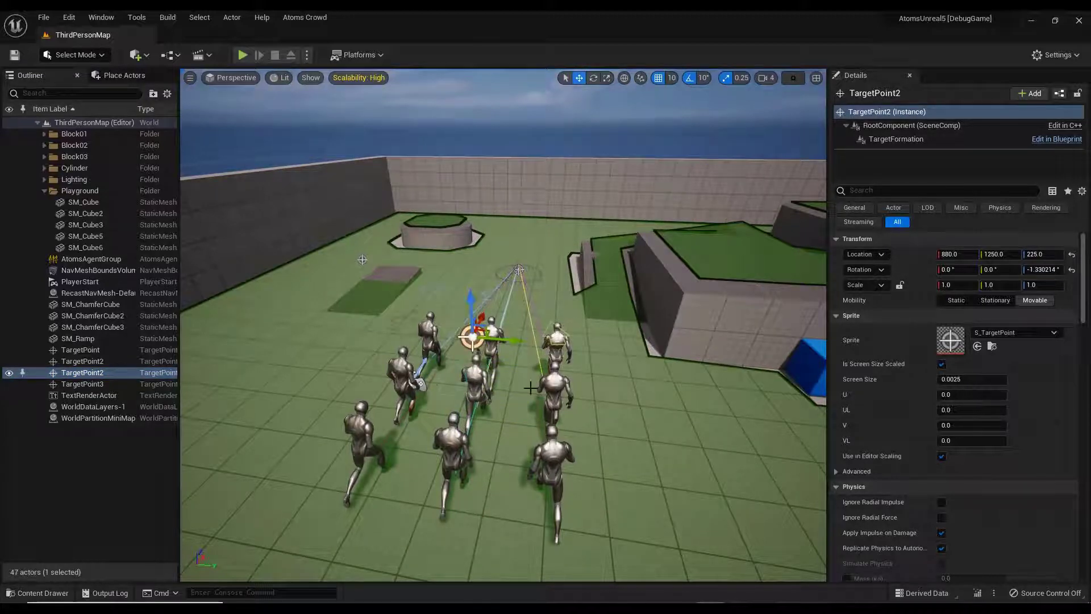
pyautogui.moveTo(416, 402); pyautogui.dragTo(318, 398, button='right')
pyautogui.scroll(-5, 343, 338)
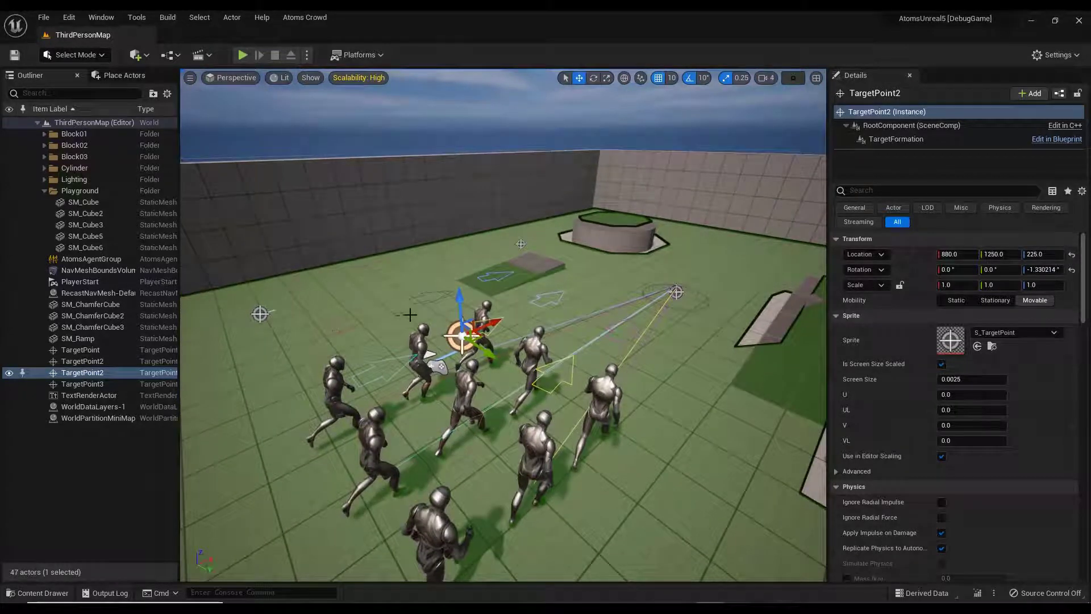
pyautogui.moveTo(465, 292); pyautogui.dragTo(678, 297)
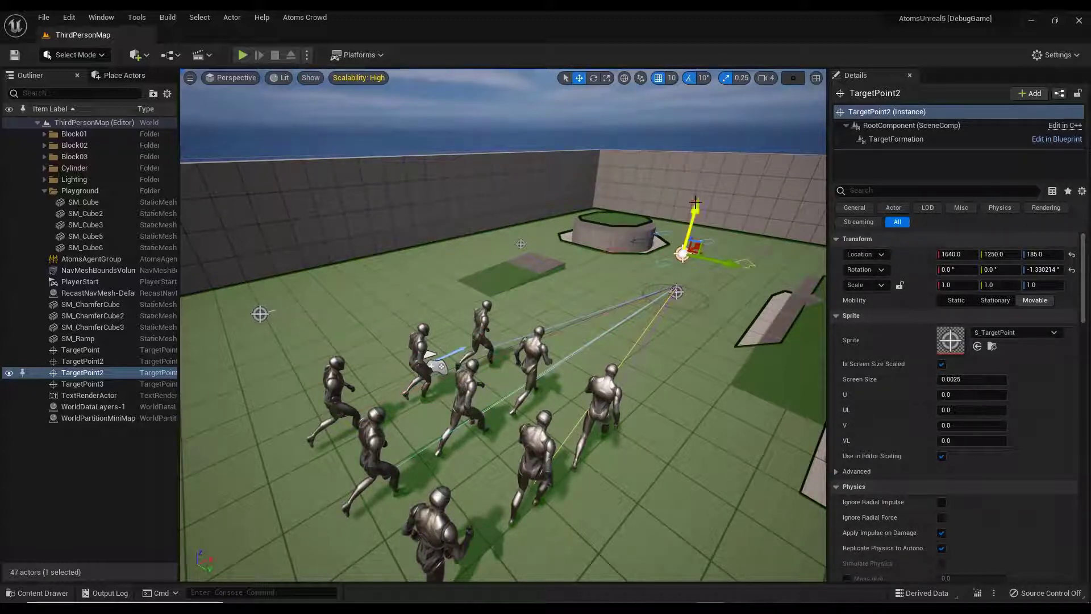
pyautogui.moveTo(695, 202); pyautogui.dragTo(696, 247)
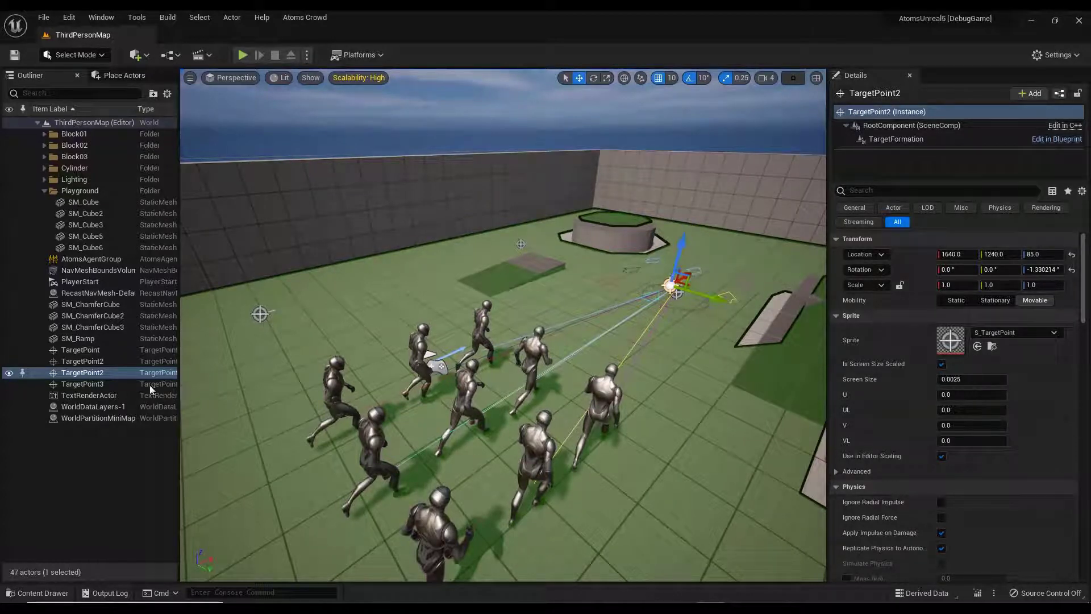
# Step: Delete the three original target points, keeping only the TargetPoint2 that holds the TargetFormation component
pyautogui.click(95, 362)
pyautogui.keyDown('ctrl'); pyautogui.click(95, 351); pyautogui.keyUp('ctrl')
pyautogui.keyDown('ctrl'); pyautogui.click(104, 385); pyautogui.keyUp('ctrl')
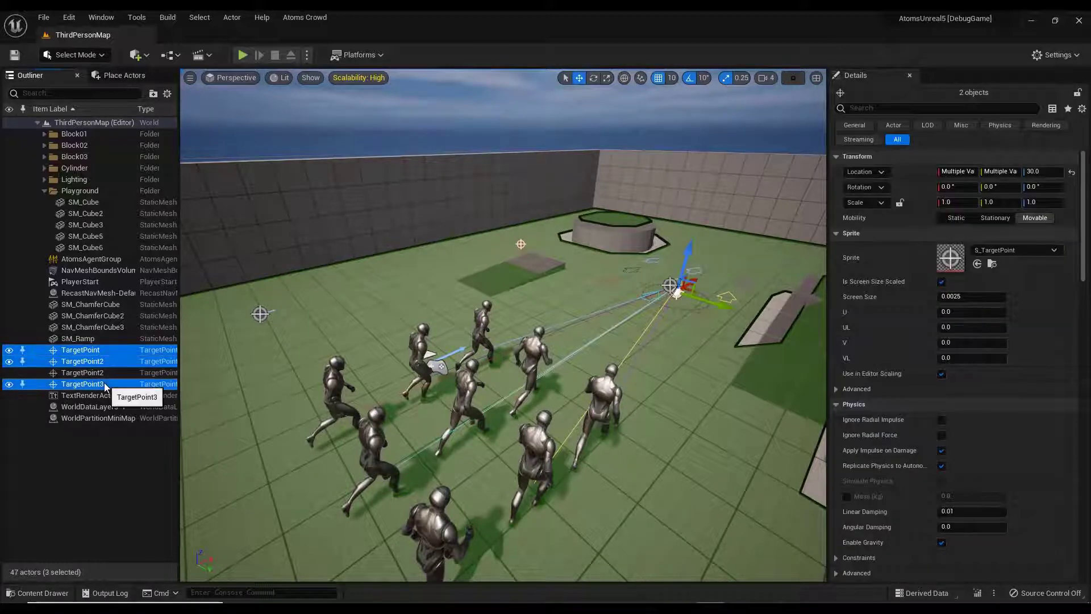
pyautogui.press('Delete')
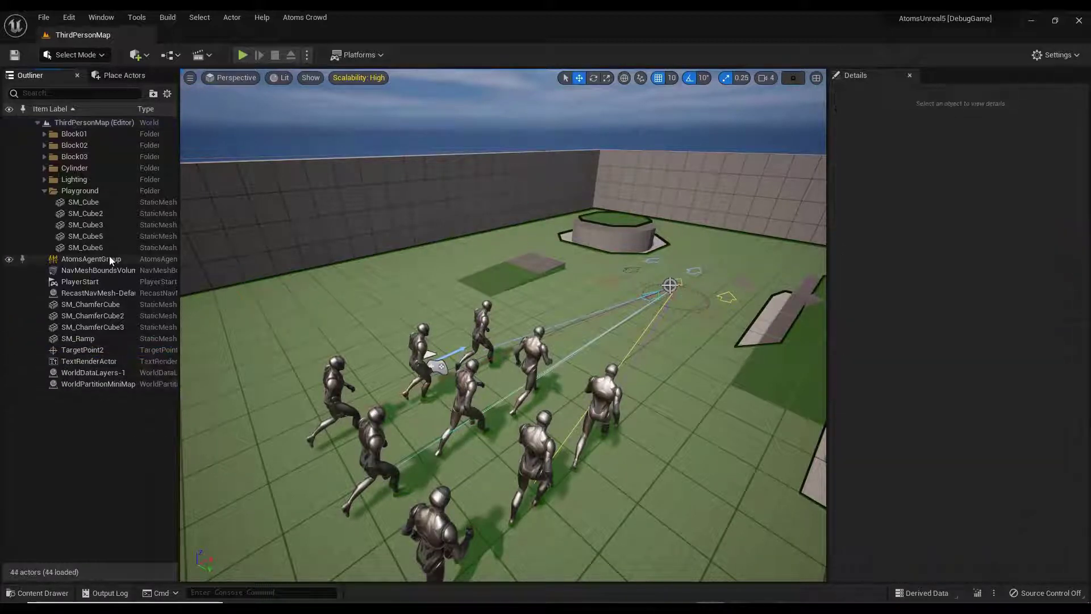
# Step: Set NavigationBehaviour1 of AtomsAgentGroup to Target Actor mode with TargetPoint2 as its Target Actor
pyautogui.click(108, 259)
pyautogui.scroll(-2, 904, 148)
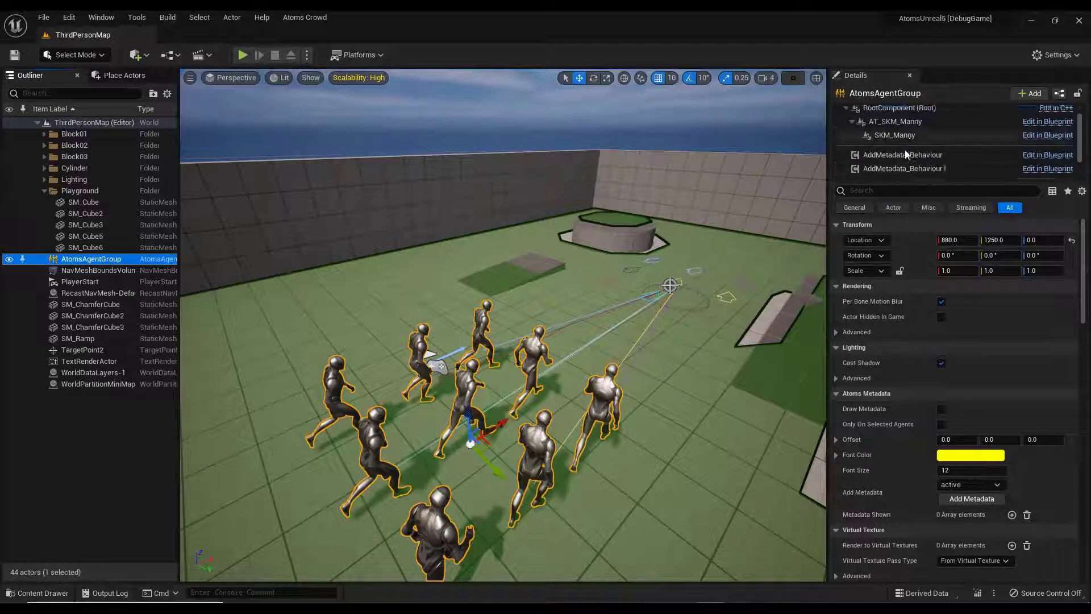
pyautogui.scroll(-1, 922, 160)
pyautogui.click(907, 145)
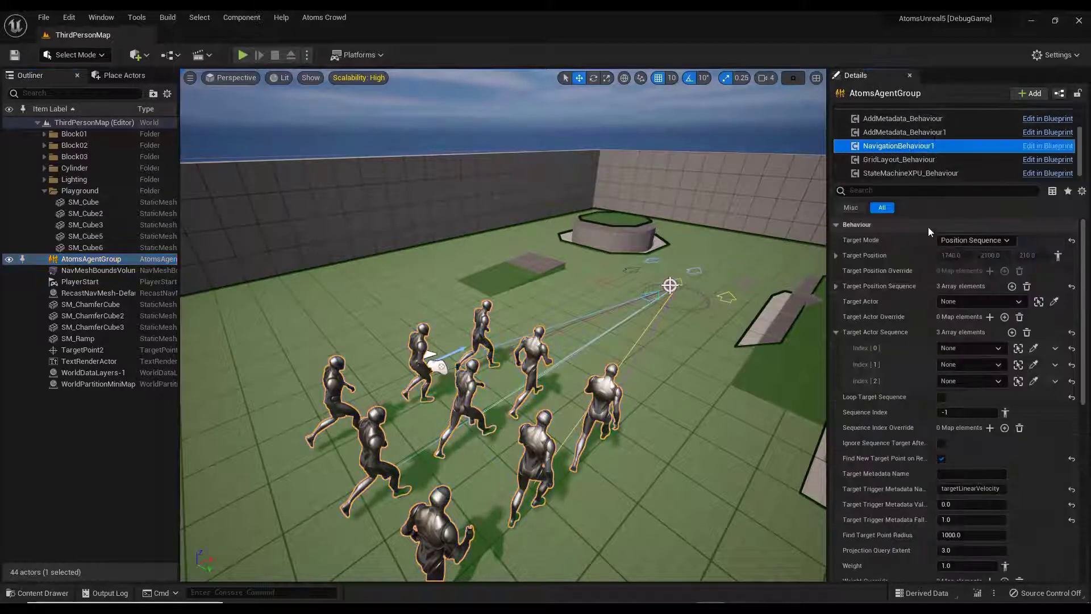
pyautogui.click(1001, 239)
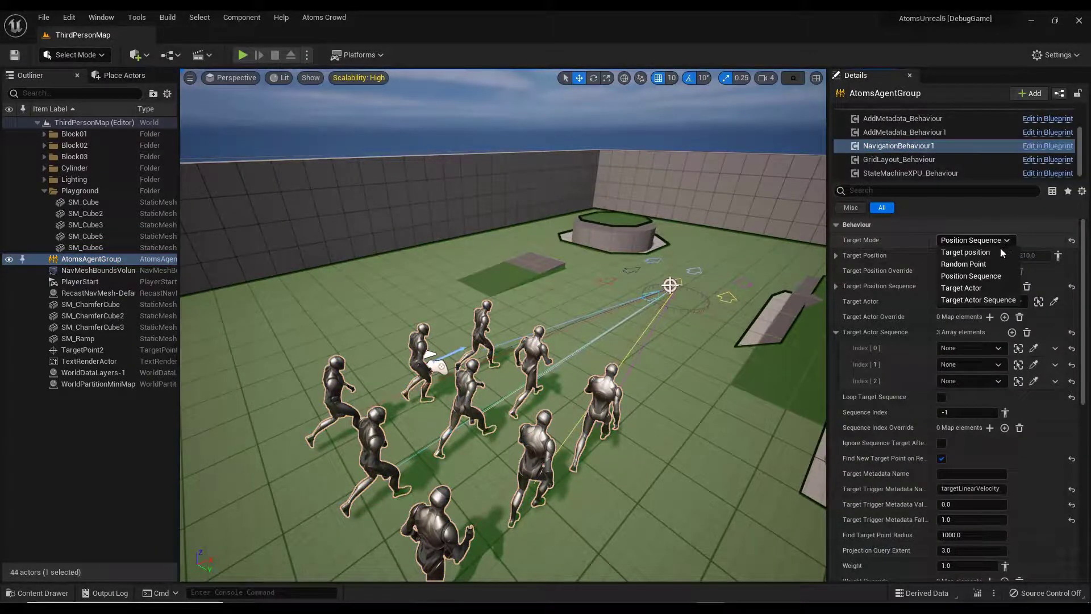
pyautogui.click(974, 287)
pyautogui.click(1019, 302)
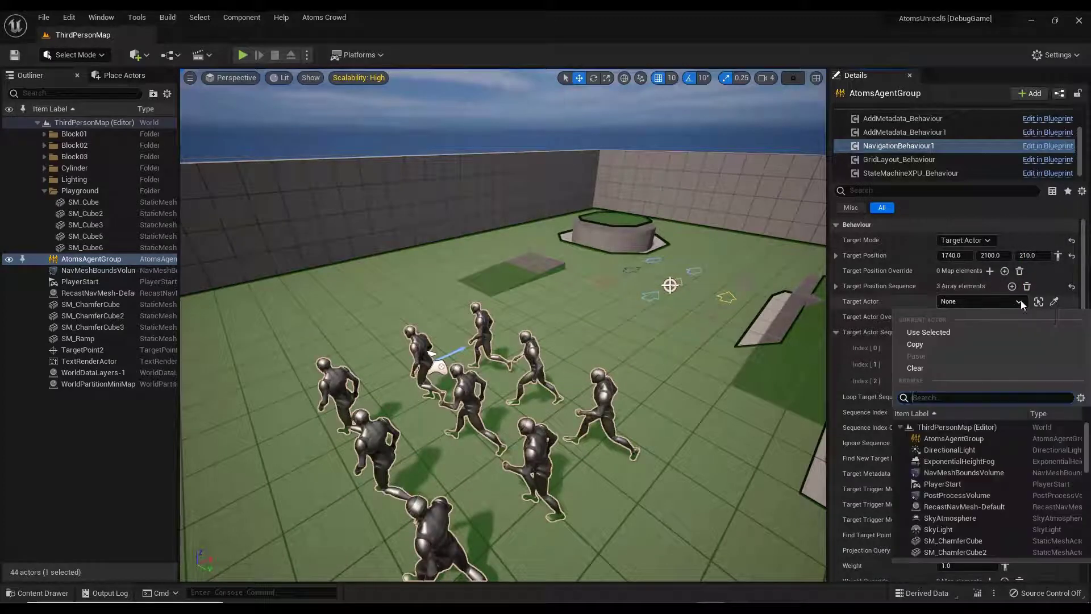
pyautogui.scroll(-10, 990, 486)
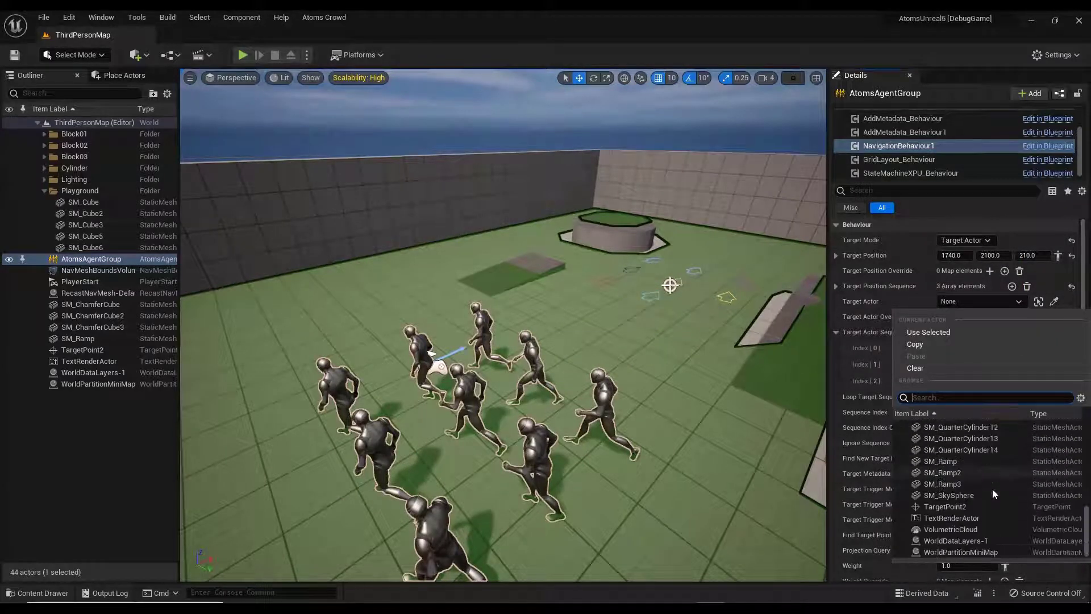
pyautogui.click(957, 507)
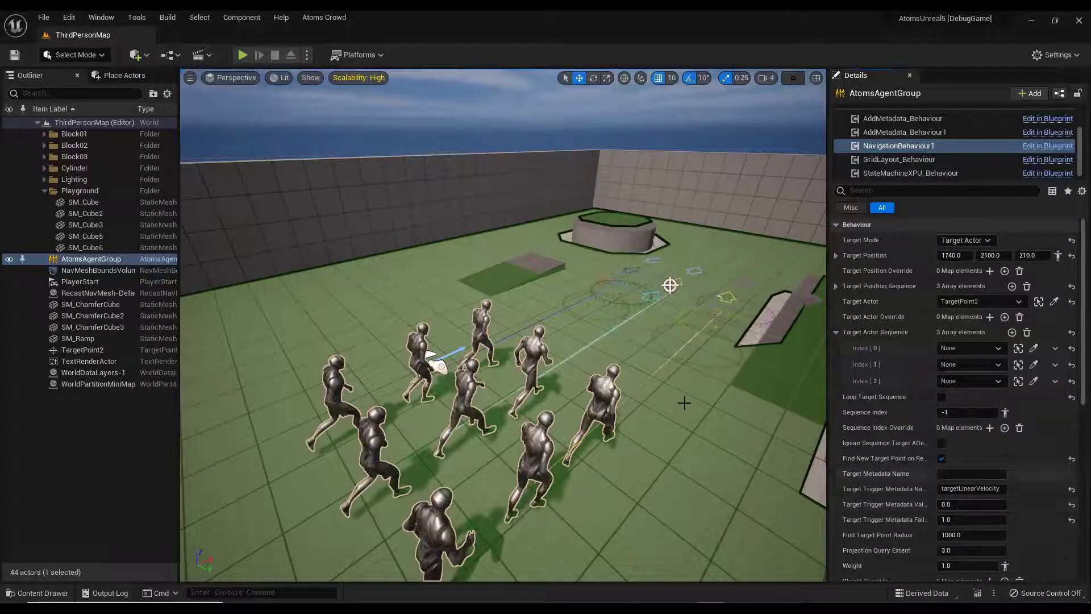
# Step: Play the level to test the agents moving to the target formation, then stop the simulation
pyautogui.moveTo(636, 399); pyautogui.dragTo(616, 451, button='right')
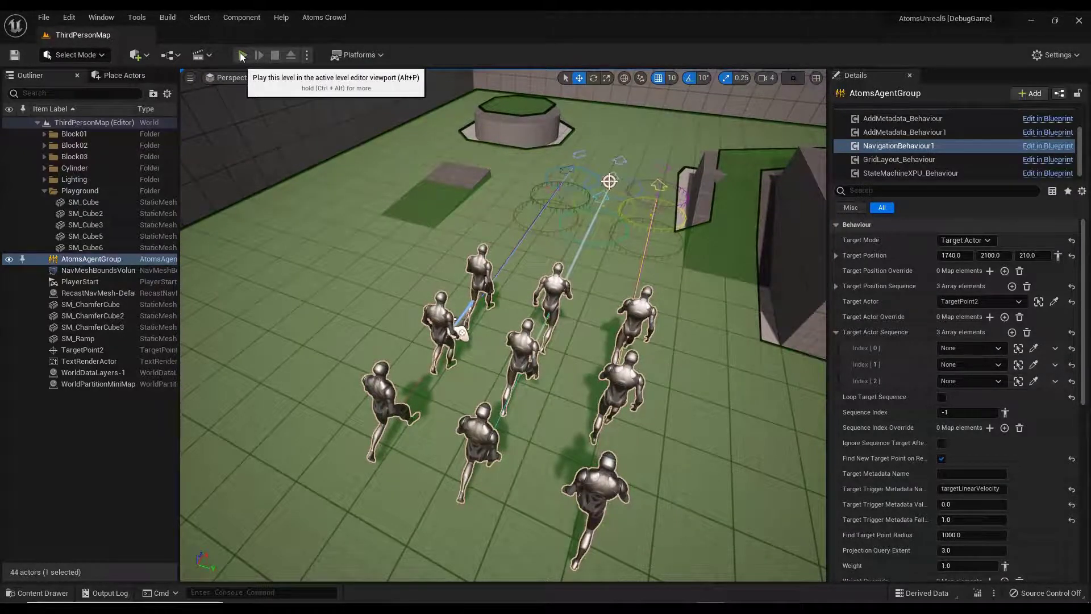
pyautogui.click(241, 56)
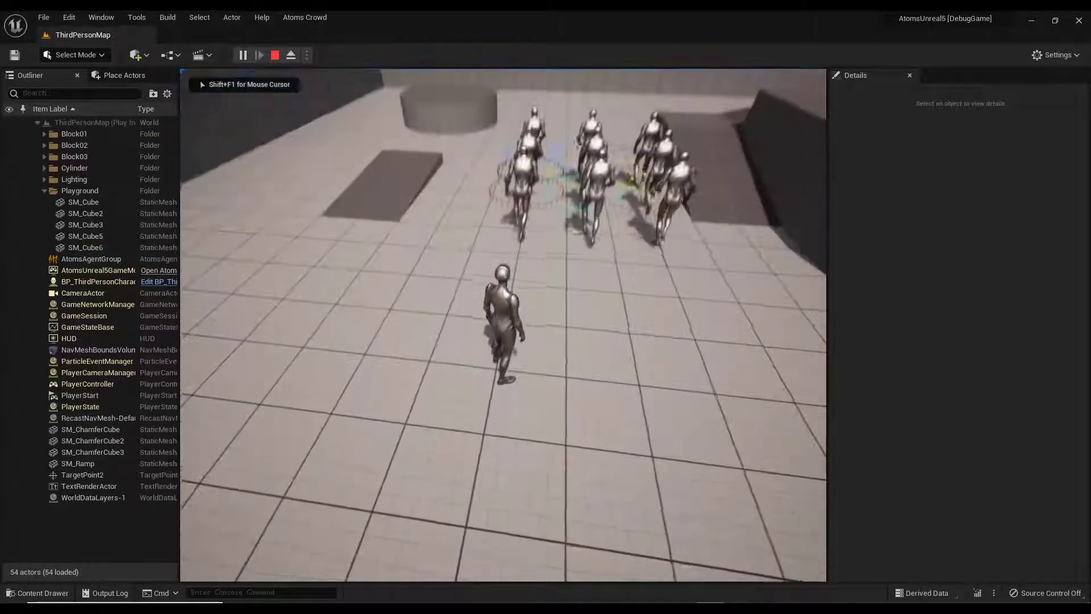
pyautogui.press('w')
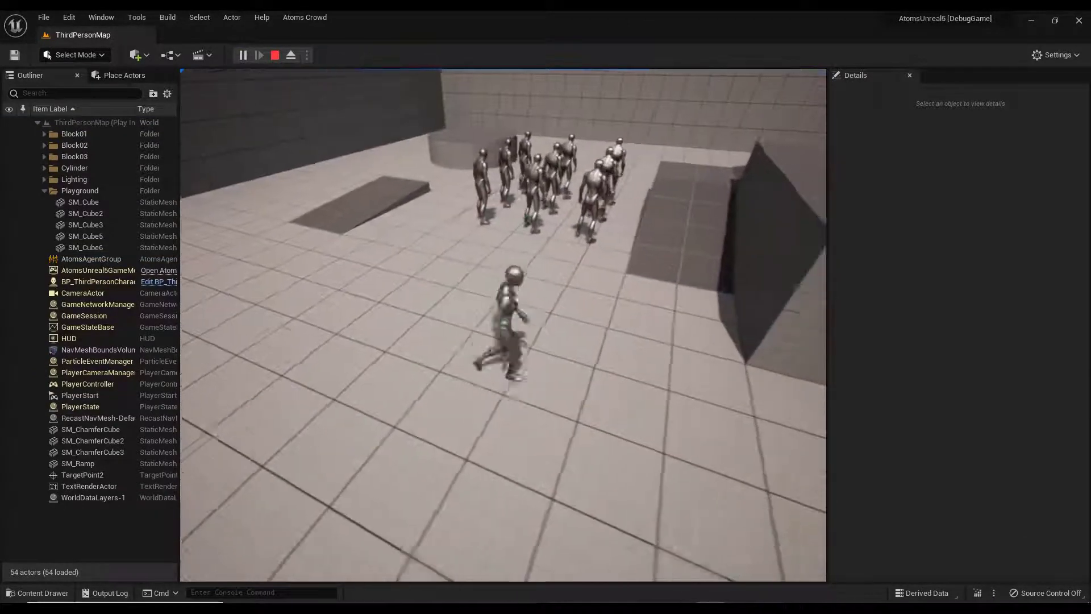
pyautogui.press('Escape')
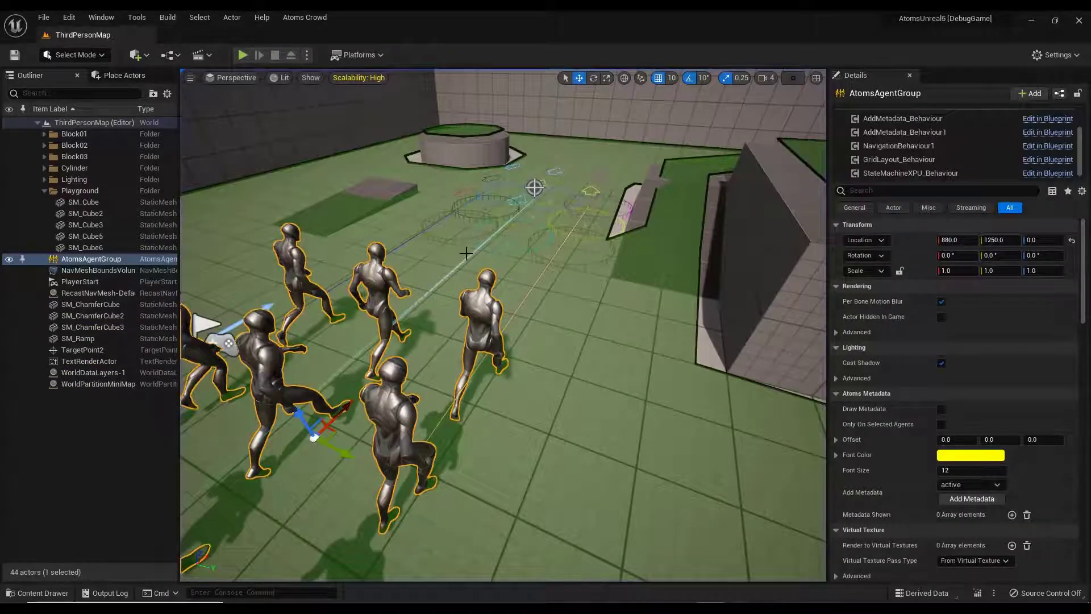
# Step: Rotate TargetPoint2 to about -31.33° around Z and shift it along Y to about 1180
pyautogui.click(118, 349)
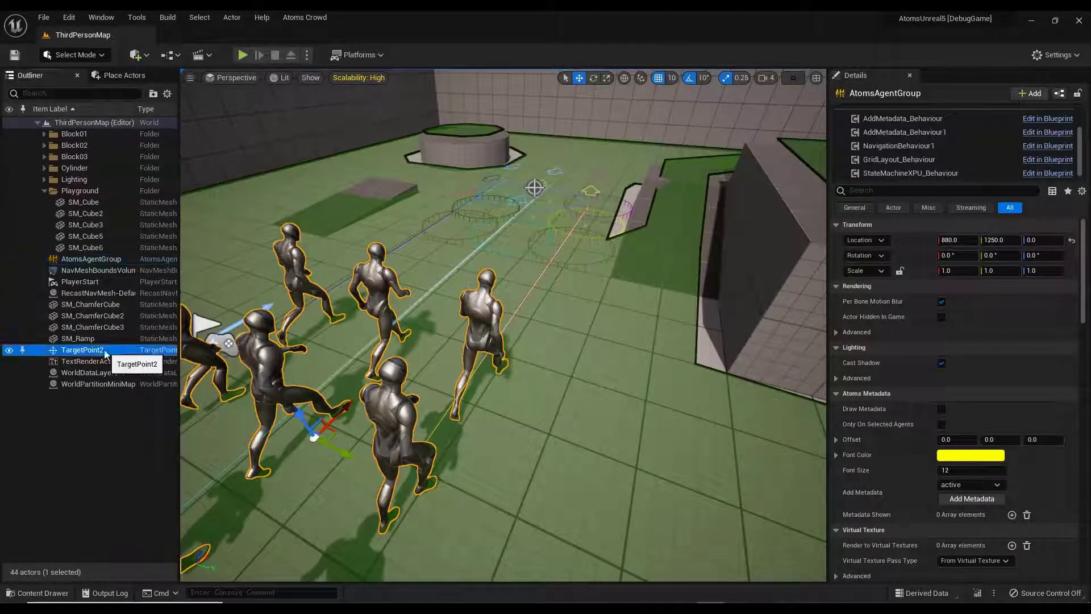
pyautogui.press('e')
pyautogui.moveTo(524, 210); pyautogui.dragTo(513, 293)
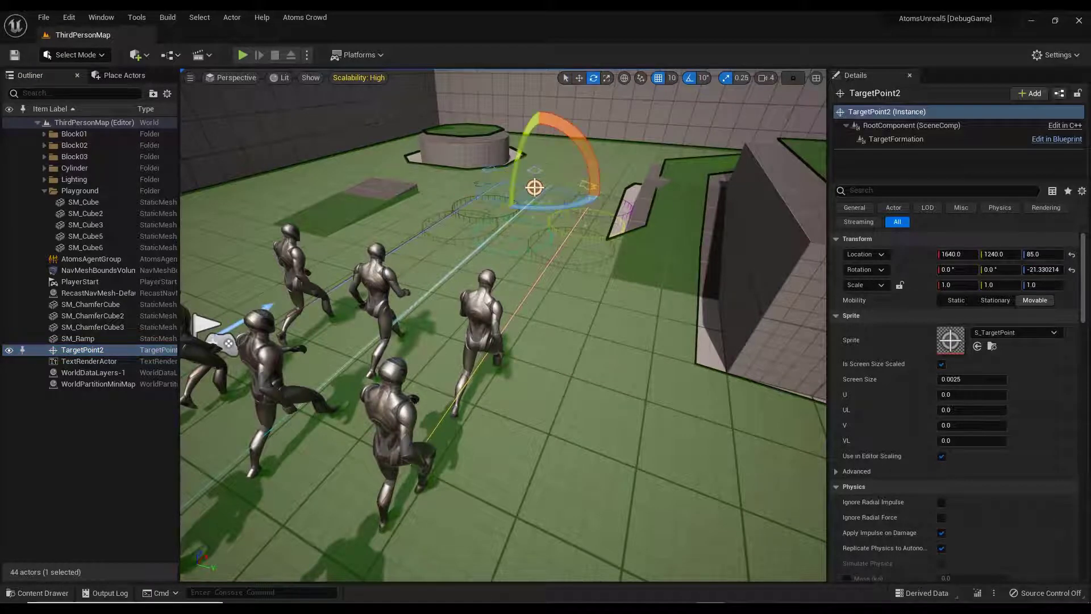
pyautogui.press('s')
pyautogui.moveTo(550, 298)
pyautogui.mouseDown(button='right')
pyautogui.moveTo(550, 264)
pyautogui.moveTo(550, 298)
pyautogui.mouseUp(button='right')
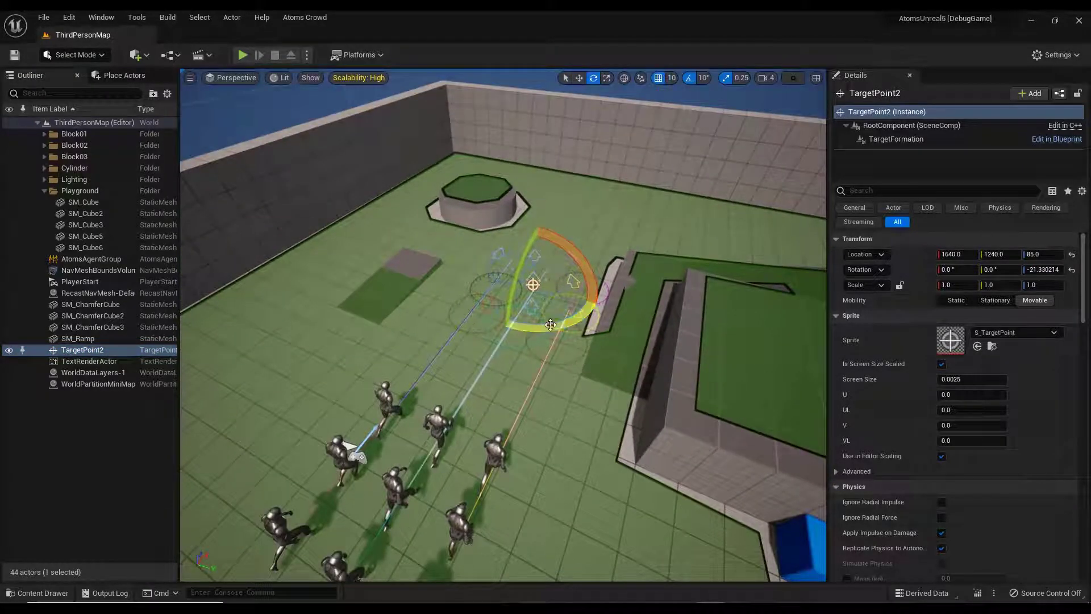
pyautogui.moveTo(550, 325); pyautogui.dragTo(550, 324)
pyautogui.press('w')
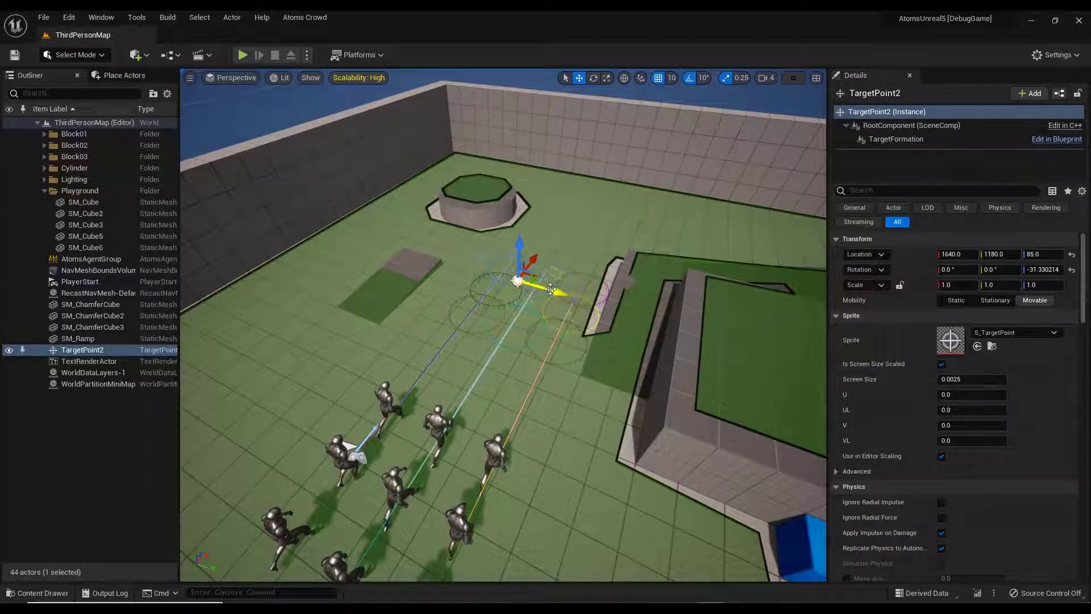
# Step: Play the level again to test the agents with the rotated formation, then stop it
pyautogui.click(243, 55)
pyautogui.click(499, 332)
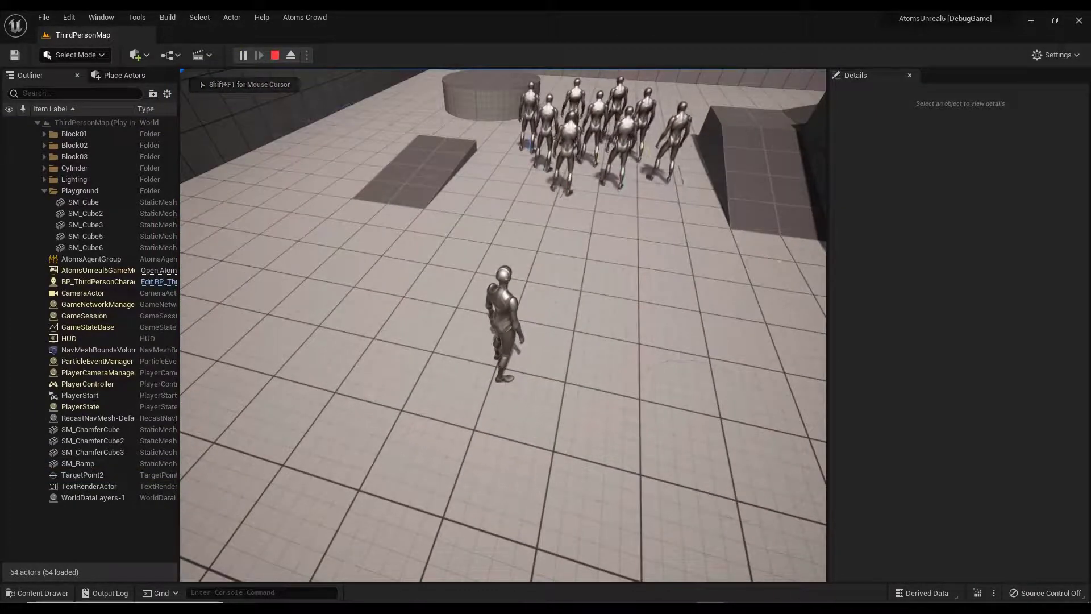
pyautogui.press('Escape')
# Step: Examine the TargetFormation component of TargetPoint2, expanding its advanced Formation settings and the Agents map
pyautogui.moveTo(614, 286); pyautogui.dragTo(639, 324, button='right')
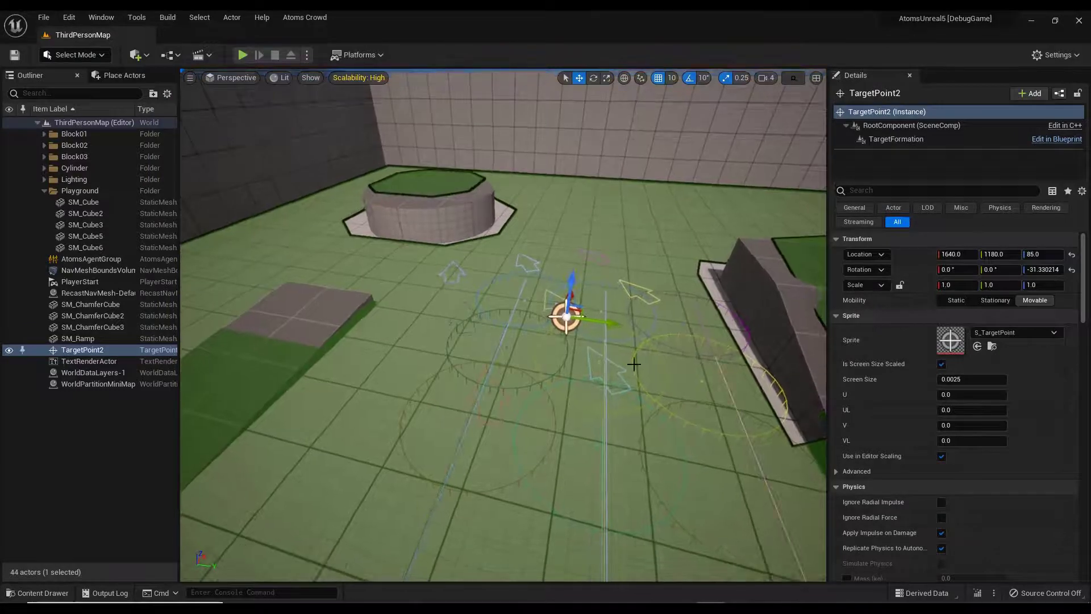
pyautogui.moveTo(611, 386); pyautogui.dragTo(614, 421, button='right')
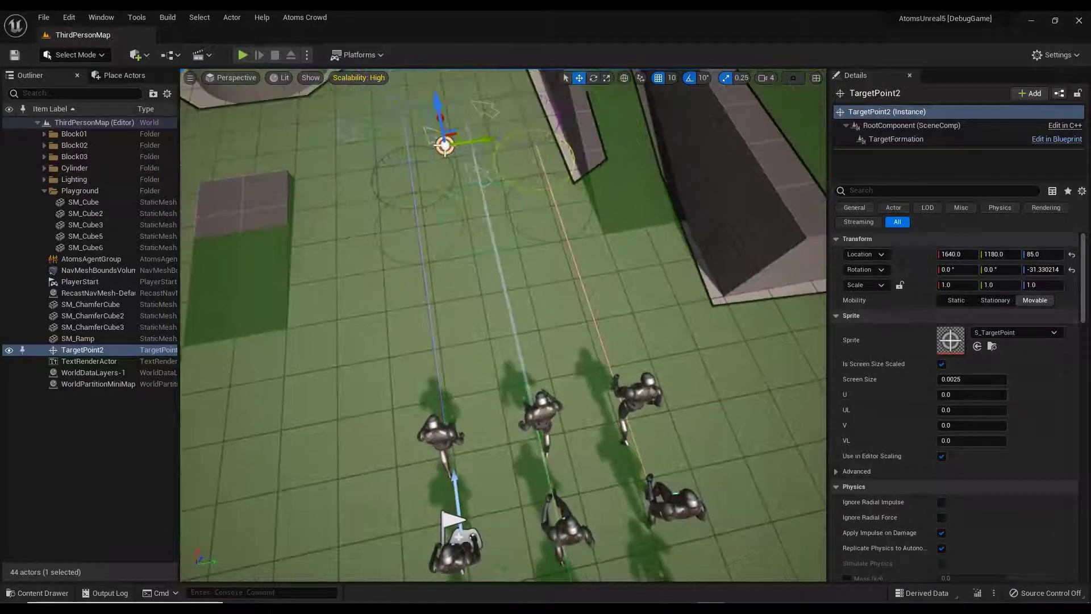
pyautogui.moveTo(516, 256); pyautogui.dragTo(484, 184, button='right')
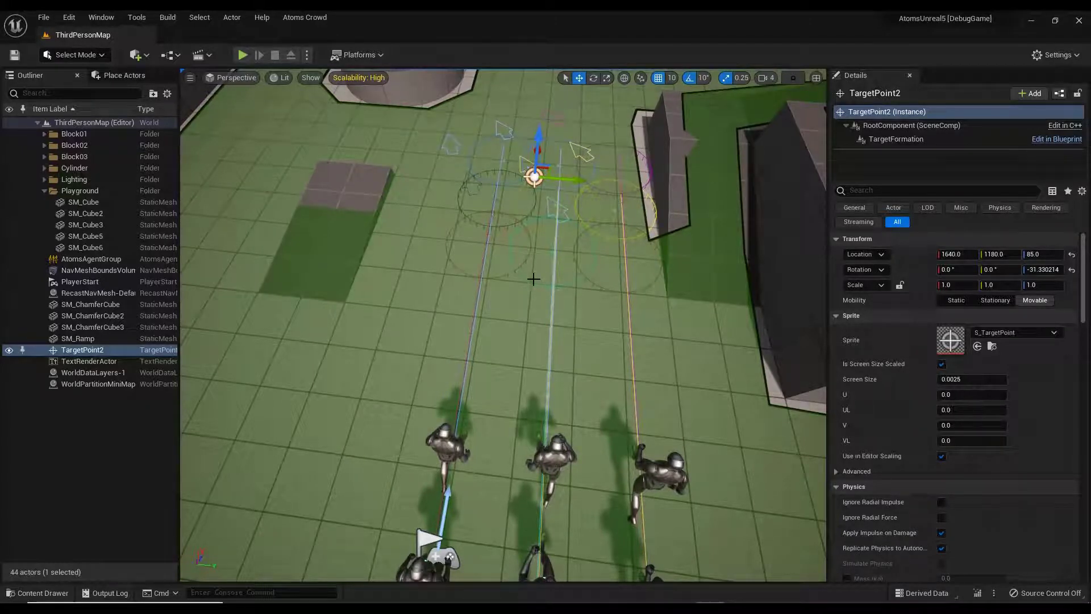
pyautogui.moveTo(534, 279); pyautogui.dragTo(529, 211, button='right')
pyautogui.click(896, 139)
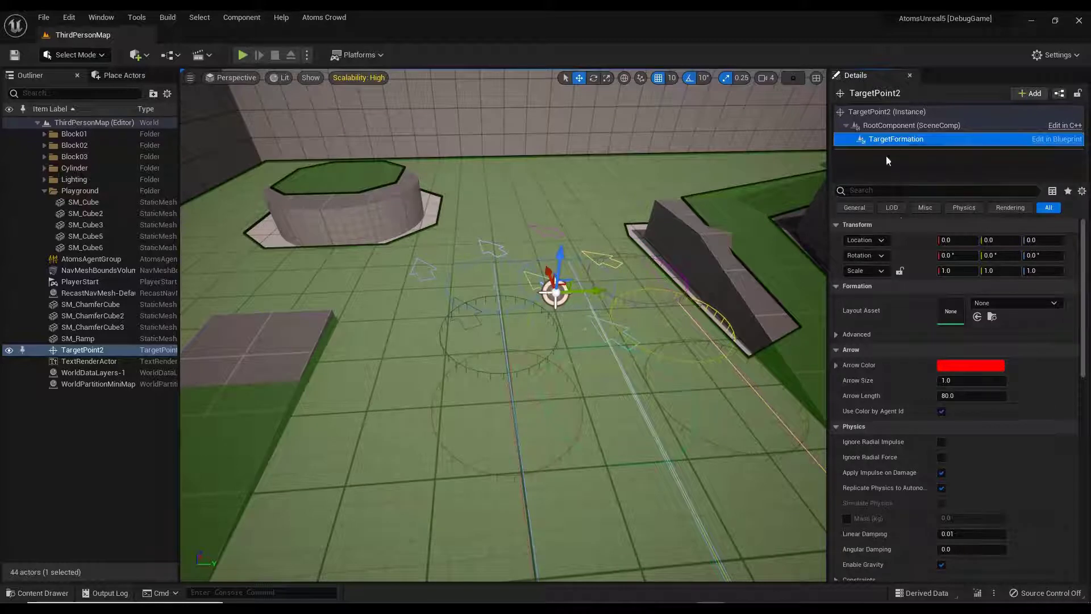
pyautogui.click(836, 334)
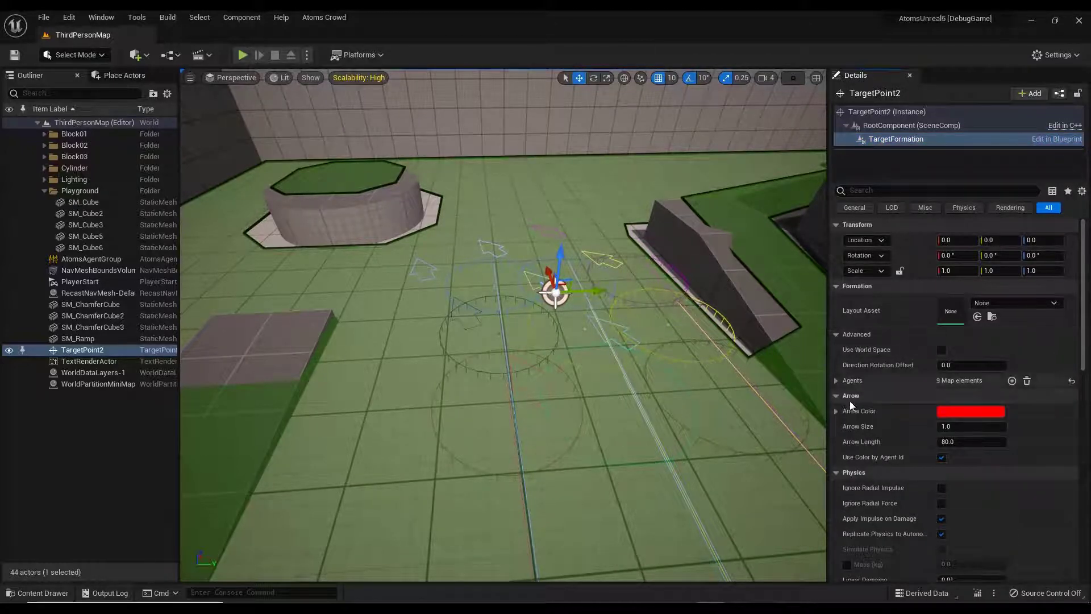
pyautogui.click(836, 380)
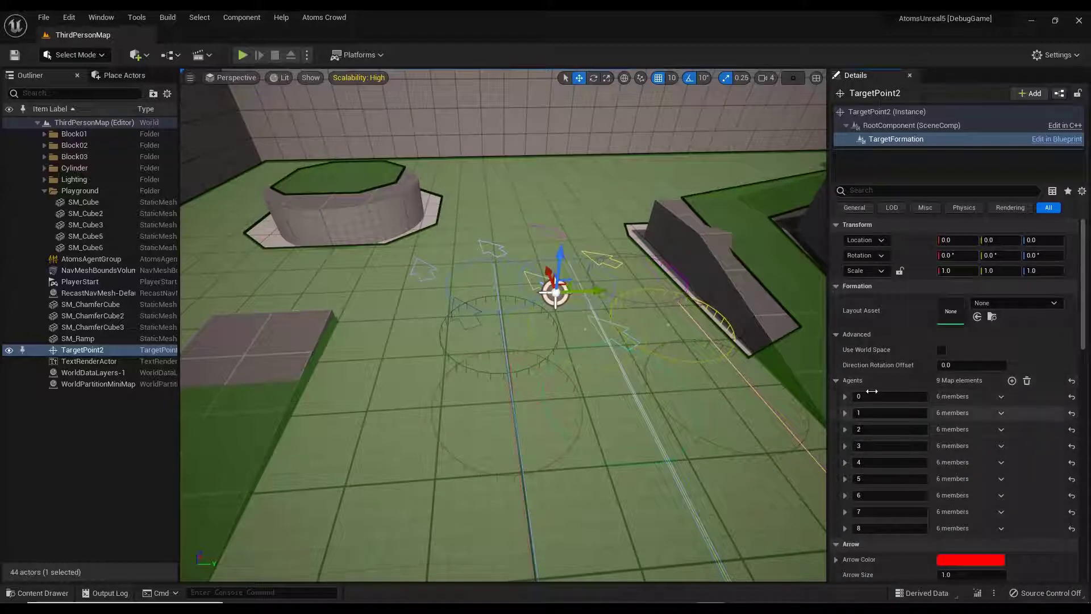
# Step: Set the direction of agent 0 in TargetPoint2's target formation to X 0.0, Y 1.0
pyautogui.click(845, 396)
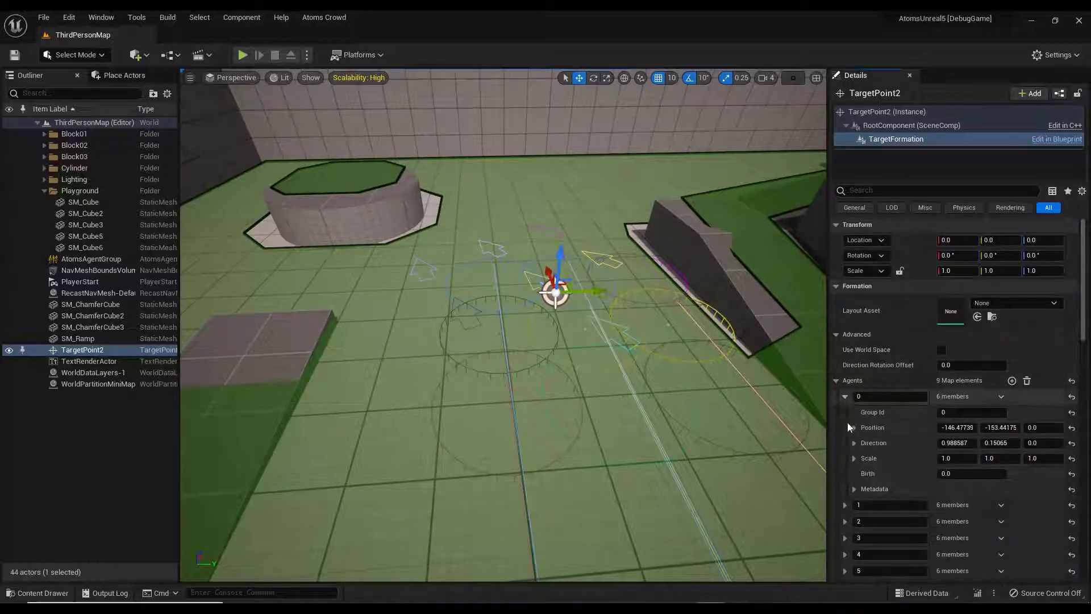
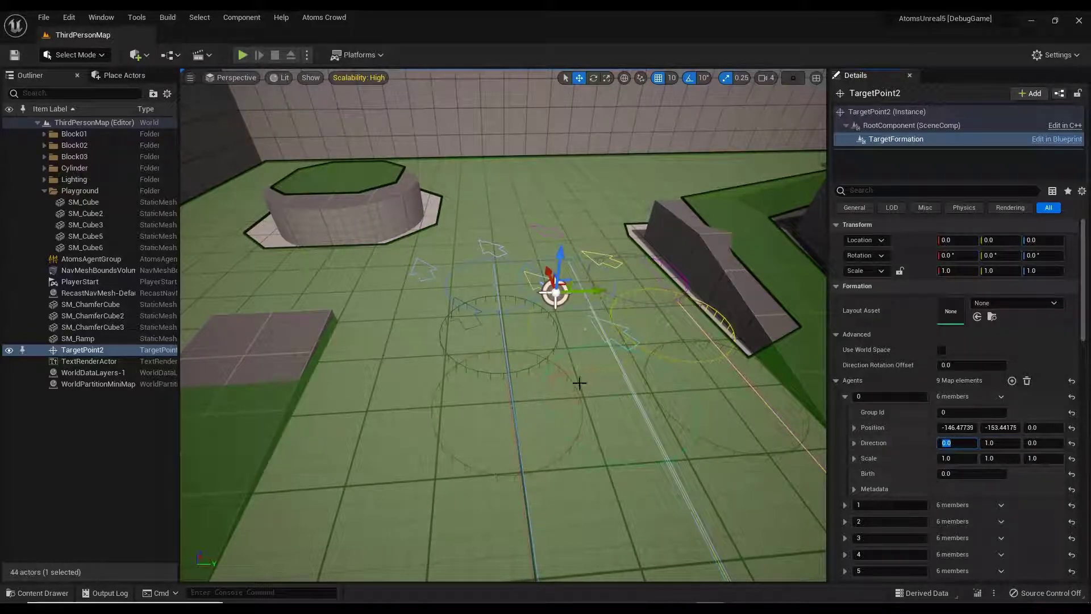
pyautogui.scroll(-5, 579, 382)
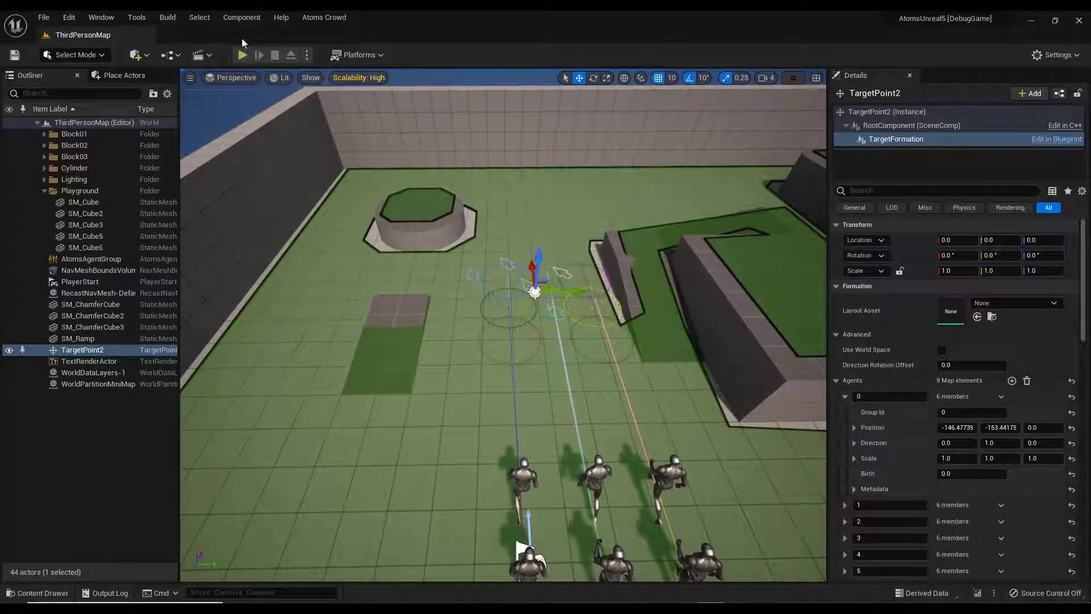
# Step: Play the level to test the changed agent direction, running the player character towards the agents, then stop the simulation
pyautogui.click(242, 55)
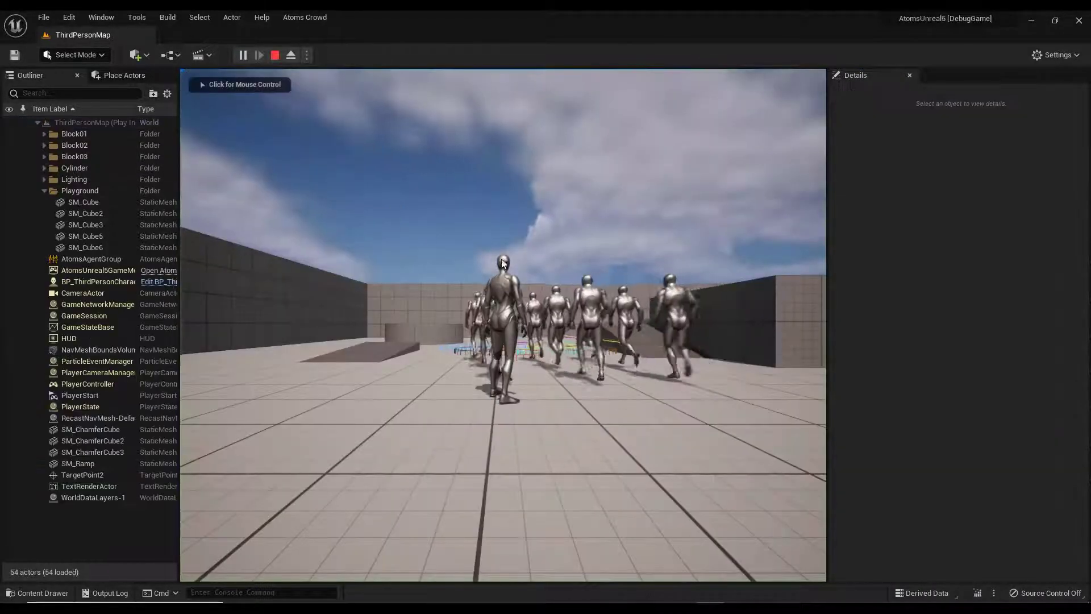
pyautogui.click(503, 262)
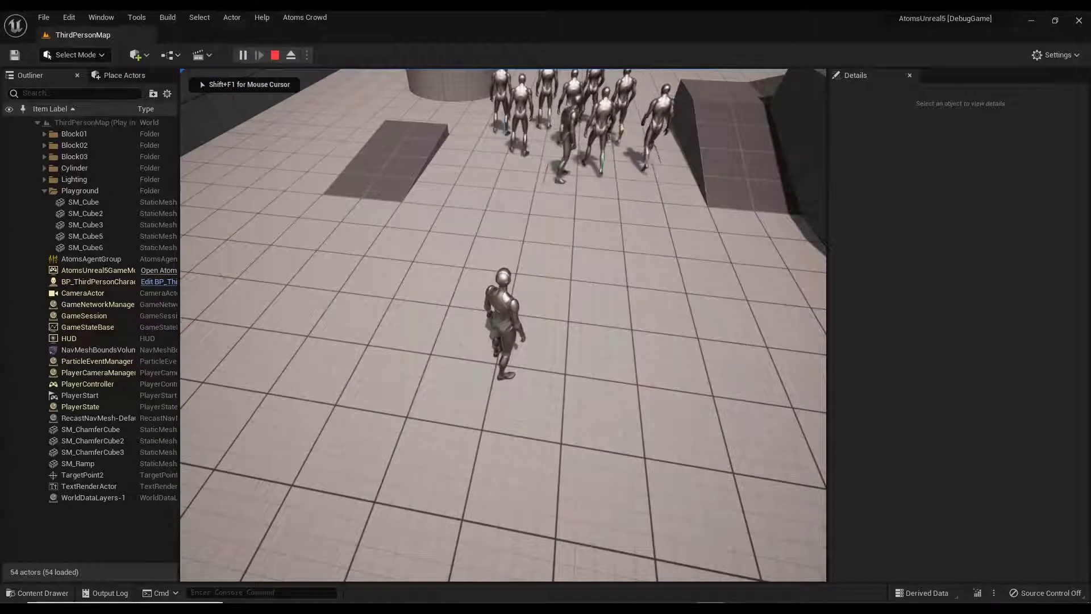
pyautogui.press('w')
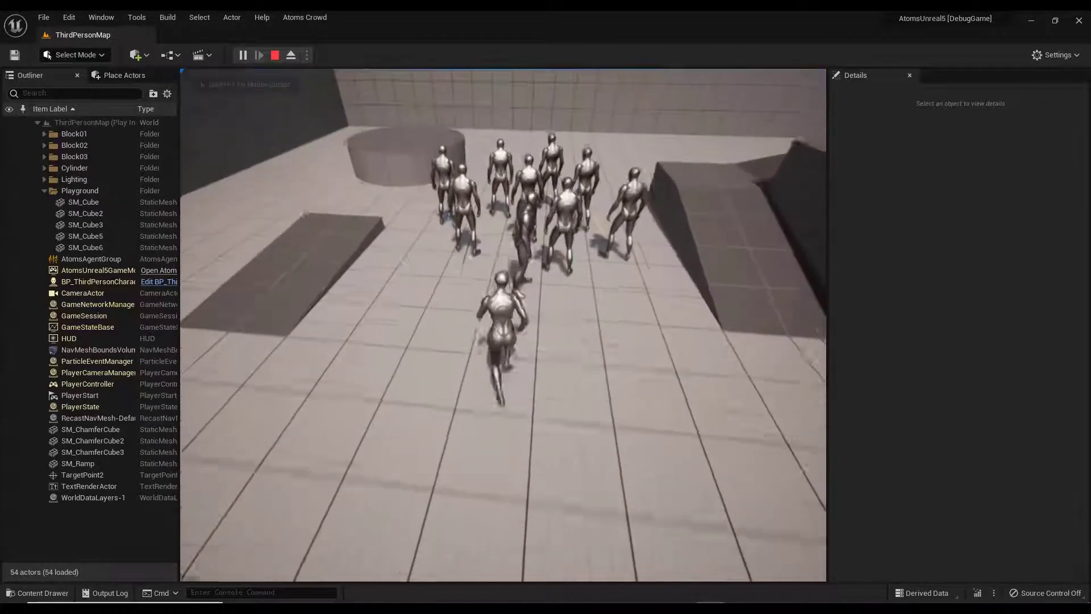
pyautogui.press('w')
pyautogui.press('s')
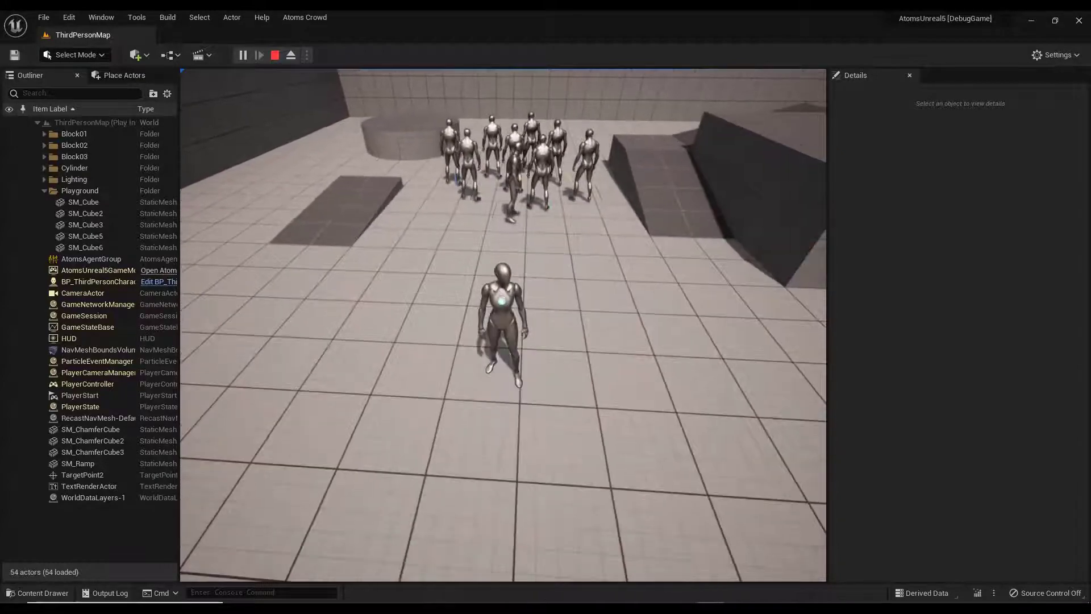
pyautogui.press('Escape')
# Step: Select the AT_SKM_Manny component of AtomsAgentGroup and locate its agent type asset in the content browser
pyautogui.moveTo(505, 289); pyautogui.dragTo(473, 296, button='right')
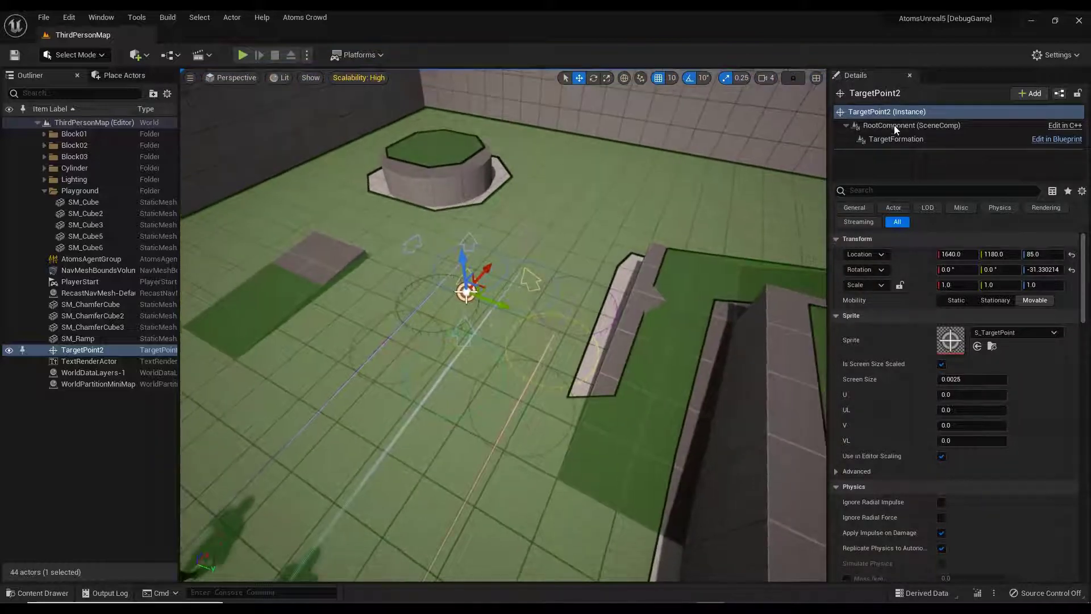
pyautogui.moveTo(447, 356)
pyautogui.mouseDown(button='right')
pyautogui.moveTo(437, 353)
pyautogui.moveTo(451, 357)
pyautogui.mouseUp(button='right')
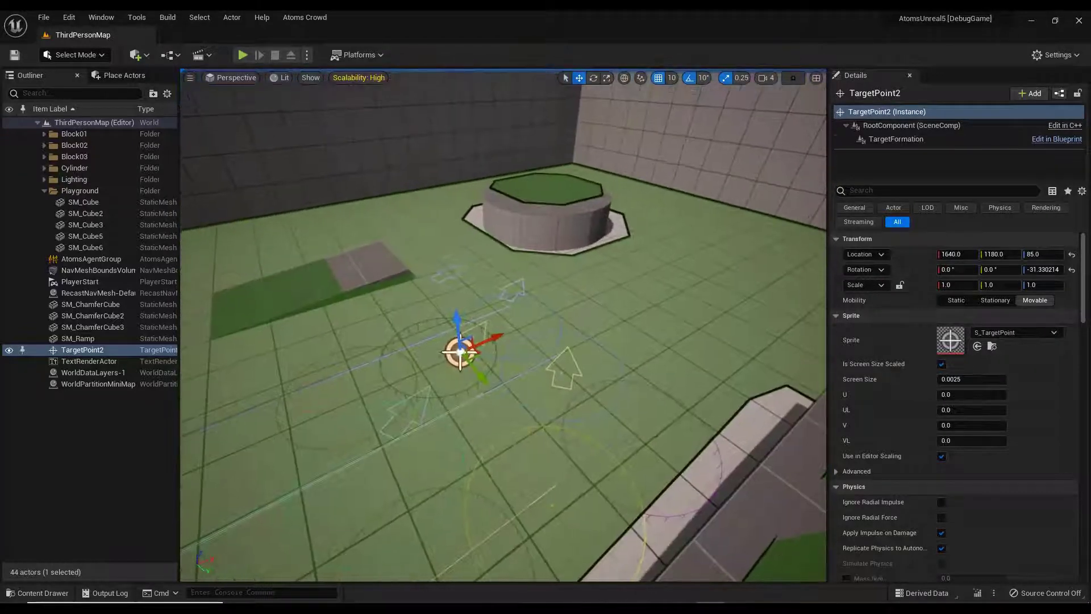
pyautogui.click(89, 341)
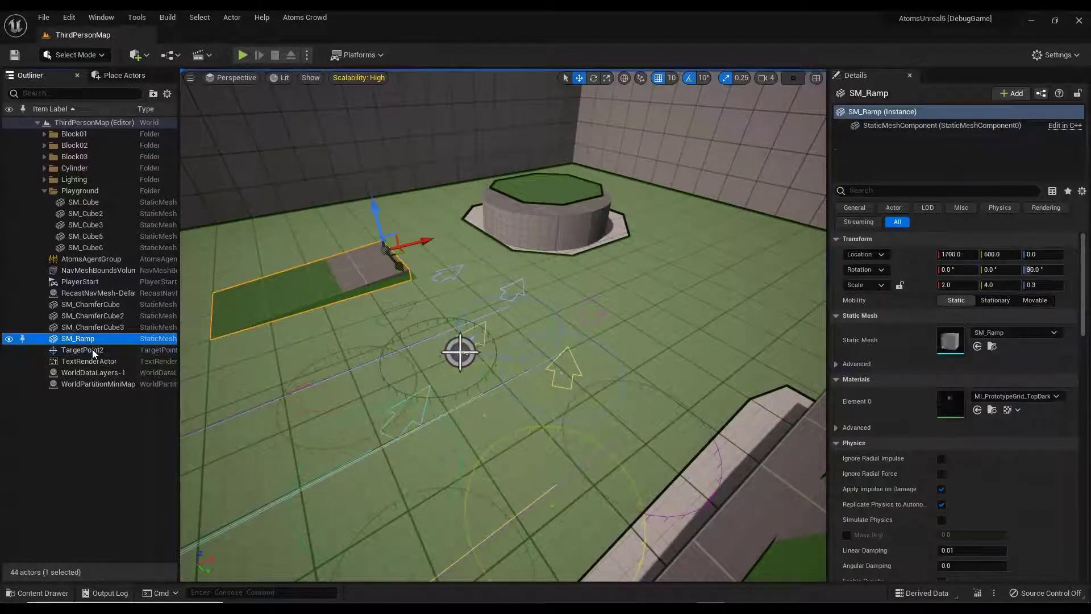
pyautogui.click(92, 349)
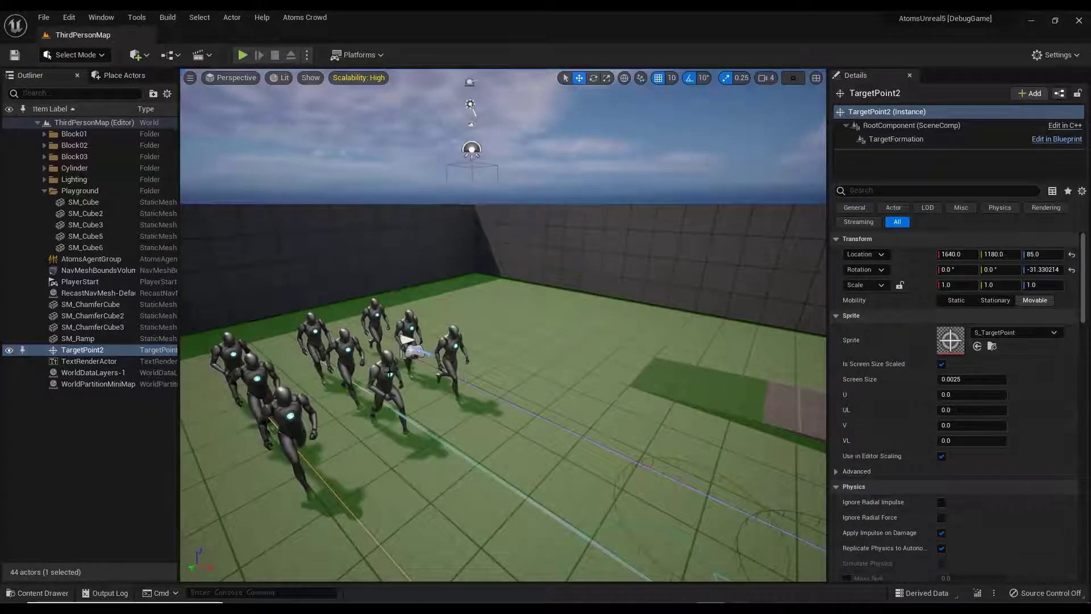
pyautogui.click(407, 341)
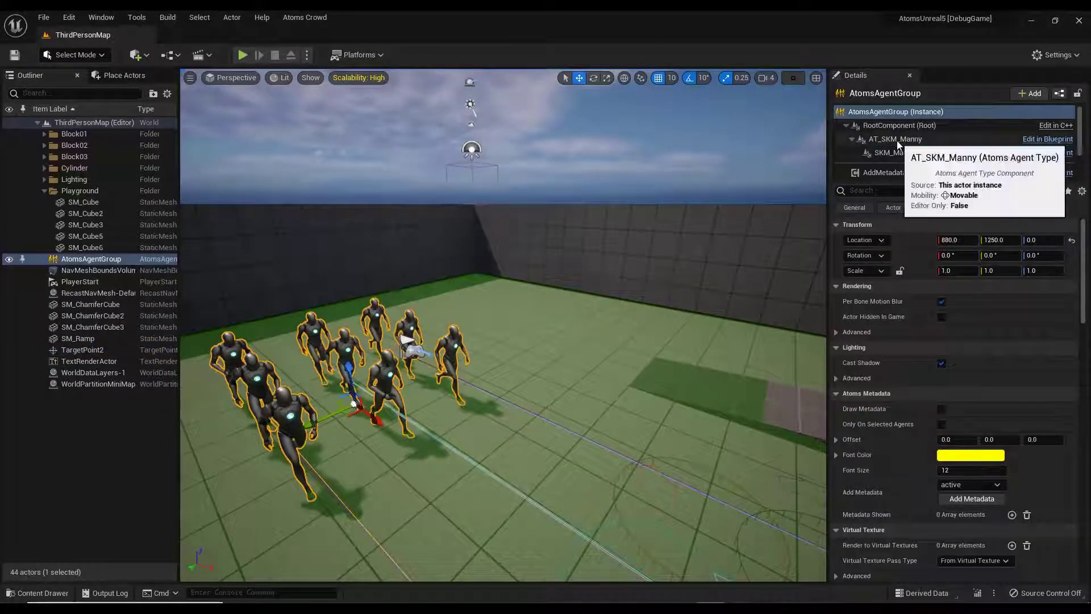
pyautogui.click(985, 141)
pyautogui.click(993, 317)
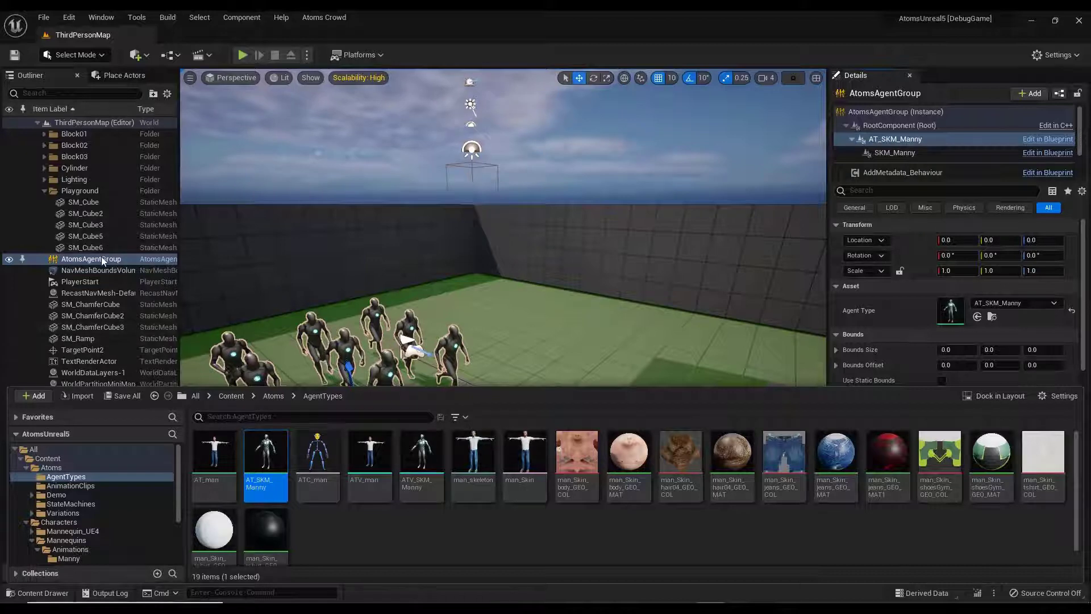
# Step: Generate an agent group from the formation of TargetPoint2
pyautogui.doubleClick(97, 350)
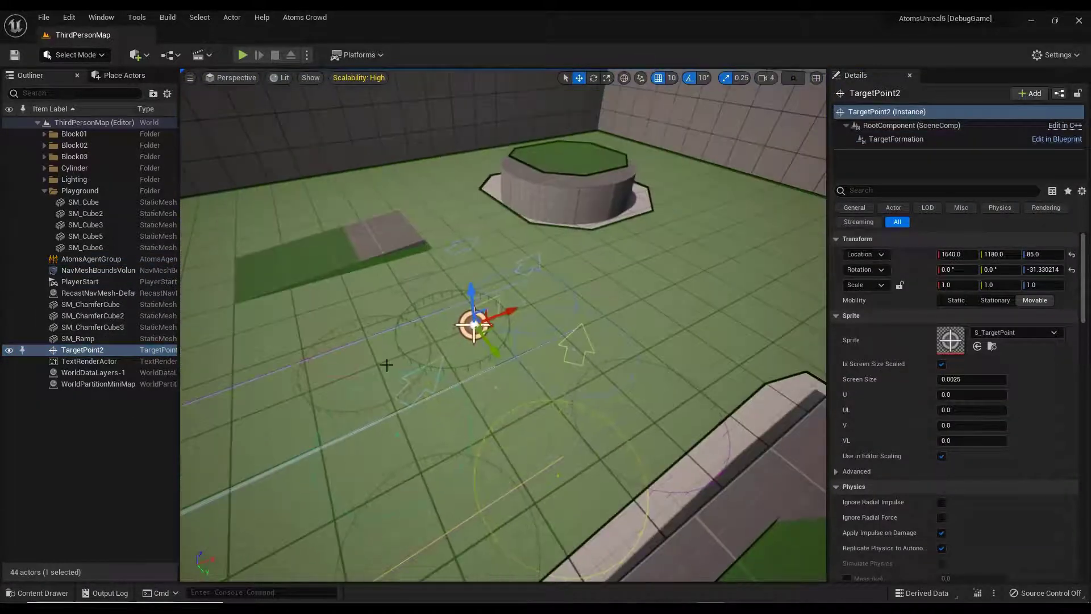
pyautogui.rightClick(121, 351)
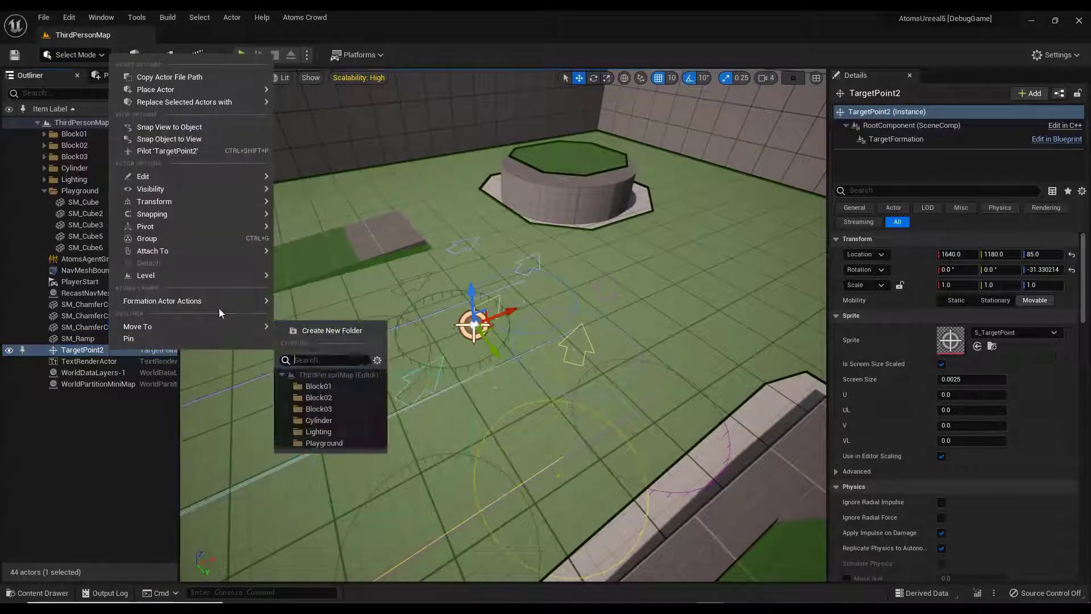
pyautogui.moveTo(213, 301)
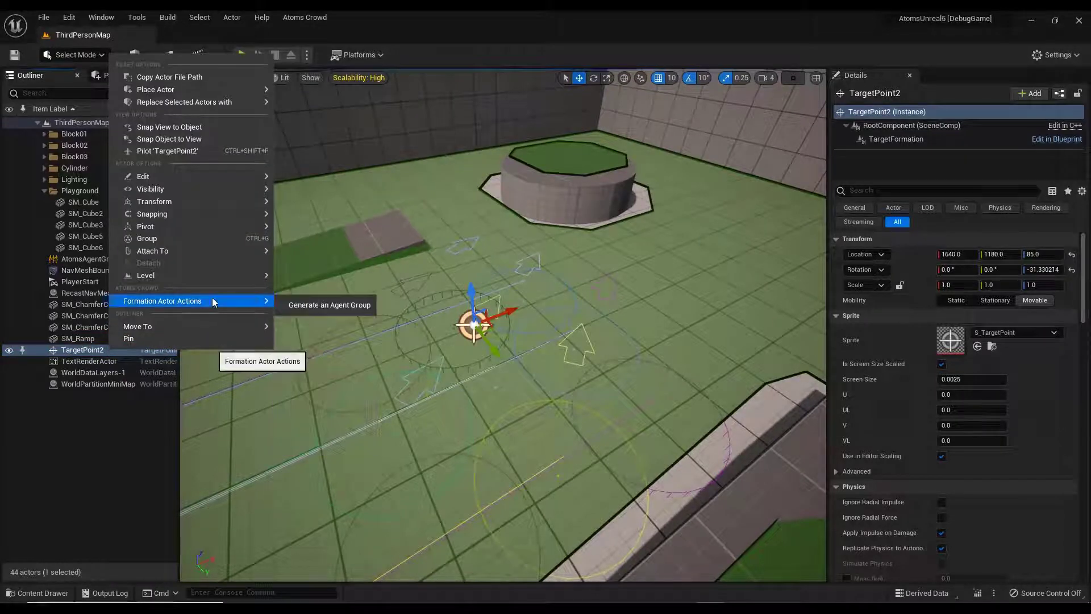
pyautogui.click(325, 305)
pyautogui.moveTo(326, 306)
pyautogui.mouseDown(button='right')
pyautogui.moveTo(398, 289)
pyautogui.moveTo(256, 301)
pyautogui.moveTo(327, 310)
pyautogui.mouseUp(button='right')
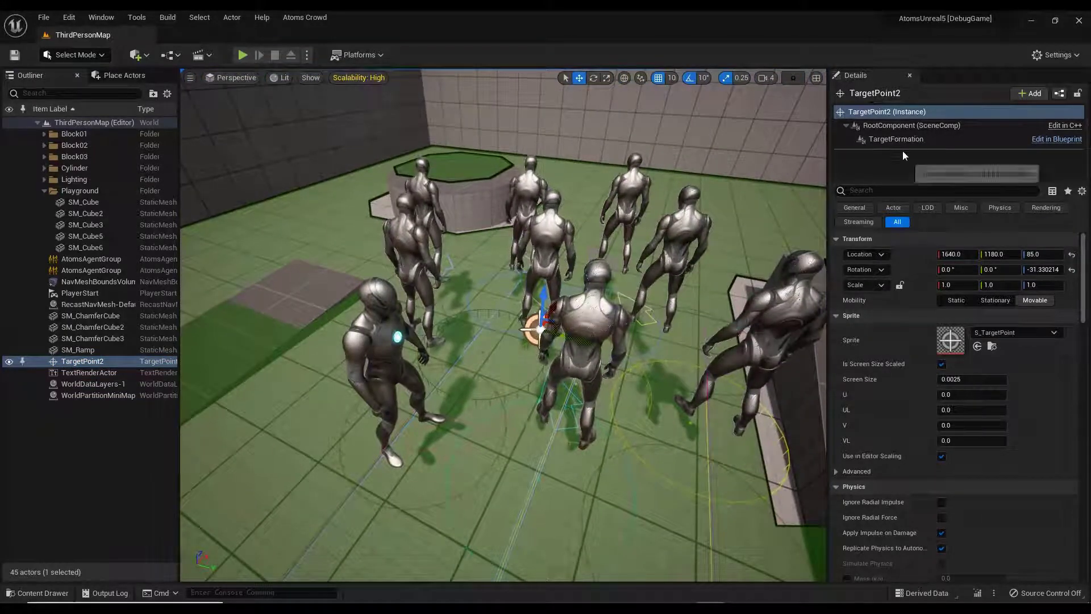
# Step: Compare the behaviour components of the original AtomsAgentGroup with those of the newly generated group
pyautogui.click(89, 270)
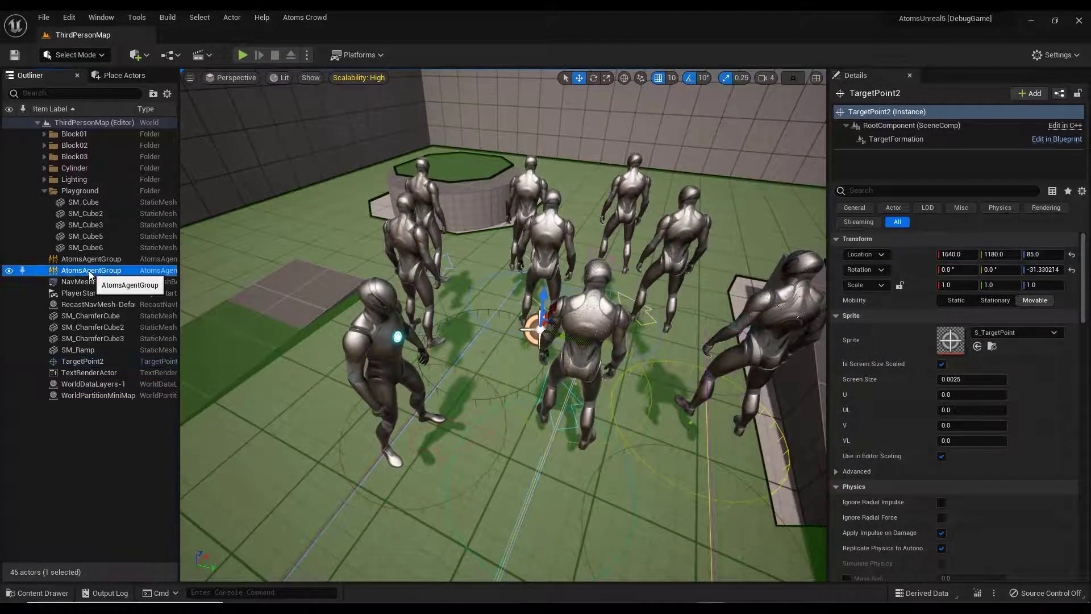
pyautogui.scroll(-5, 944, 144)
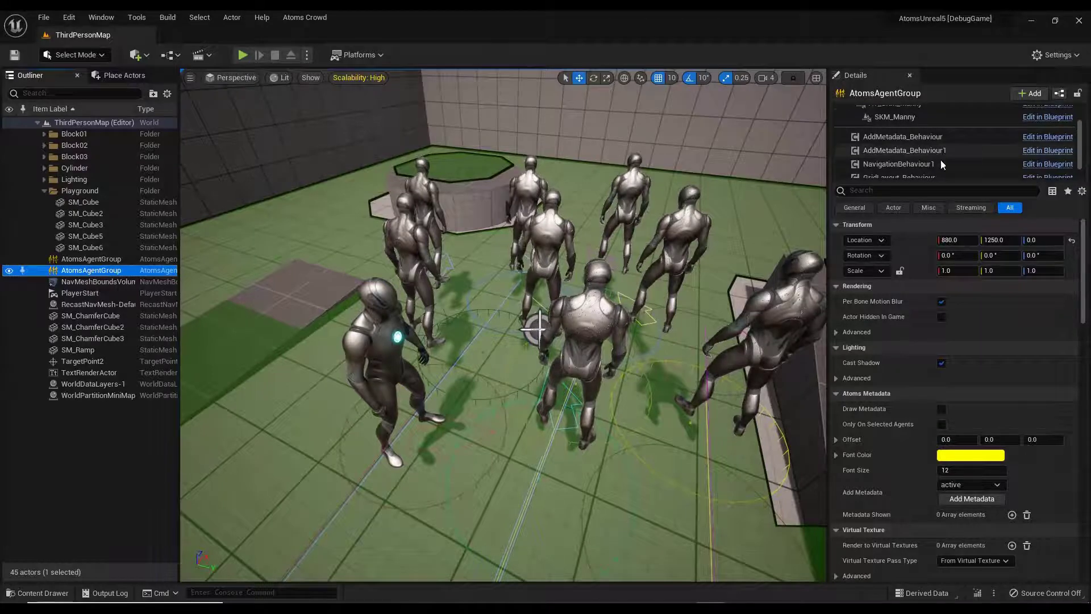
pyautogui.moveTo(585, 317); pyautogui.dragTo(659, 314, button='right')
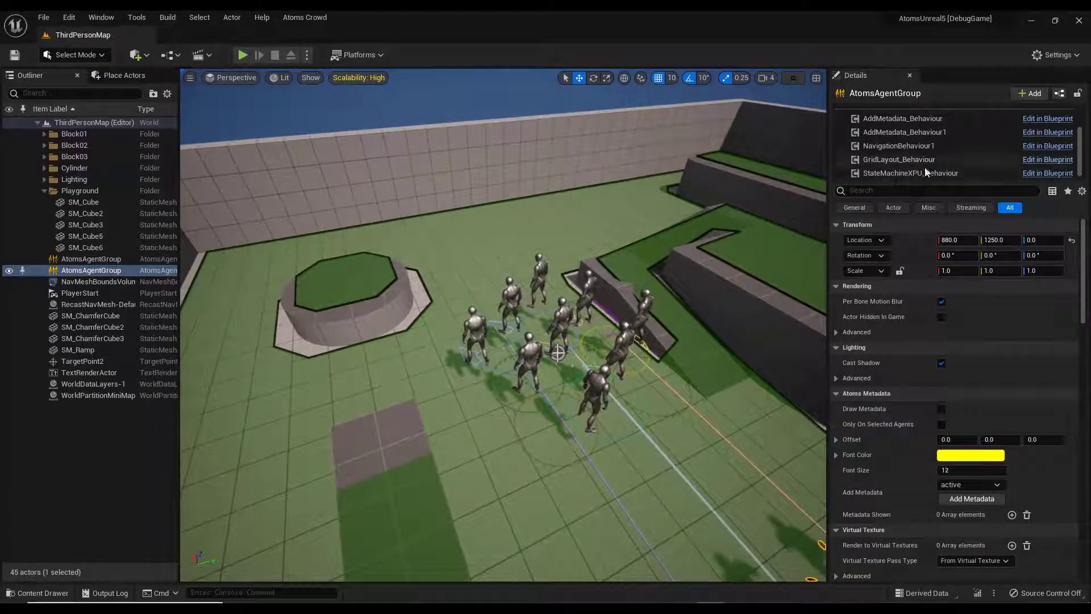
pyautogui.click(94, 259)
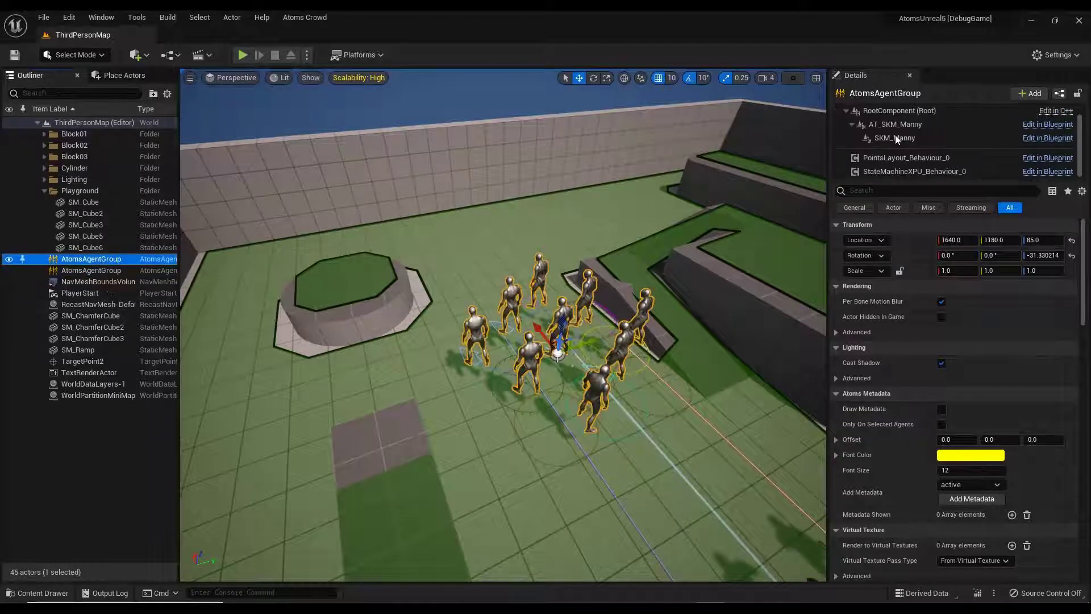
pyautogui.press('f')
pyautogui.moveTo(483, 284); pyautogui.dragTo(438, 295, button='right')
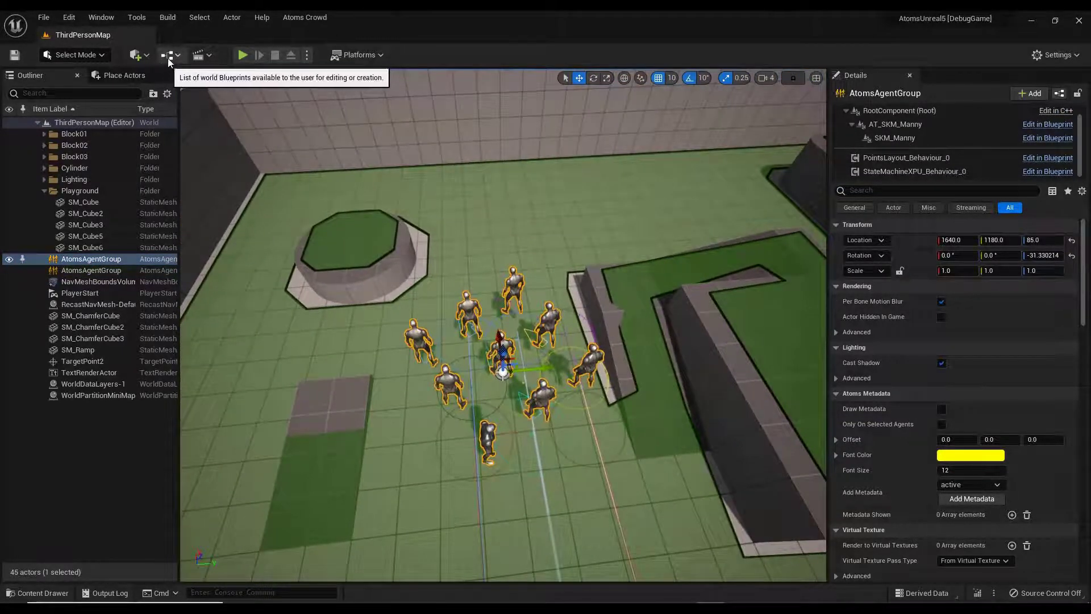
# Step: Switch the editor to Atoms Layout Tool mode with the generated agent group selected
pyautogui.click(142, 57)
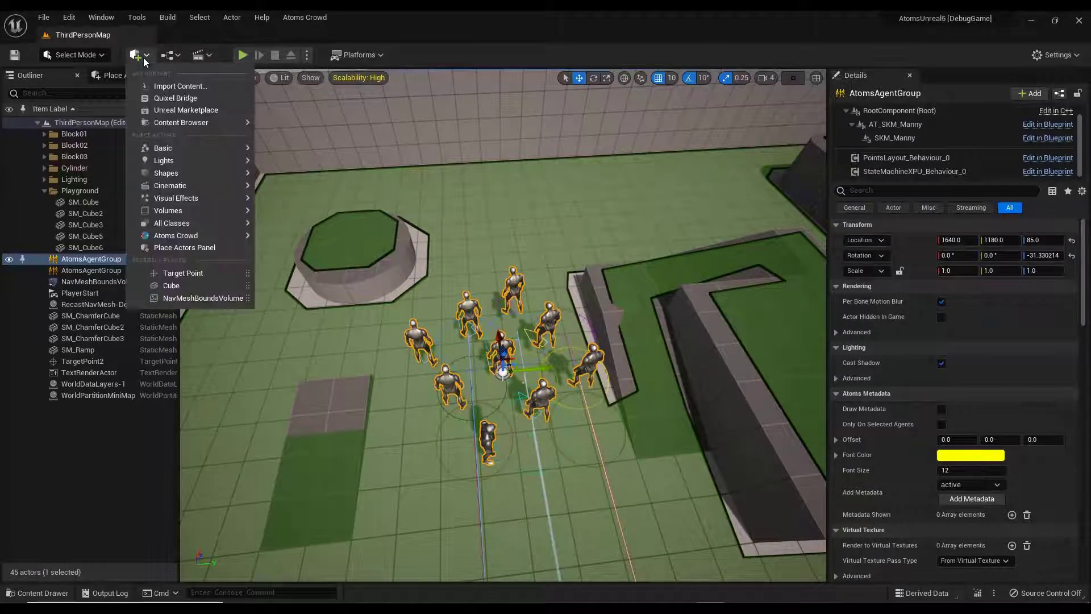
pyautogui.click(136, 49)
pyautogui.click(106, 54)
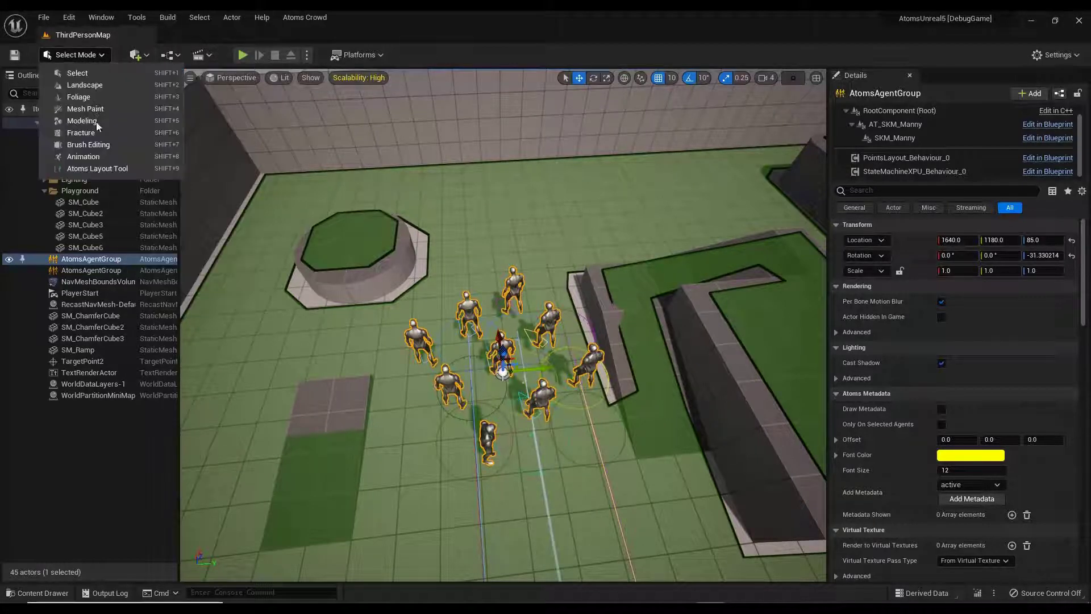
pyautogui.click(101, 169)
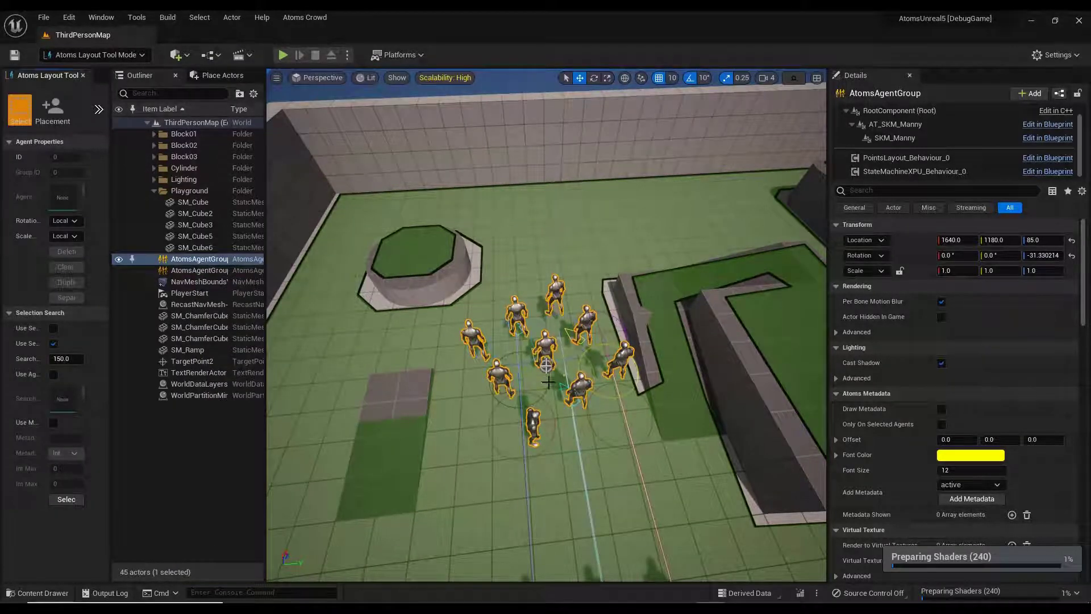
# Step: Select the three generated agents on the formation's ramp side and rotate them around the vertical axis
pyautogui.moveTo(547, 382); pyautogui.dragTo(473, 309)
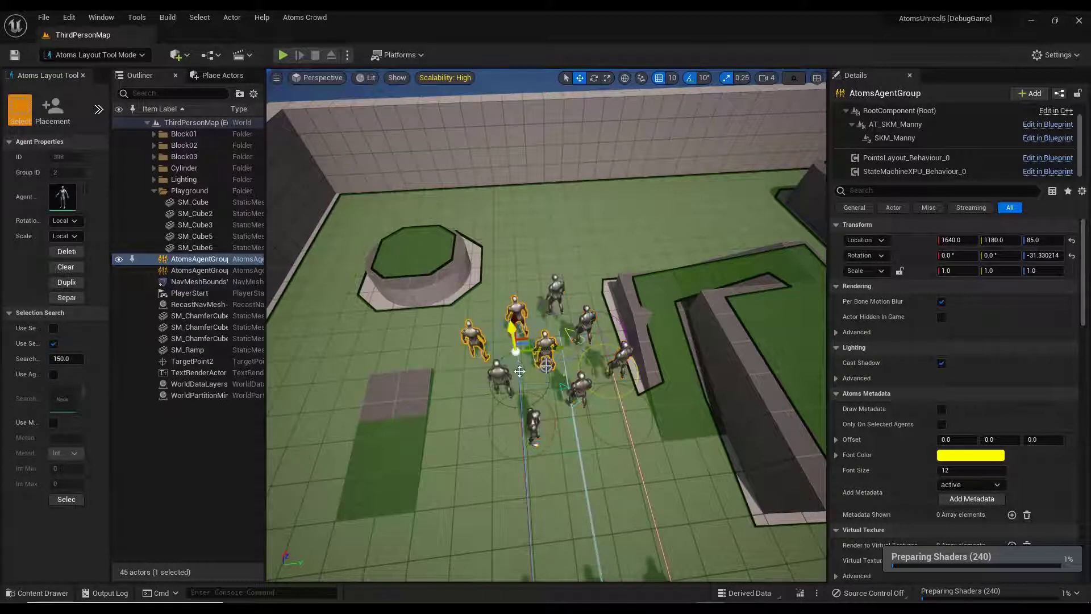
pyautogui.moveTo(536, 387); pyautogui.dragTo(437, 311)
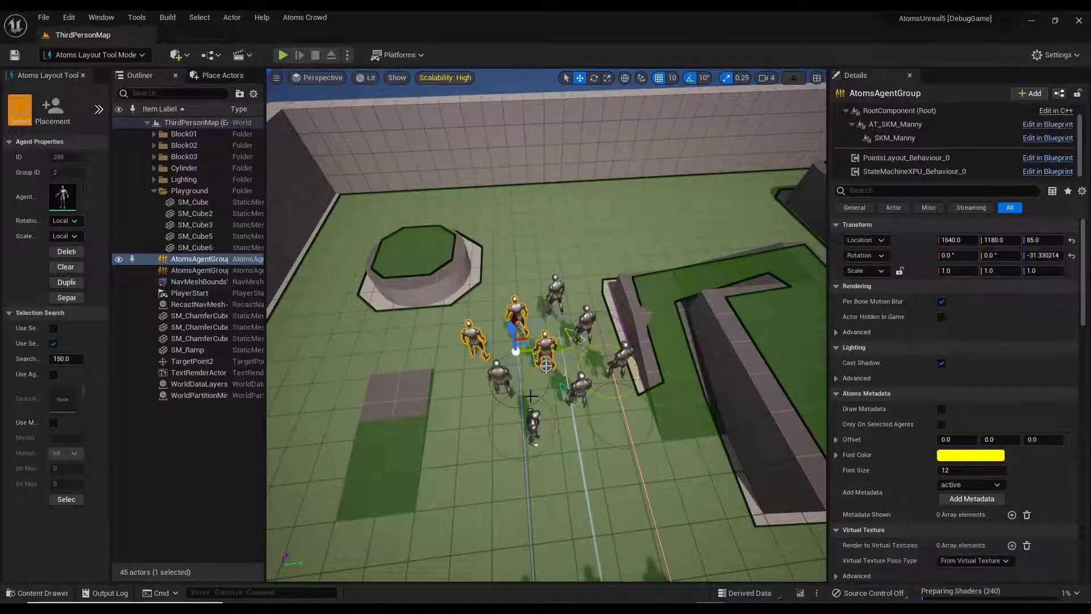
pyautogui.moveTo(537, 398); pyautogui.dragTo(435, 298)
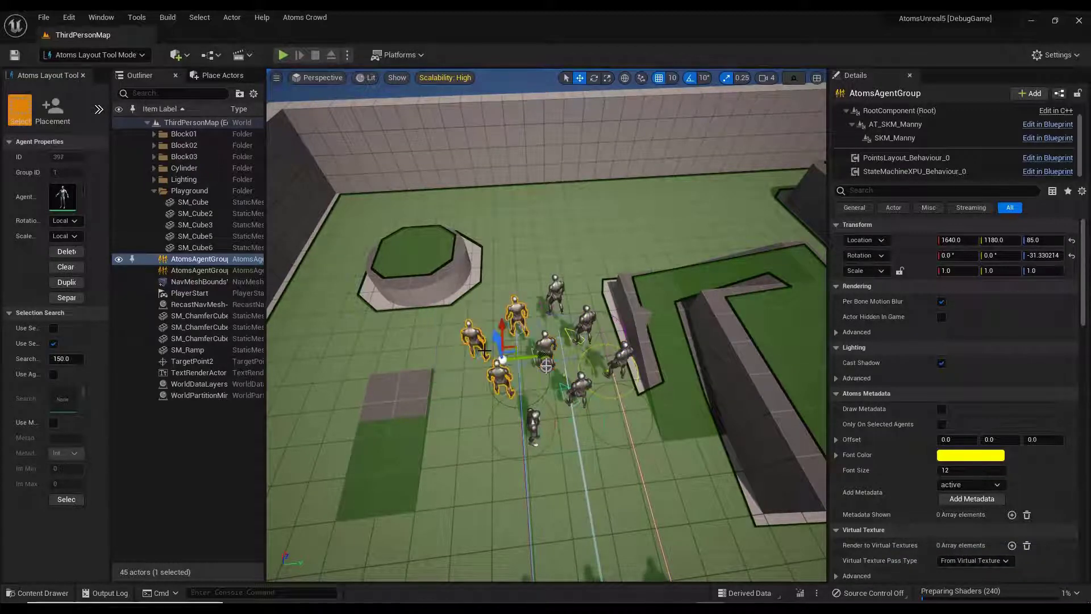
pyautogui.press('e')
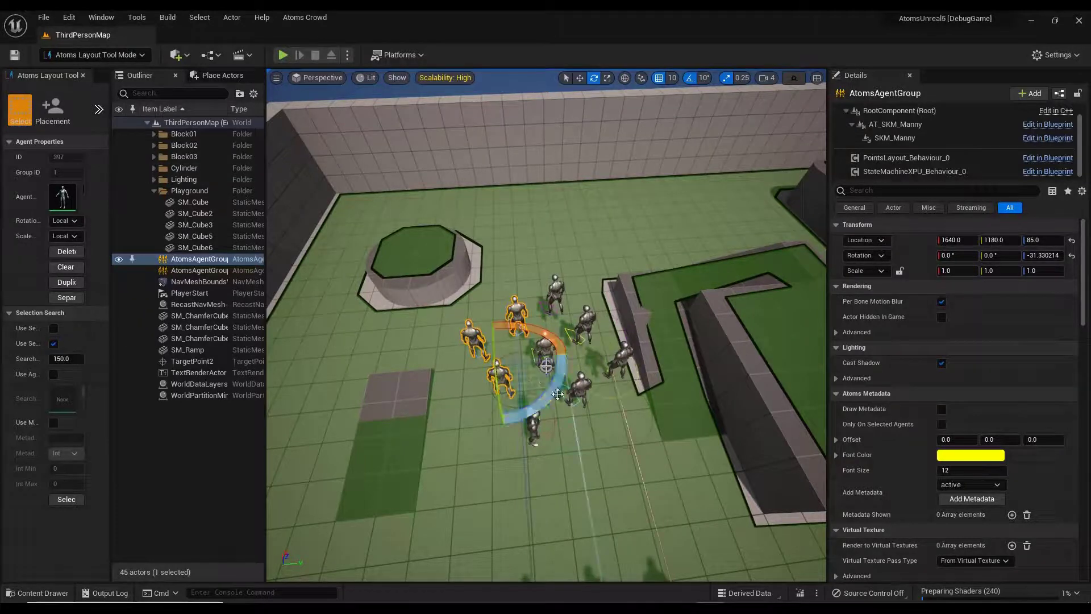
pyautogui.moveTo(552, 392)
pyautogui.mouseDown()
pyautogui.moveTo(571, 370)
pyautogui.moveTo(569, 385)
pyautogui.mouseUp()
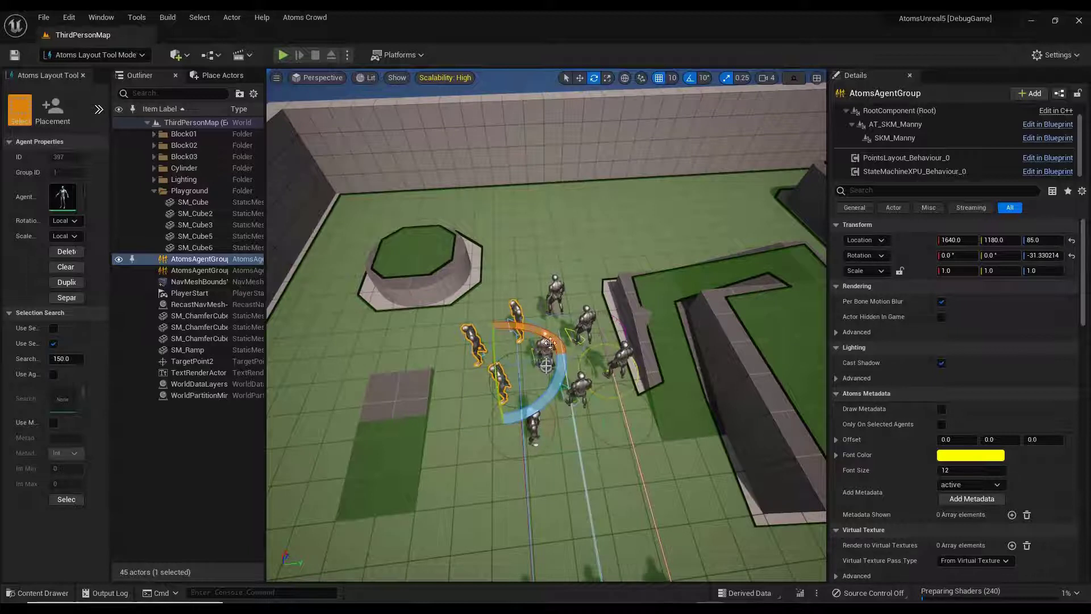
# Step: Select the centre agent and the two far agents beside it, and move them away from the formation towards the back wall
pyautogui.press('q')
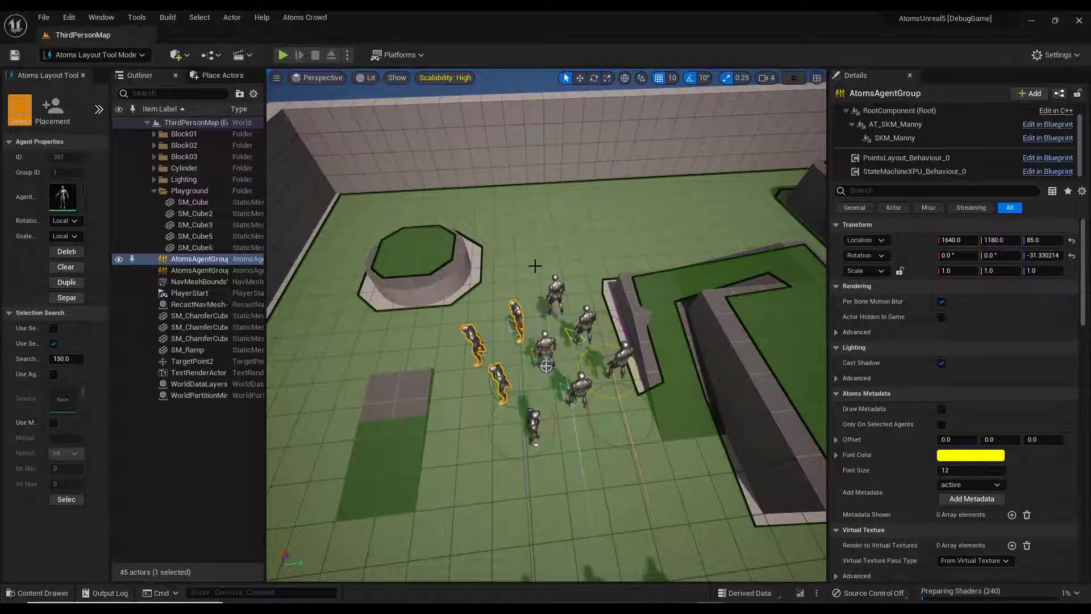
pyautogui.moveTo(597, 270); pyautogui.dragTo(538, 380)
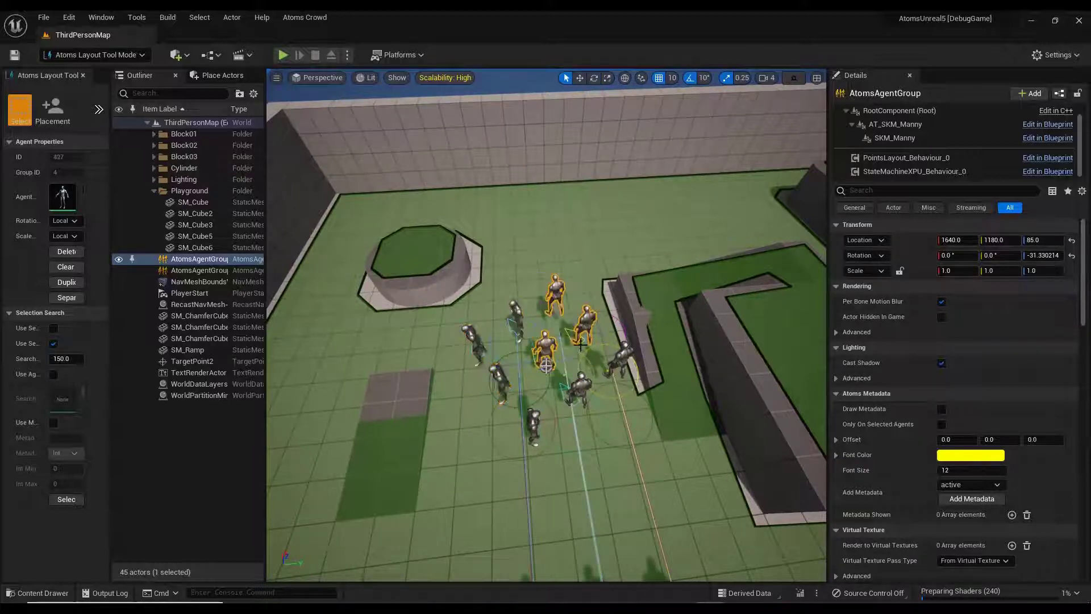
pyautogui.press('e')
pyautogui.press('w')
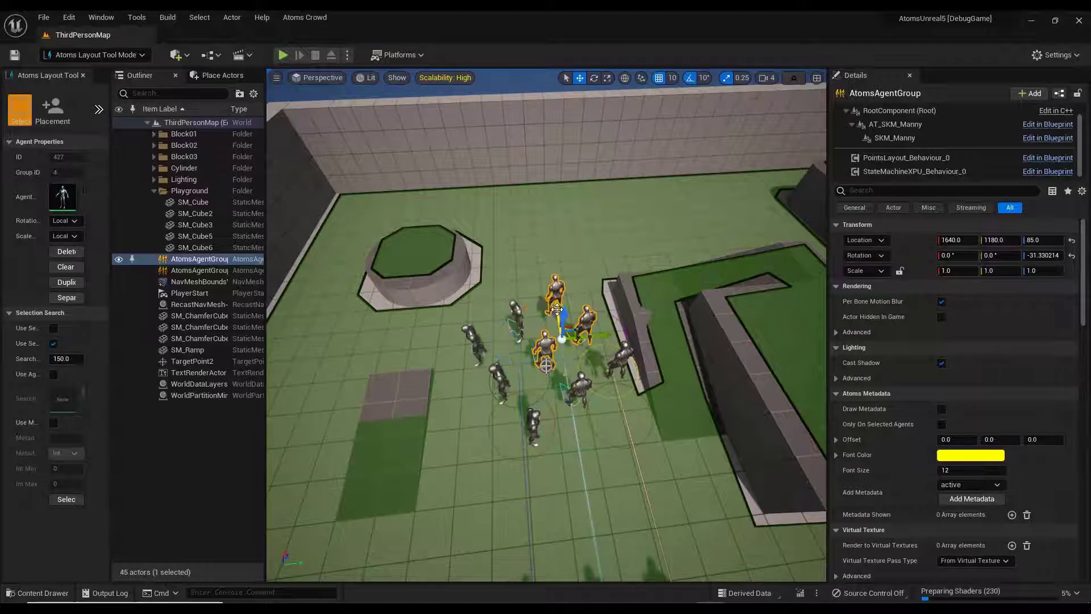
pyautogui.moveTo(557, 307); pyautogui.dragTo(548, 246)
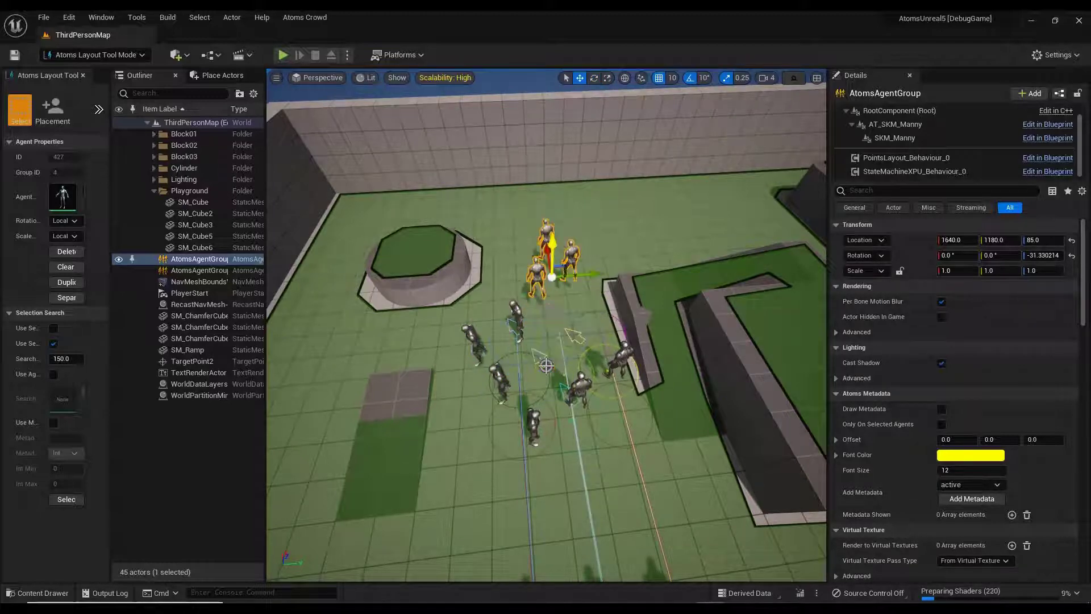
pyautogui.keyDown('alt'); pyautogui.moveTo(571, 331); pyautogui.dragTo(591, 313); pyautogui.keyUp('alt')
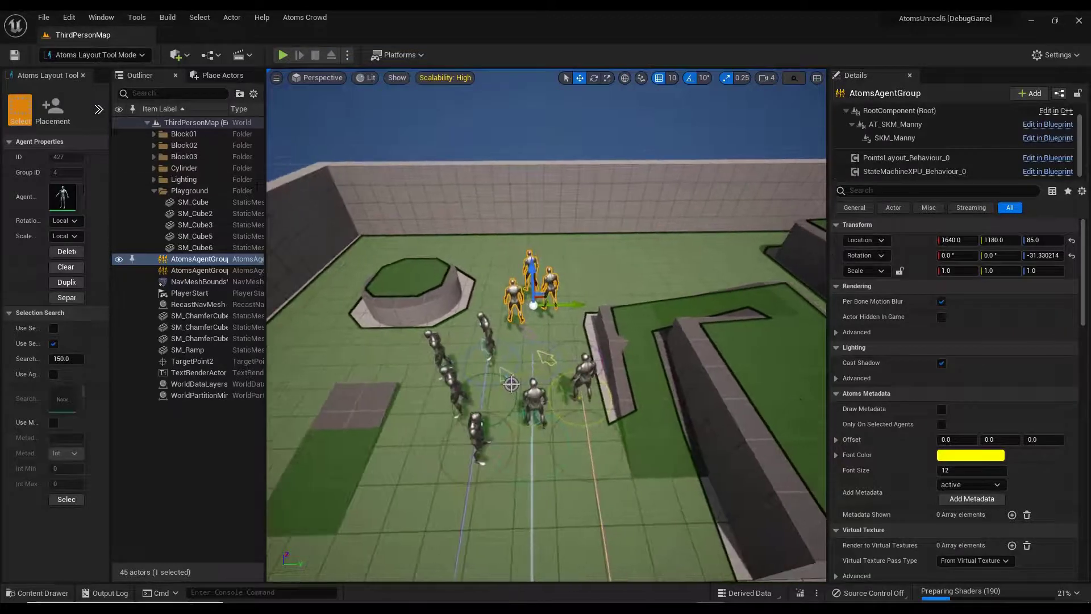
# Step: Close the Atoms Layout Tool panel and copy the generated agent group's layout into the TargetPoint2 formation
pyautogui.click(116, 55)
pyautogui.press('Escape')
pyautogui.click(83, 76)
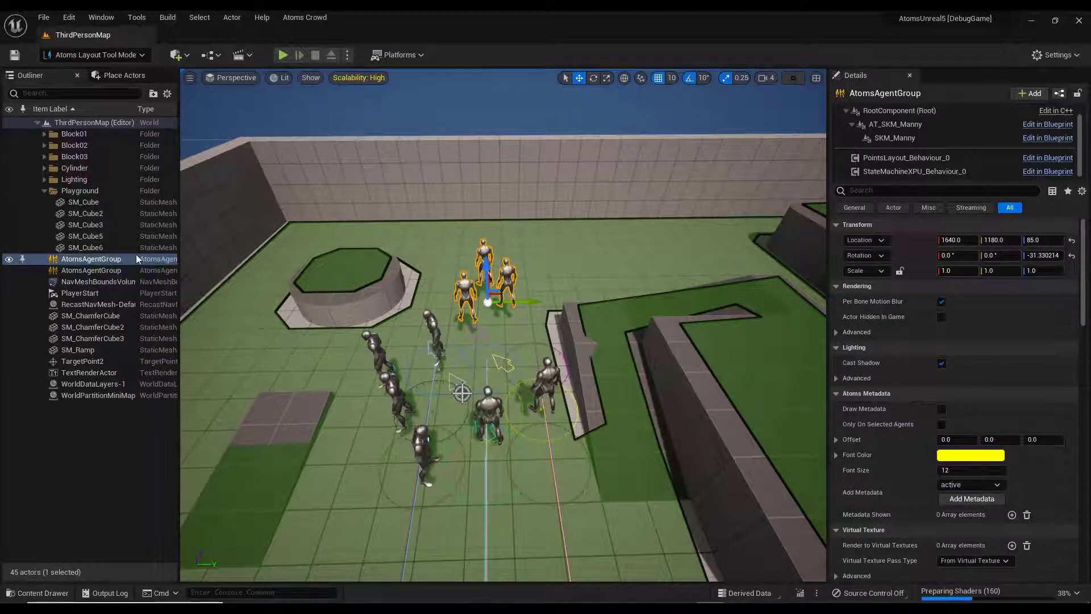
pyautogui.keyDown('ctrl'); pyautogui.click(99, 361); pyautogui.keyUp('ctrl')
pyautogui.rightClick(99, 362)
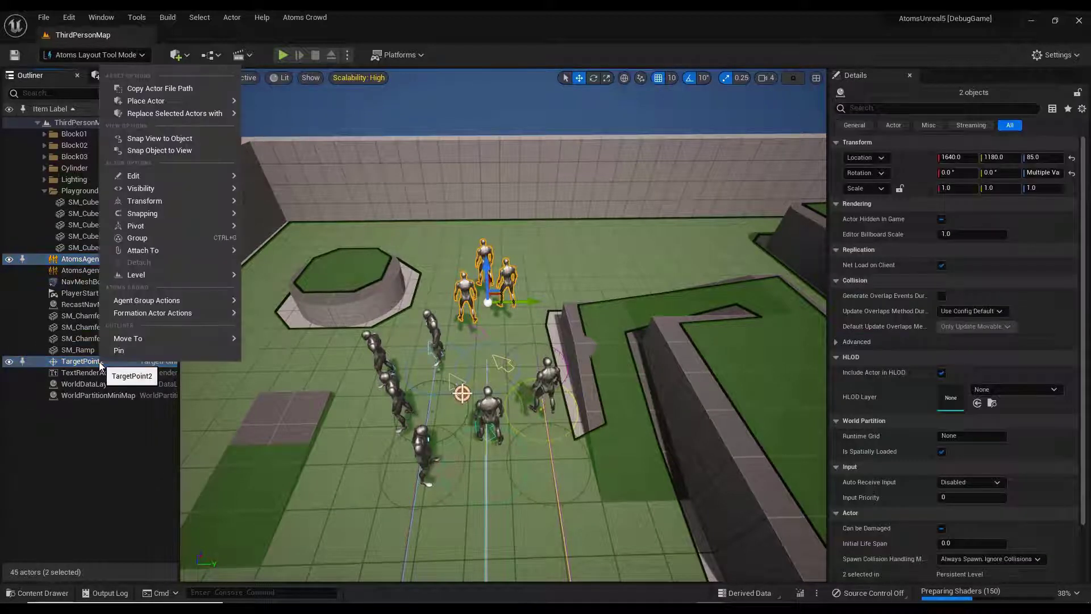
pyautogui.moveTo(188, 313)
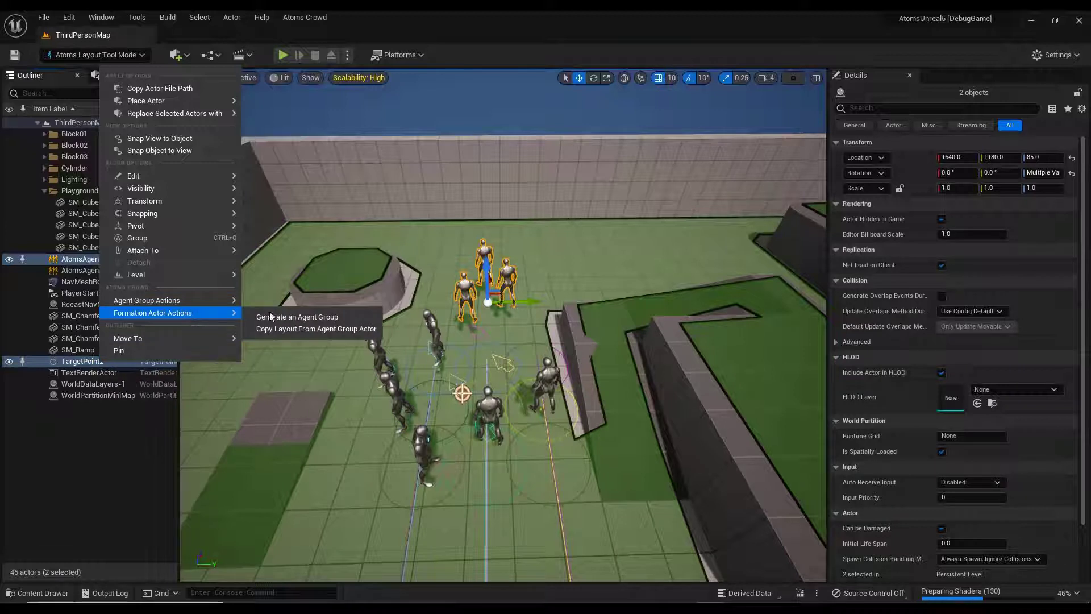
pyautogui.click(296, 329)
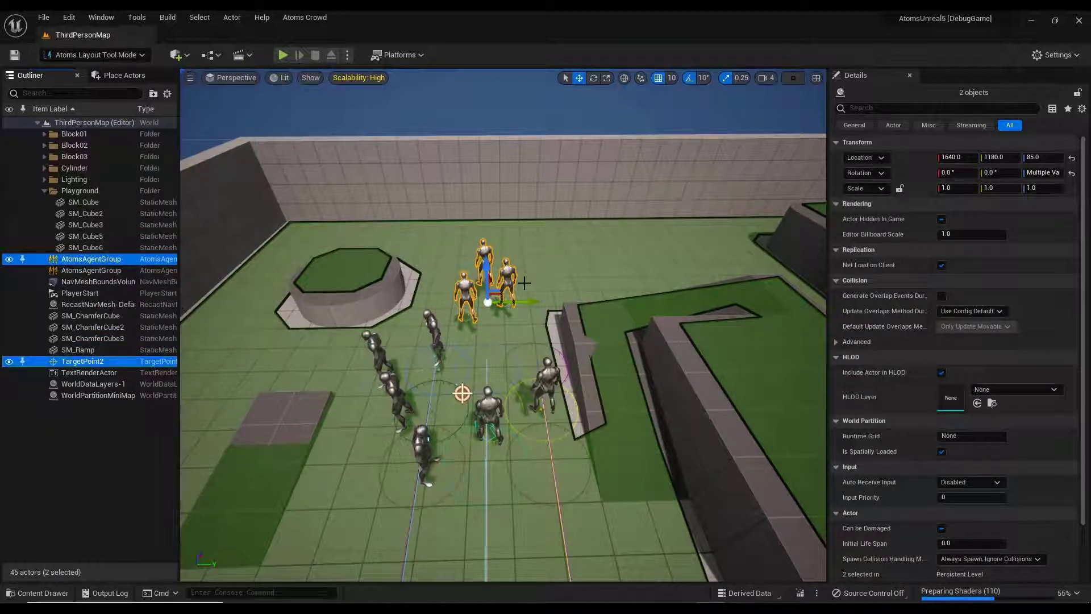
# Step: Delete the generated AtomsAgentGroup from the level, keeping the original group
pyautogui.press('d')
pyautogui.moveTo(460, 324)
pyautogui.mouseDown(button='right')
pyautogui.moveTo(378, 323)
pyautogui.moveTo(456, 319)
pyautogui.mouseUp(button='right')
pyautogui.press('w')
pyautogui.press('w')
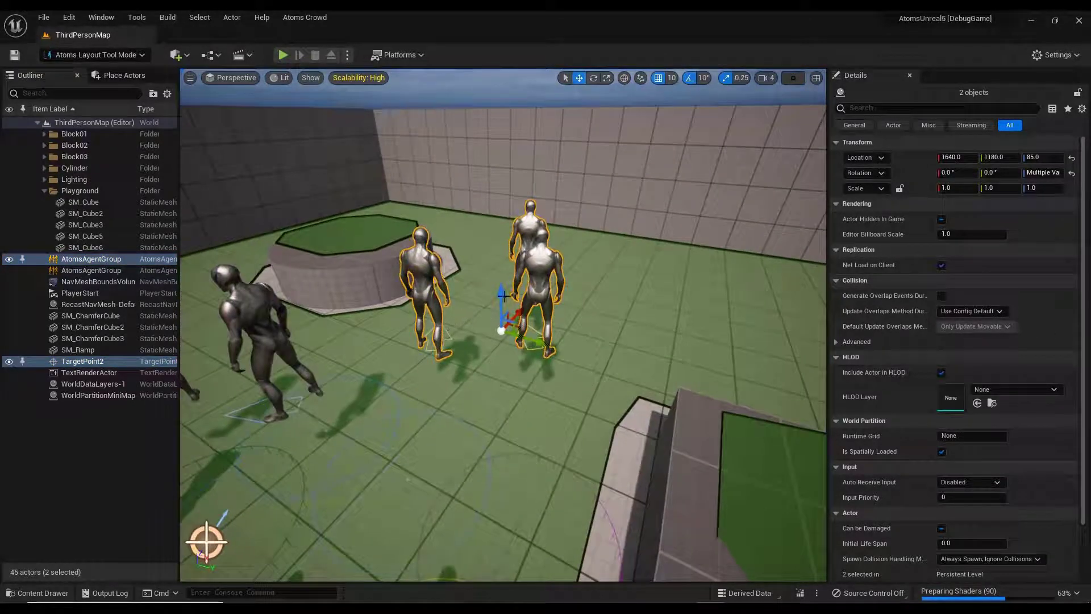
pyautogui.press('s')
pyautogui.moveTo(382, 343); pyautogui.dragTo(372, 362, button='right')
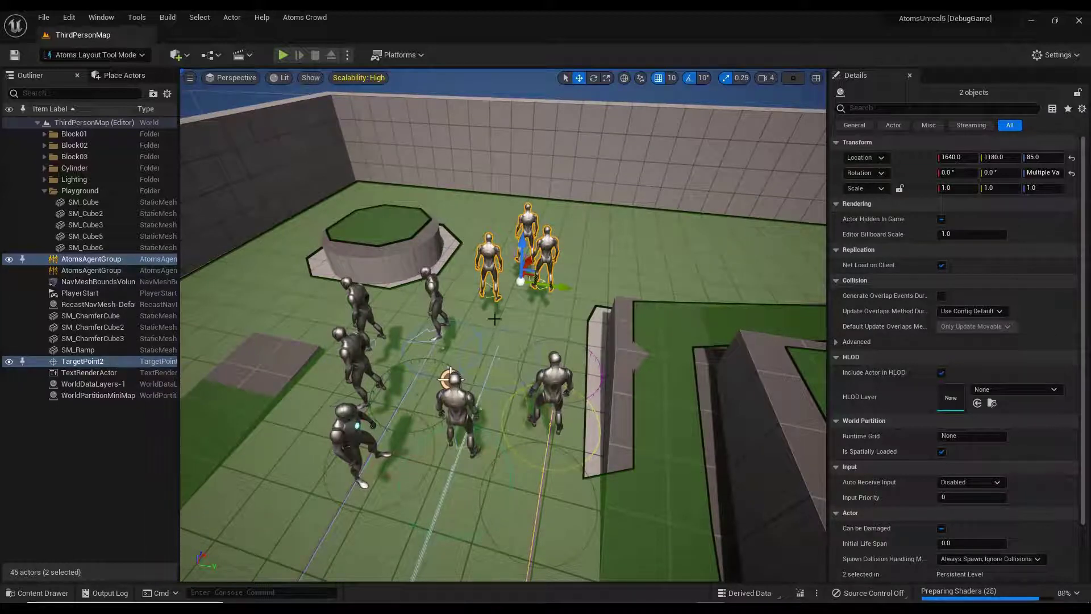
pyautogui.click(103, 260)
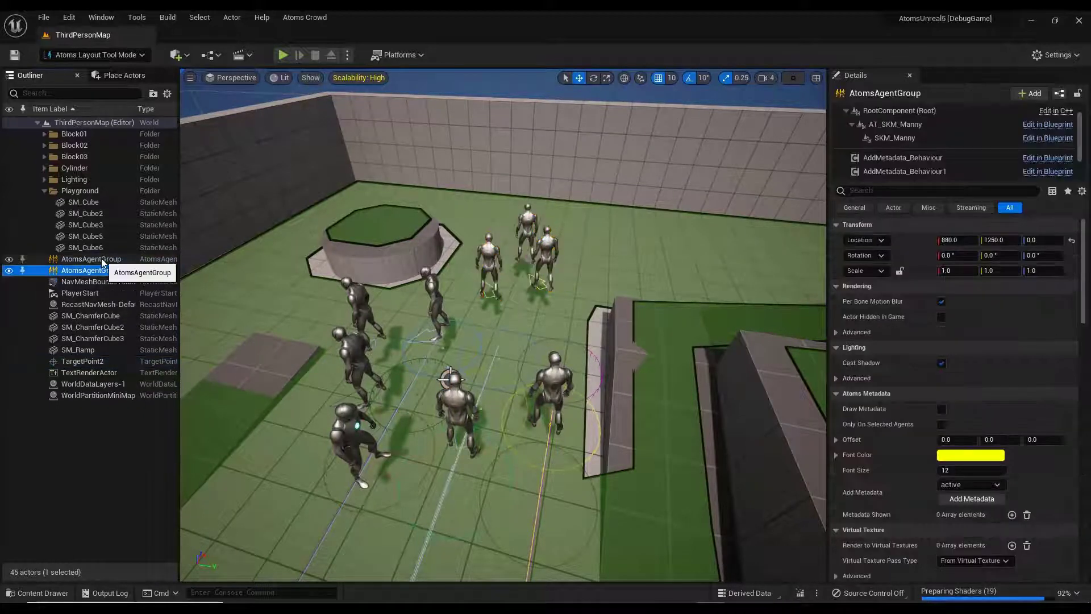
pyautogui.press('Delete')
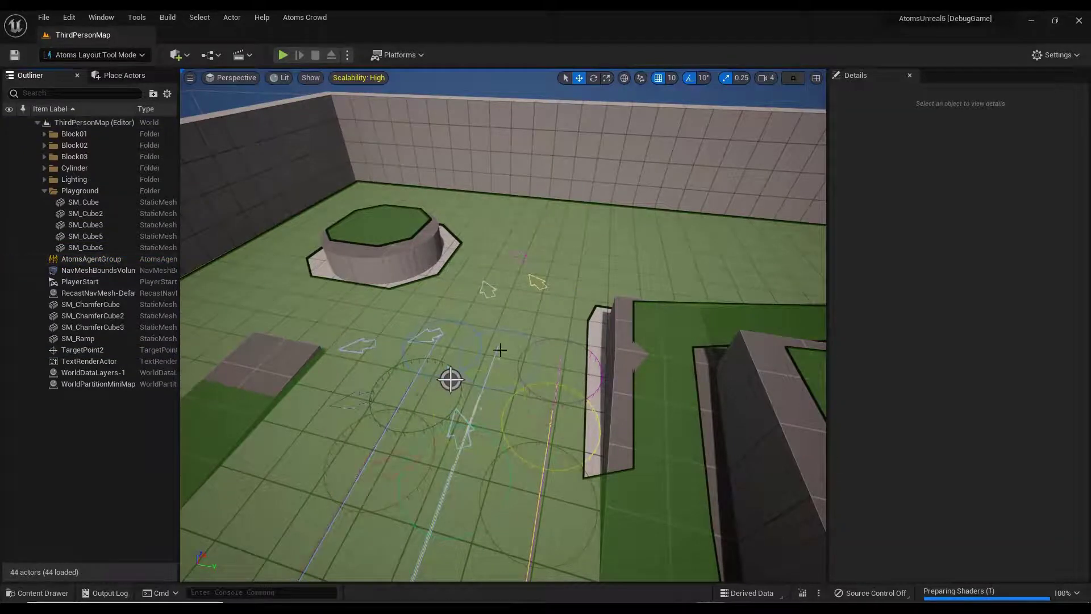
# Step: Return the editor to Select Mode and refresh the original AtomsAgentGroup
pyautogui.moveTo(500, 348); pyautogui.dragTo(500, 349, button='right')
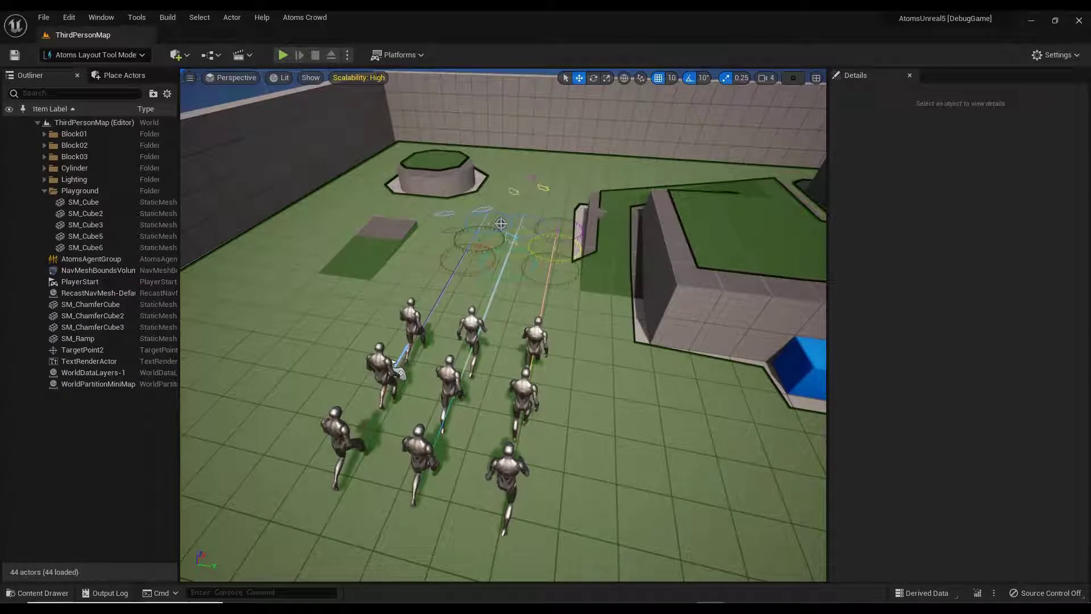
pyautogui.click(96, 54)
pyautogui.click(94, 71)
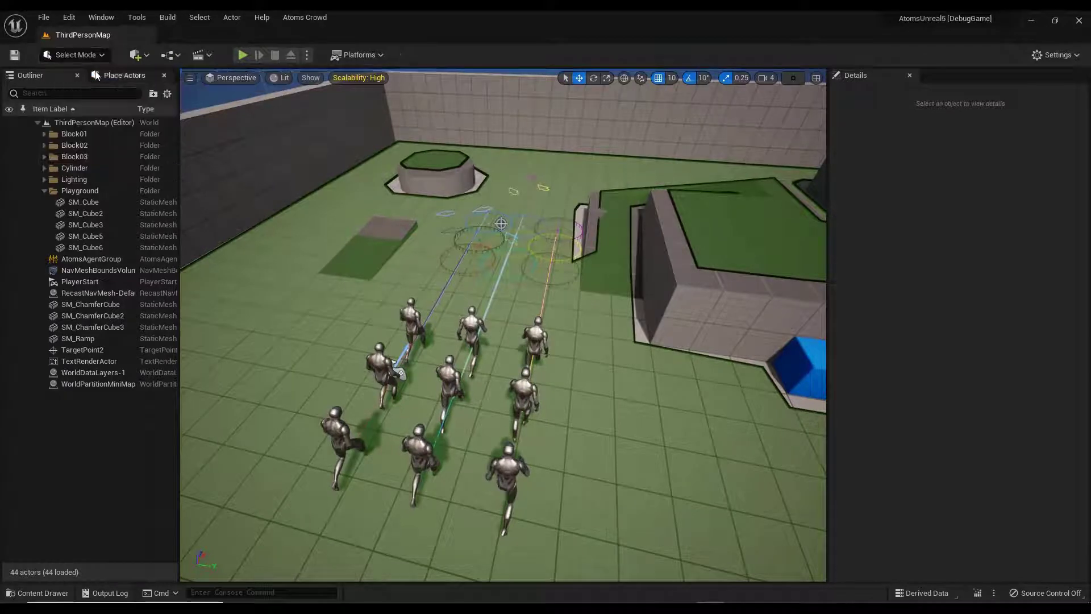
pyautogui.click(467, 325)
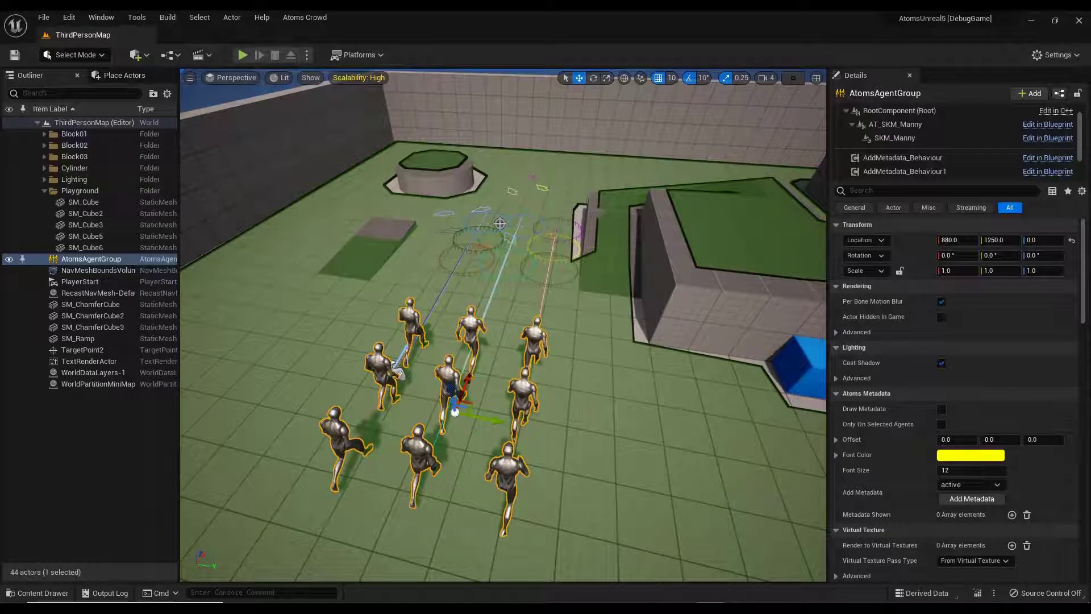
pyautogui.rightClick(469, 325)
pyautogui.moveTo(549, 318)
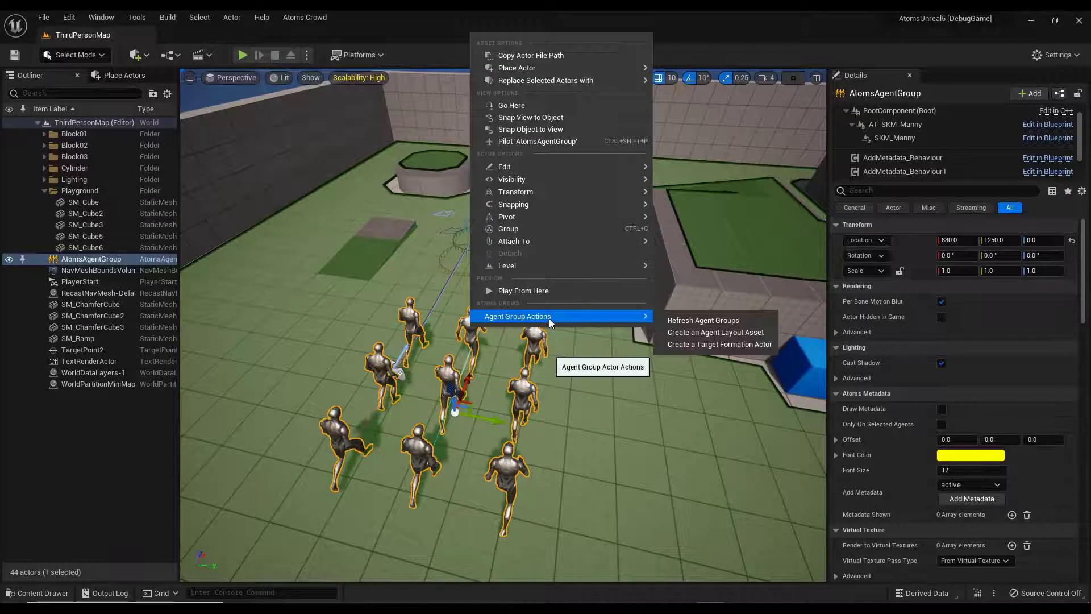
pyautogui.click(692, 318)
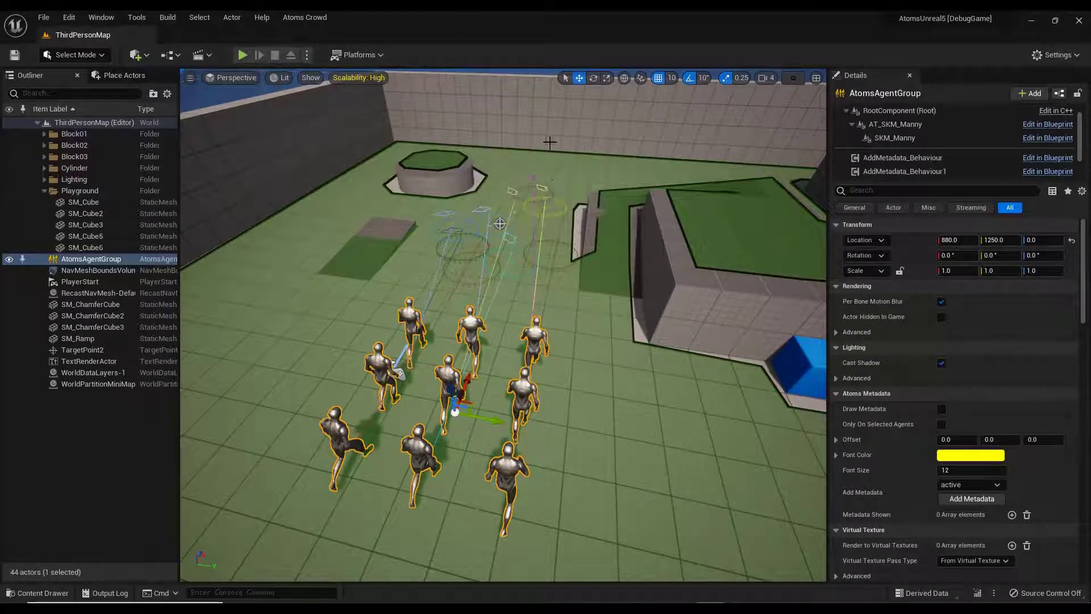
# Step: Play the level to watch the agents move into the edited target formation, and stop the simulation
pyautogui.click(247, 57)
pyautogui.click(278, 84)
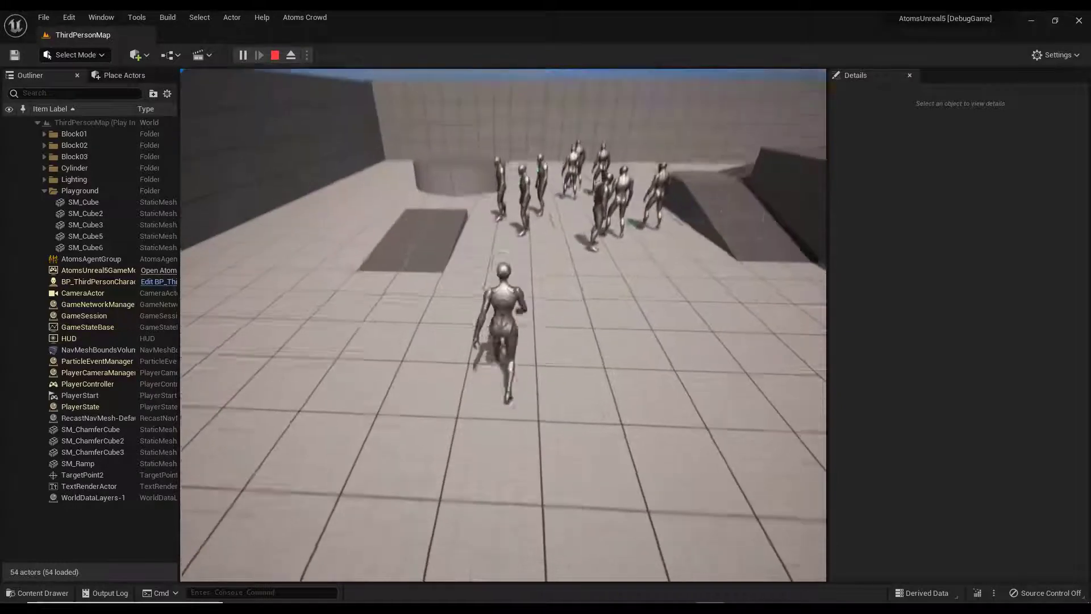
pyautogui.press('Escape')
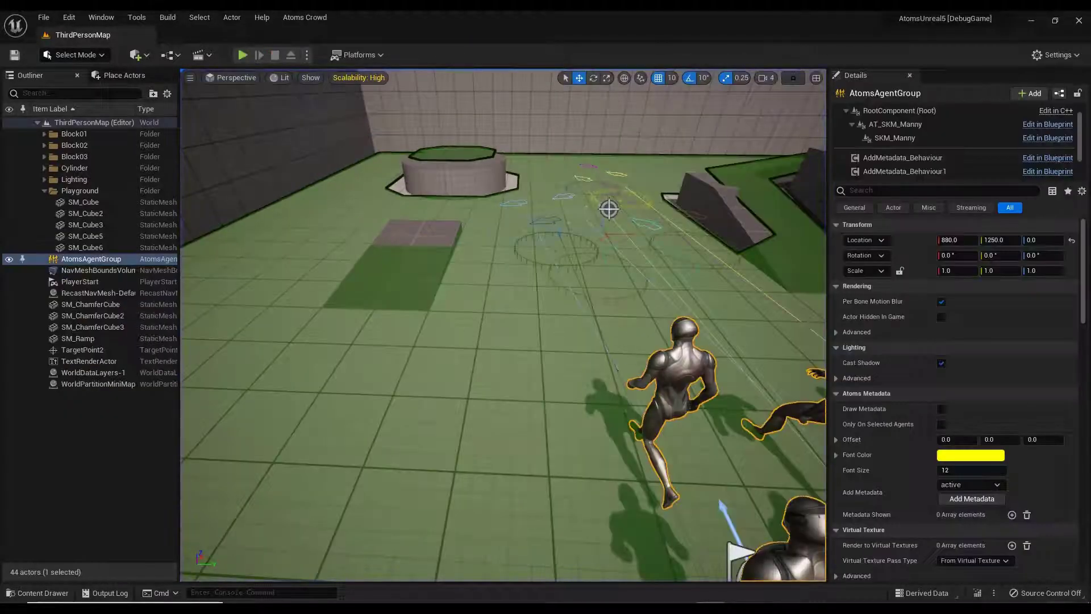
# Step: Set the Direction Rotation Offset of TargetPoint2's TargetFormation component to 90
pyautogui.moveTo(637, 334); pyautogui.dragTo(672, 366, button='right')
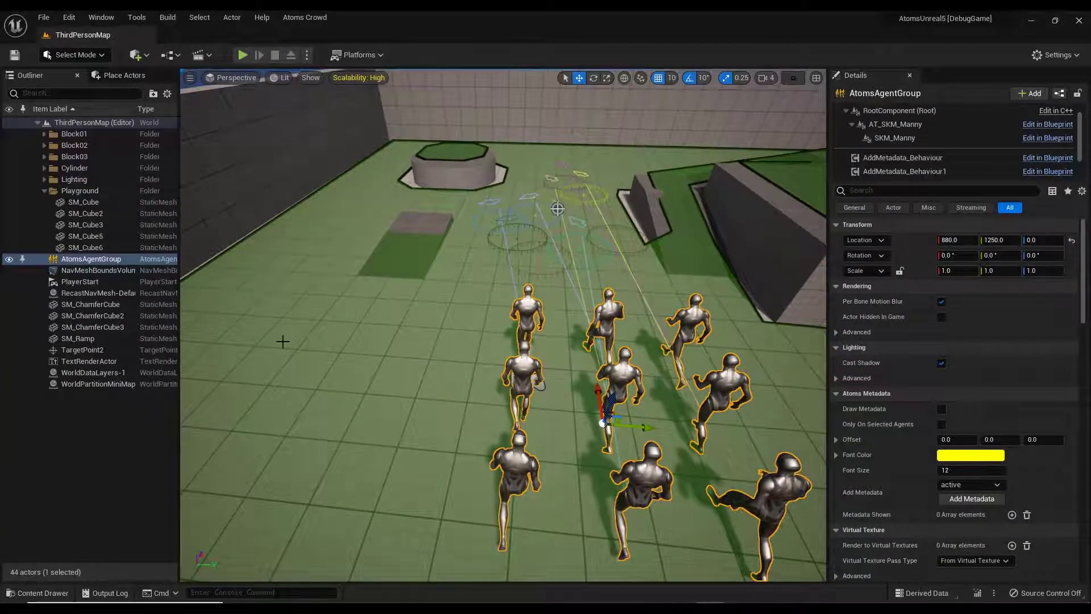
pyautogui.click(94, 350)
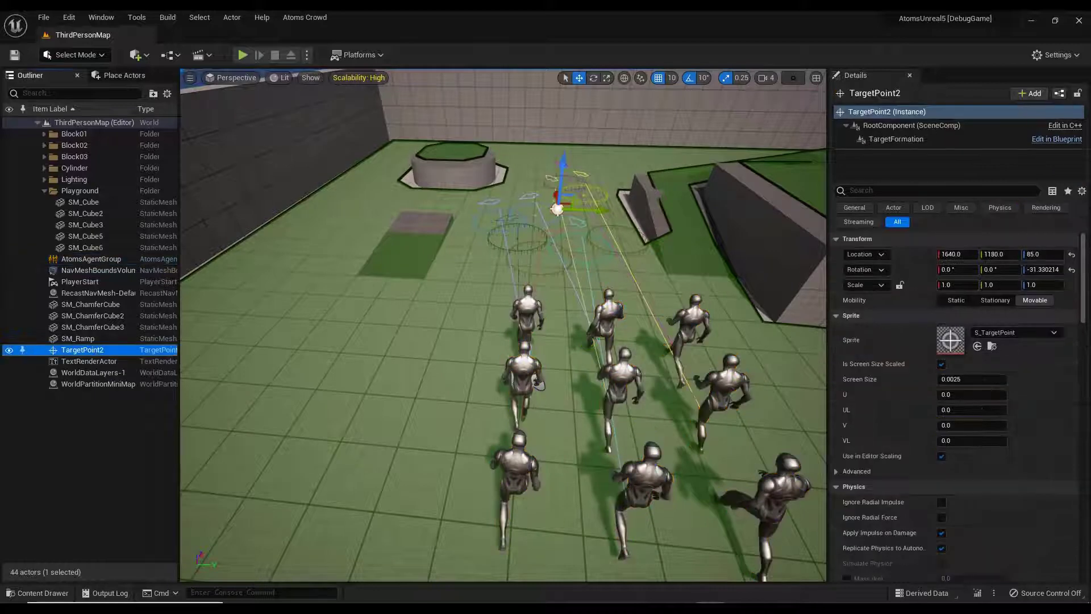
pyautogui.click(892, 140)
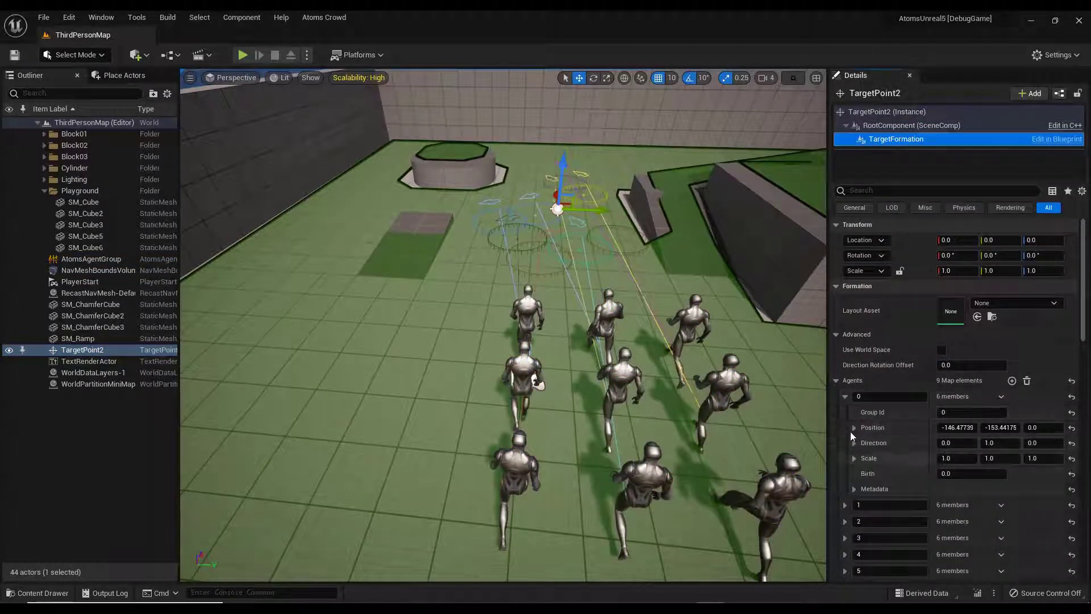
pyautogui.click(835, 380)
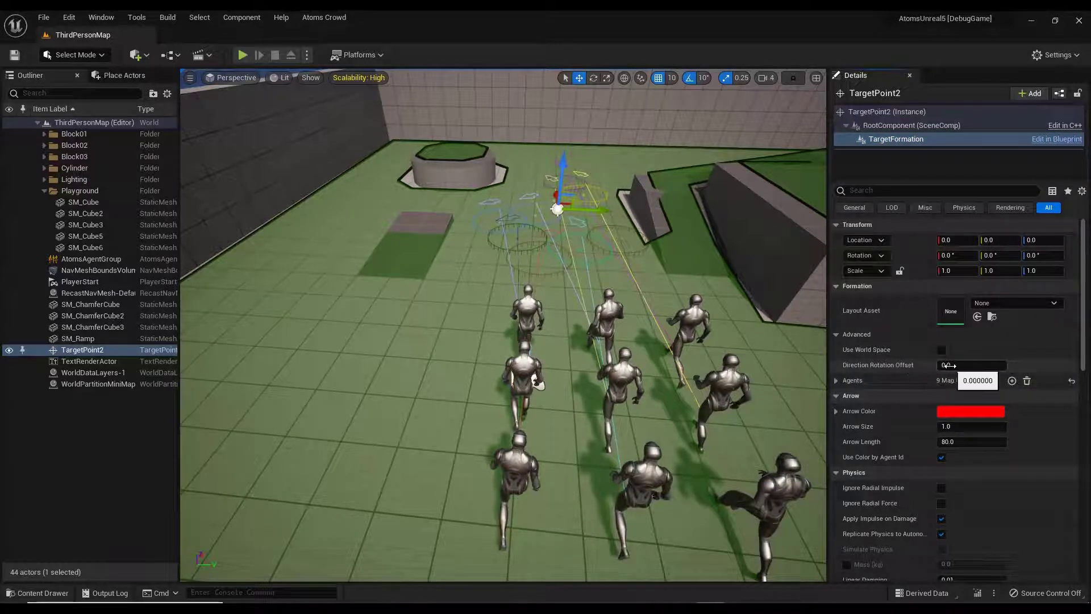
pyautogui.click(954, 366)
pyautogui.write('90')
pyautogui.press('Return')
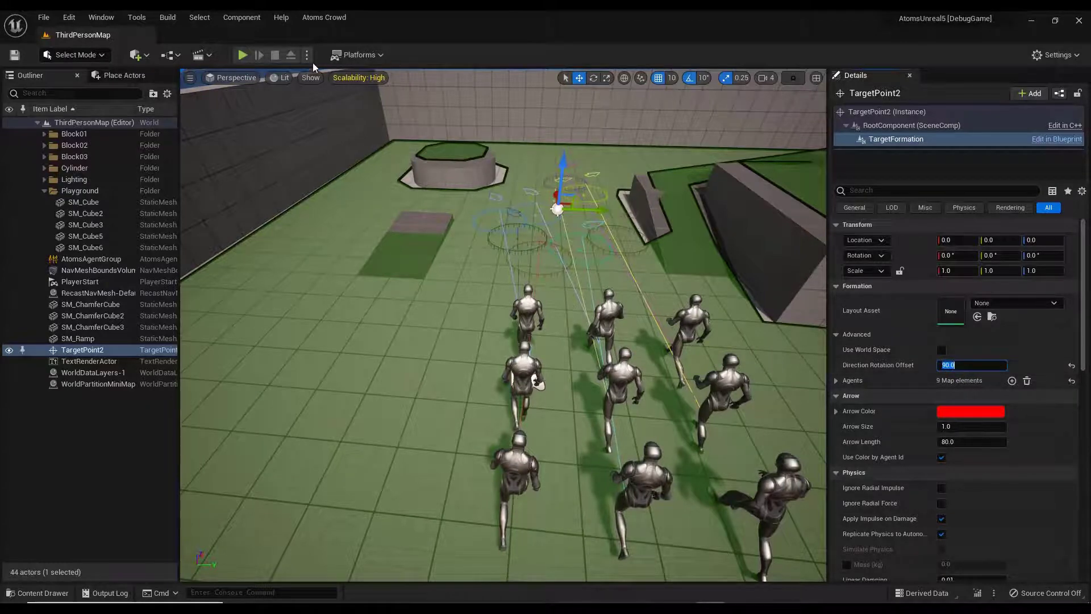
# Step: Run the level again to check which way the agents face at the target formation with the rotation offset
pyautogui.click(241, 55)
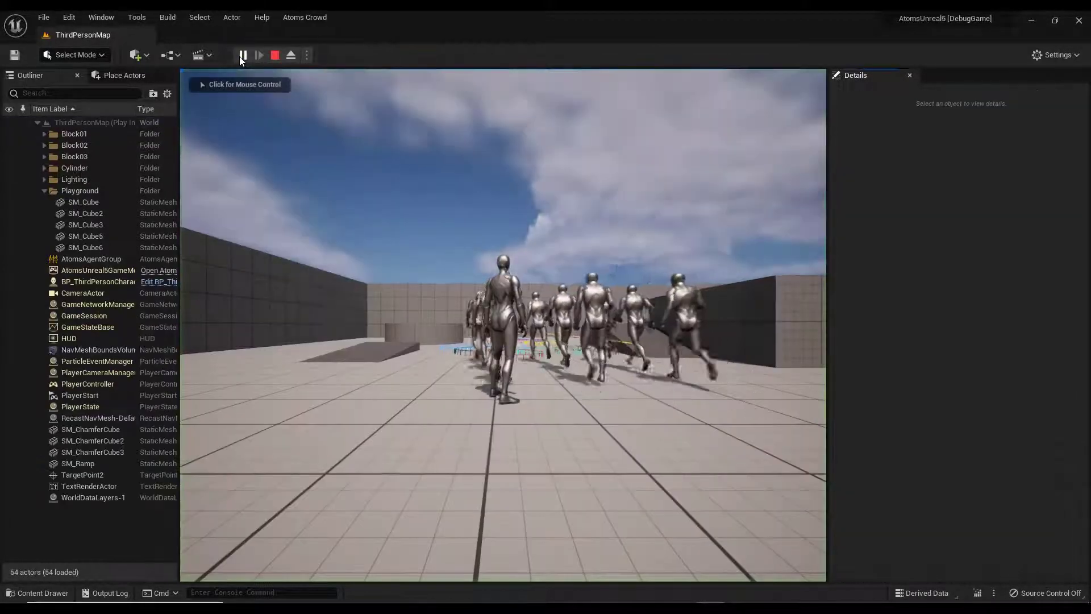
pyautogui.click(515, 321)
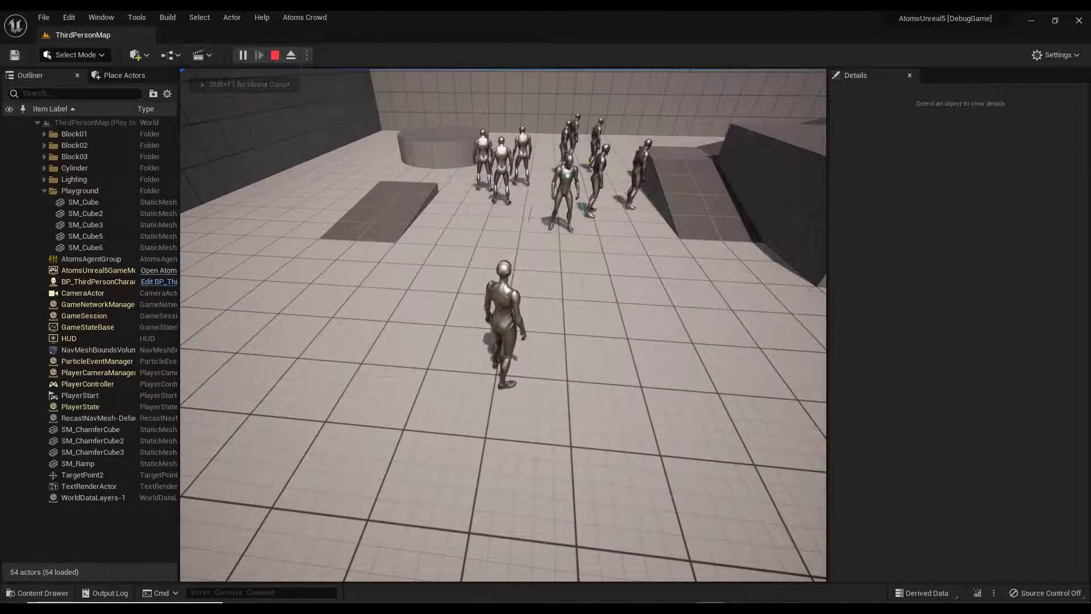
pyautogui.press('Escape')
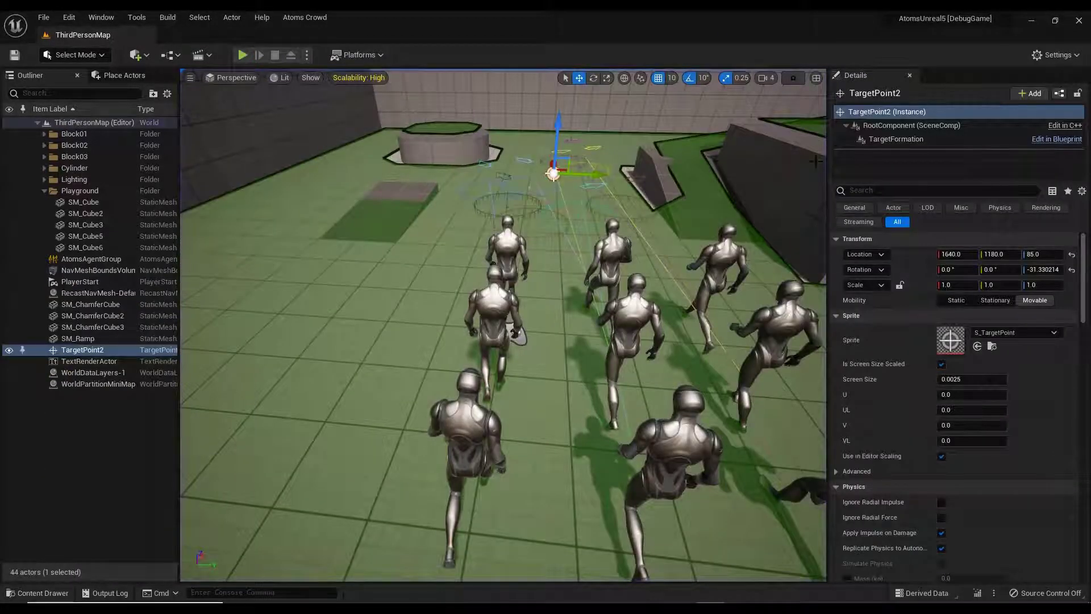
# Step: Review the TargetFormation component's Direction Rotation Offset and the layout data stored for its agents, including agent 0
pyautogui.click(896, 140)
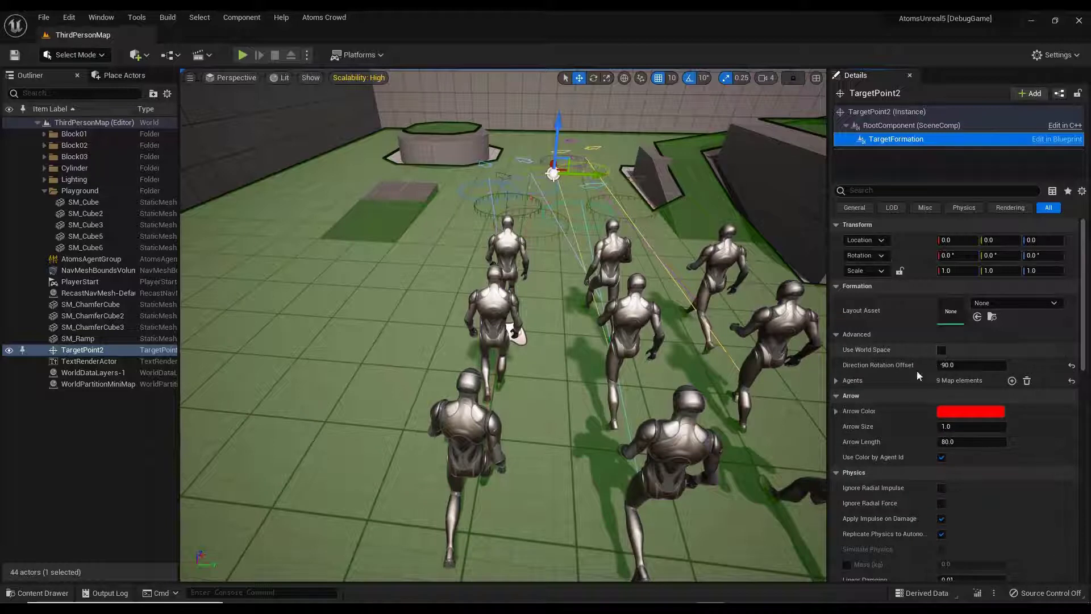
pyautogui.click(966, 364)
pyautogui.write('90')
pyautogui.press('Return')
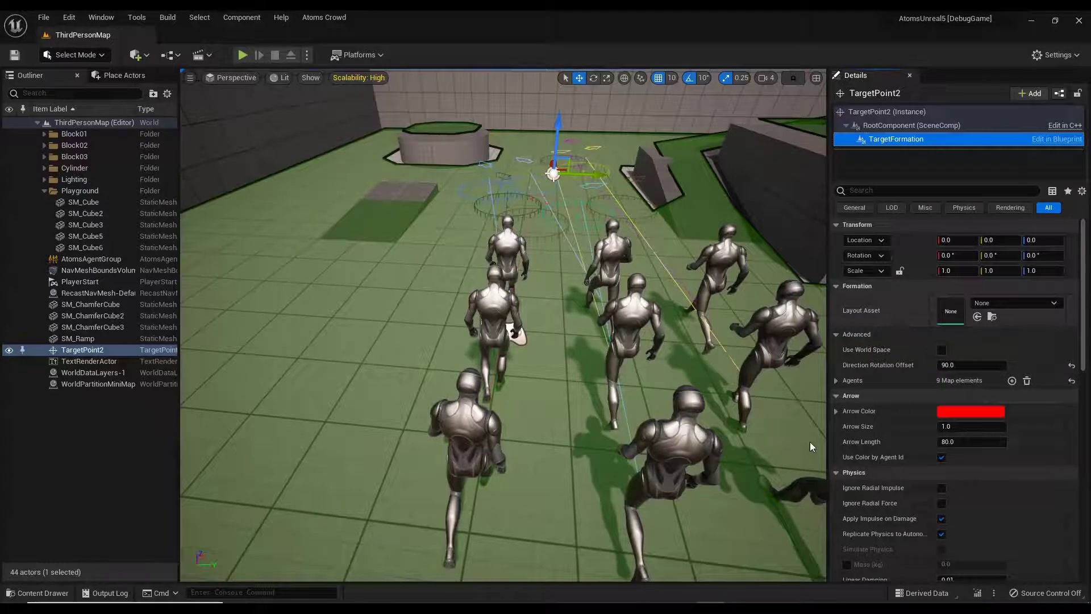
pyautogui.click(836, 380)
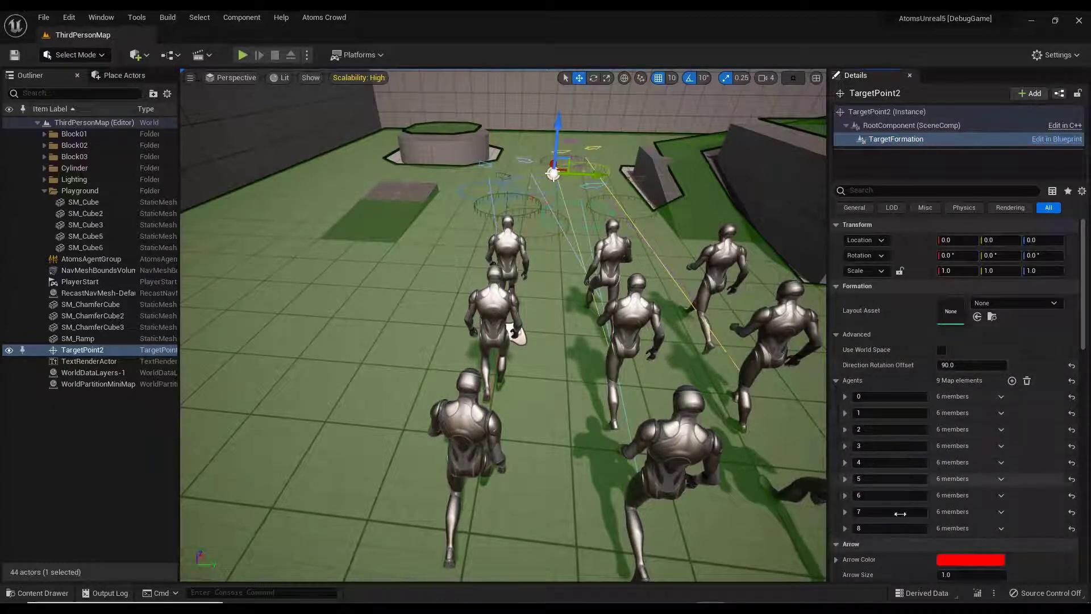
pyautogui.click(844, 397)
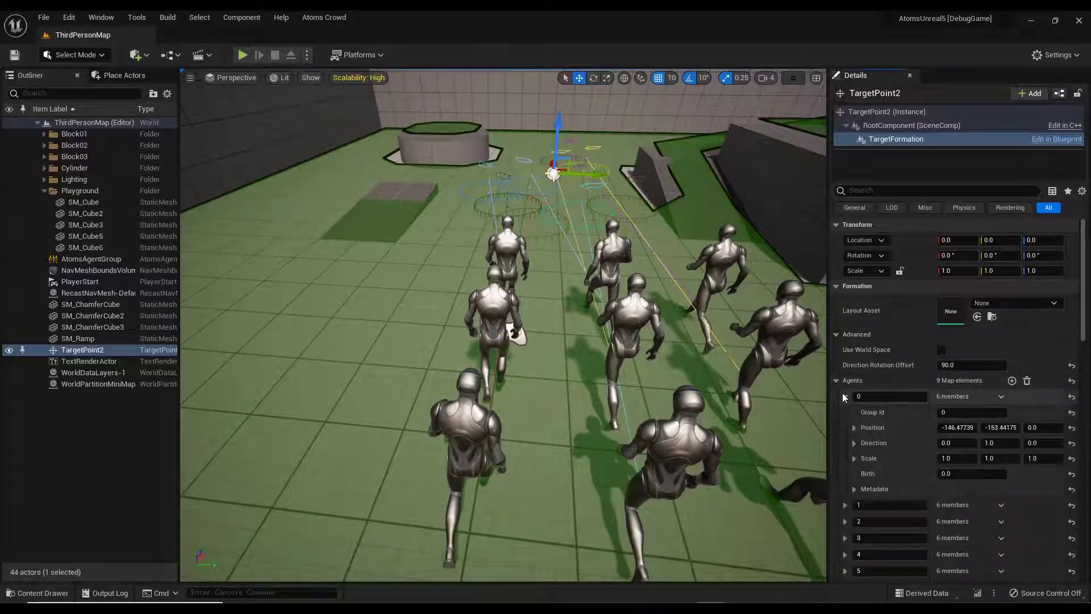
pyautogui.click(845, 397)
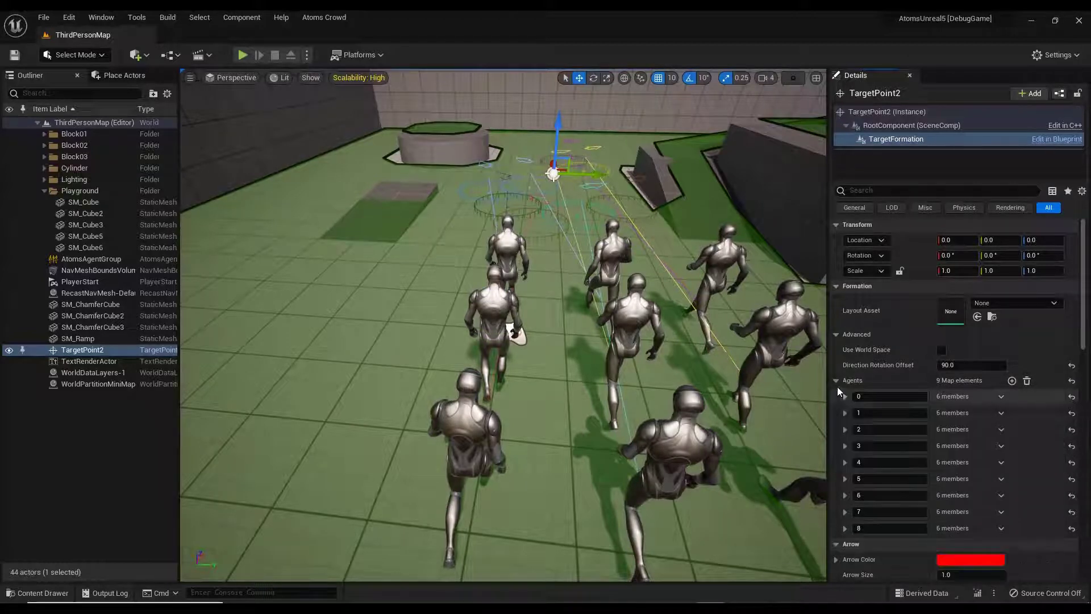
pyautogui.click(836, 380)
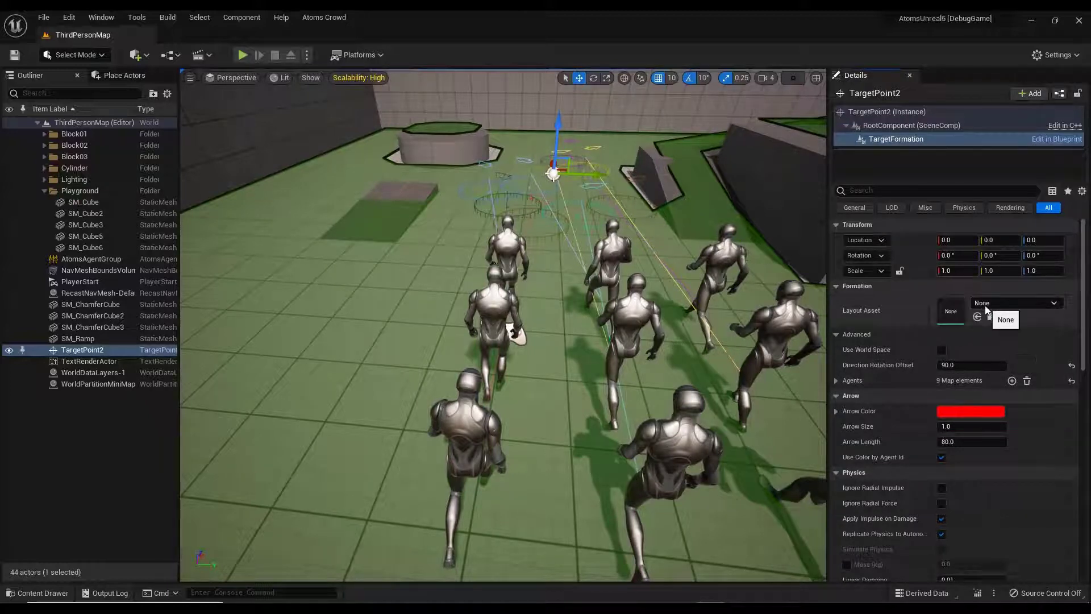
# Step: Create an agent layout asset from AtomsAgentGroup and save it in the Content folder as ALD_AtomsAgentGroup_Layout
pyautogui.click(91, 260)
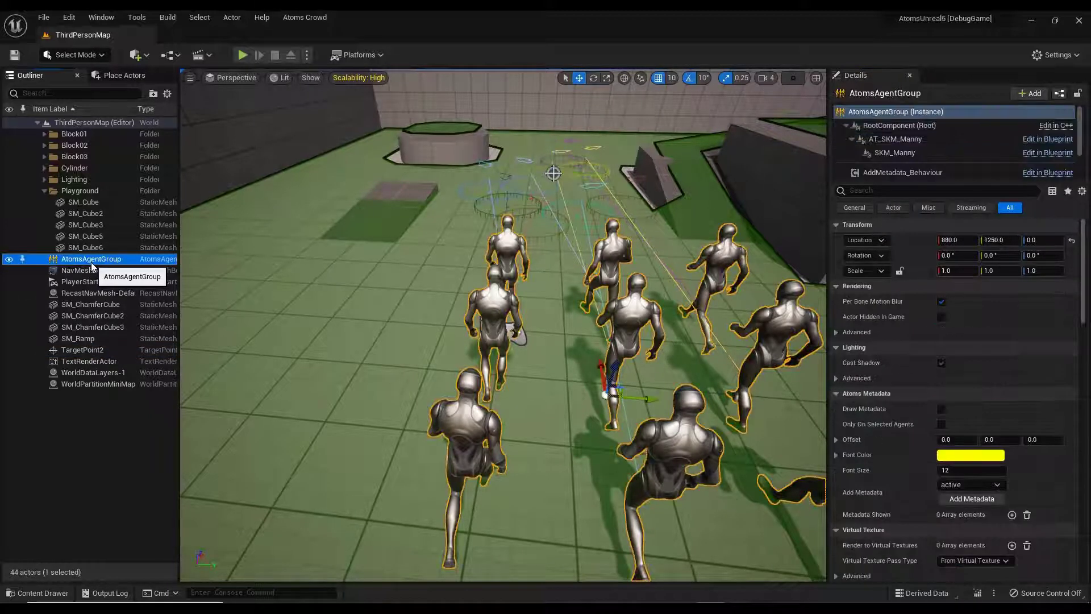
pyautogui.rightClick(91, 261)
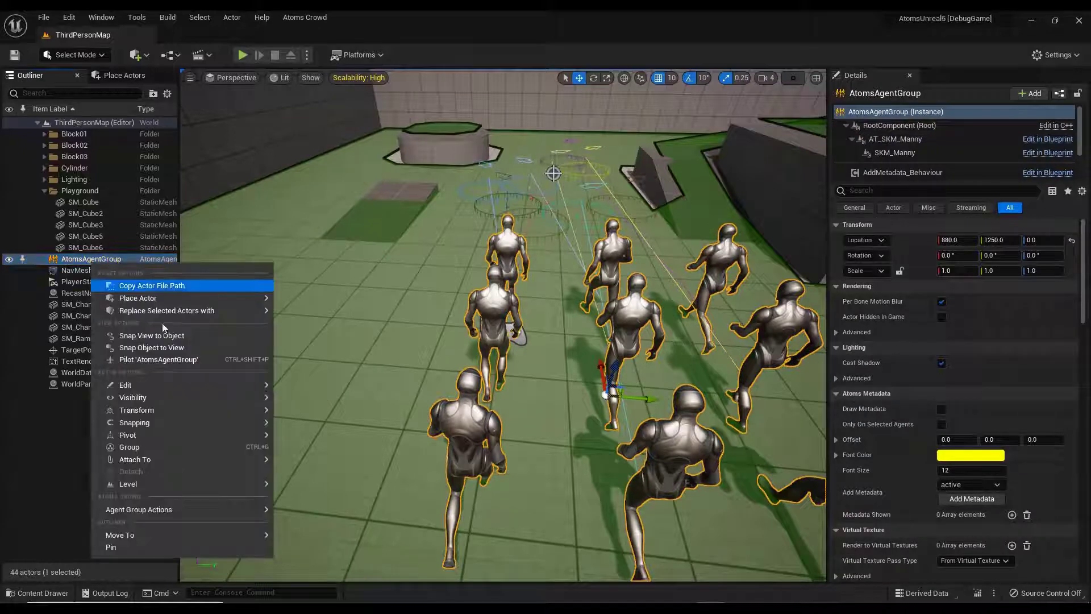
pyautogui.moveTo(190, 514)
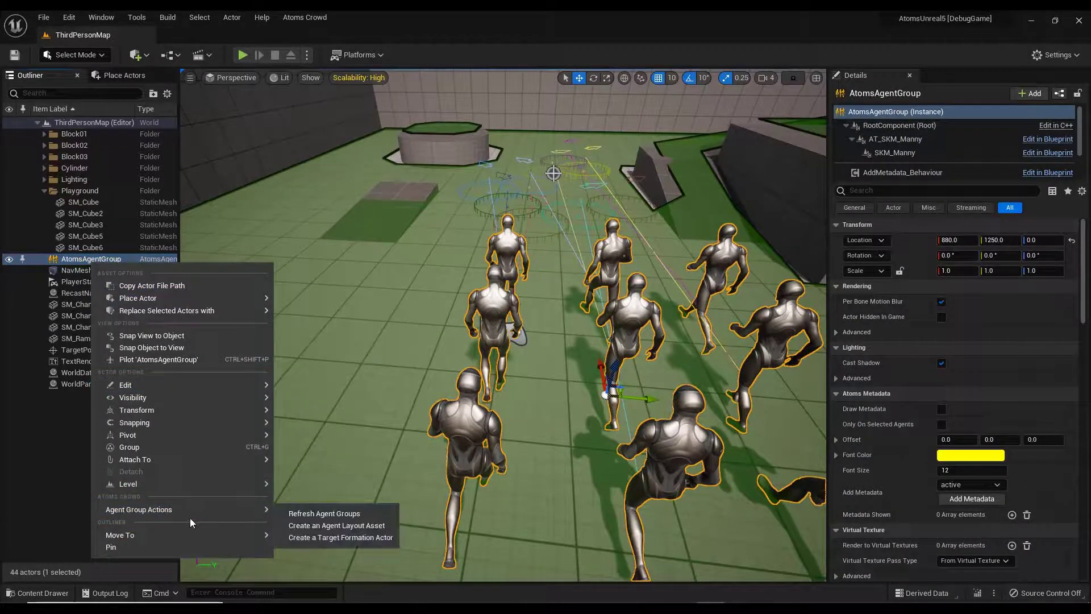
pyautogui.click(336, 526)
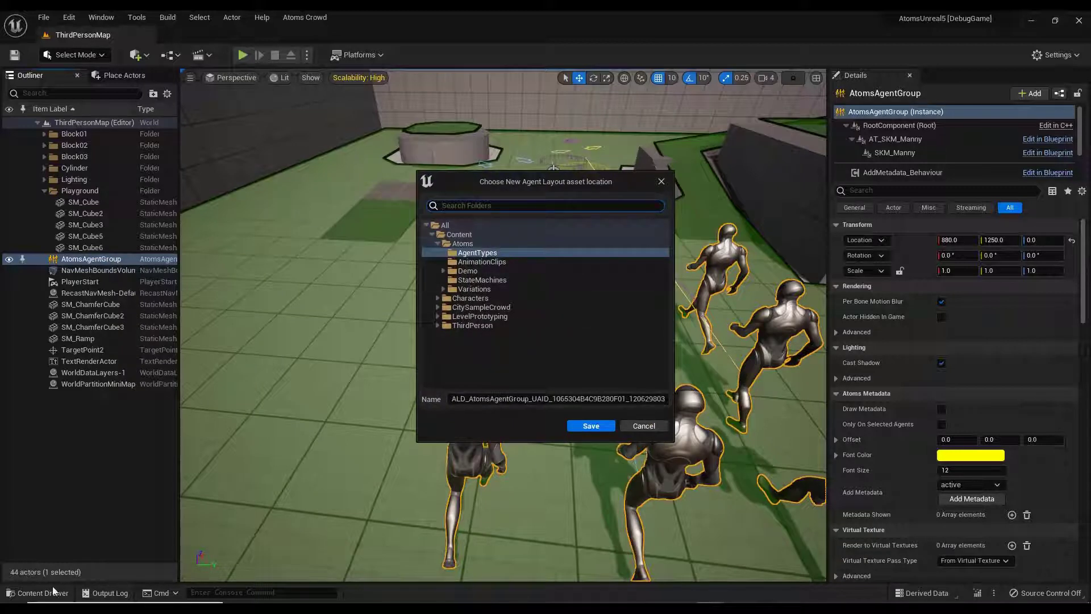
pyautogui.click(459, 234)
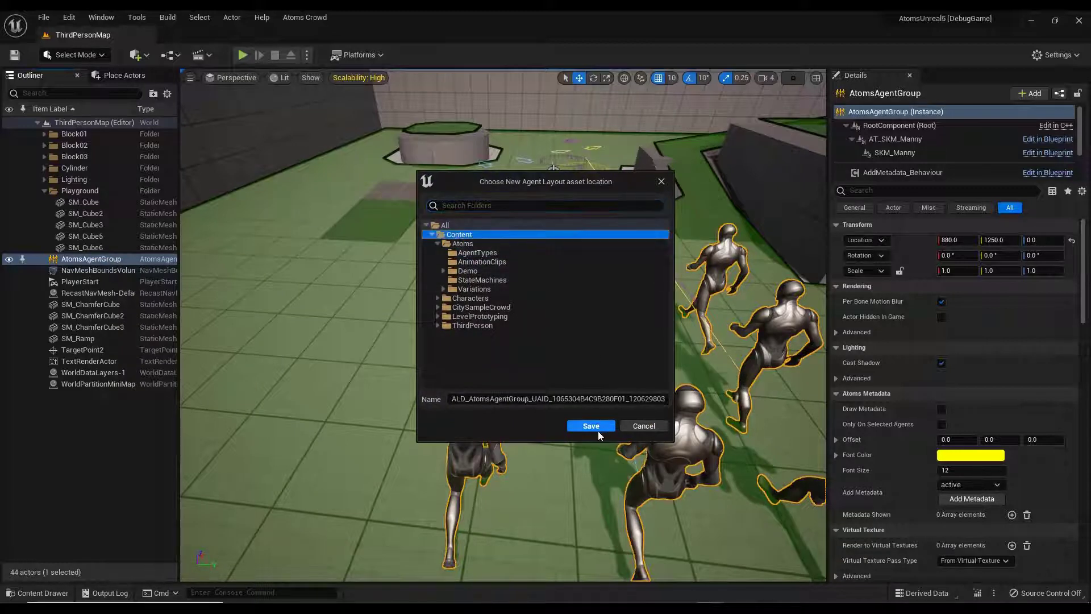
pyautogui.moveTo(527, 398); pyautogui.dragTo(666, 398)
pyautogui.press('BackSpace')
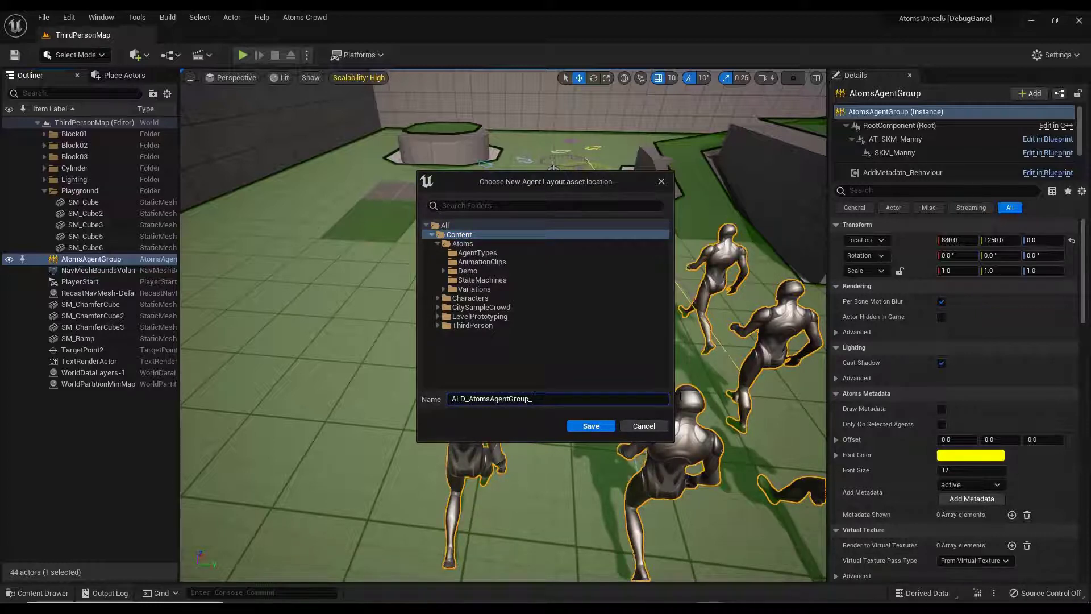
pyautogui.write('Layout')
pyautogui.click(589, 425)
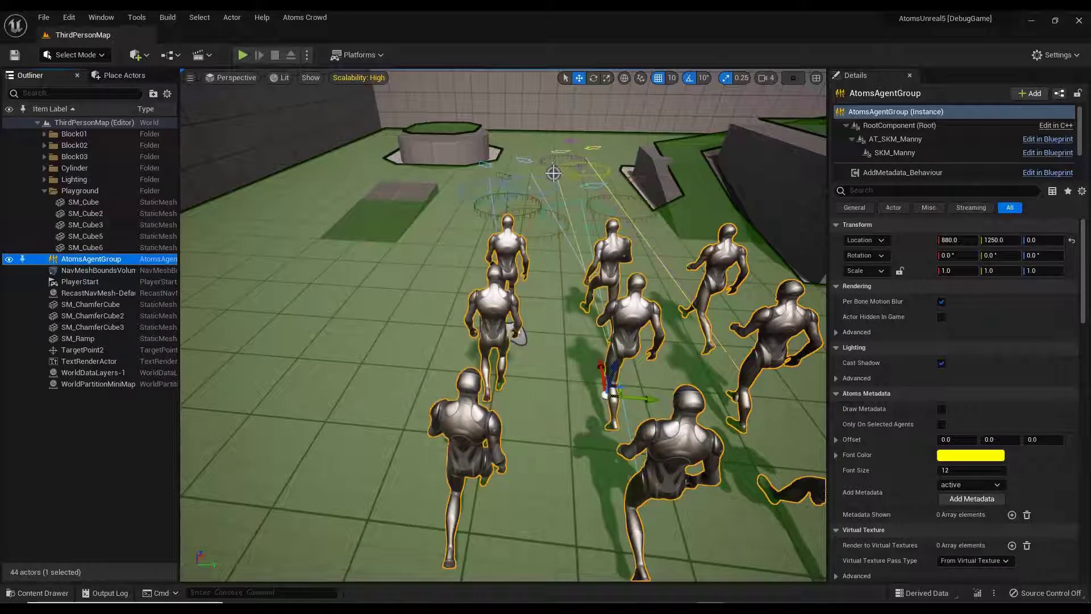
# Step: Open the ALD_AtomsAgentGroup_Layout asset from the Content folder, examine its agent entries and stored transform, and close it
pyautogui.click(44, 592)
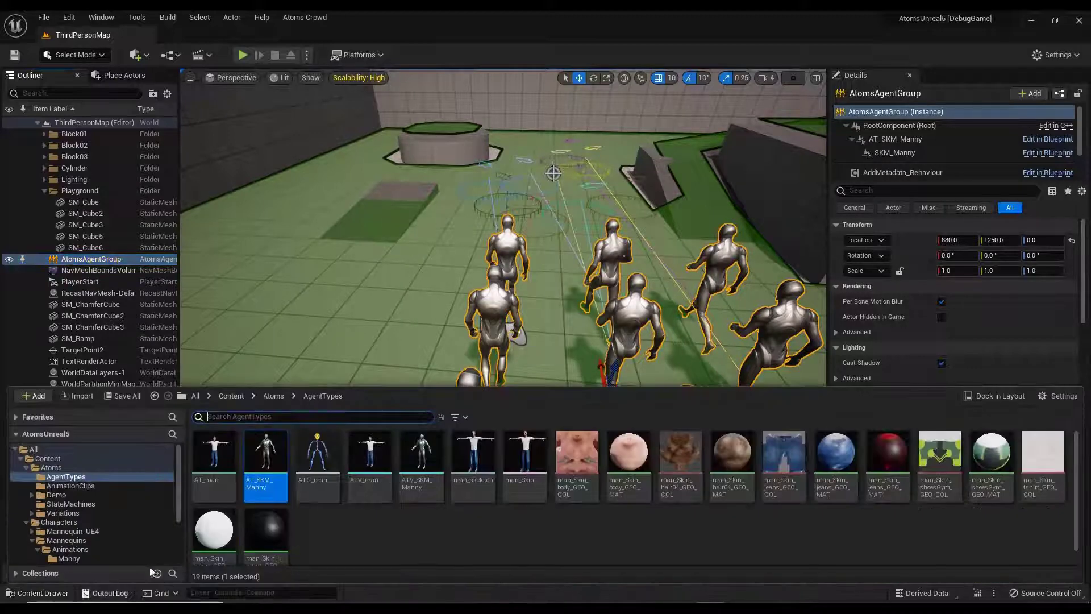
pyautogui.click(231, 396)
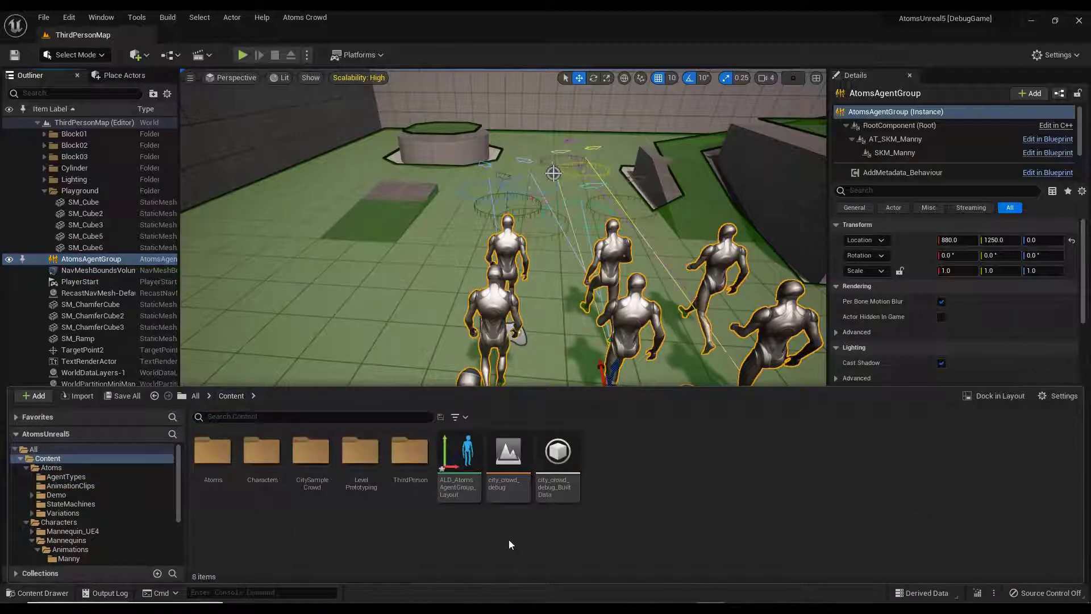
pyautogui.click(457, 464)
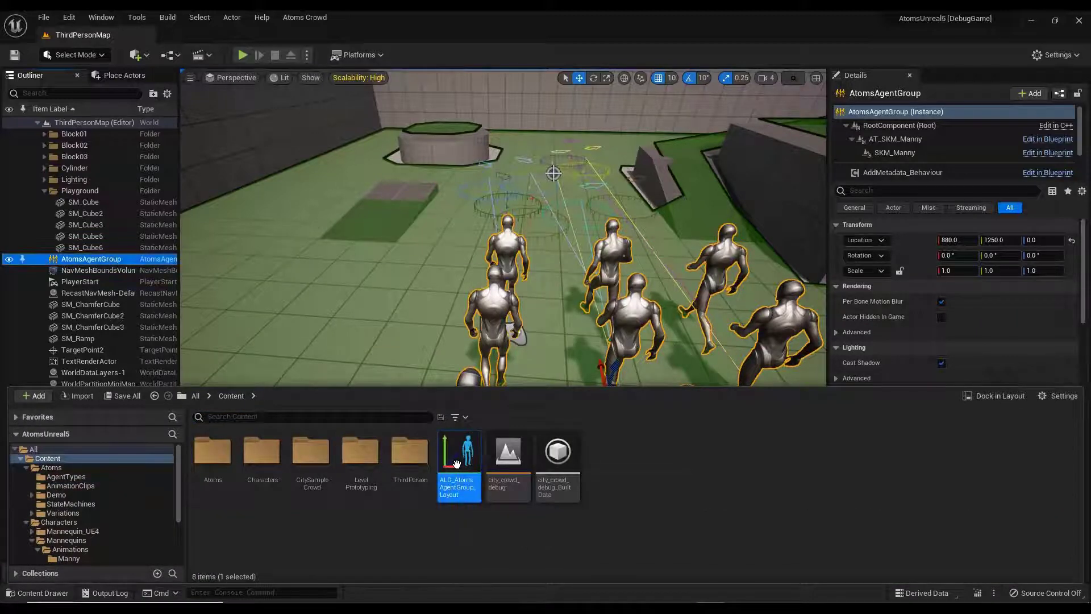
pyautogui.doubleClick(456, 464)
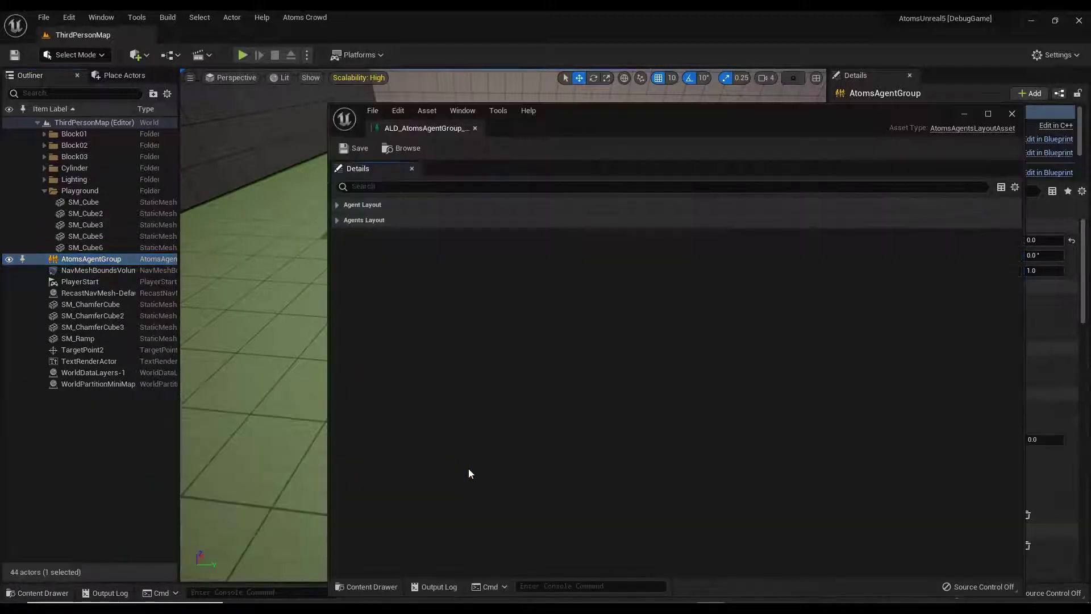
pyautogui.click(338, 219)
pyautogui.click(338, 252)
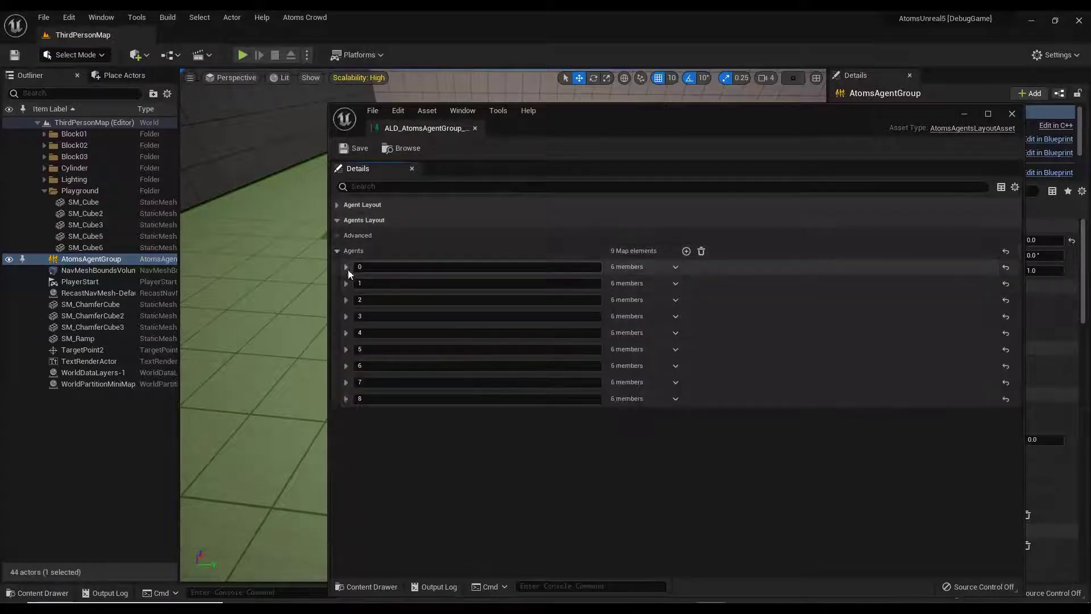
pyautogui.click(337, 205)
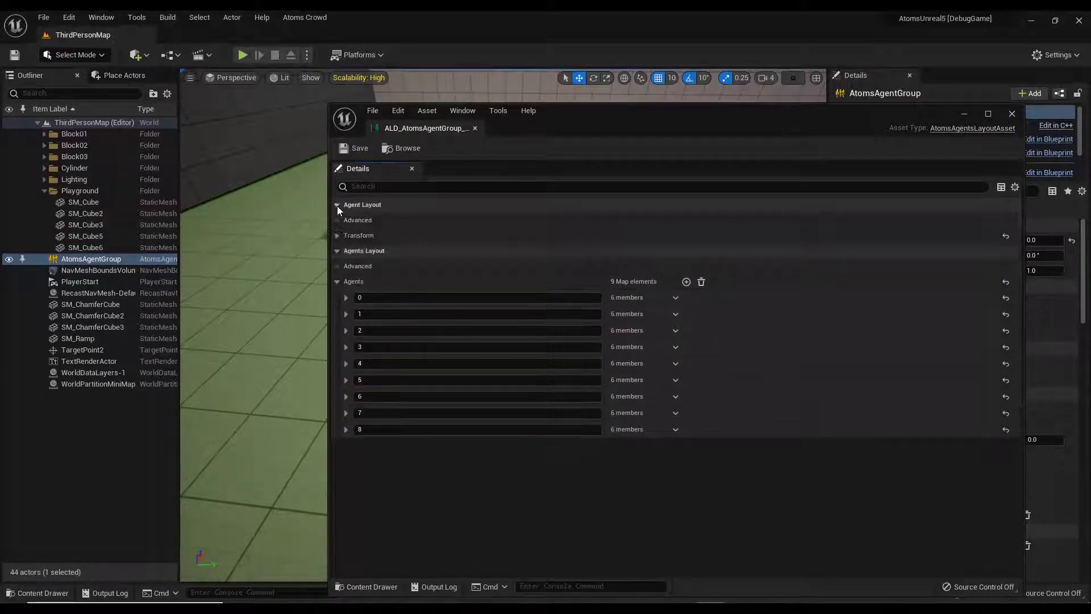
pyautogui.click(337, 236)
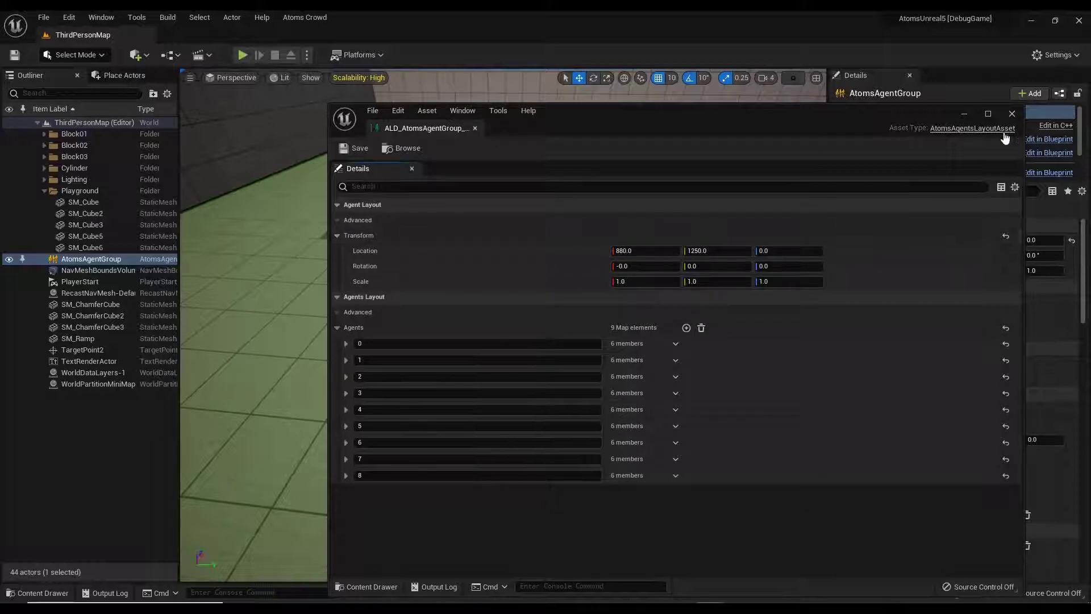
pyautogui.click(1012, 114)
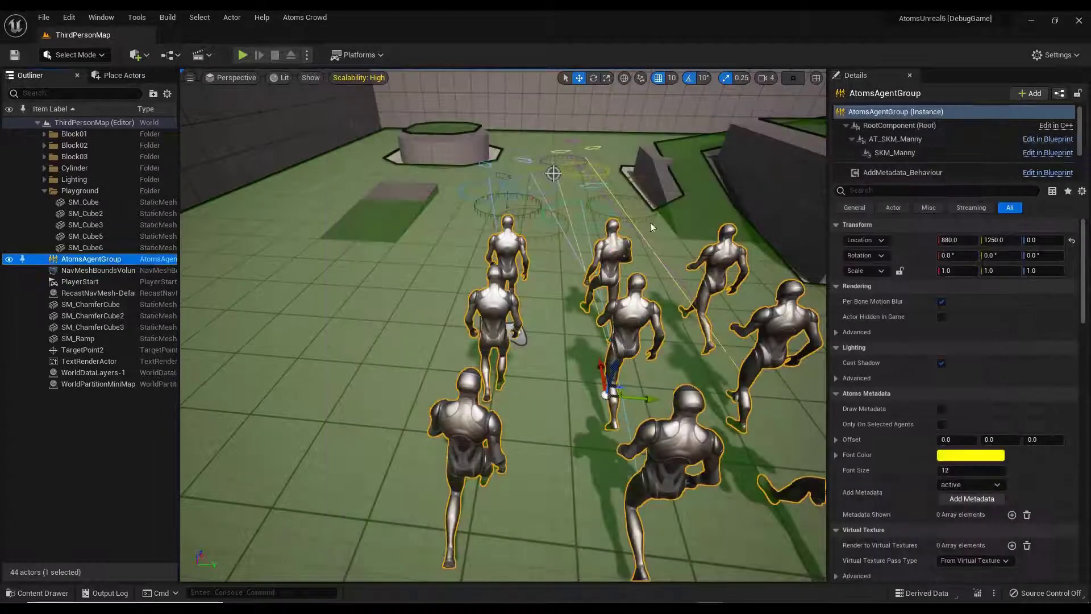
# Step: Assign ALD_AtomsAgentGroup_Layout as the Layout Asset of TargetPoint2's TargetFormation component and view the formation up close
pyautogui.click(82, 349)
pyautogui.click(917, 140)
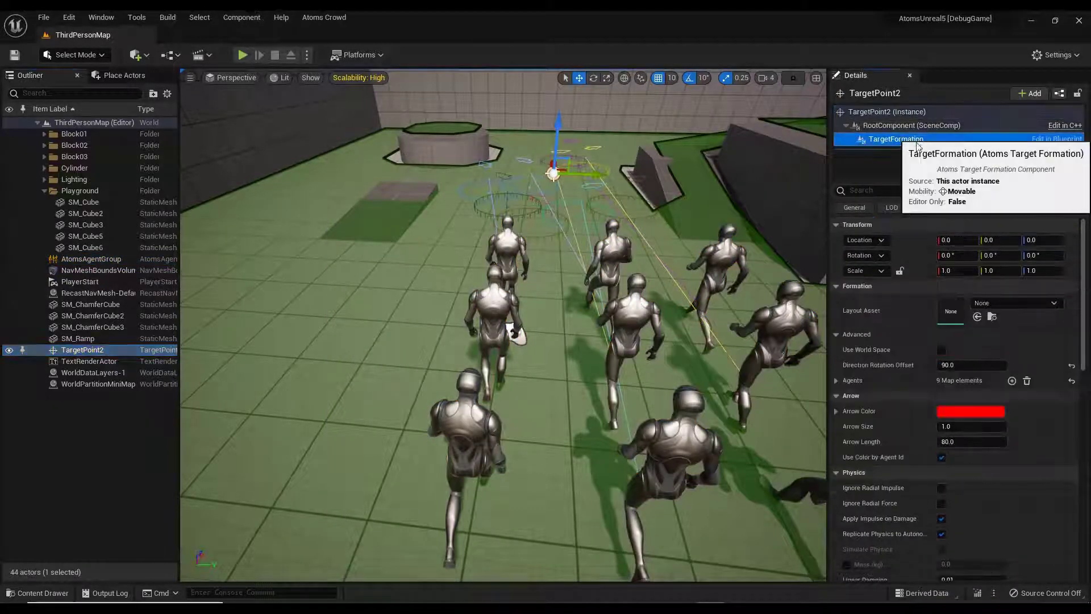
pyautogui.click(1004, 305)
pyautogui.click(976, 436)
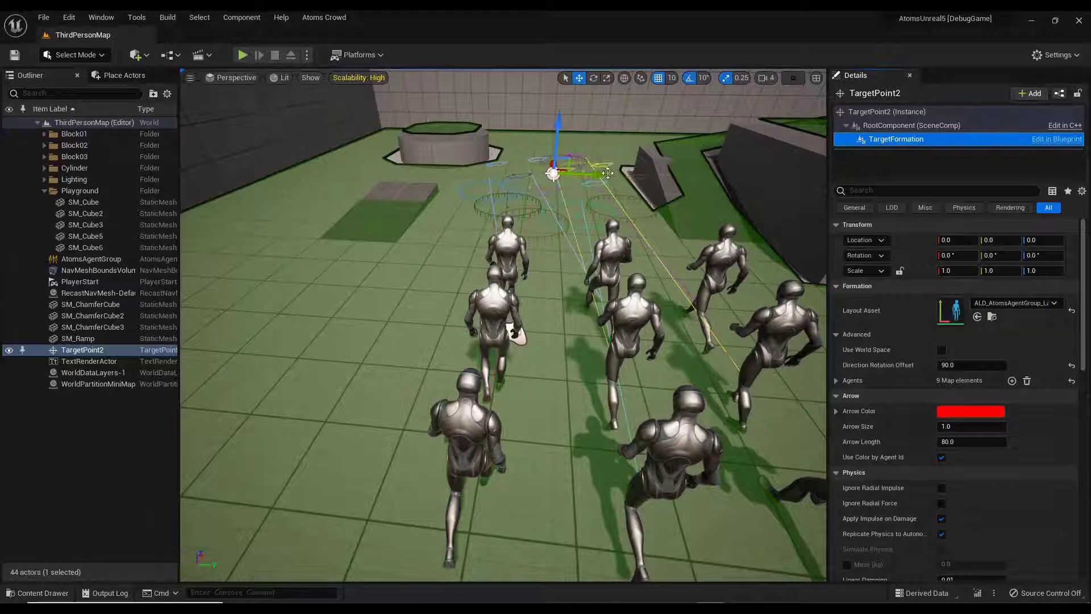
pyautogui.moveTo(564, 202)
pyautogui.mouseDown(button='right')
pyautogui.moveTo(553, 225)
pyautogui.moveTo(560, 205)
pyautogui.mouseUp(button='right')
pyautogui.press('w')
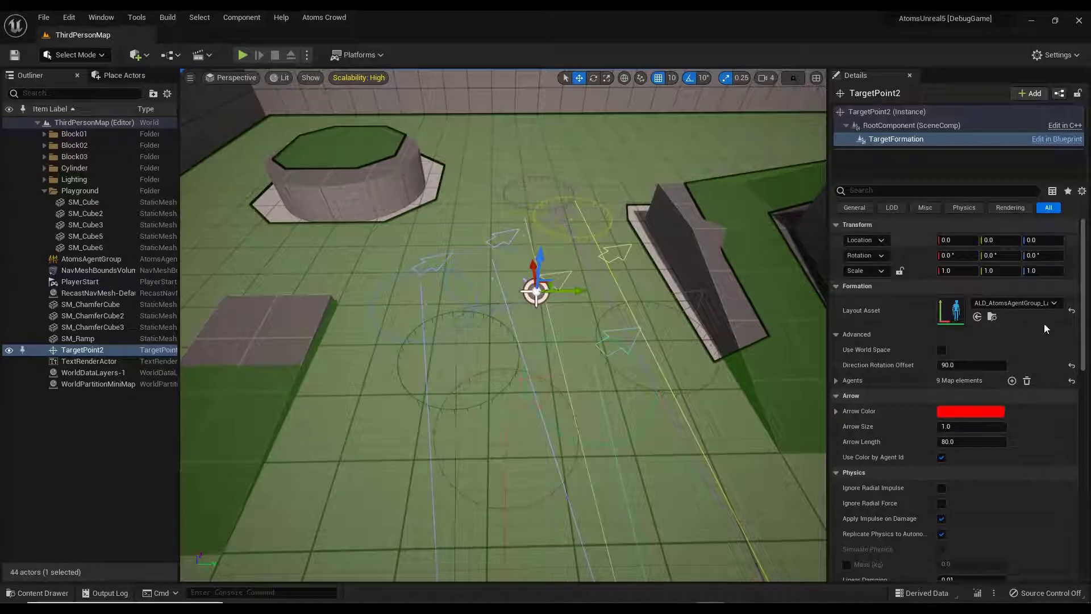
# Step: Try Use World Space on the TargetFormation component, compare the formation's placement with the agent group, and turn the option back off
pyautogui.click(946, 351)
pyautogui.moveTo(751, 352); pyautogui.dragTo(489, 367, button='right')
pyautogui.press('s')
pyautogui.moveTo(340, 295); pyautogui.dragTo(398, 301, button='right')
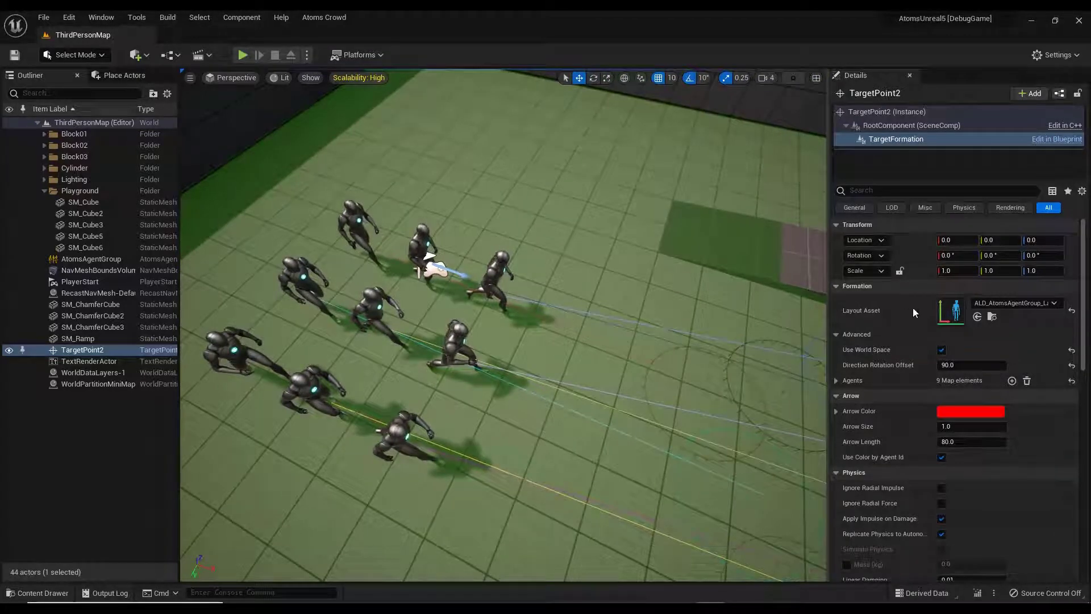
pyautogui.click(942, 351)
pyautogui.moveTo(512, 287); pyautogui.dragTo(692, 267, button='right')
pyautogui.press('w')
pyautogui.press('d')
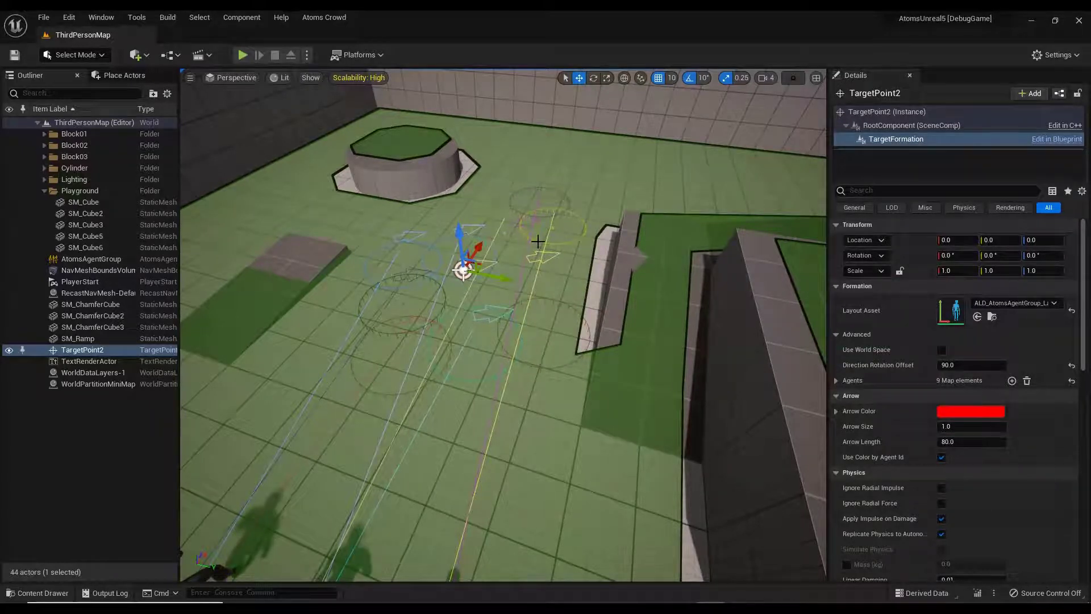
# Step: Open the settings of AtomsAgentGroup's NavigationBehaviour1 component
pyautogui.click(96, 259)
pyautogui.scroll(-3, 915, 155)
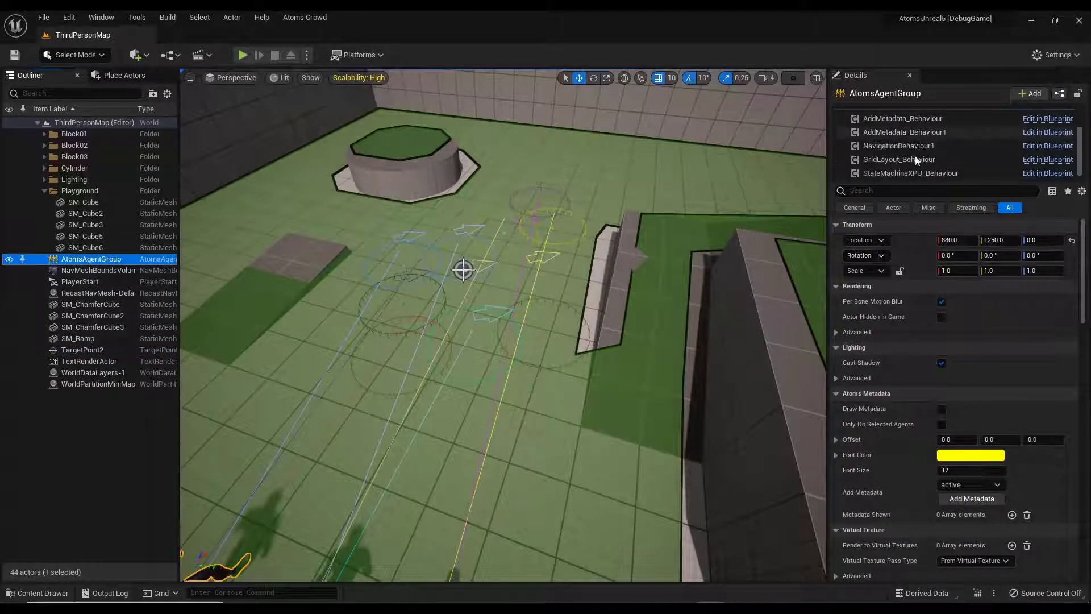
pyautogui.click(900, 145)
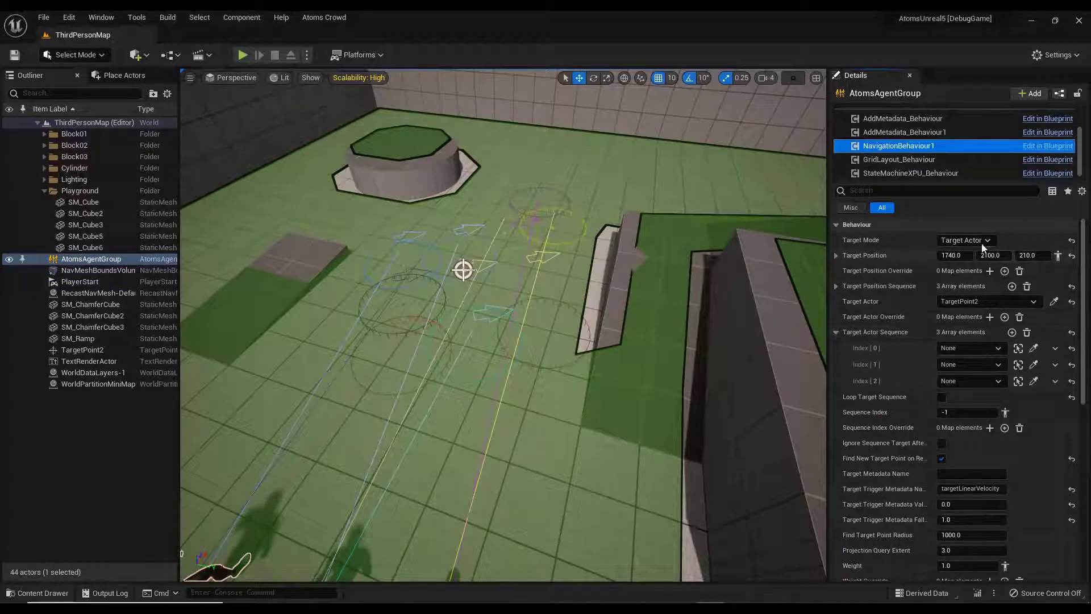